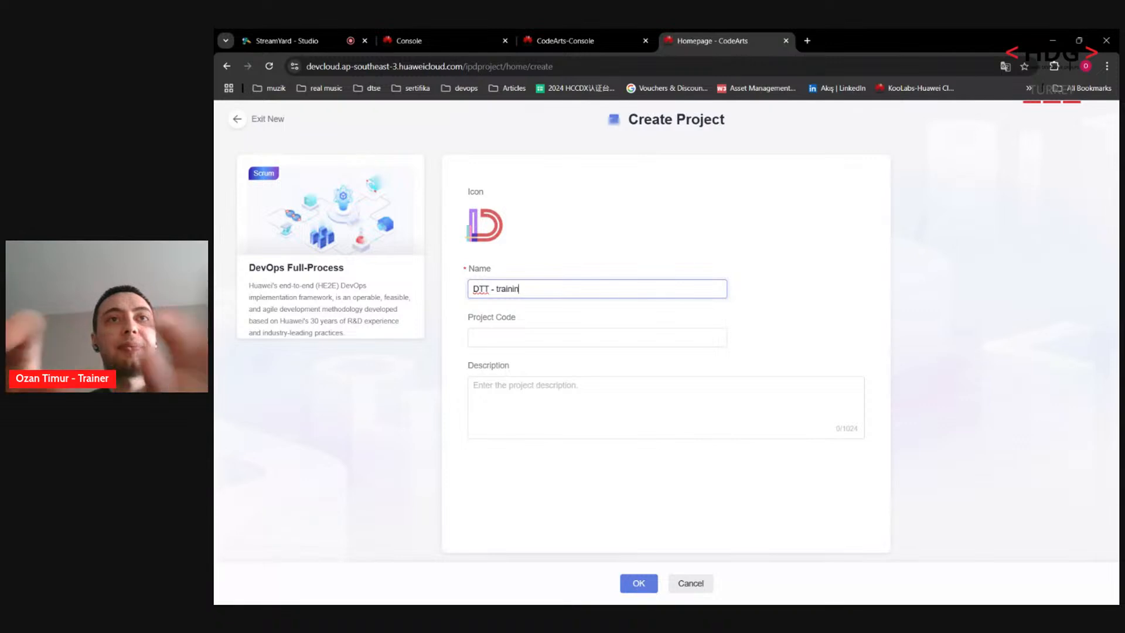
# Step: Create the DTT - training project and open its repository list showing phoenix-sample
pyautogui.click(638, 583)
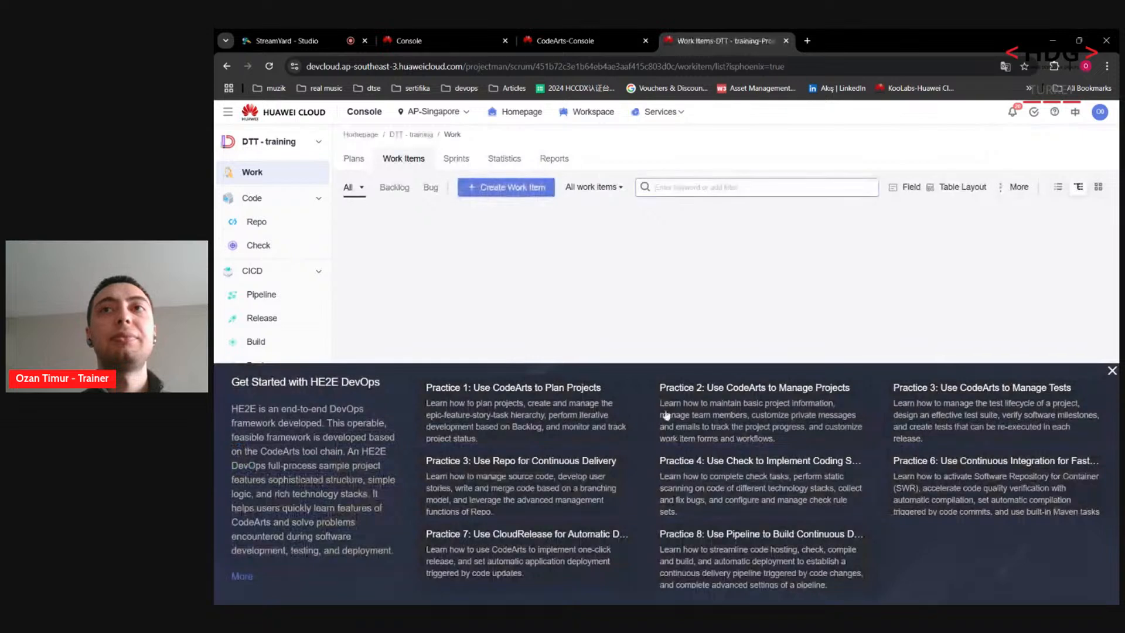
pyautogui.click(1111, 370)
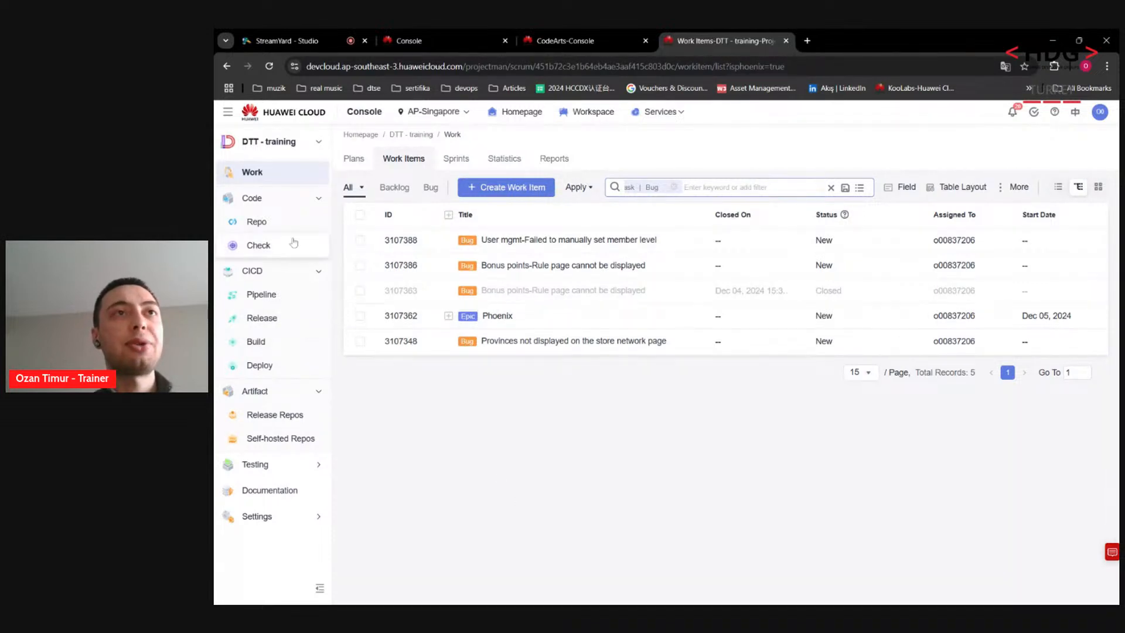
pyautogui.click(258, 222)
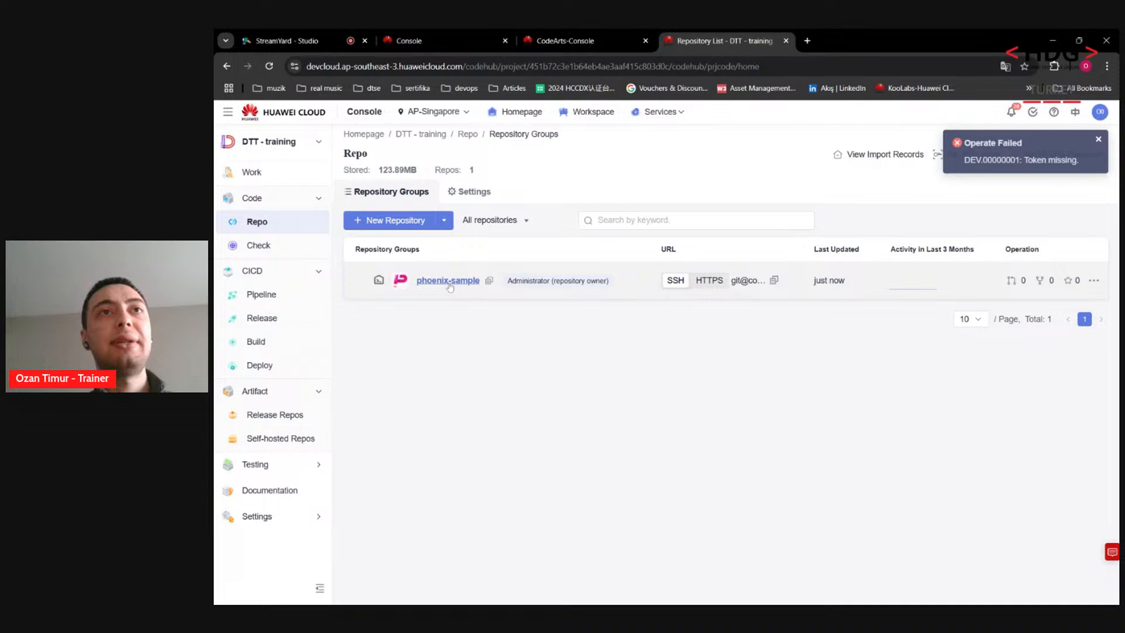
# Step: Open docker-compose.yml in the phoenix-sample repository
pyautogui.click(449, 283)
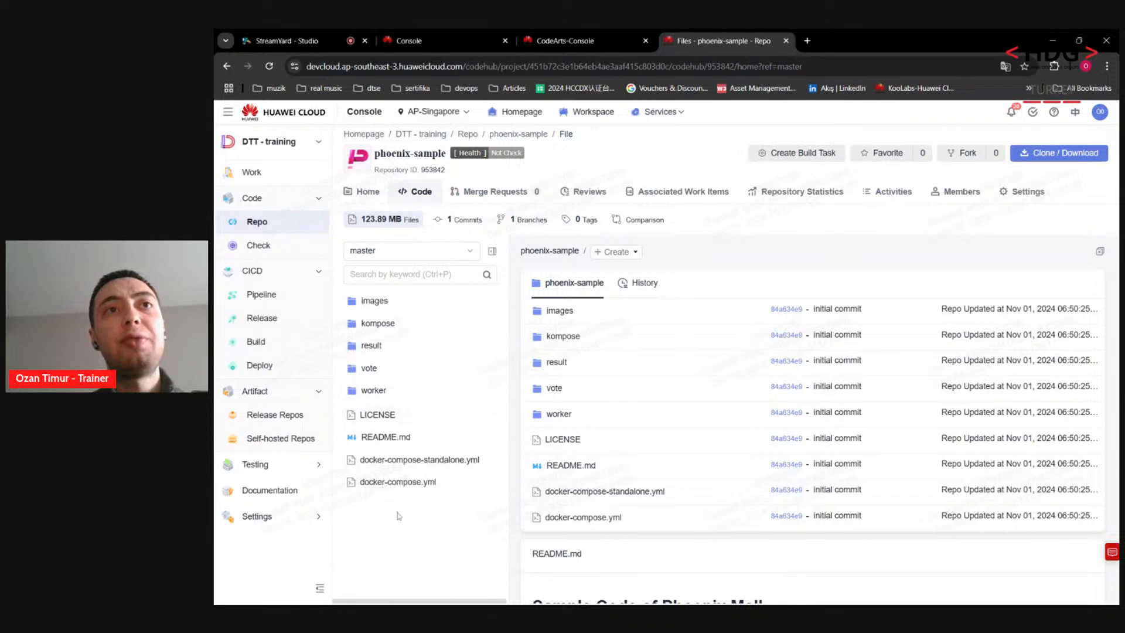
pyautogui.click(395, 484)
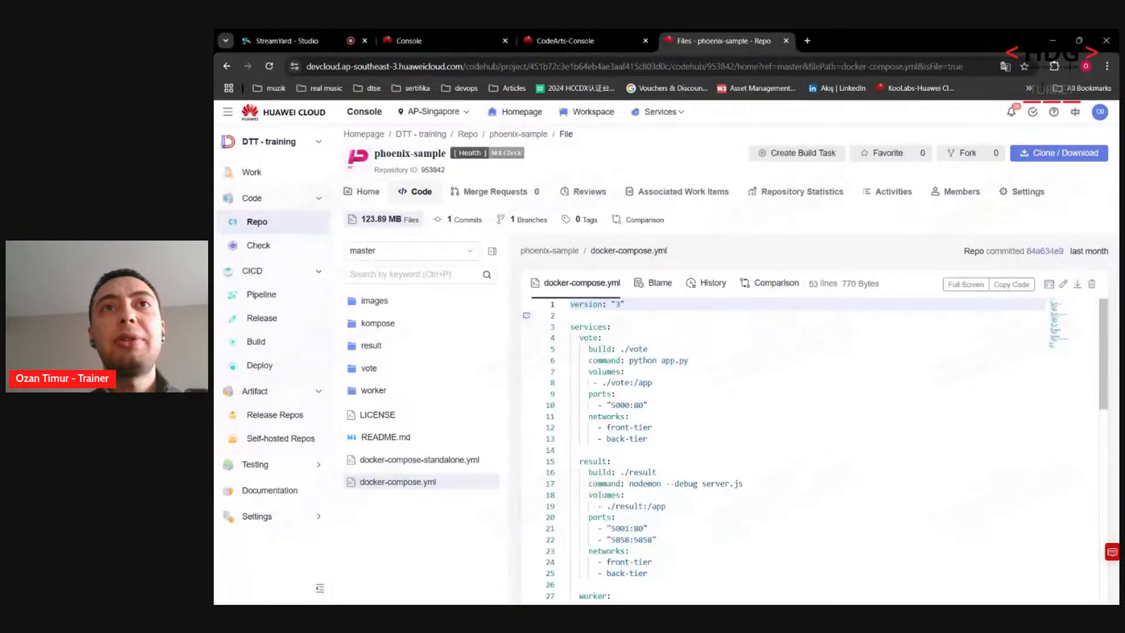
pyautogui.moveTo(1103, 340)
pyautogui.mouseDown()
pyautogui.moveTo(1105, 446)
pyautogui.moveTo(1104, 340)
pyautogui.mouseUp()
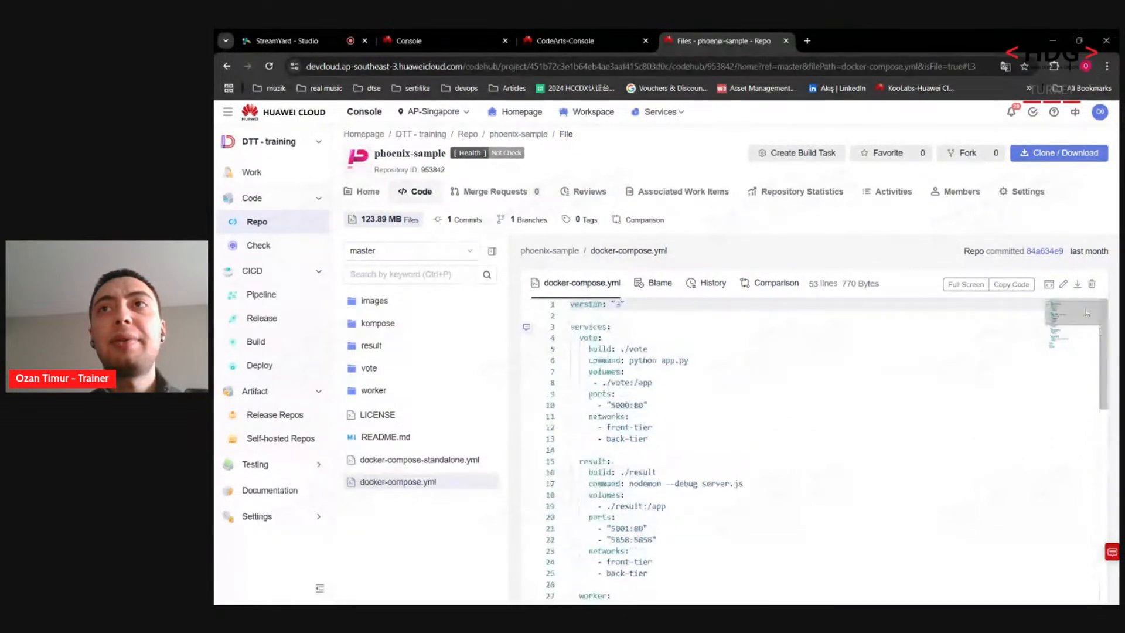
# Step: Try editing docker-compose.yml with the test line 'asdsadas', then discard the change
pyautogui.click(1064, 285)
pyautogui.click(574, 315)
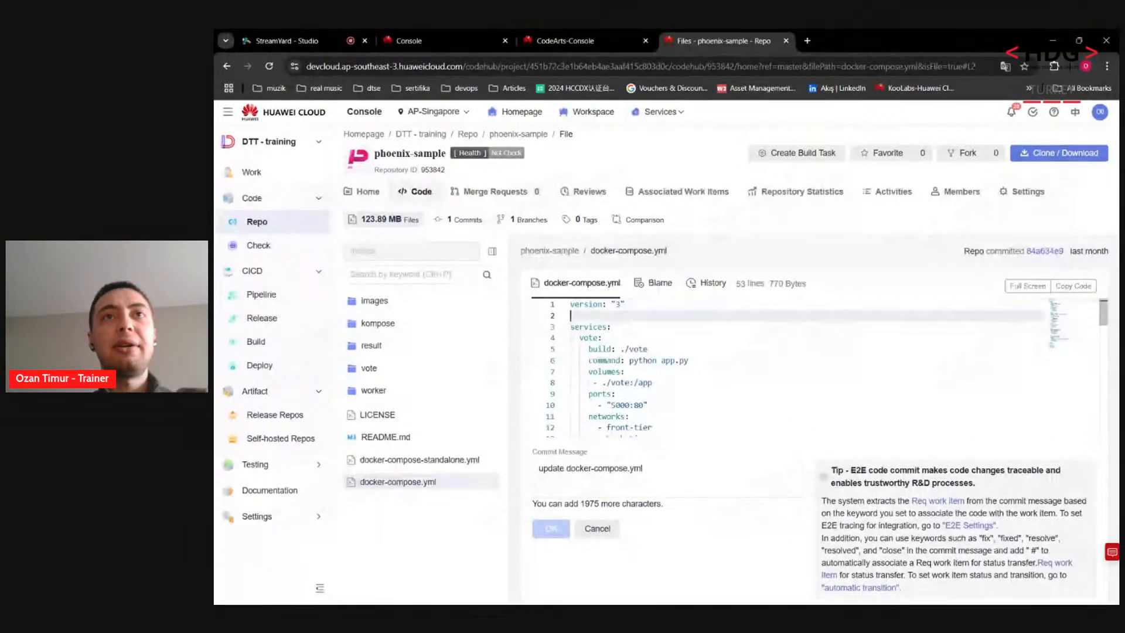
pyautogui.write('asdsadas')
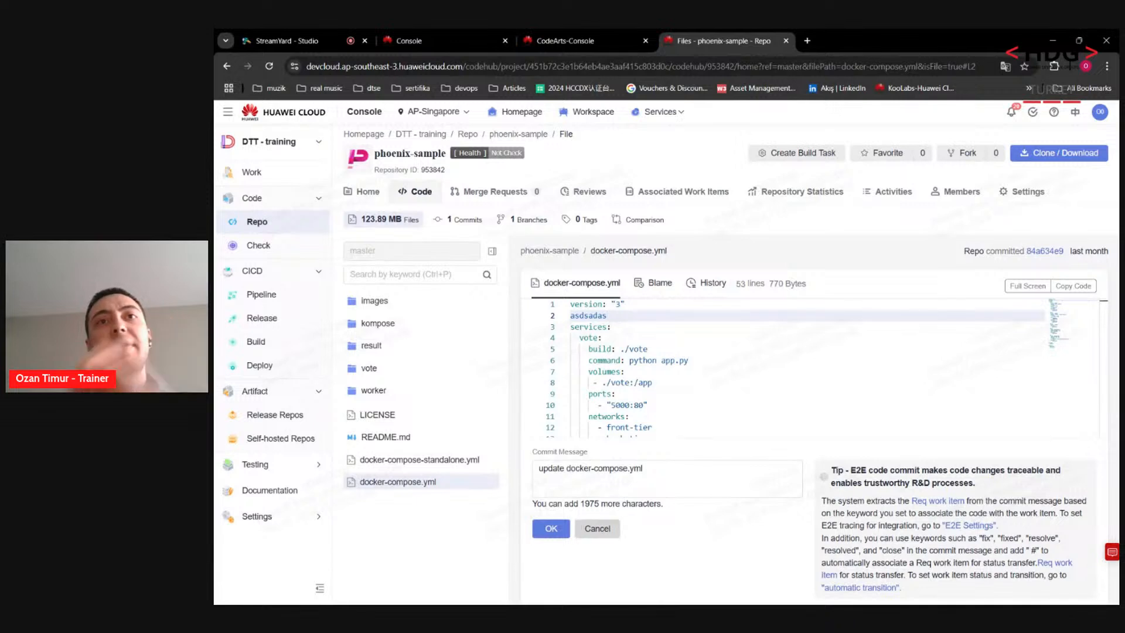
pyautogui.click(609, 533)
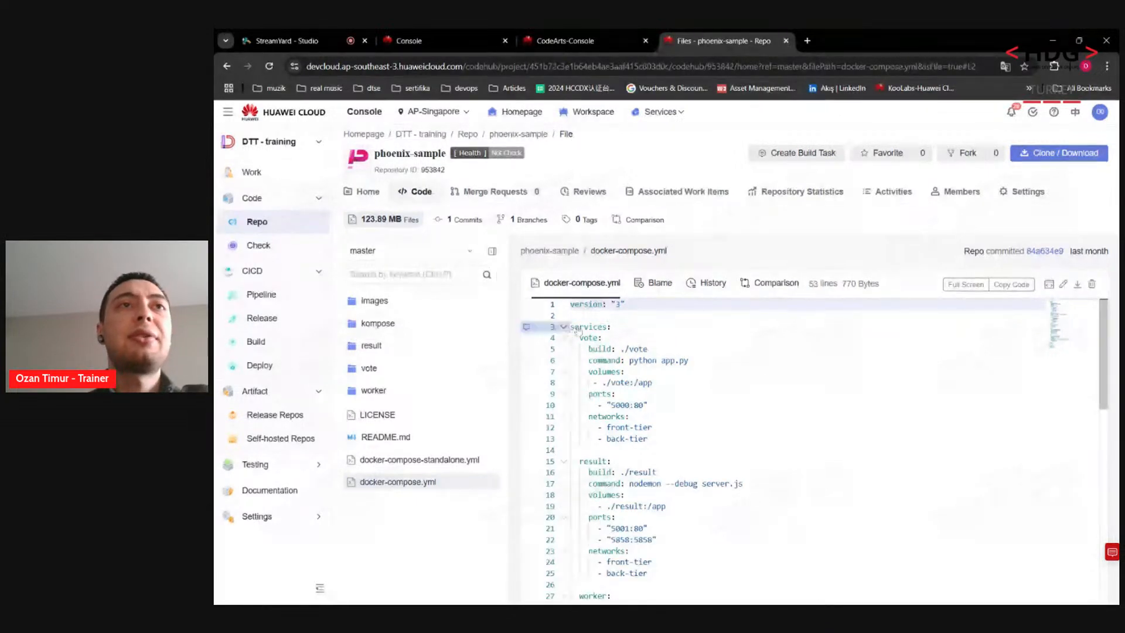
pyautogui.click(270, 246)
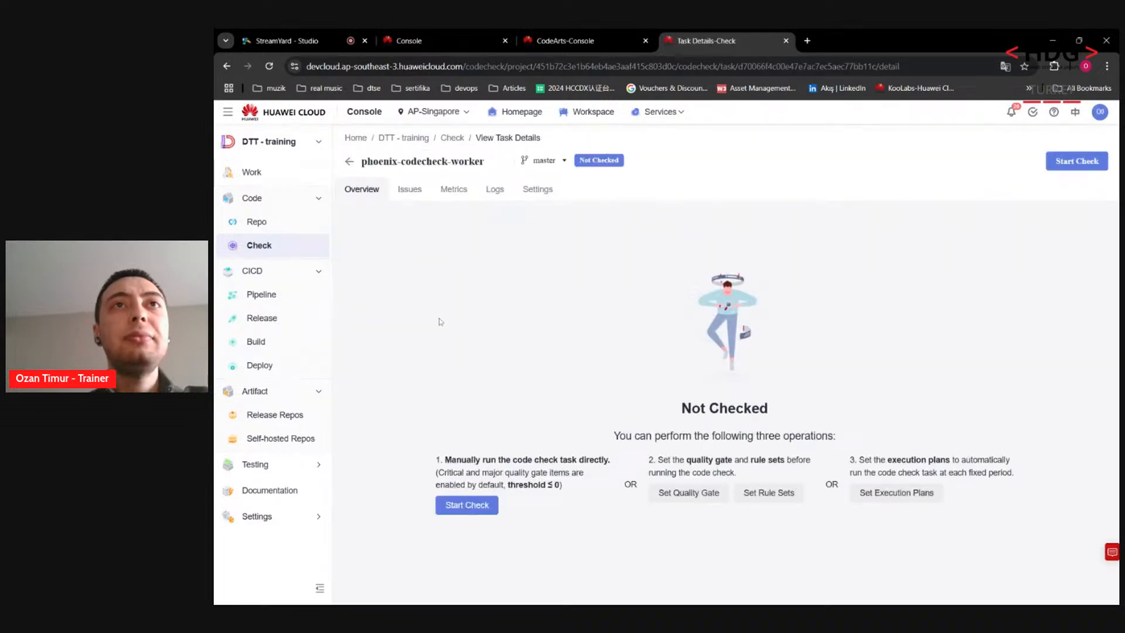
# Step: Enable the PYTHON rule set in the phoenix-codecheck-worker task's rule settings
pyautogui.click(411, 190)
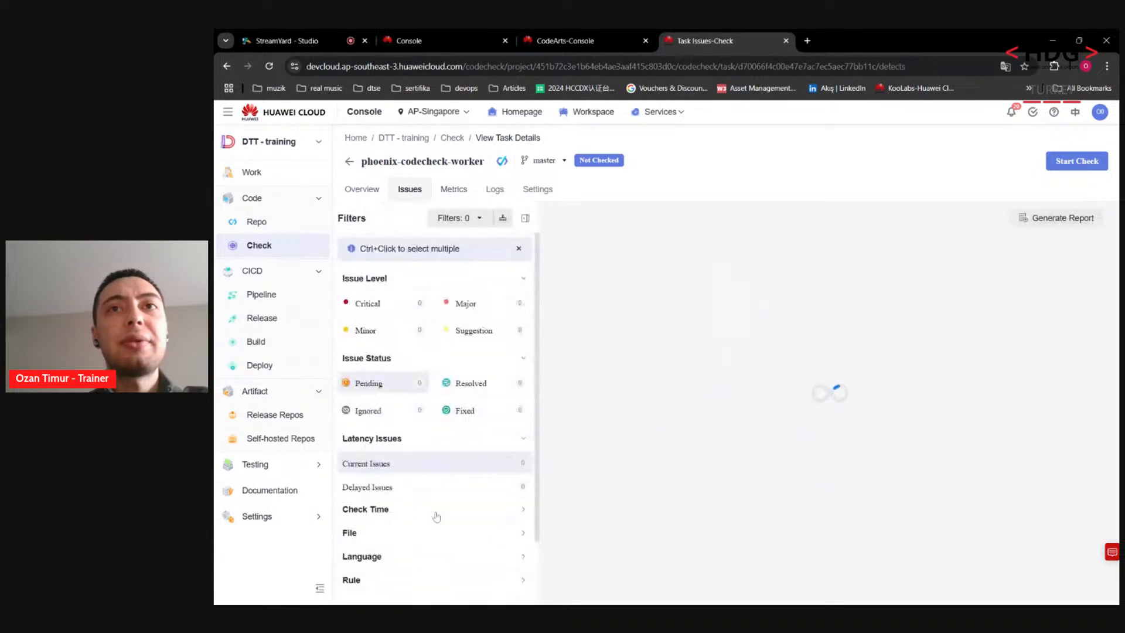
pyautogui.click(525, 192)
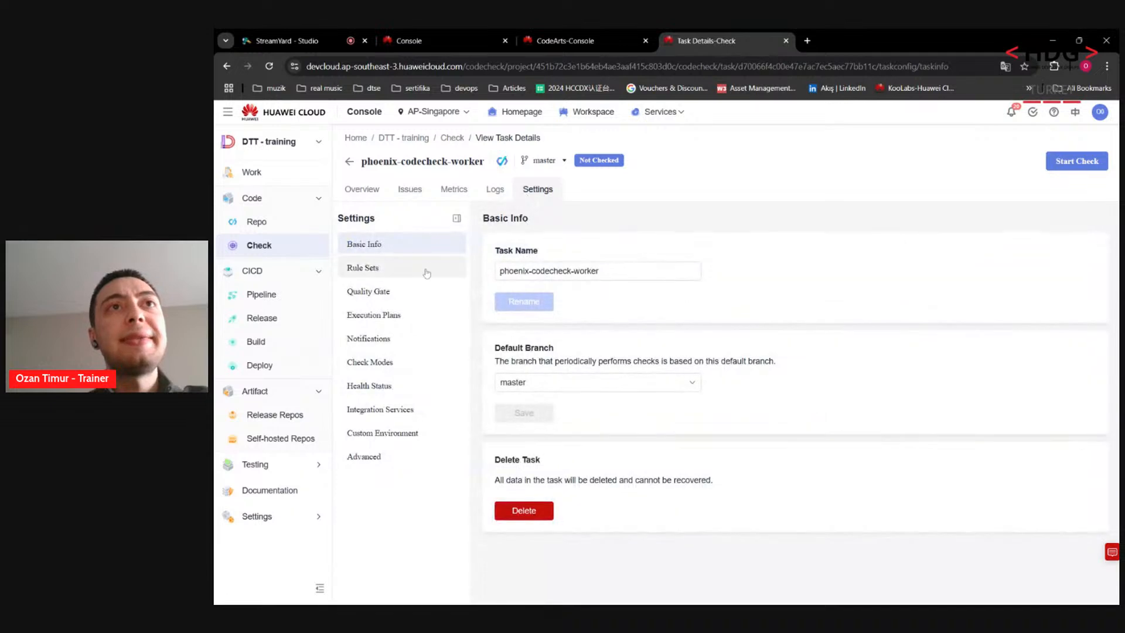
pyautogui.click(379, 275)
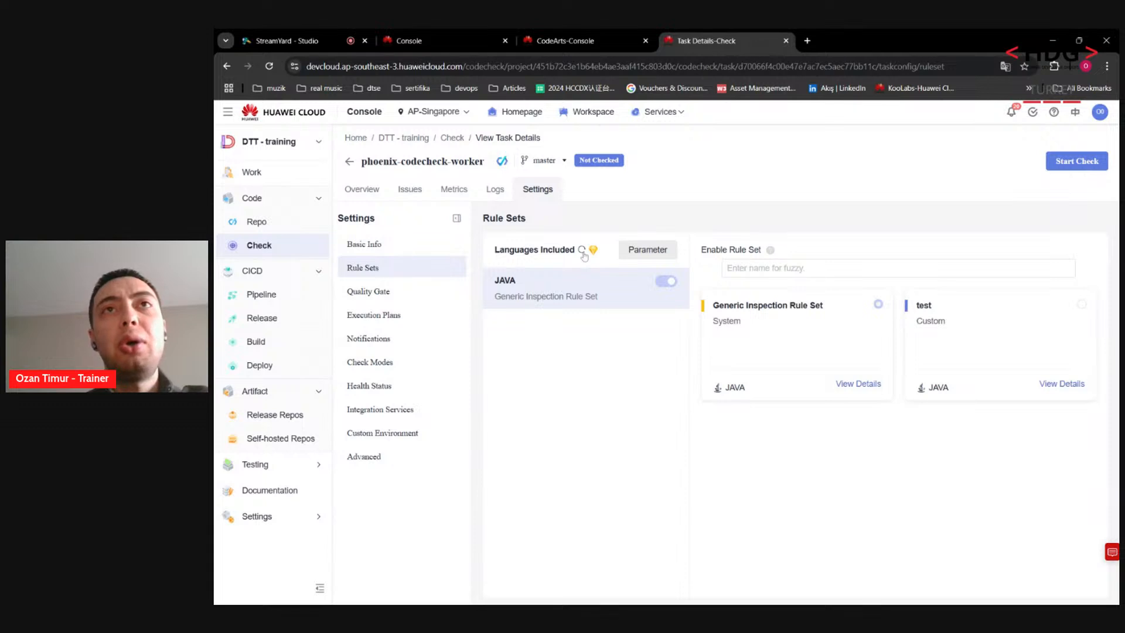
pyautogui.click(583, 252)
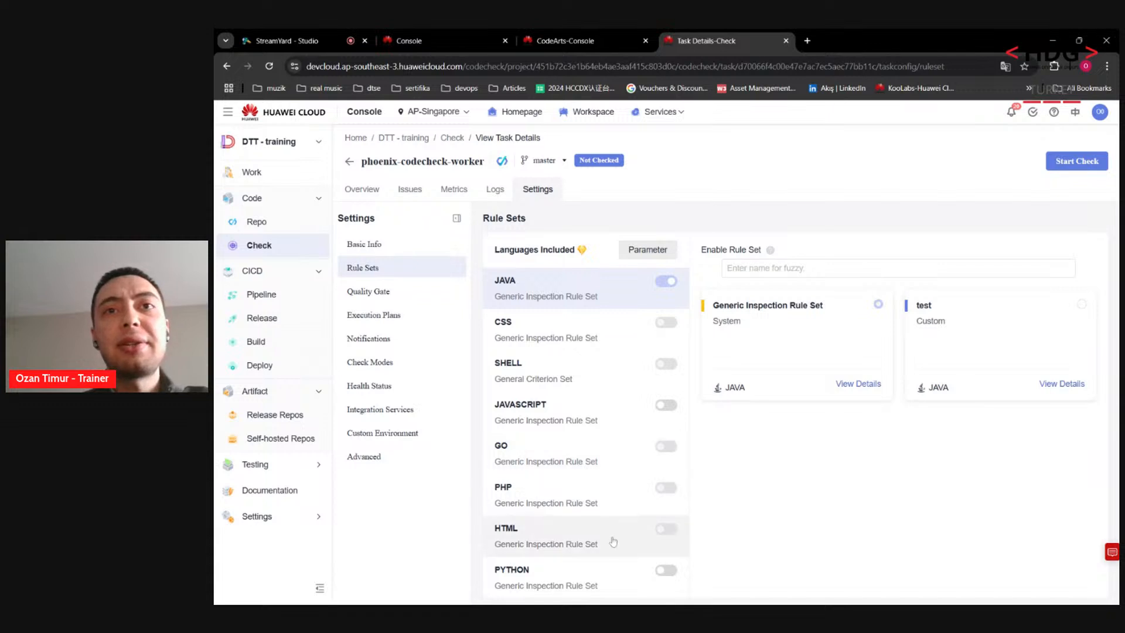
pyautogui.click(671, 575)
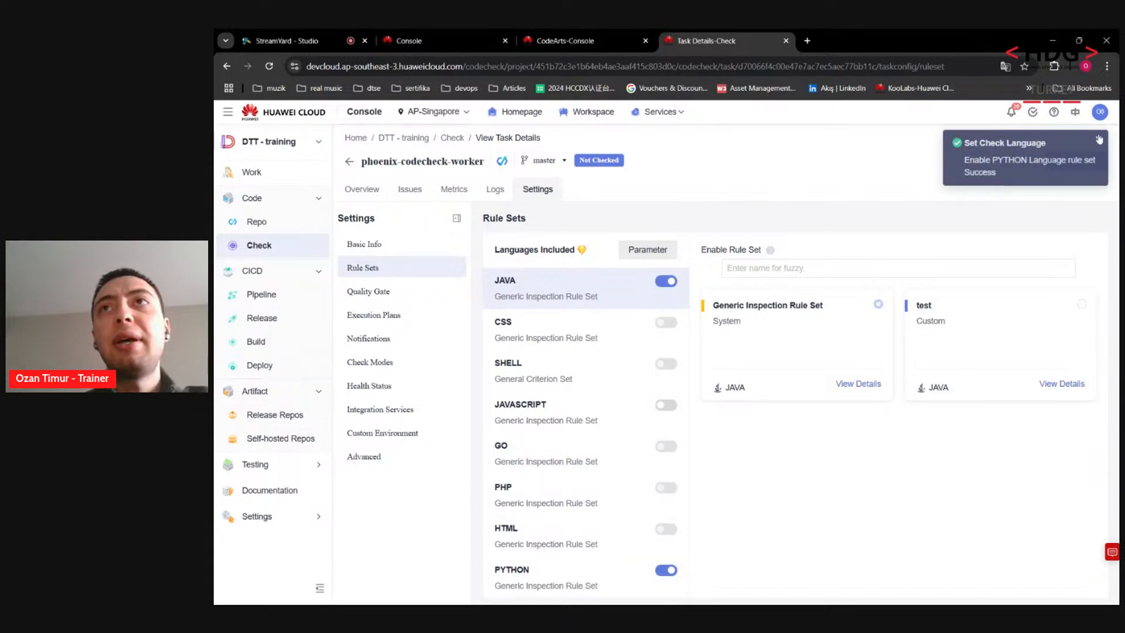
pyautogui.click(1100, 139)
# Step: Start the code check on phoenix-codecheck-worker and return to the task list
pyautogui.click(1082, 167)
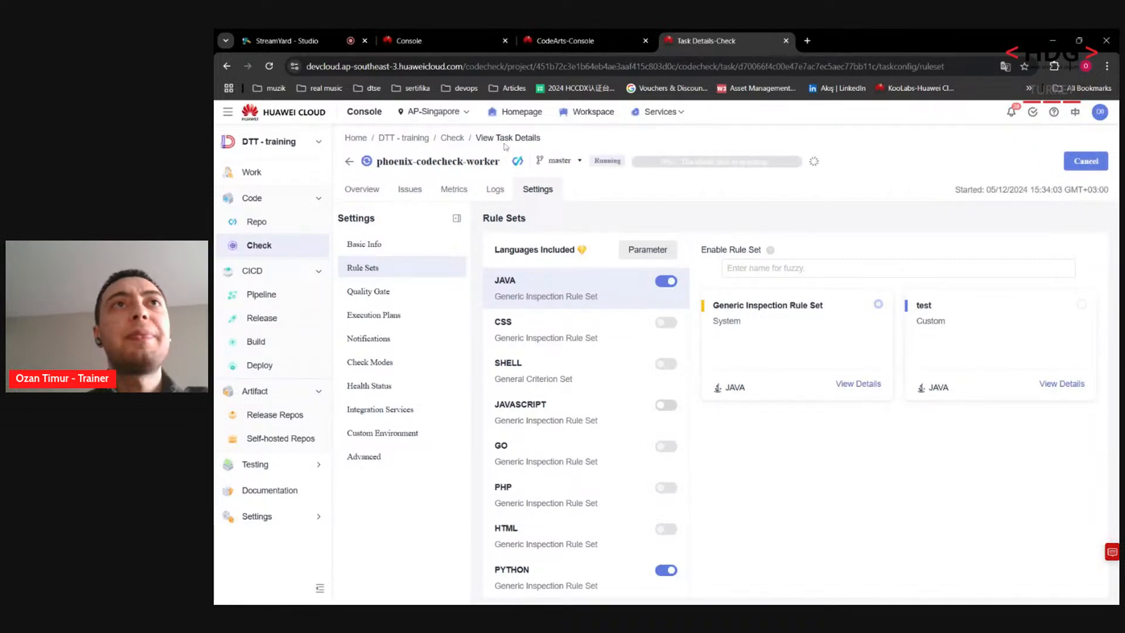
pyautogui.click(351, 164)
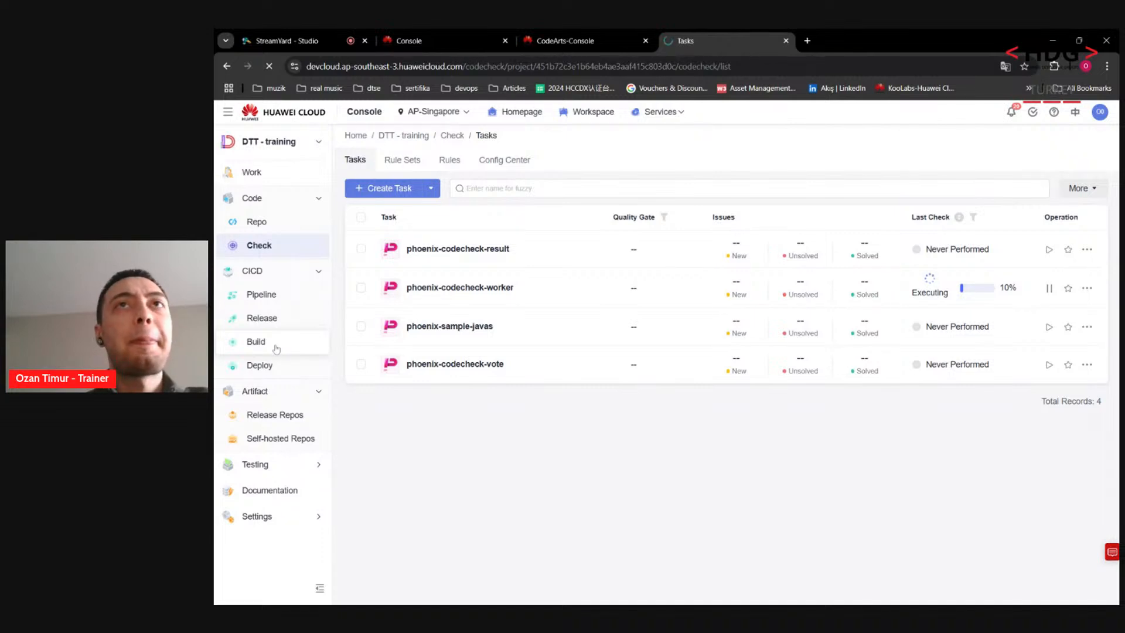
pyautogui.click(276, 350)
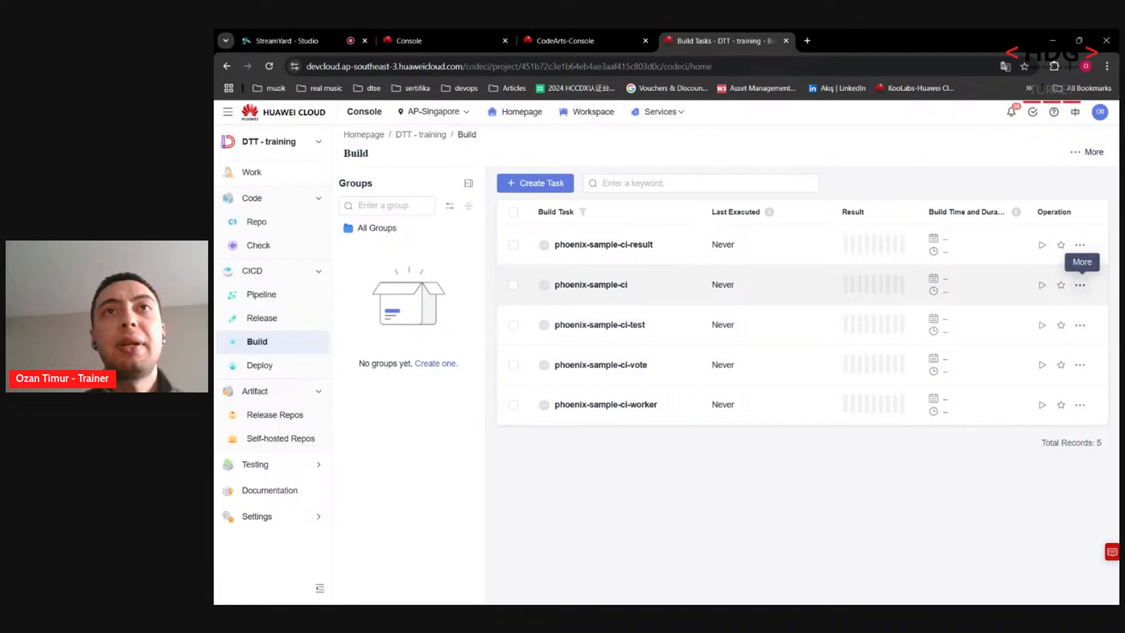
# Step: Edit phoenix-sample-ci and view its codeBranch, dockerOrg, version and dockerServer parameters
pyautogui.click(1080, 286)
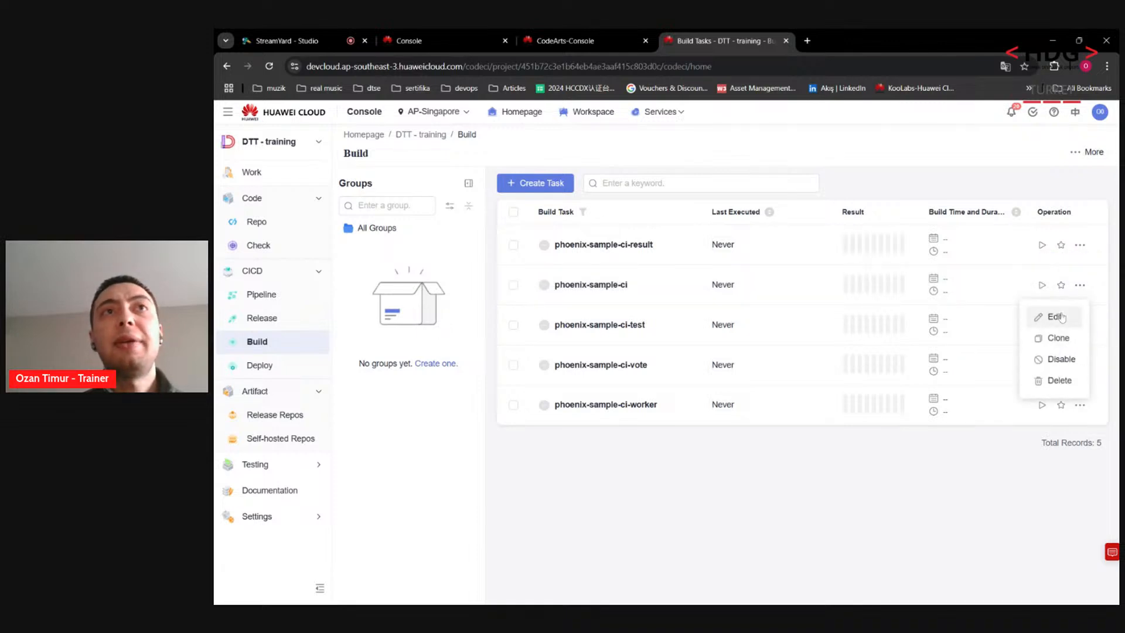
pyautogui.click(1054, 316)
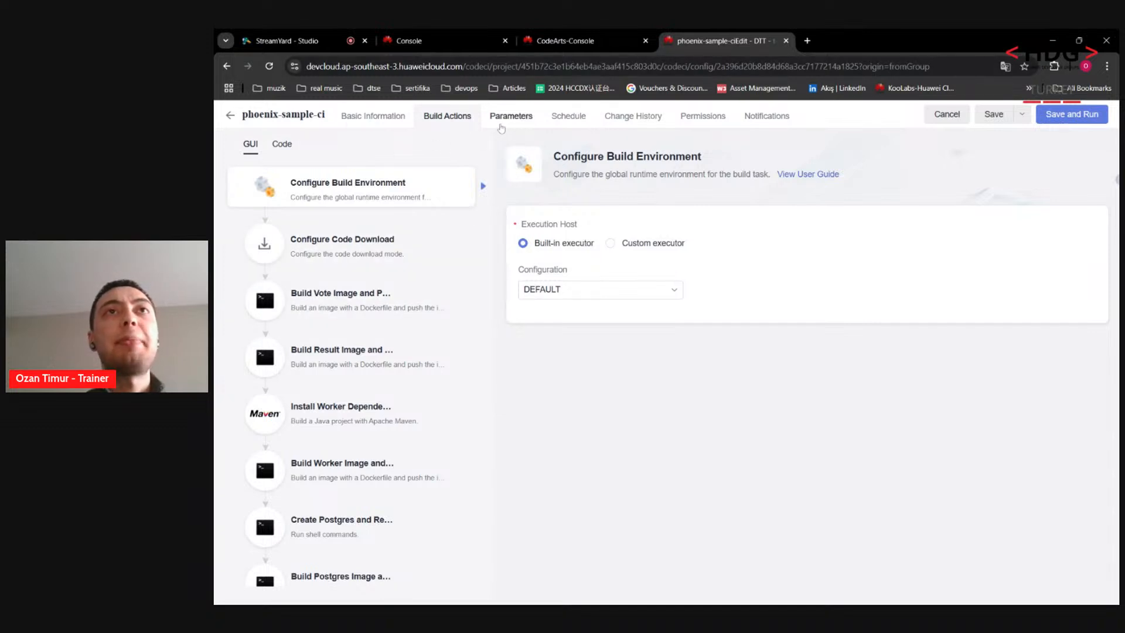
pyautogui.click(502, 124)
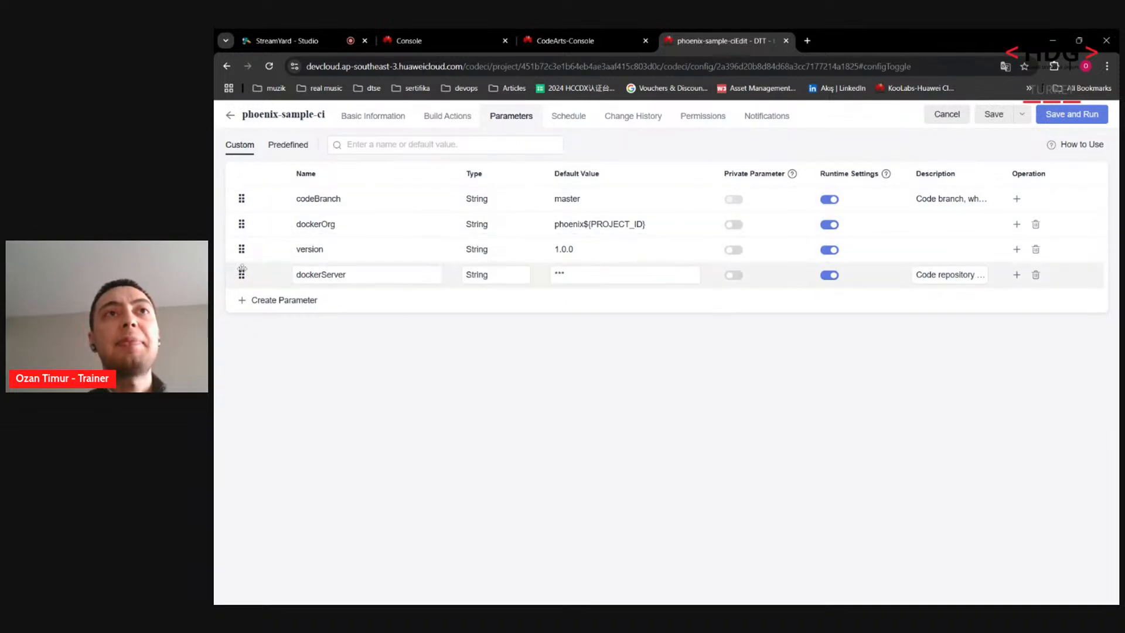
# Step: Open Software Repository for Container (SWR) from the Huawei Cloud console in a new tab
pyautogui.click(475, 36)
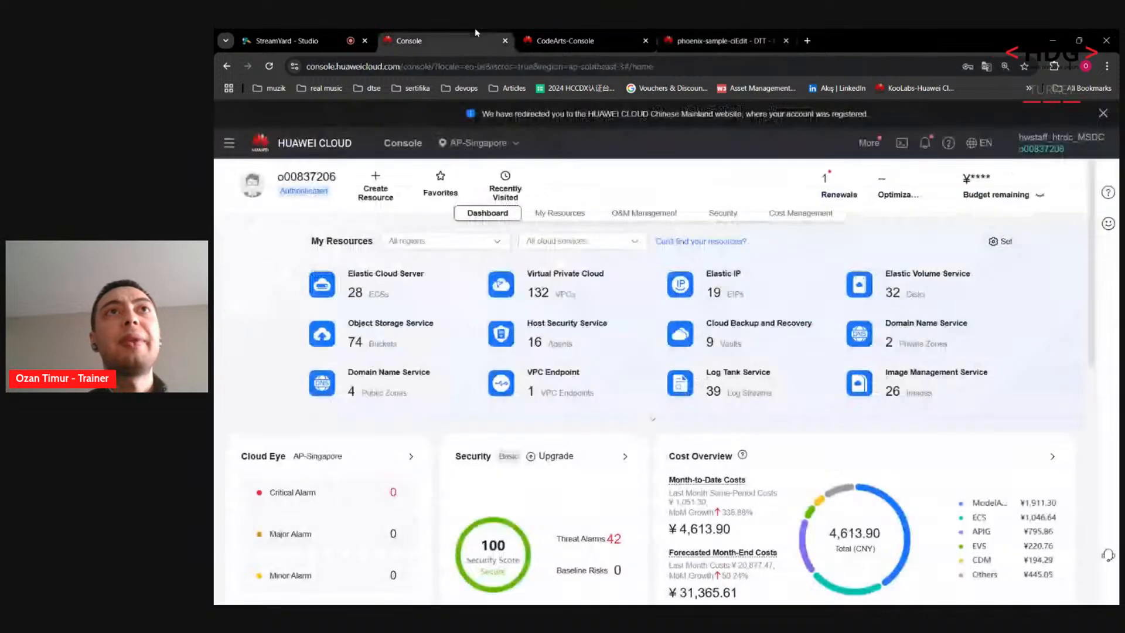
pyautogui.write('s')
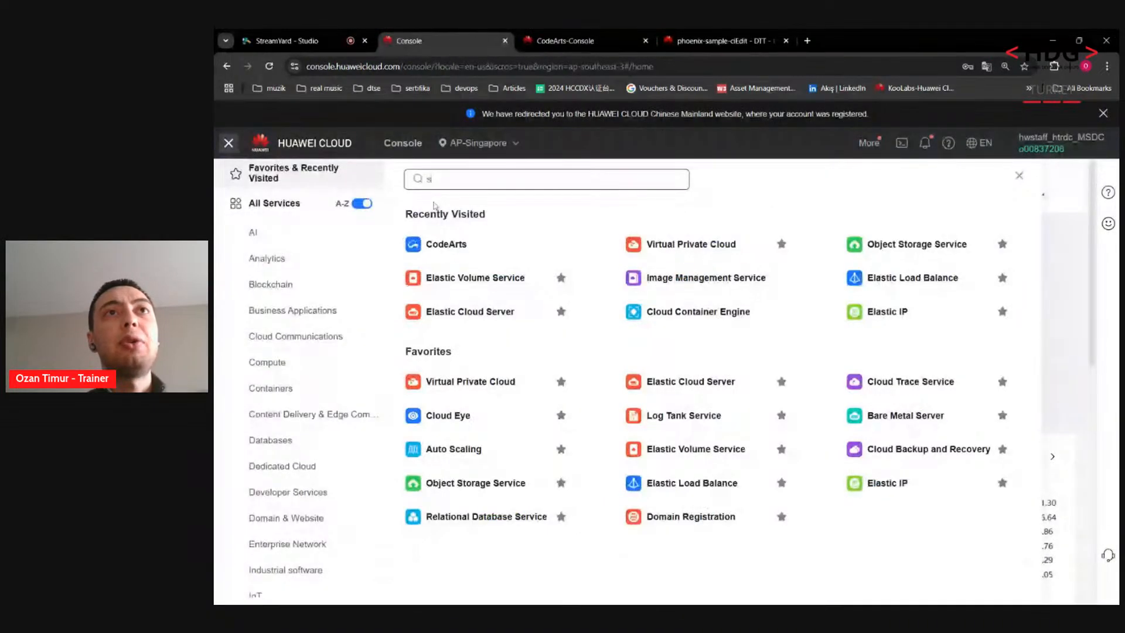
pyautogui.write('wr')
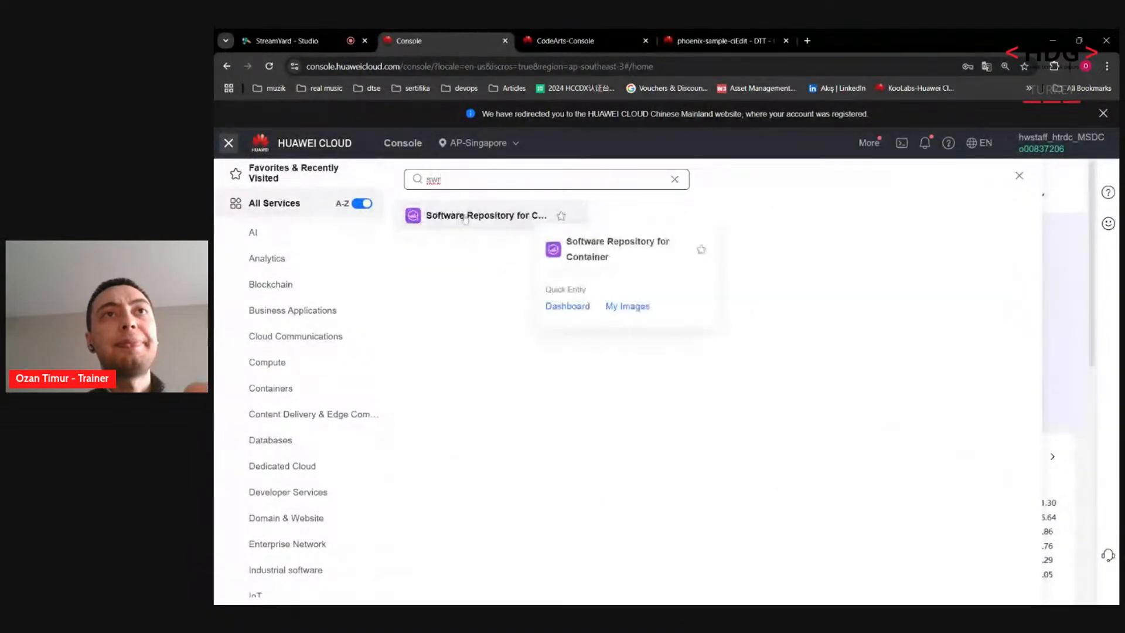
pyautogui.click(465, 217)
pyautogui.moveTo(578, 34); pyautogui.dragTo(837, 32)
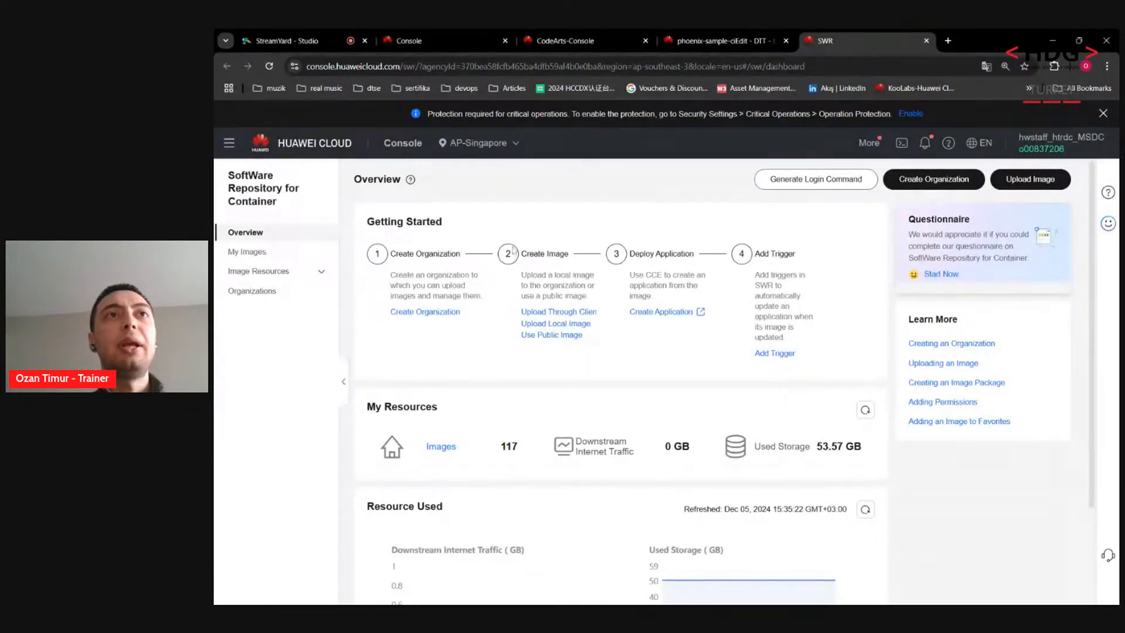
# Step: Create the SWR organization 'dtt' and confirm it lists 0 images
pyautogui.click(932, 181)
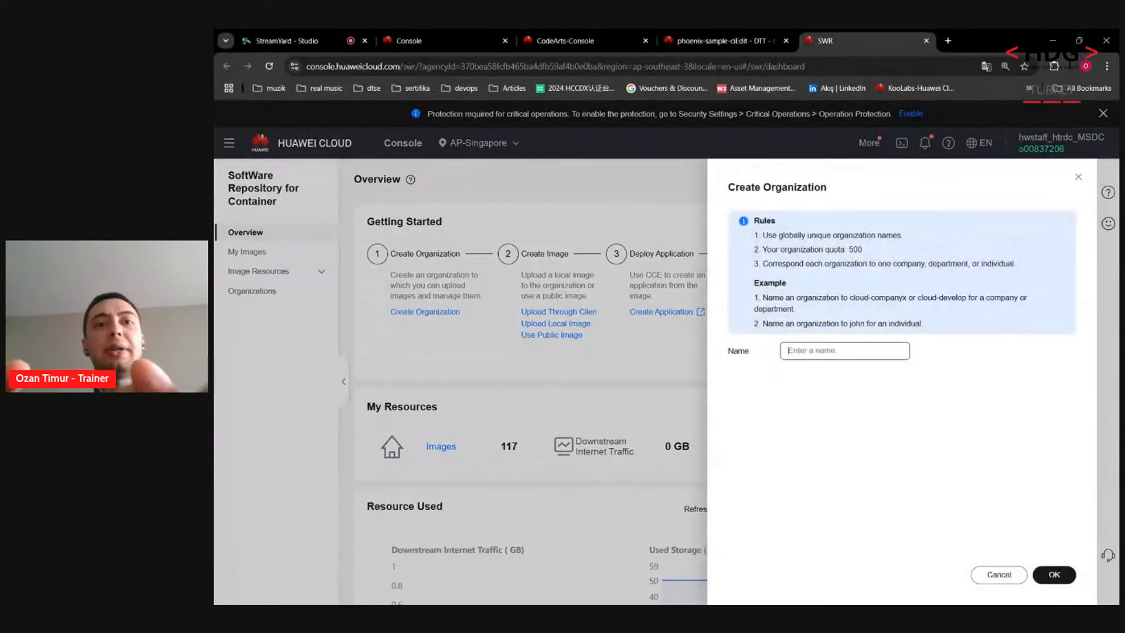
pyautogui.write('DTT')
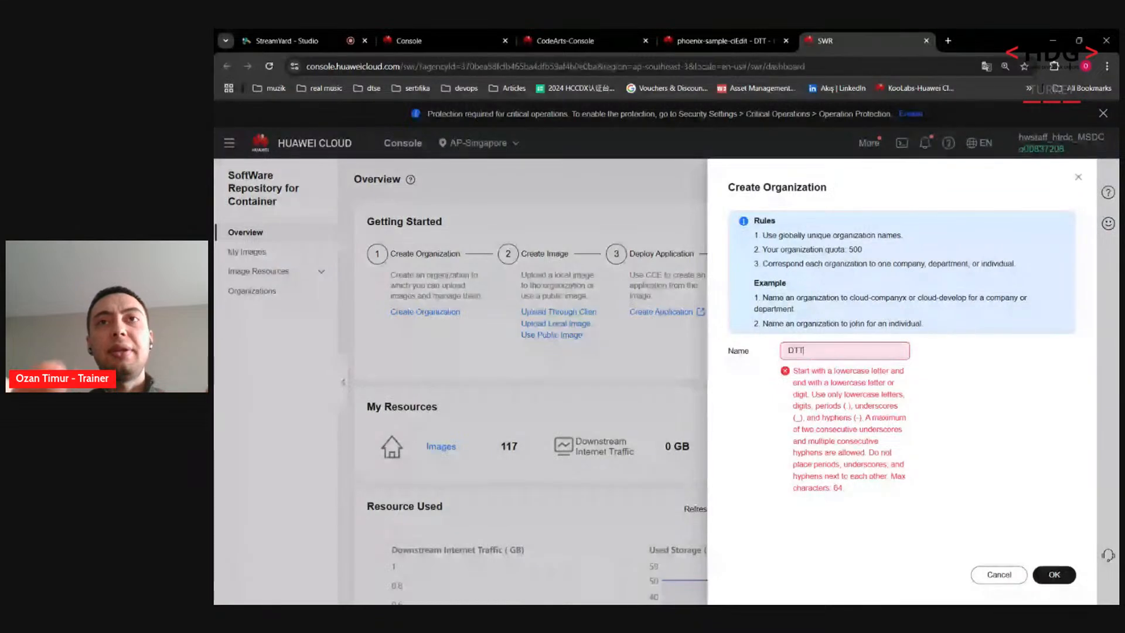
pyautogui.press('BackSpace')
pyautogui.press('BackSpace')
pyautogui.press('BackSpace')
pyautogui.write('dtt')
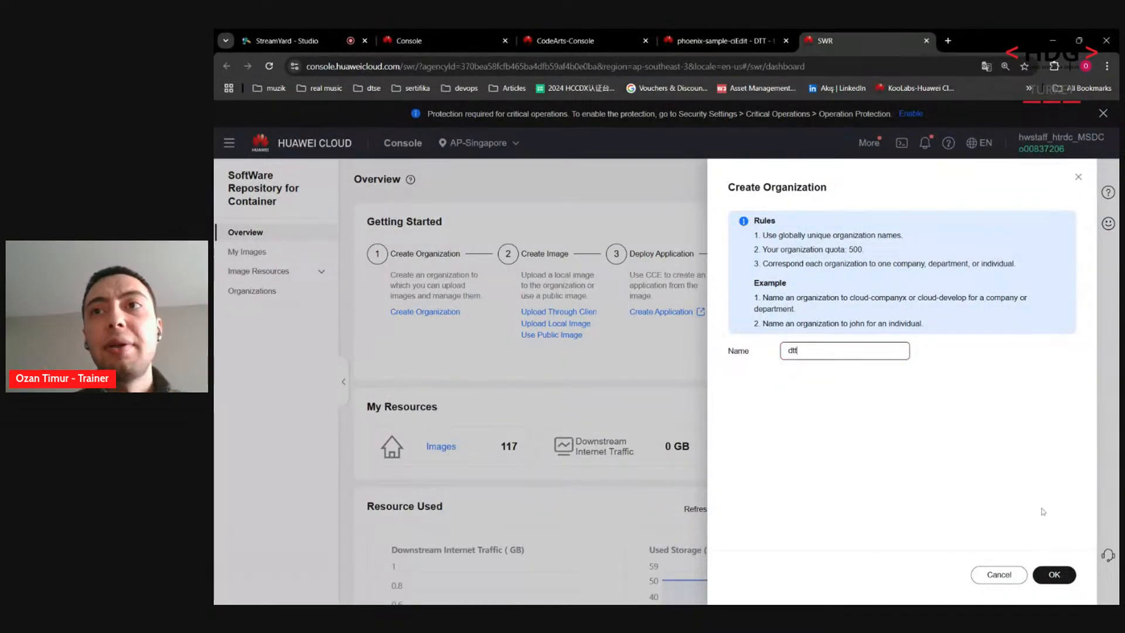
pyautogui.click(1054, 575)
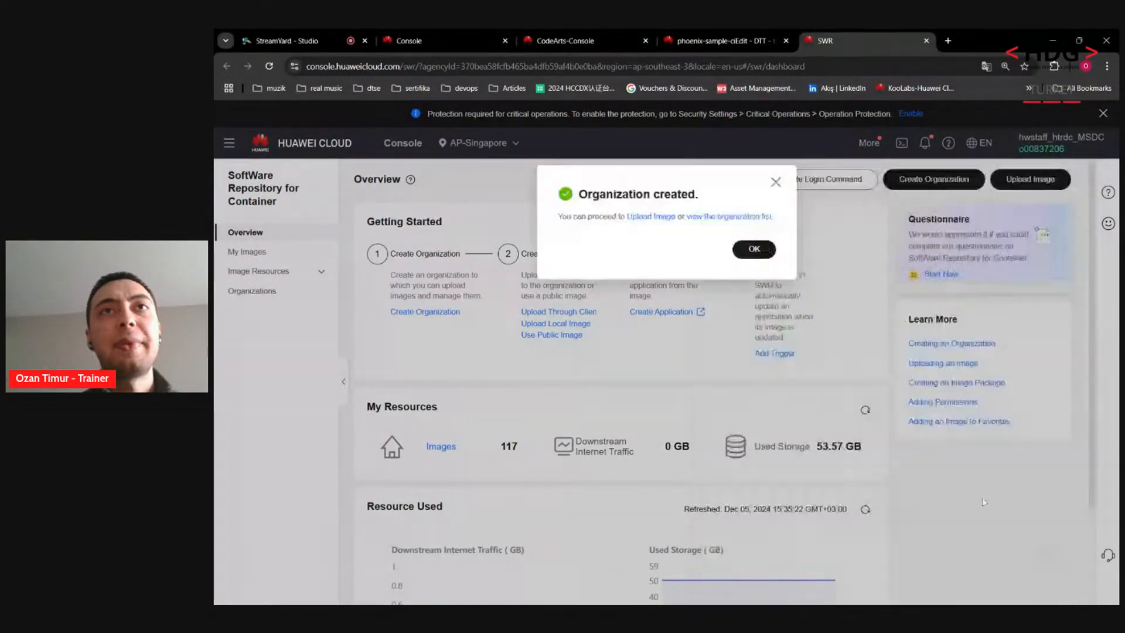
pyautogui.click(754, 249)
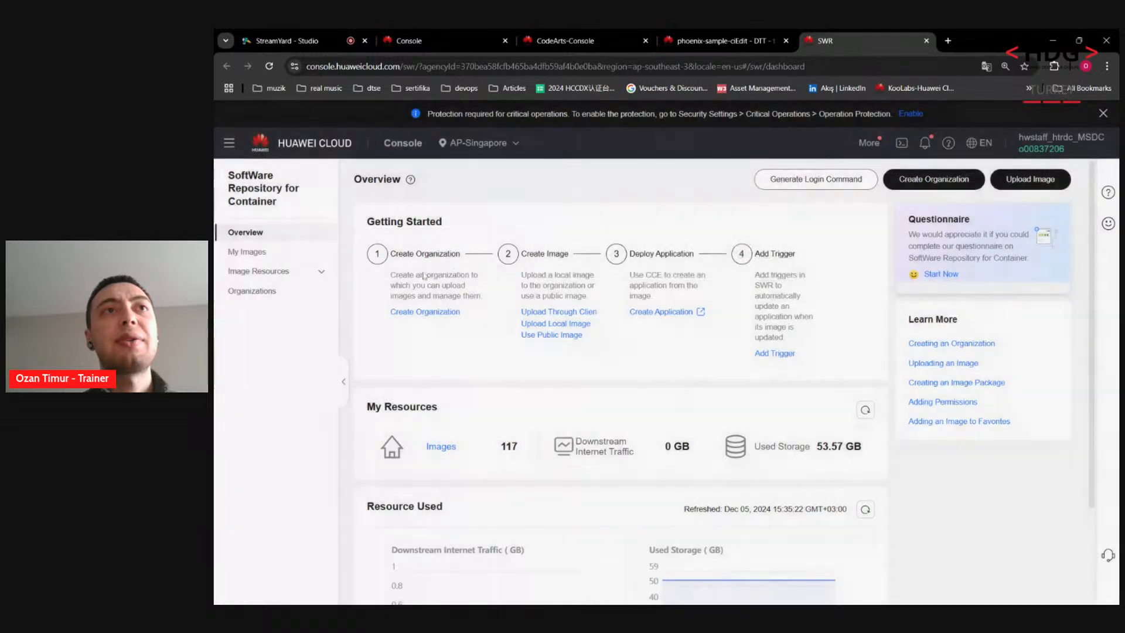
pyautogui.click(253, 291)
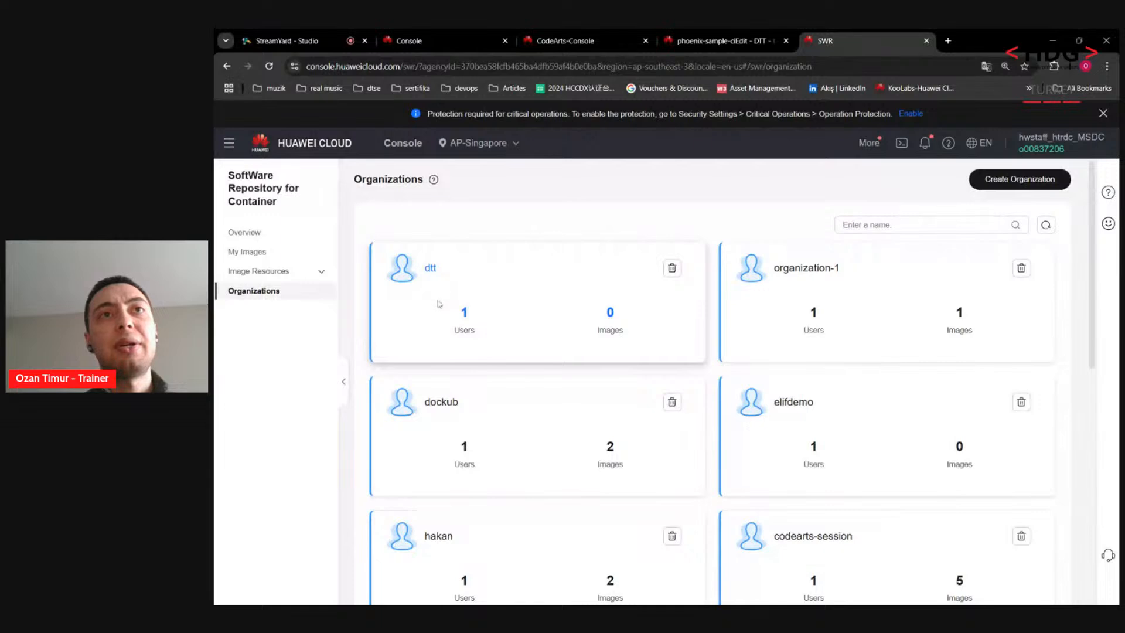
pyautogui.doubleClick(609, 330)
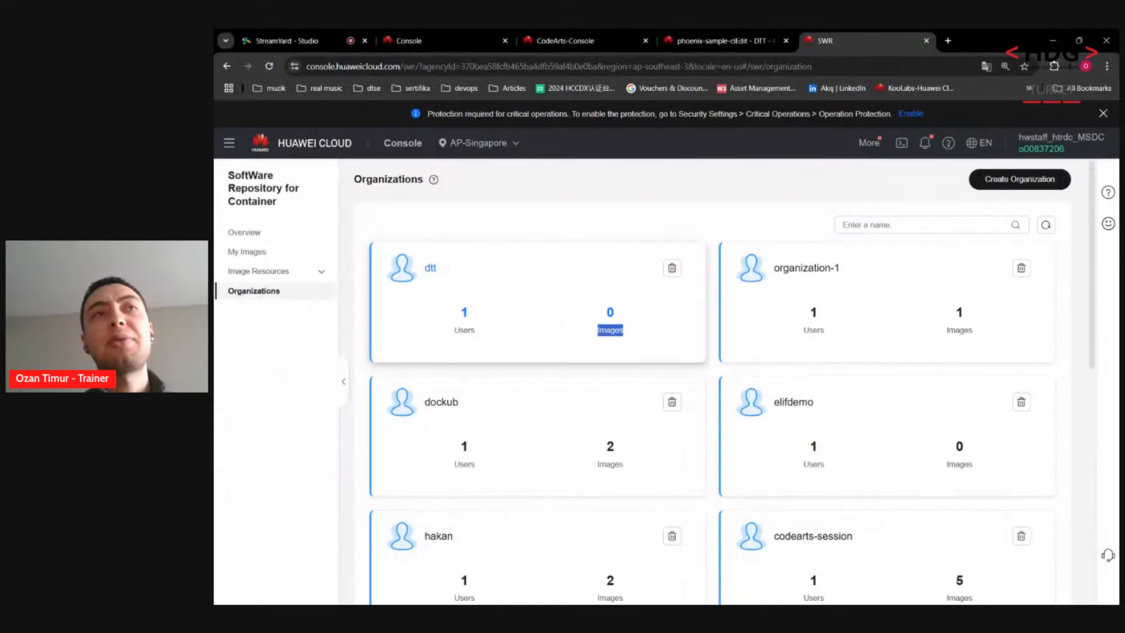
# Step: Generate the docker login command and select the registry address swr.ap-southeast-3.myhuaweicloud.com
pyautogui.click(261, 238)
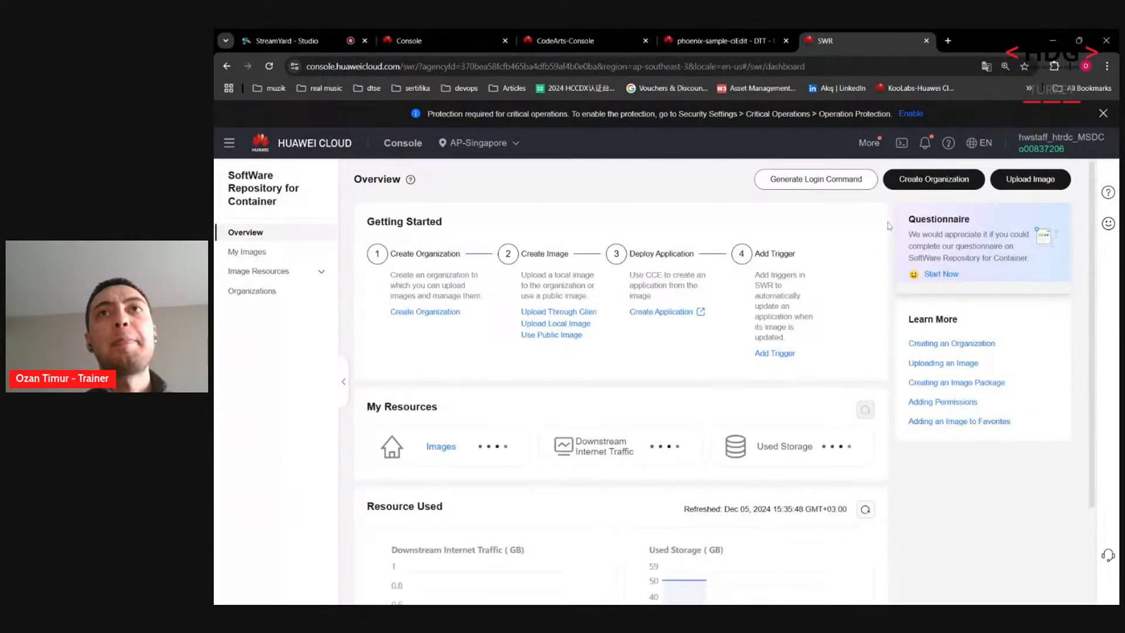
pyautogui.click(816, 179)
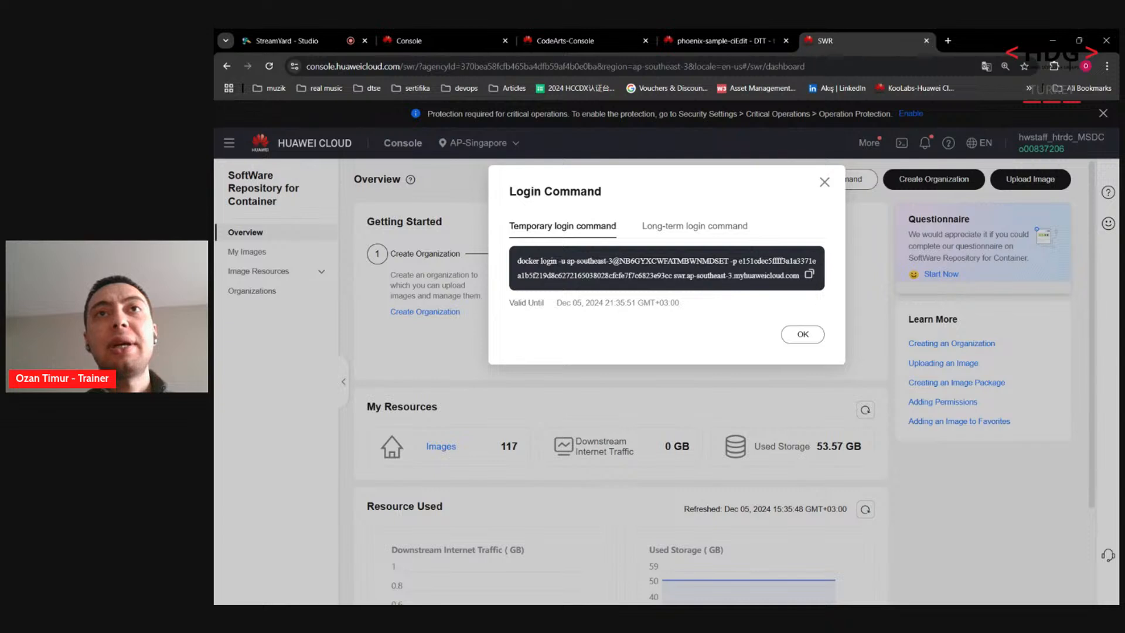
pyautogui.moveTo(674, 275); pyautogui.dragTo(803, 284)
pyautogui.hotkey('ctrl', 'c')
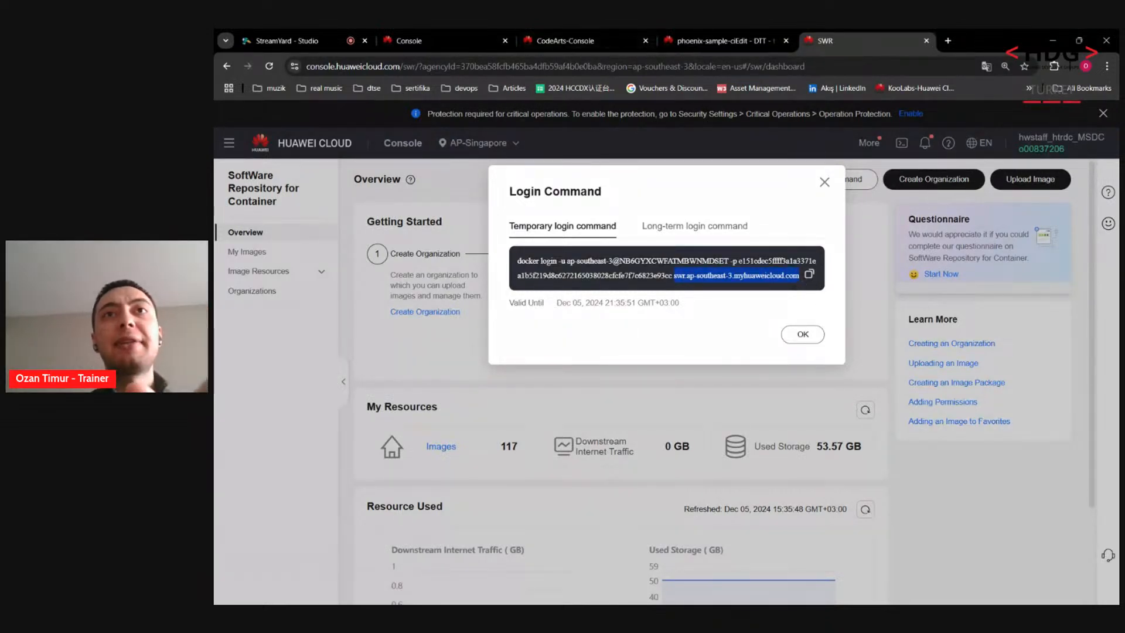
# Step: Set dockerServer's default value to swr.ap-southeast-3.myhuaweicloud.com
pyautogui.click(754, 36)
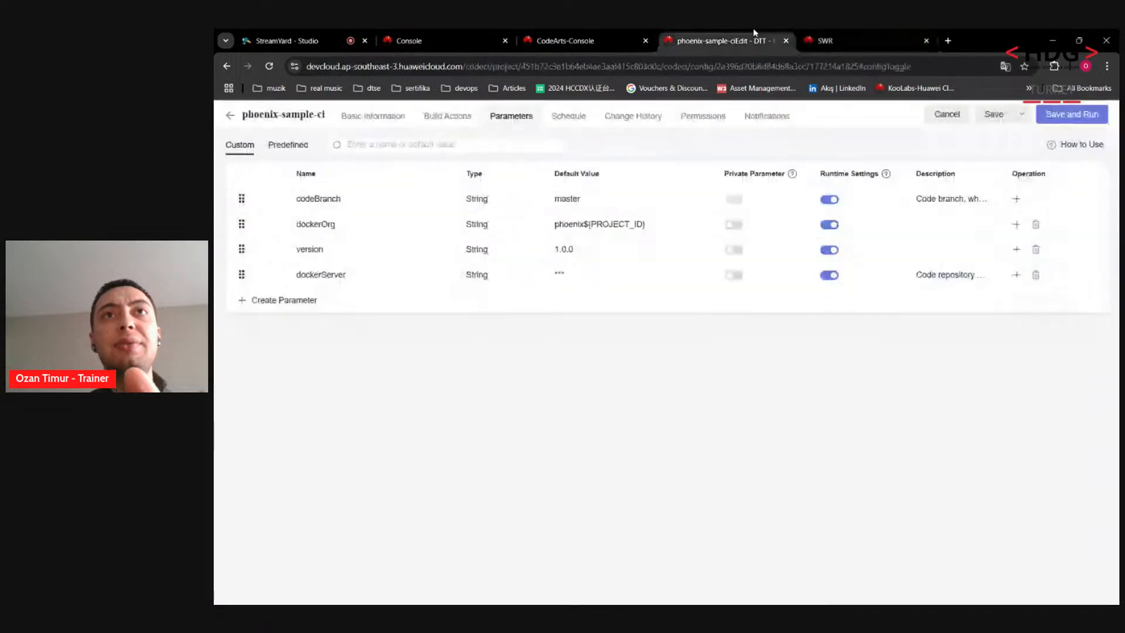
pyautogui.click(590, 273)
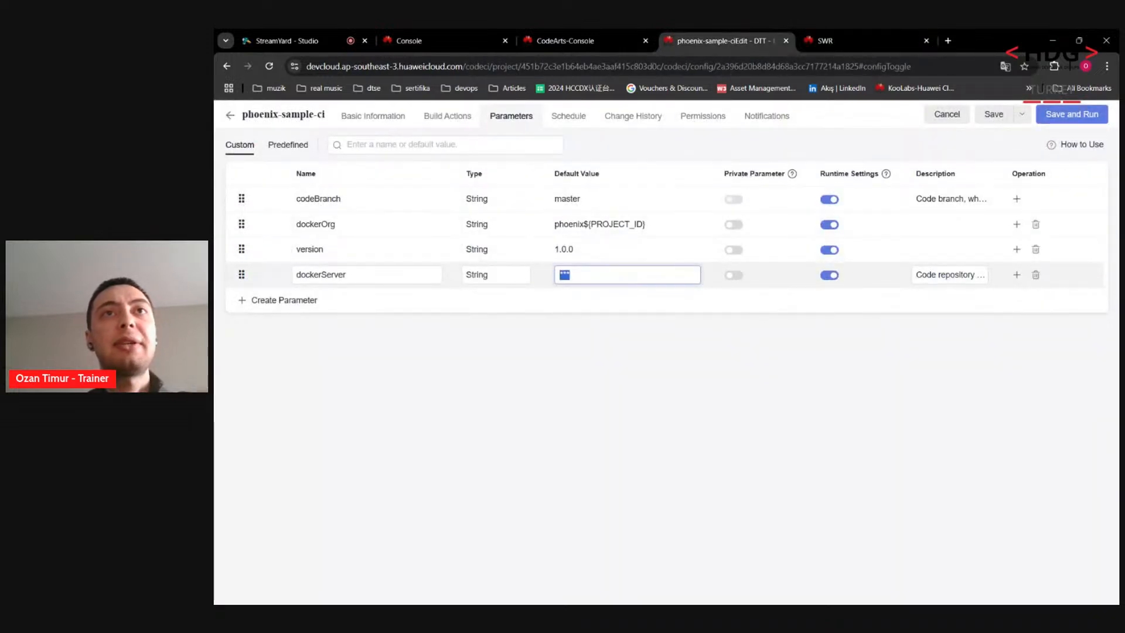
pyautogui.hotkey('ctrl', 'v')
pyautogui.moveTo(591, 274); pyautogui.dragTo(513, 280)
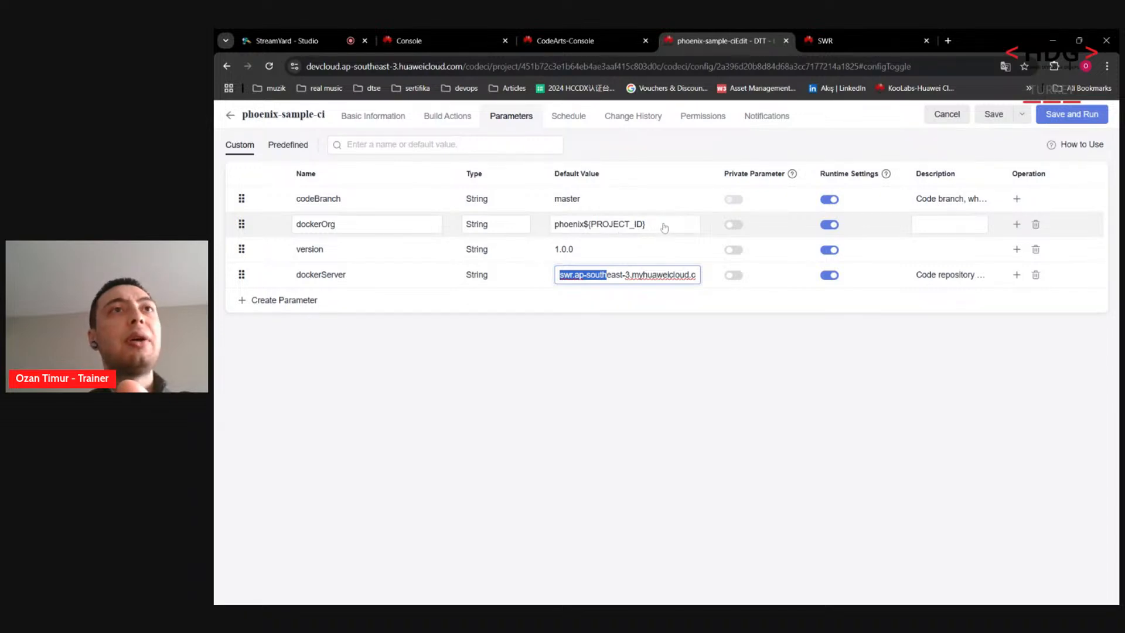
pyautogui.click(603, 36)
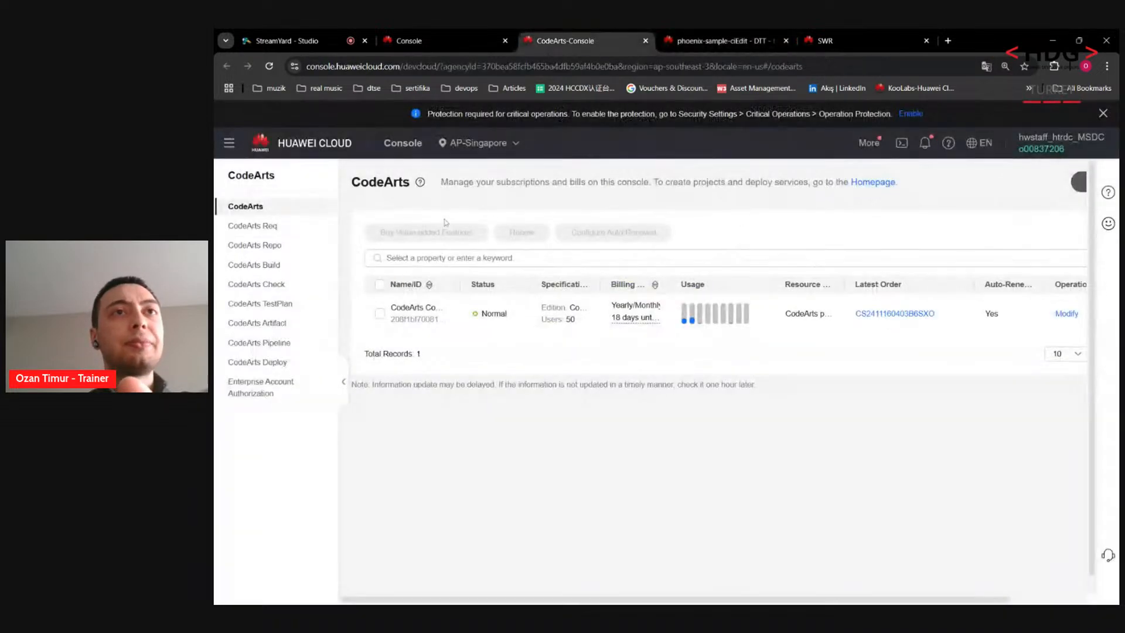
pyautogui.click(752, 33)
# Step: Inspect the Build Vote Image and Push It to SWR build action's settings
pyautogui.click(447, 116)
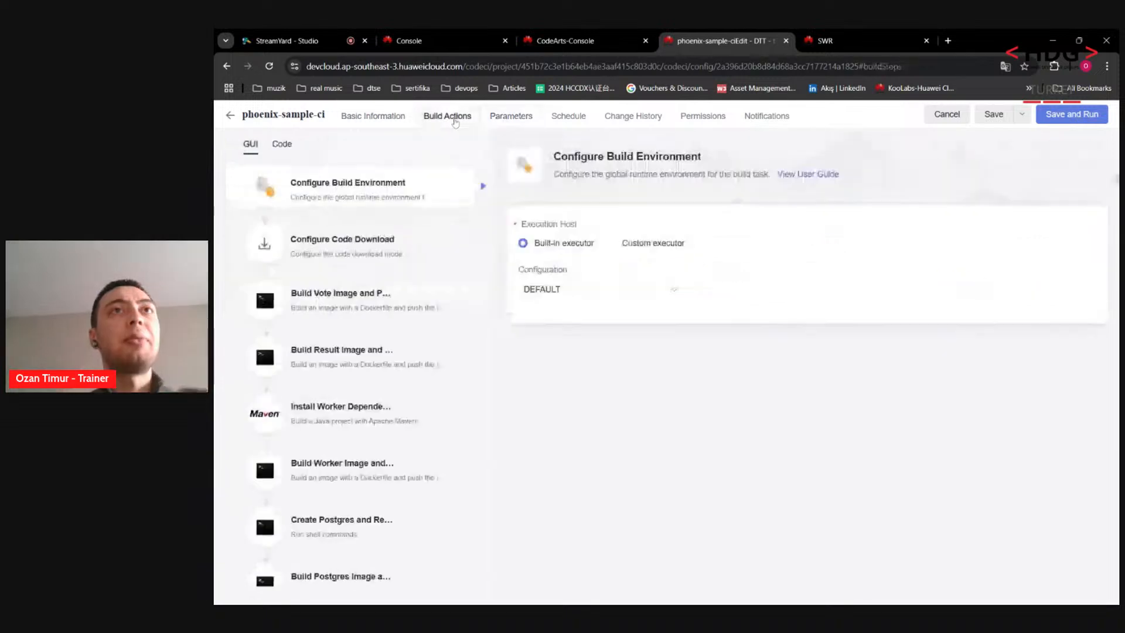
pyautogui.click(340, 299)
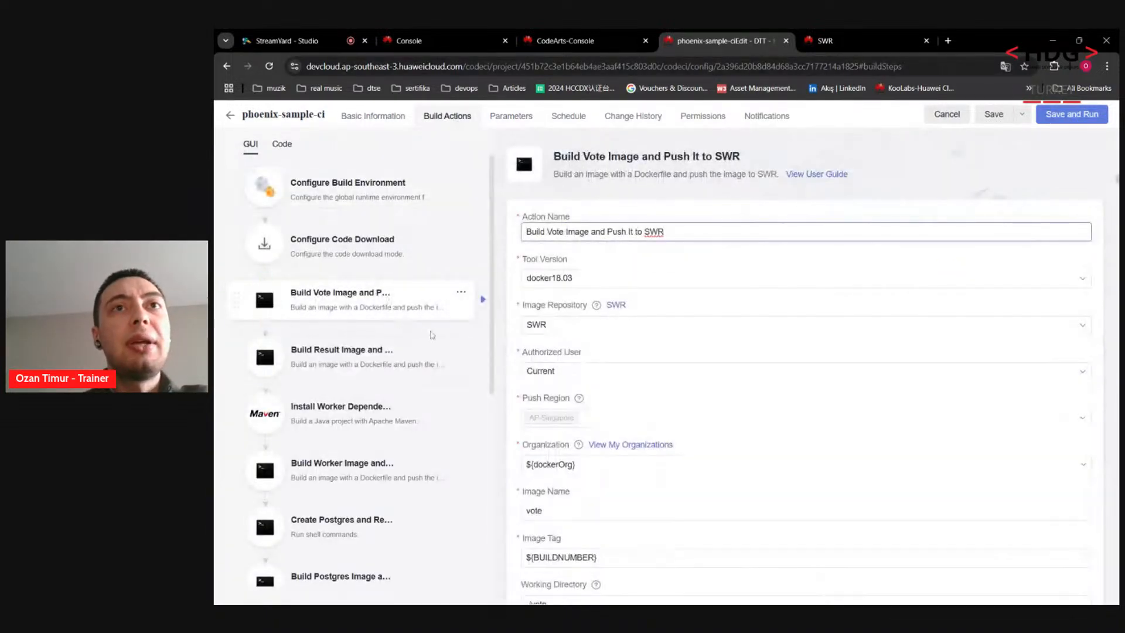
pyautogui.moveTo(554, 156); pyautogui.dragTo(732, 156)
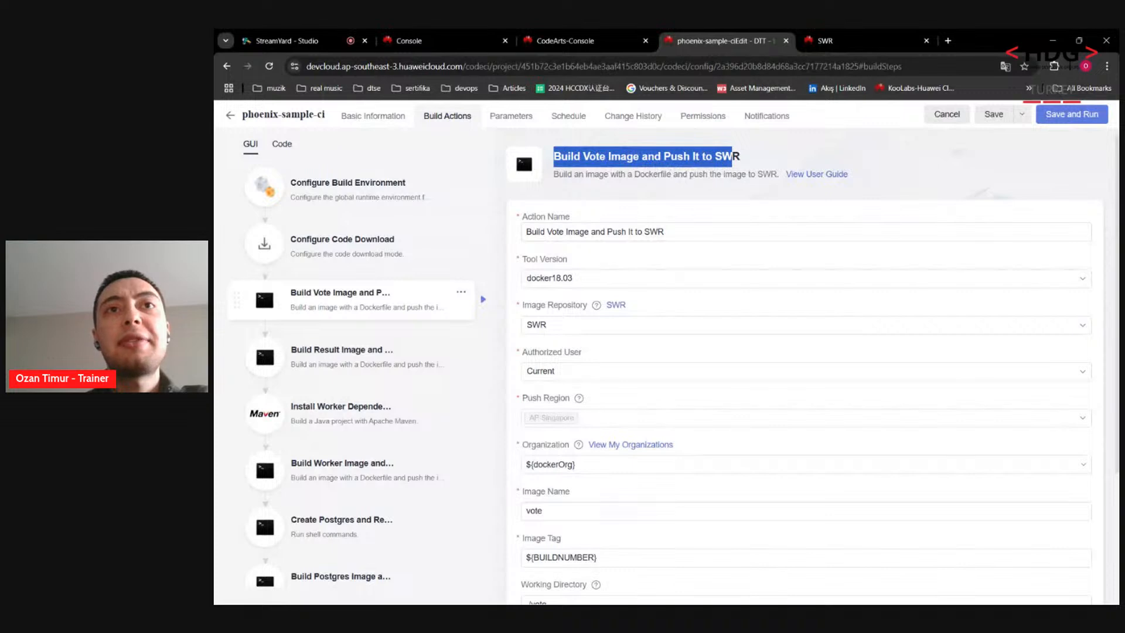
pyautogui.click(537, 448)
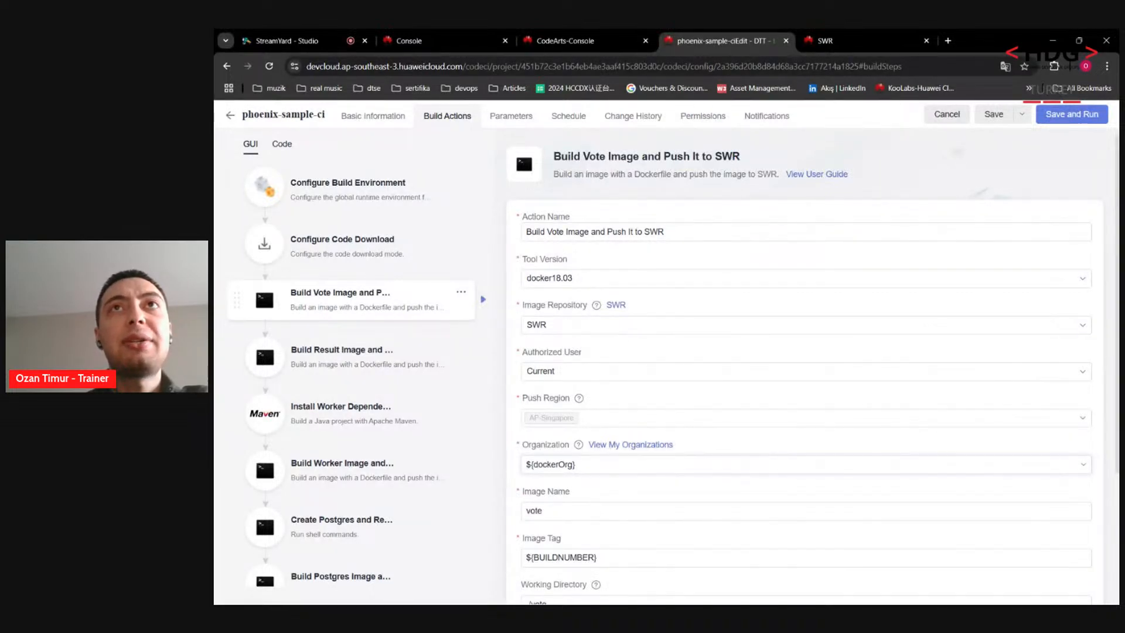
pyautogui.click(511, 115)
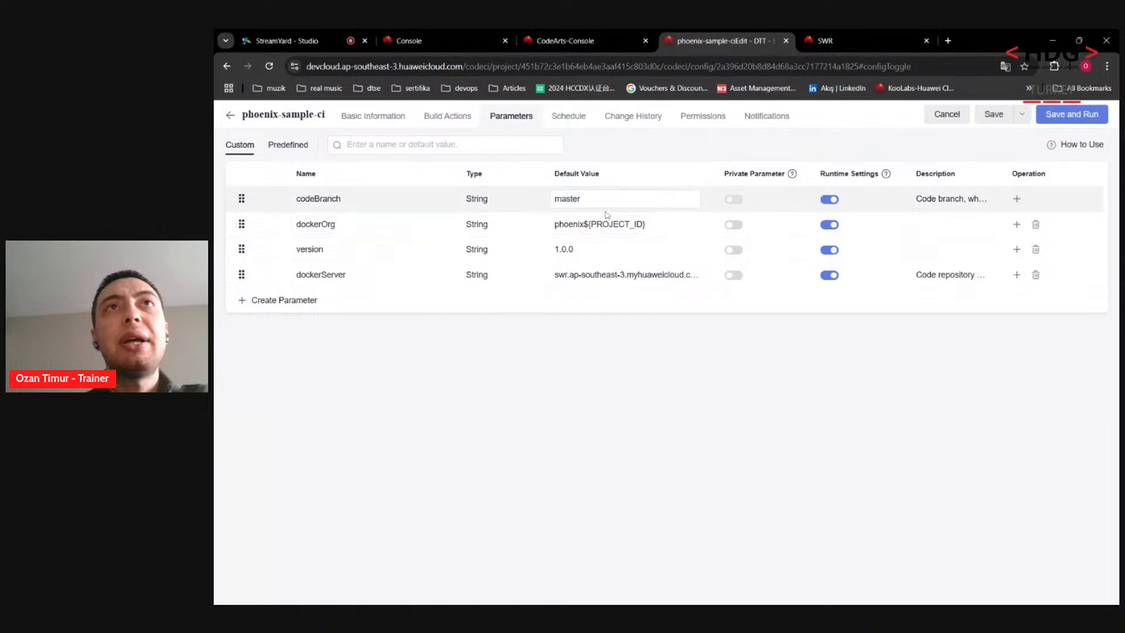
# Step: Replace dockerOrg's default value phoenix${PROJECT_ID} with dtt
pyautogui.click(652, 233)
pyautogui.hotkey('ctrl', 'a')
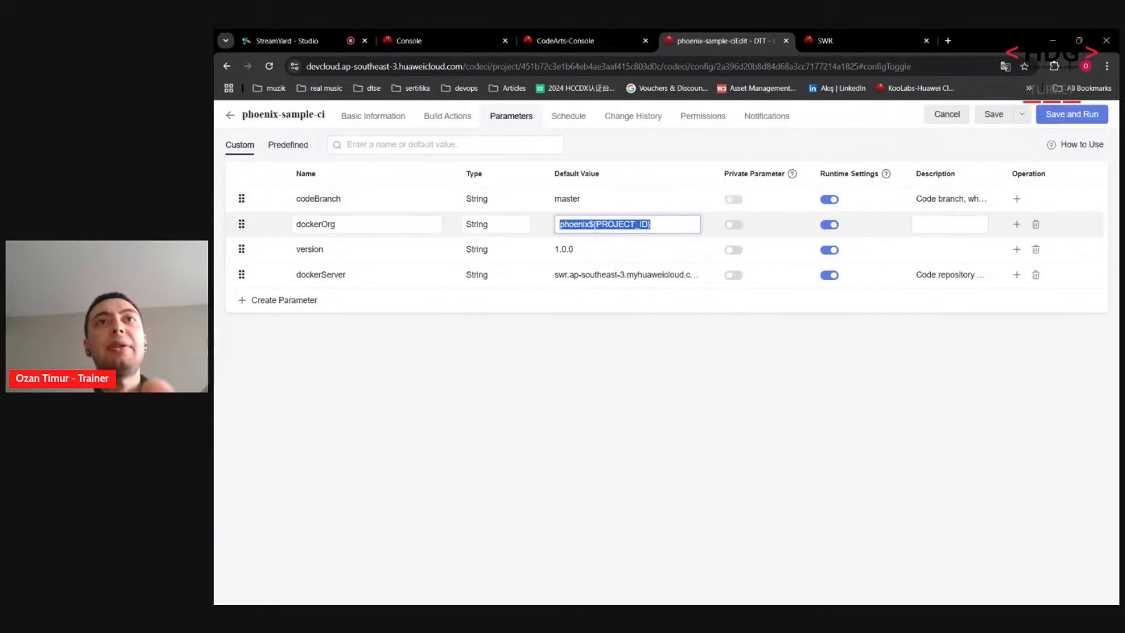
pyautogui.write('dtt')
pyautogui.hotkey('ctrl', 'z')
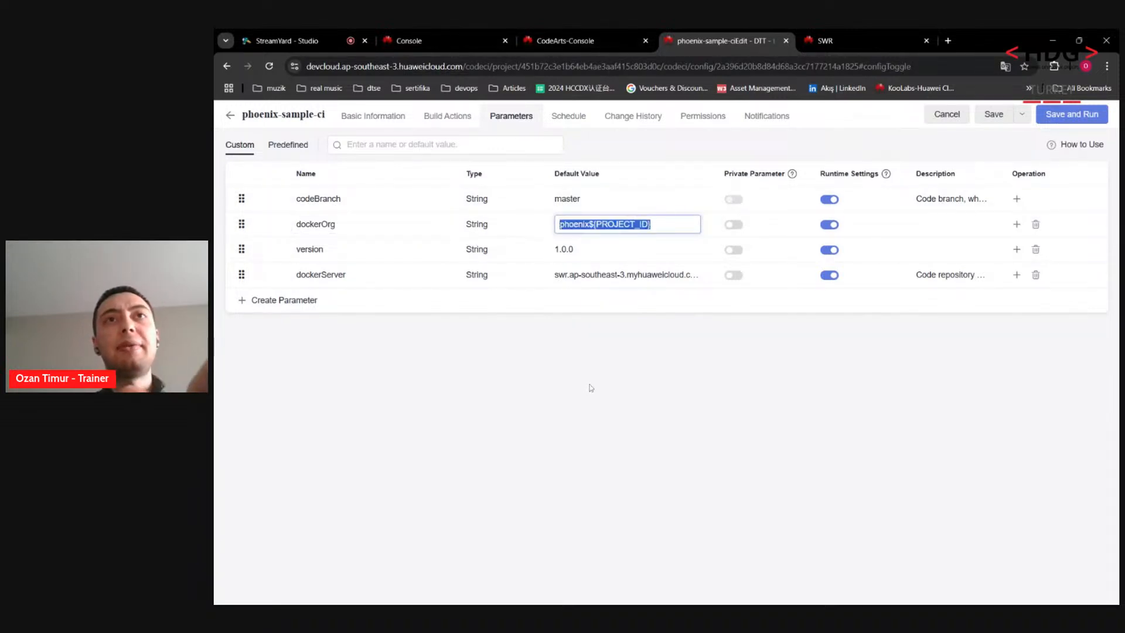
pyautogui.write('dtt')
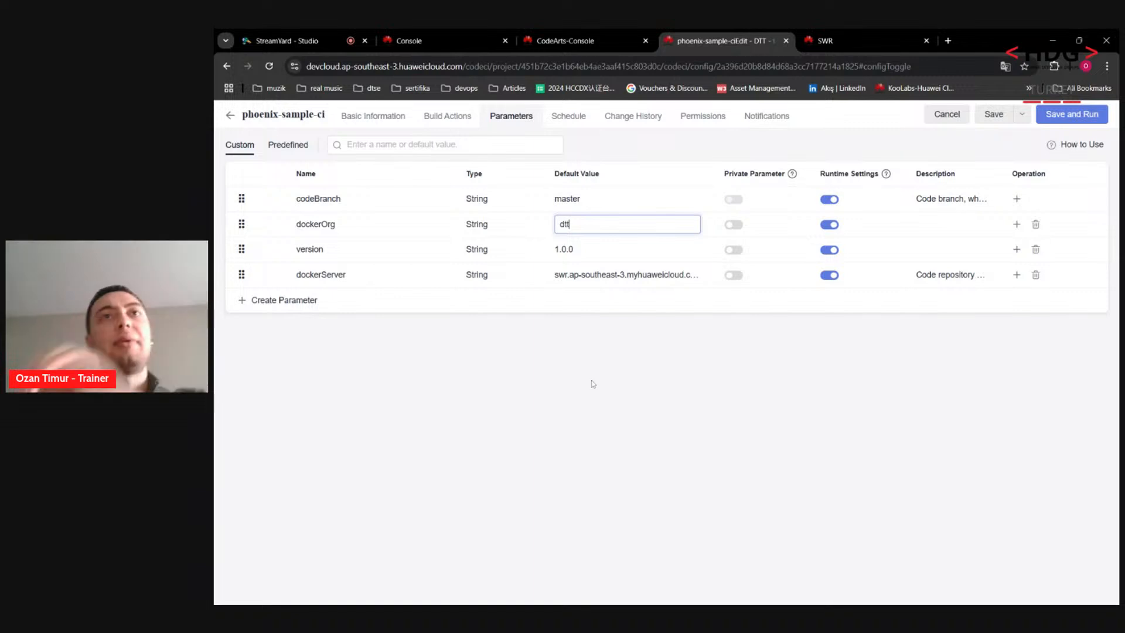
pyautogui.click(598, 376)
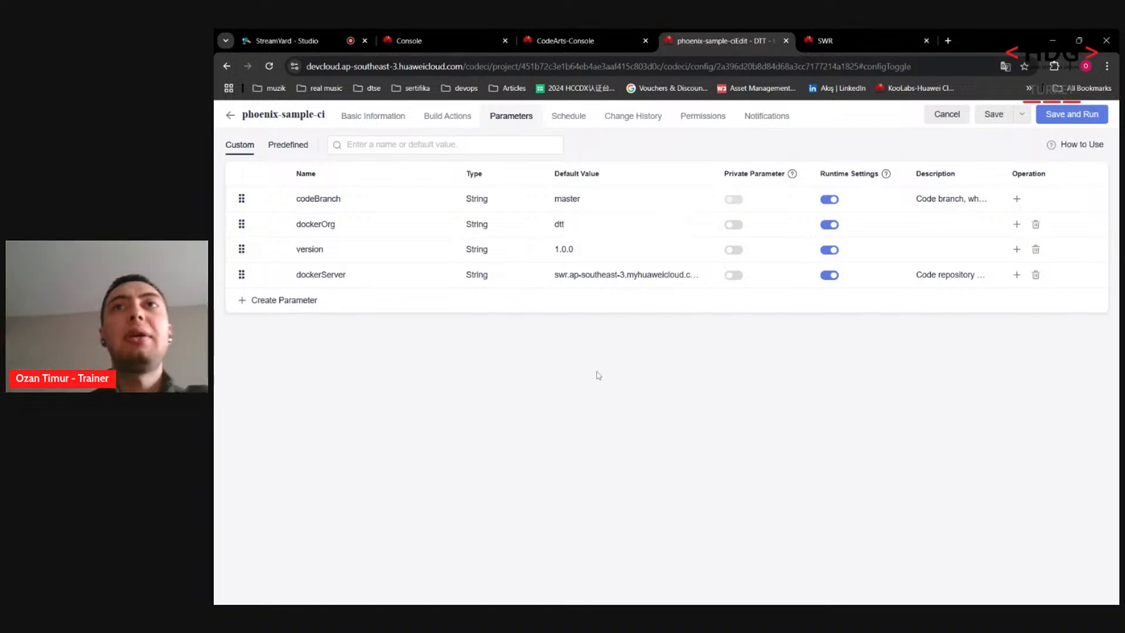
# Step: Review the task's schedule, change history and role permissions, then return to the vote image build step
pyautogui.click(564, 128)
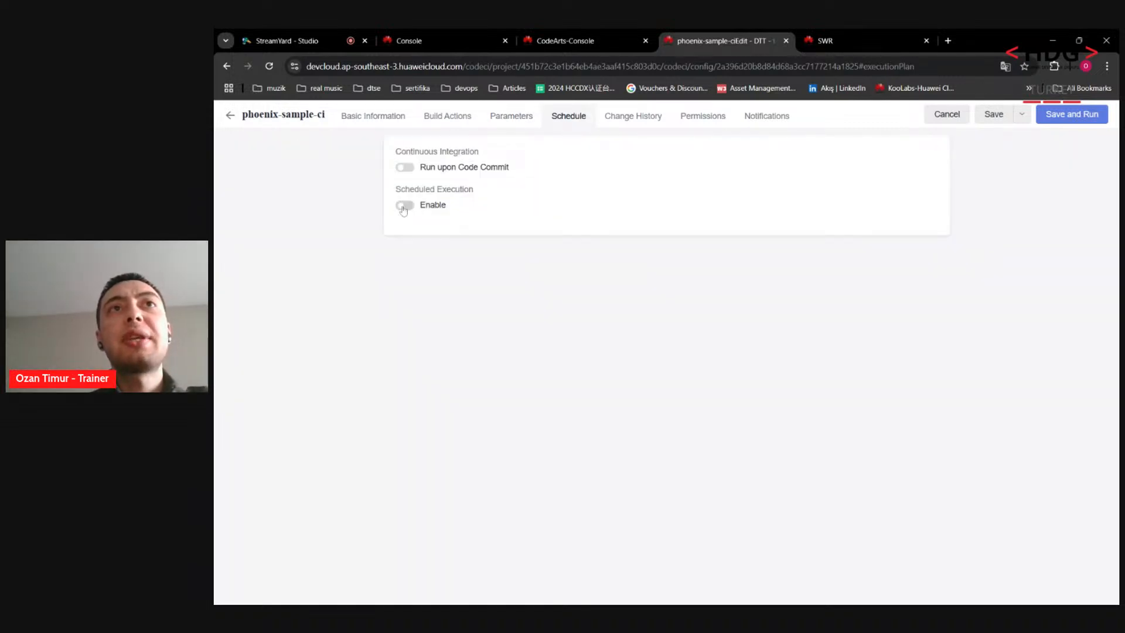
pyautogui.click(627, 124)
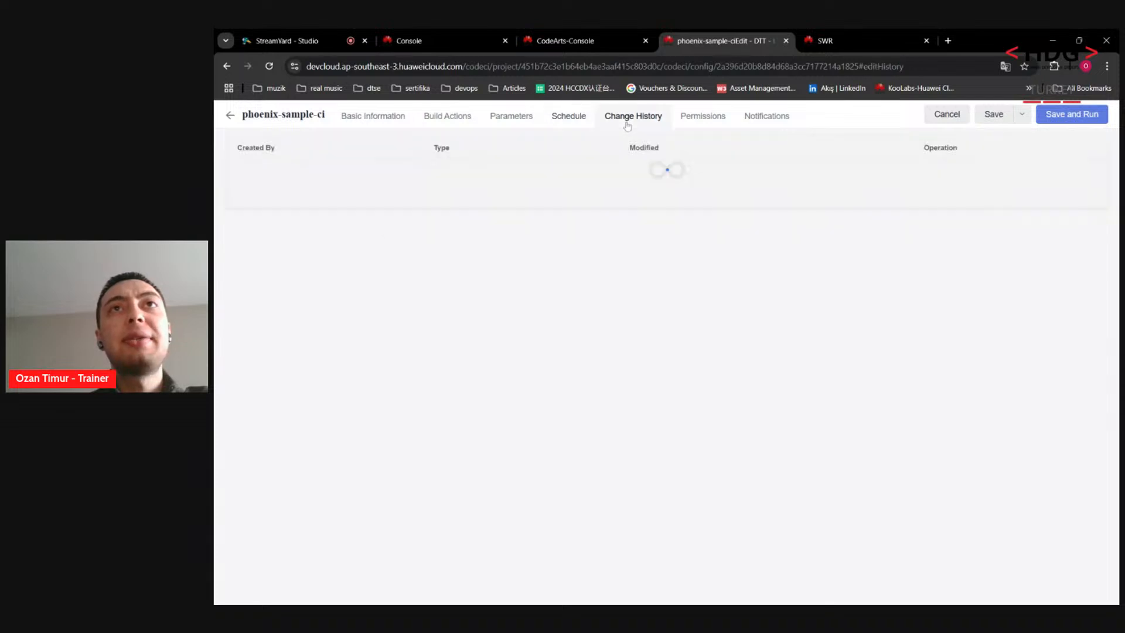
pyautogui.click(714, 120)
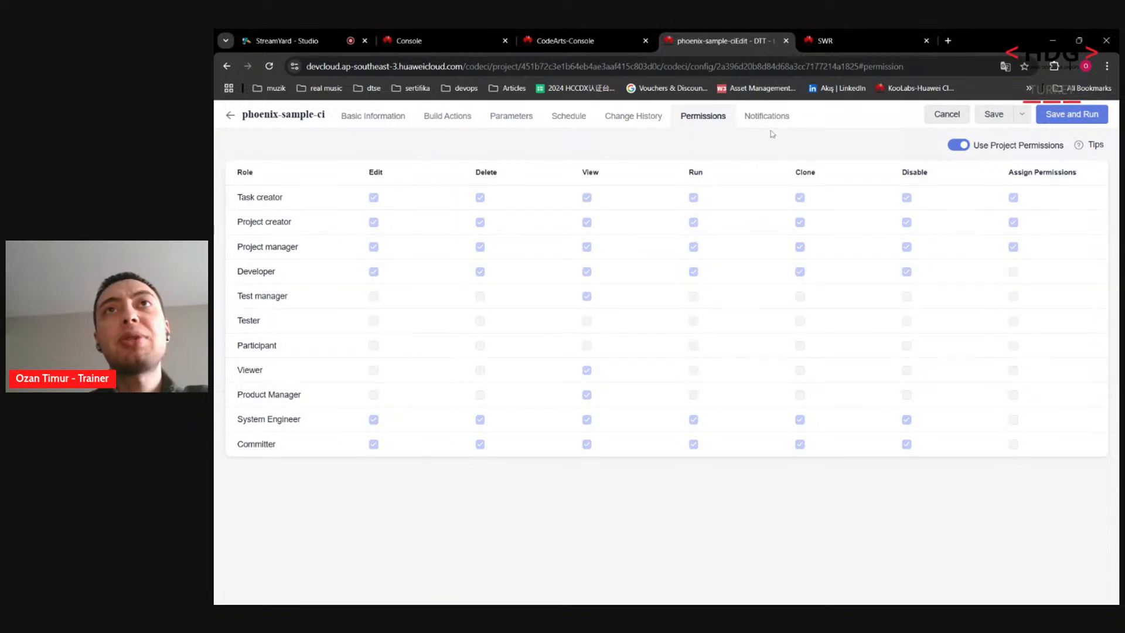
pyautogui.click(447, 119)
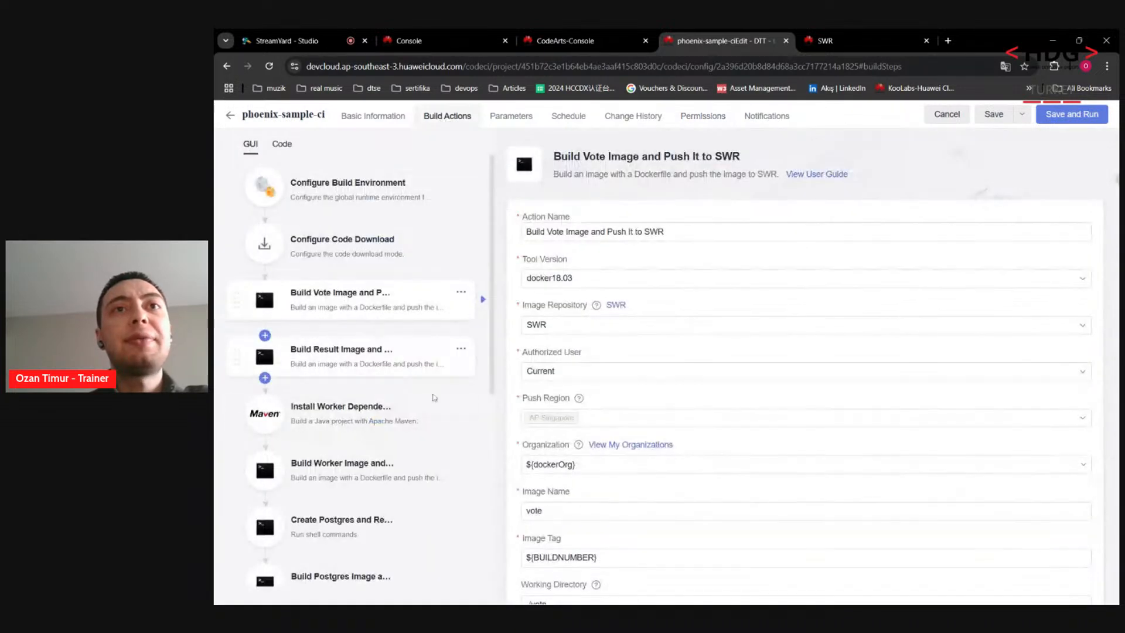
pyautogui.scroll(-1, 1116, 302)
pyautogui.moveTo(1116, 302); pyautogui.dragTo(1112, 404)
pyautogui.scroll(5, 1112, 405)
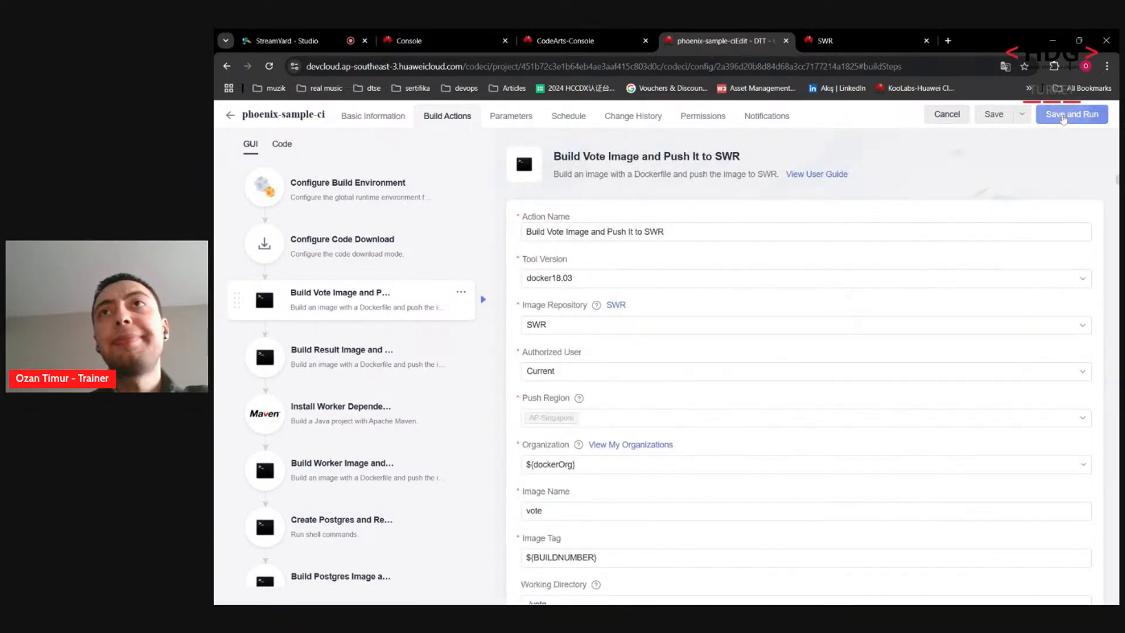
# Step: Save phoenix-sample-ci and run a build with dockerOrg dtt and the SWR server address
pyautogui.click(1078, 114)
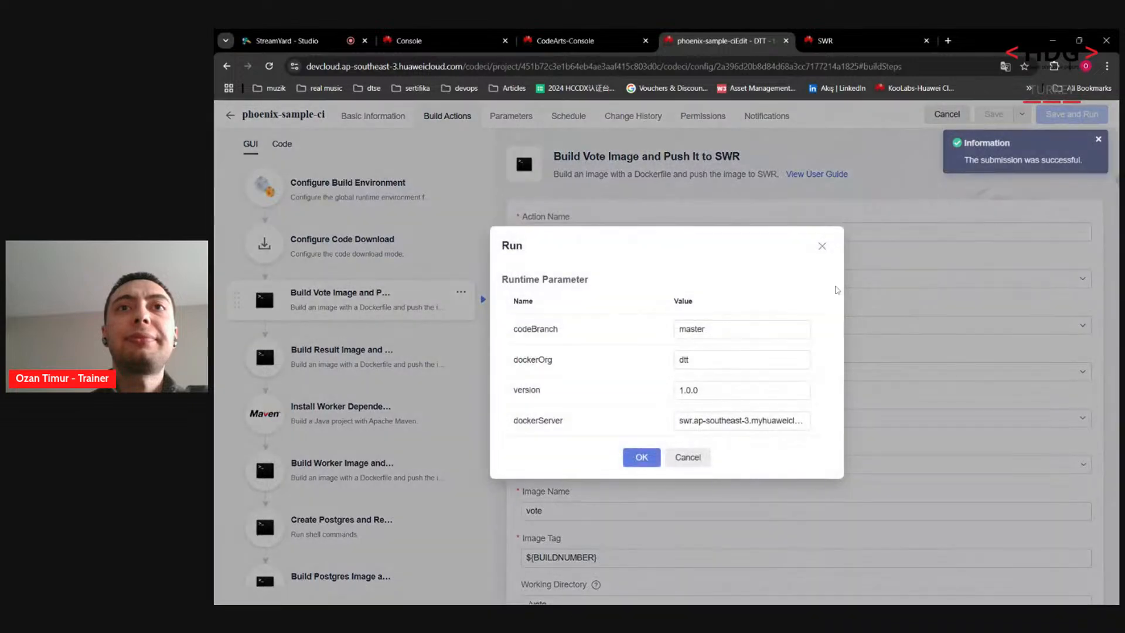
pyautogui.click(640, 460)
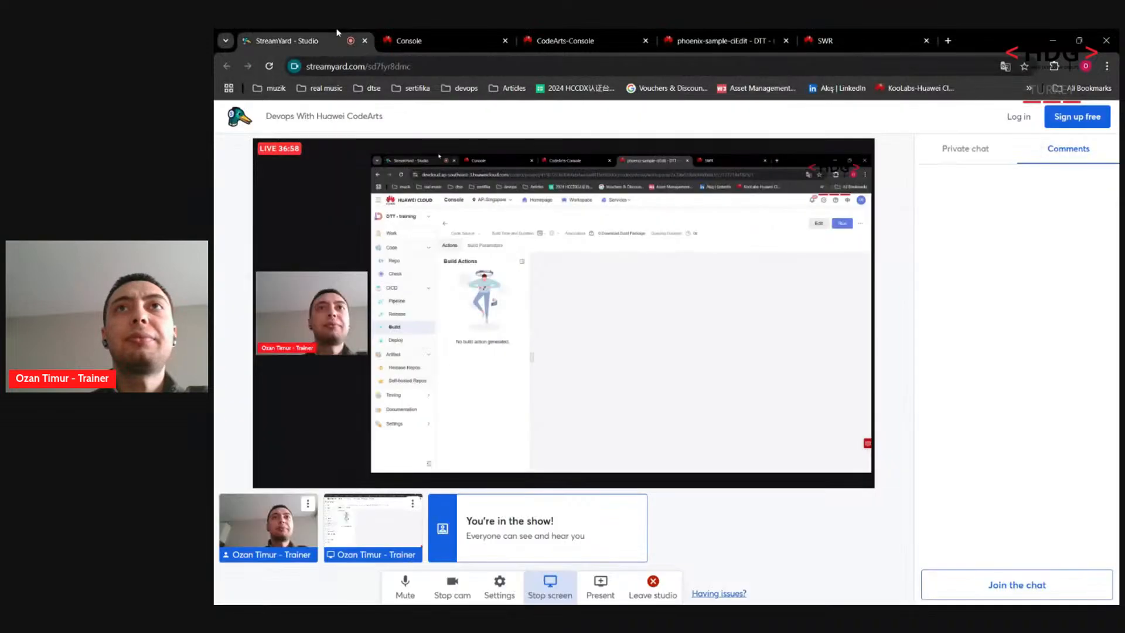
pyautogui.click(337, 32)
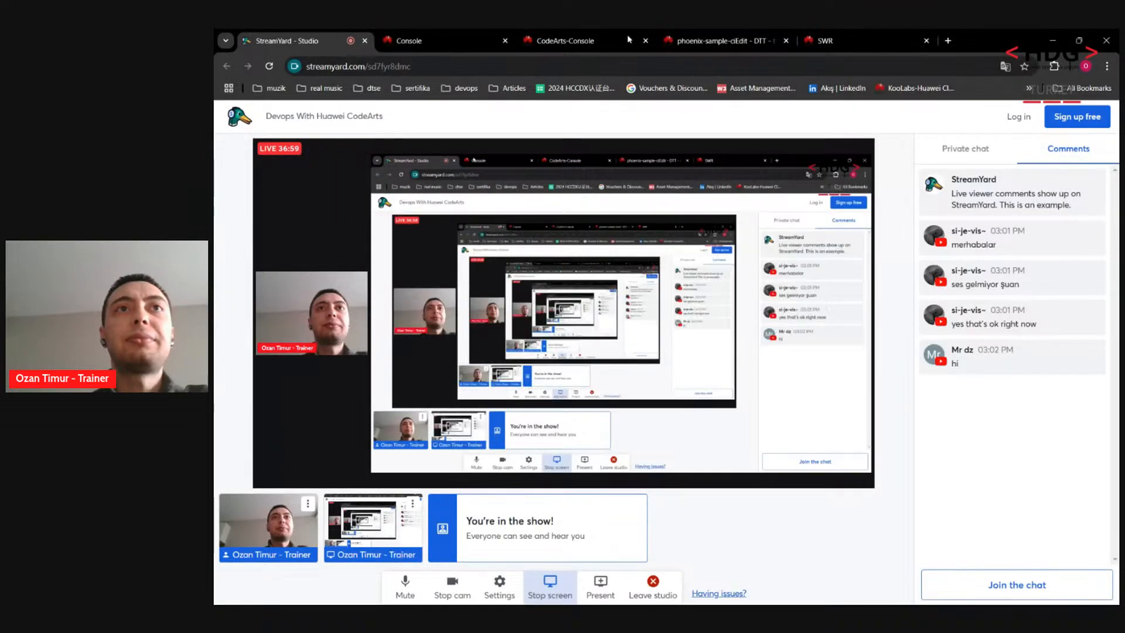
# Step: Return to the running phoenix-sample-ci build #20241205.1 and its logs
pyautogui.click(735, 36)
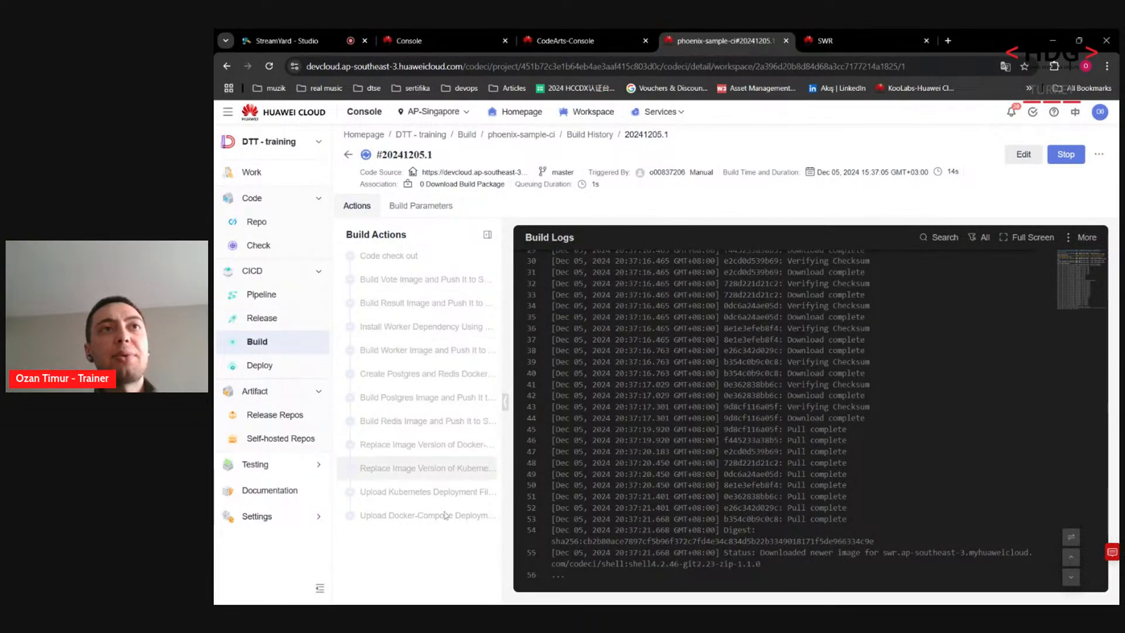
# Step: Look at the project's test plans, showing the Sample Test Plan in Designing
pyautogui.click(262, 465)
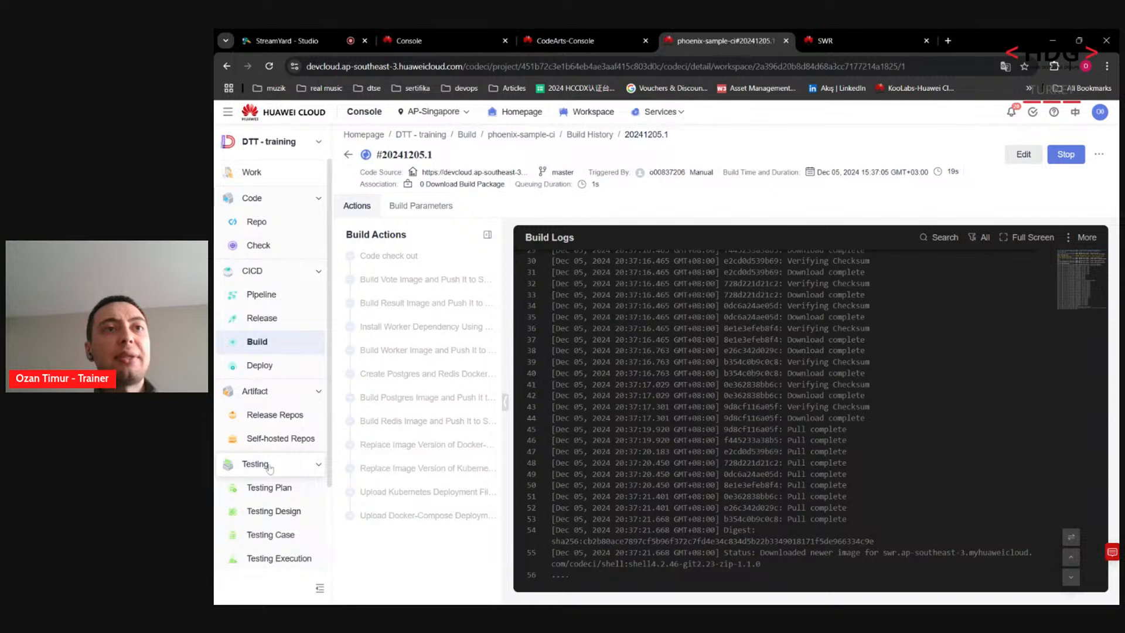
pyautogui.click(288, 492)
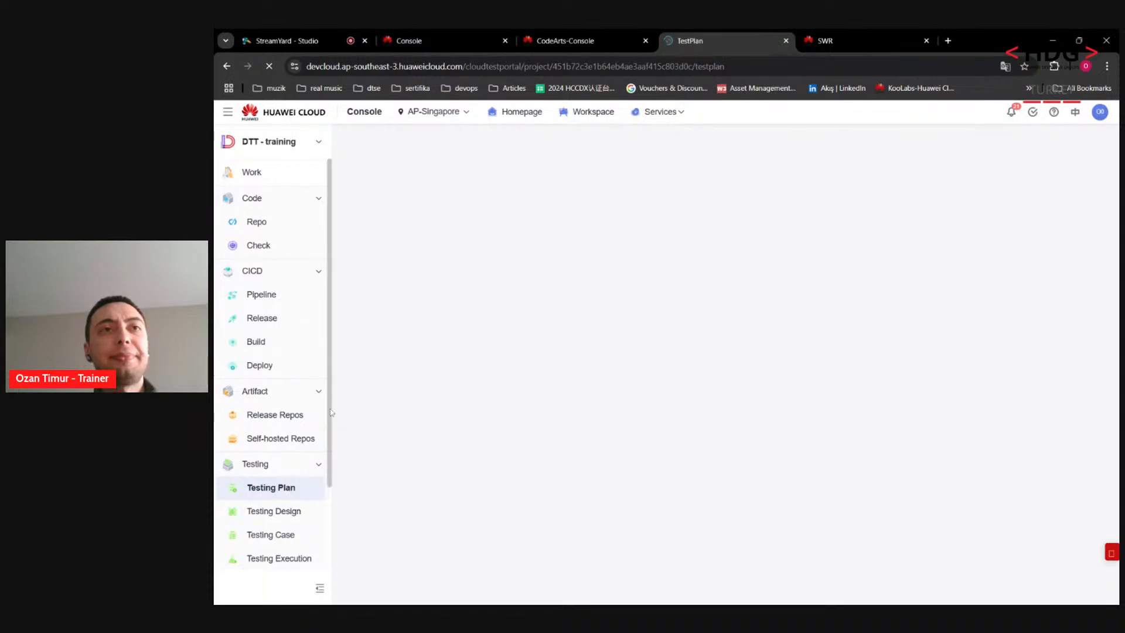
pyautogui.moveTo(331, 407); pyautogui.dragTo(328, 510)
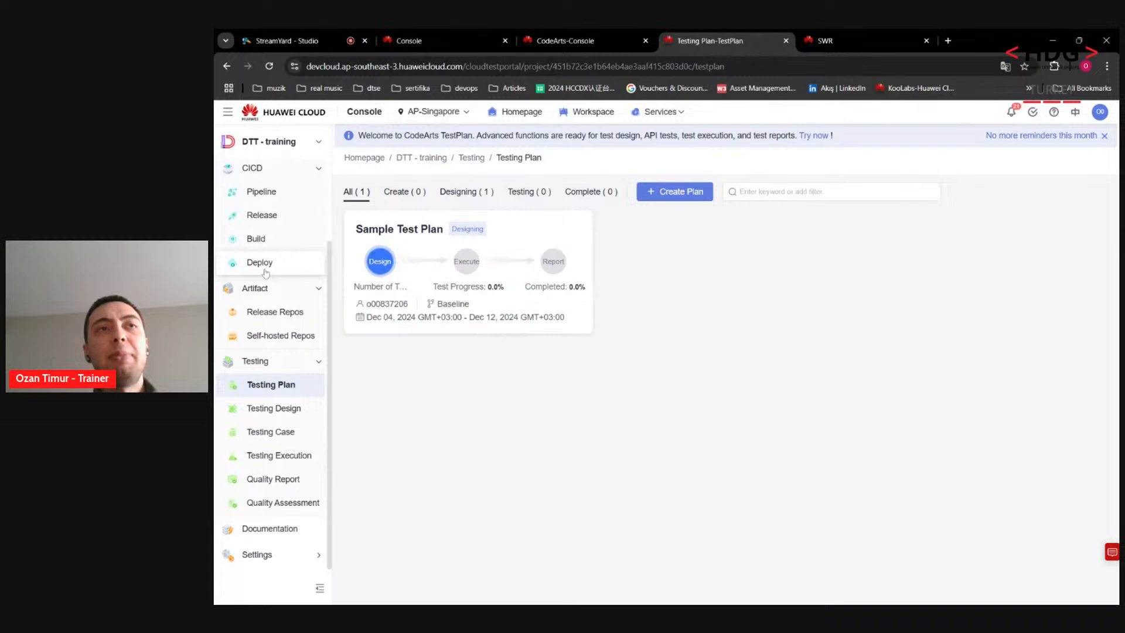
# Step: Open Testing Design to view the CodeArts TestPlan welcome page
pyautogui.click(298, 404)
pyautogui.moveTo(607, 431); pyautogui.dragTo(777, 439)
pyautogui.click(766, 434)
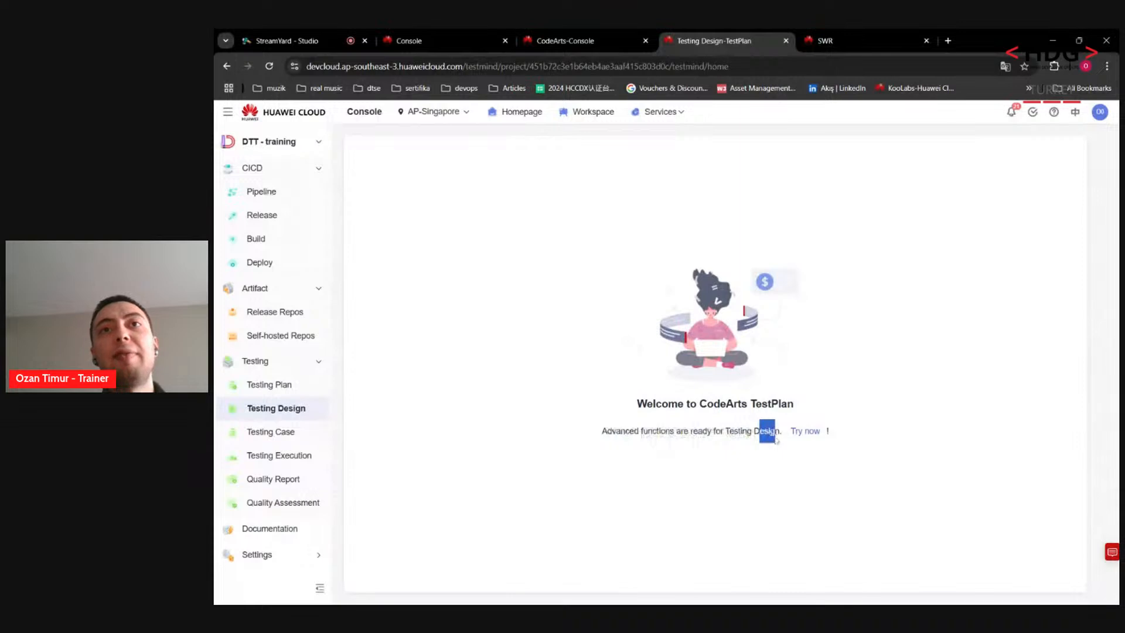
pyautogui.click(661, 505)
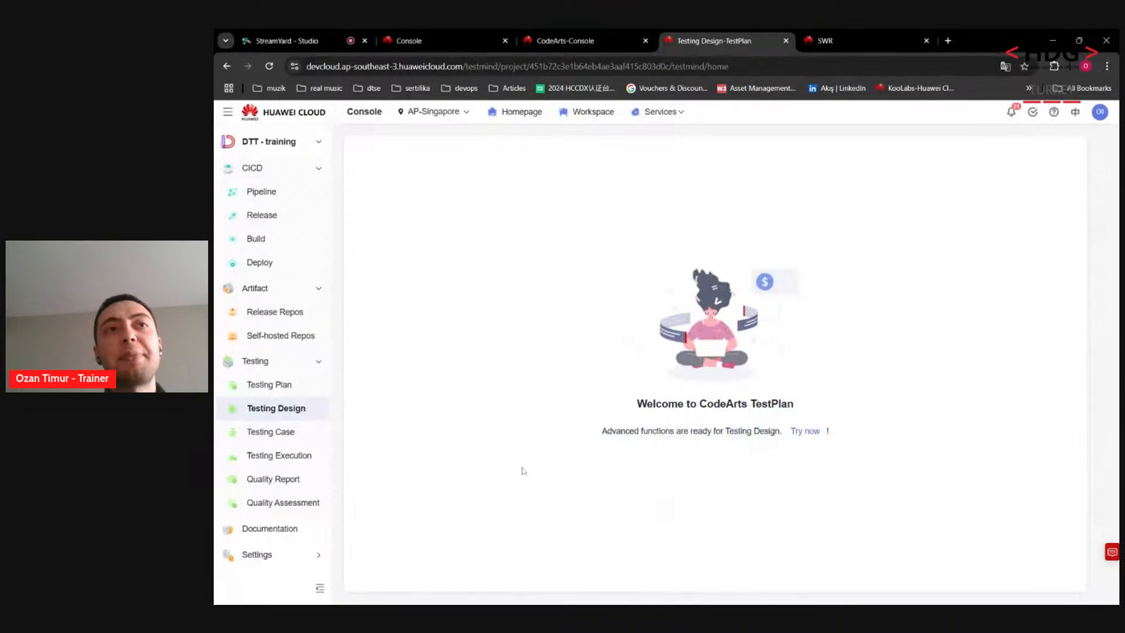
# Step: Browse the test case list and check test case 001's result options without changing them
pyautogui.click(279, 434)
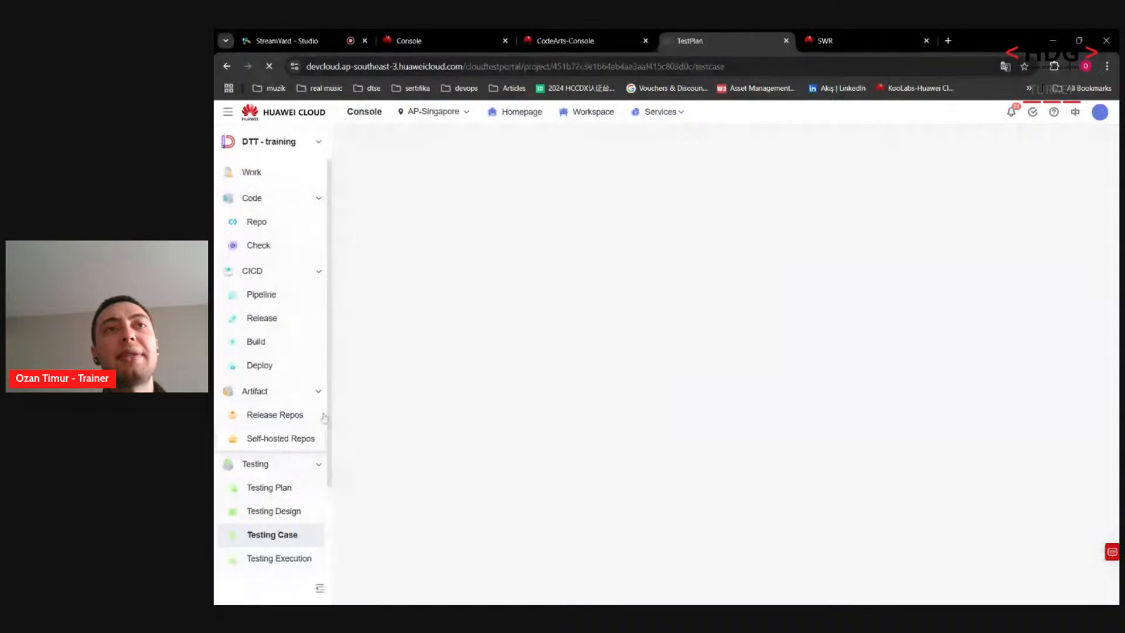
pyautogui.scroll(-3, 333, 415)
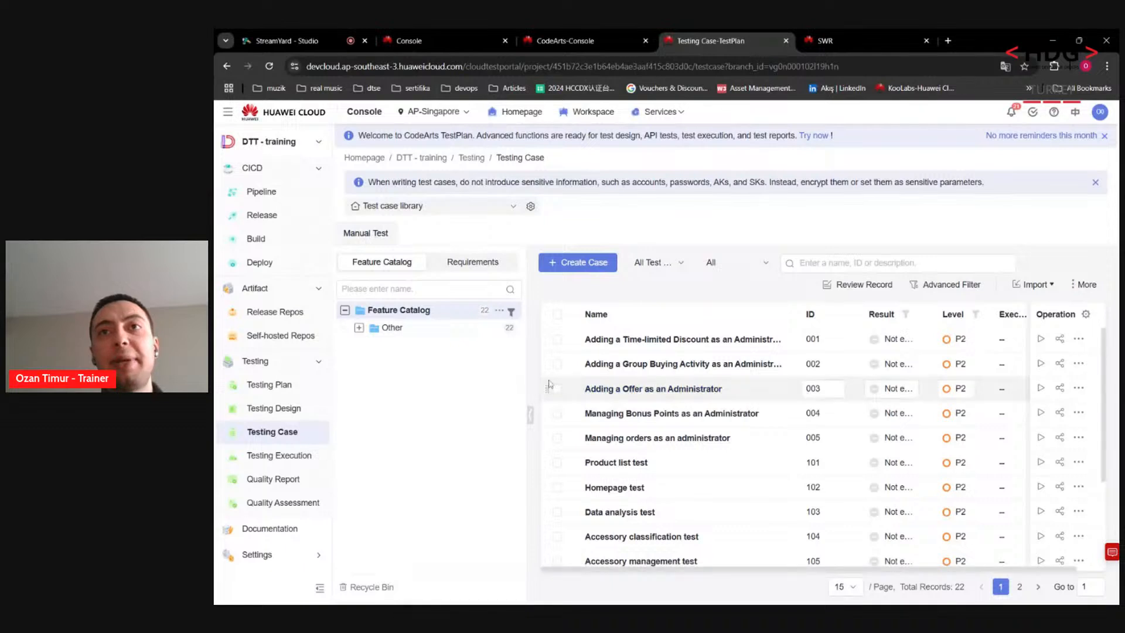
pyautogui.scroll(-5, 1106, 375)
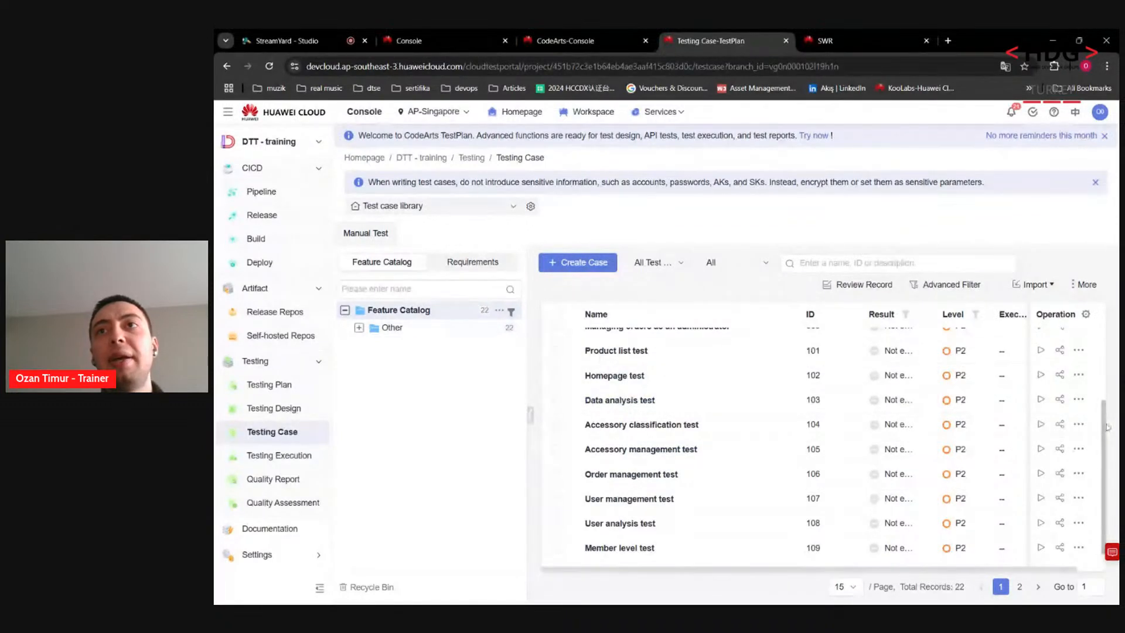
pyautogui.moveTo(1106, 433); pyautogui.dragTo(1115, 369)
pyautogui.click(1109, 392)
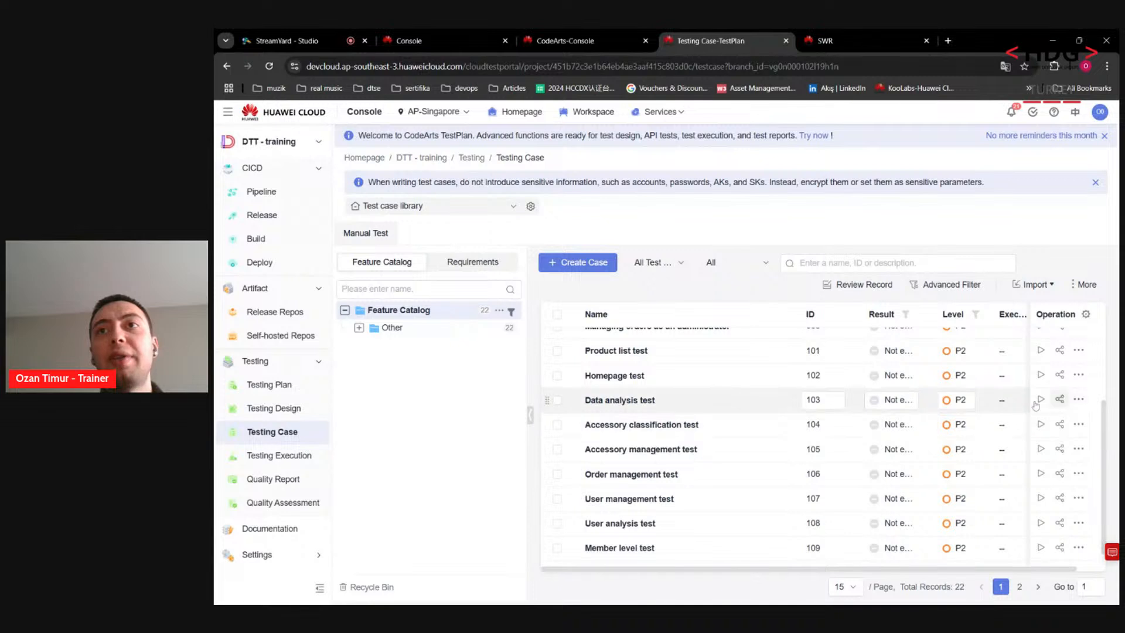
pyautogui.scroll(3, 1108, 437)
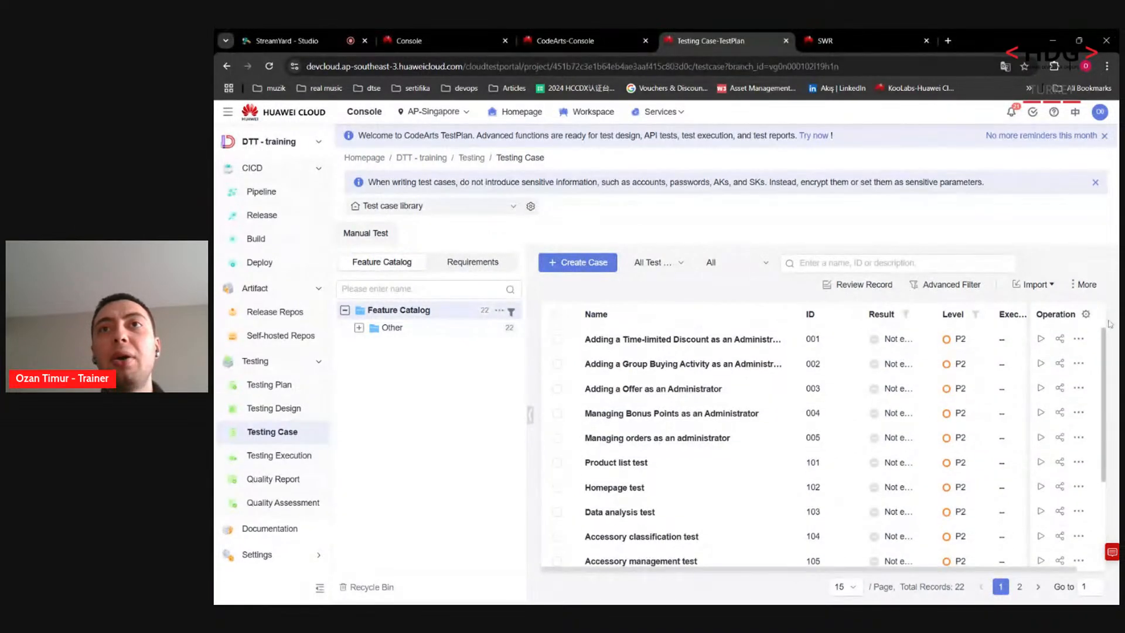
pyautogui.click(881, 339)
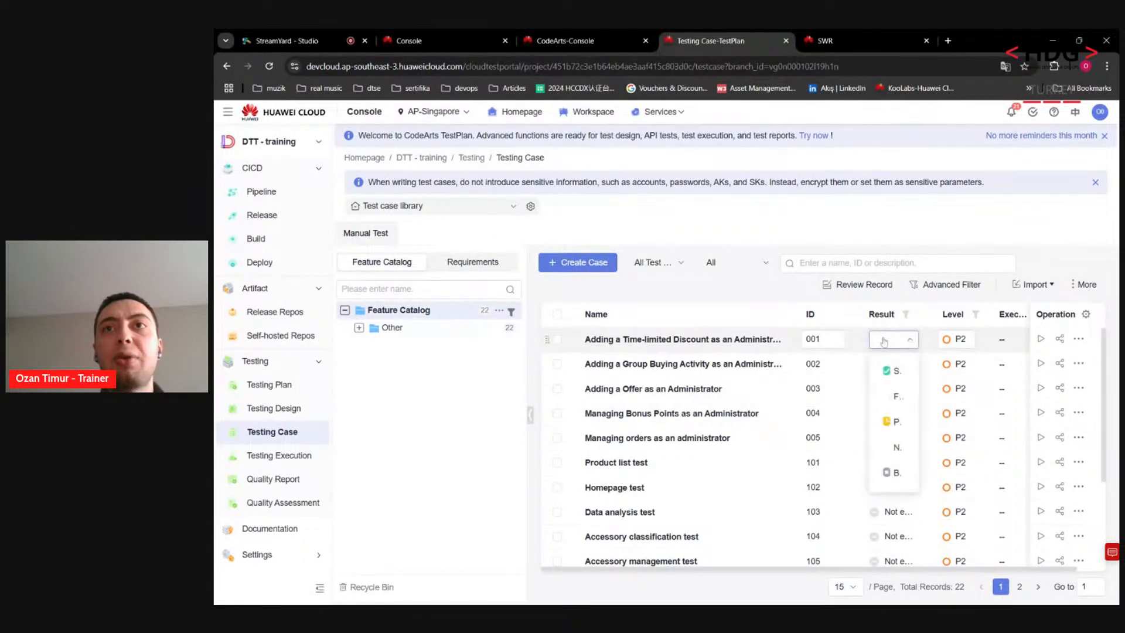
pyautogui.click(413, 427)
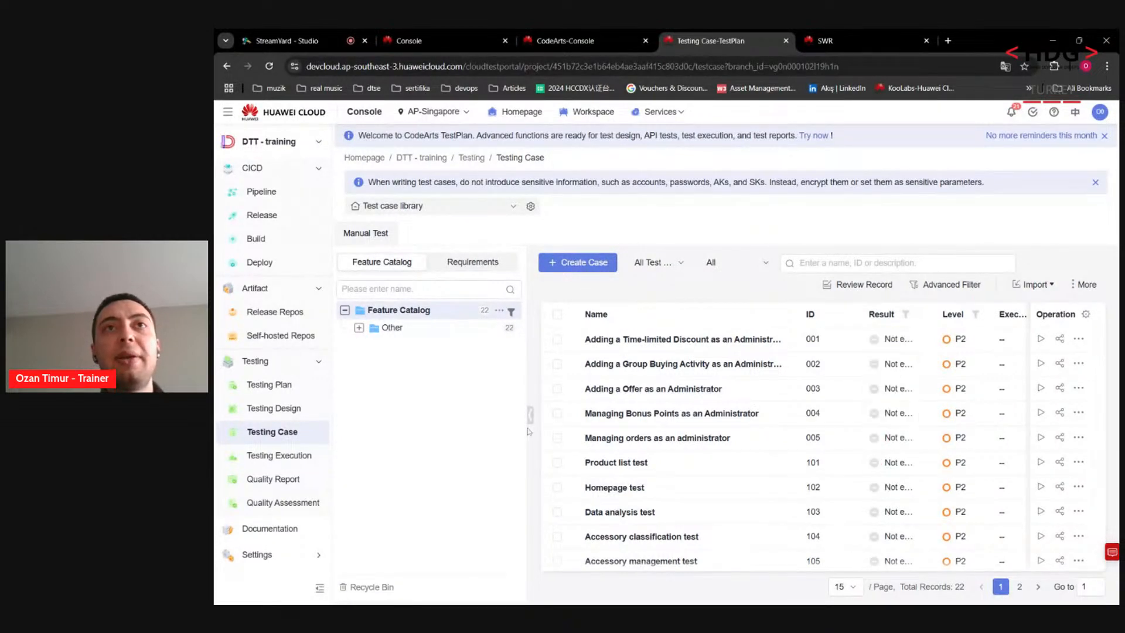
# Step: View Testing Execution, Quality Report and Quality Assessment, then return to the Build list
pyautogui.click(284, 457)
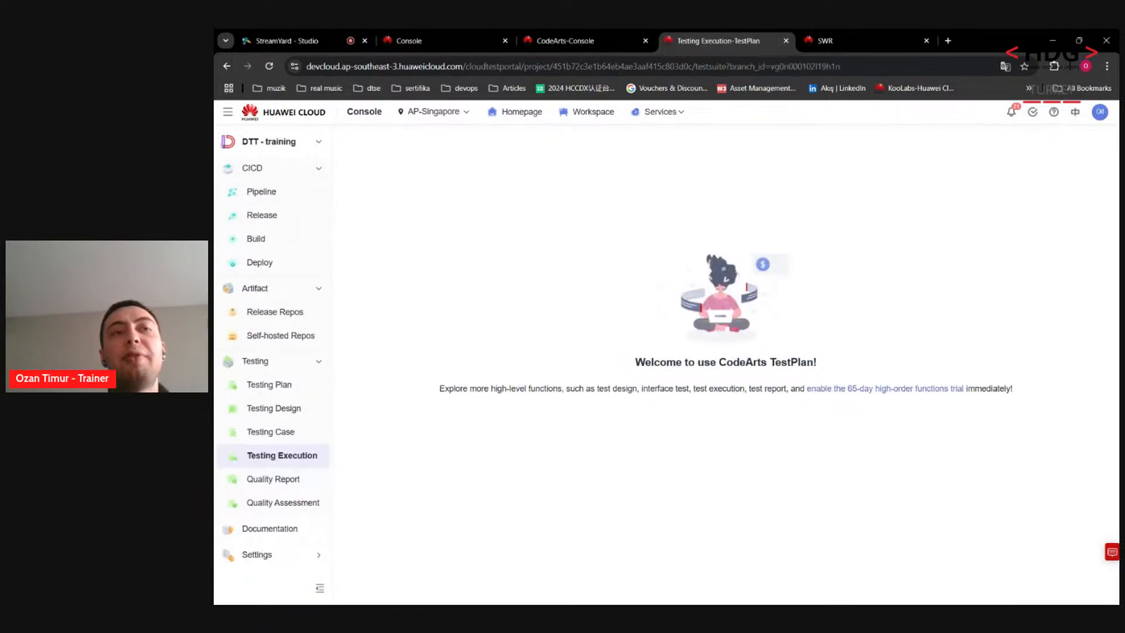
pyautogui.click(276, 480)
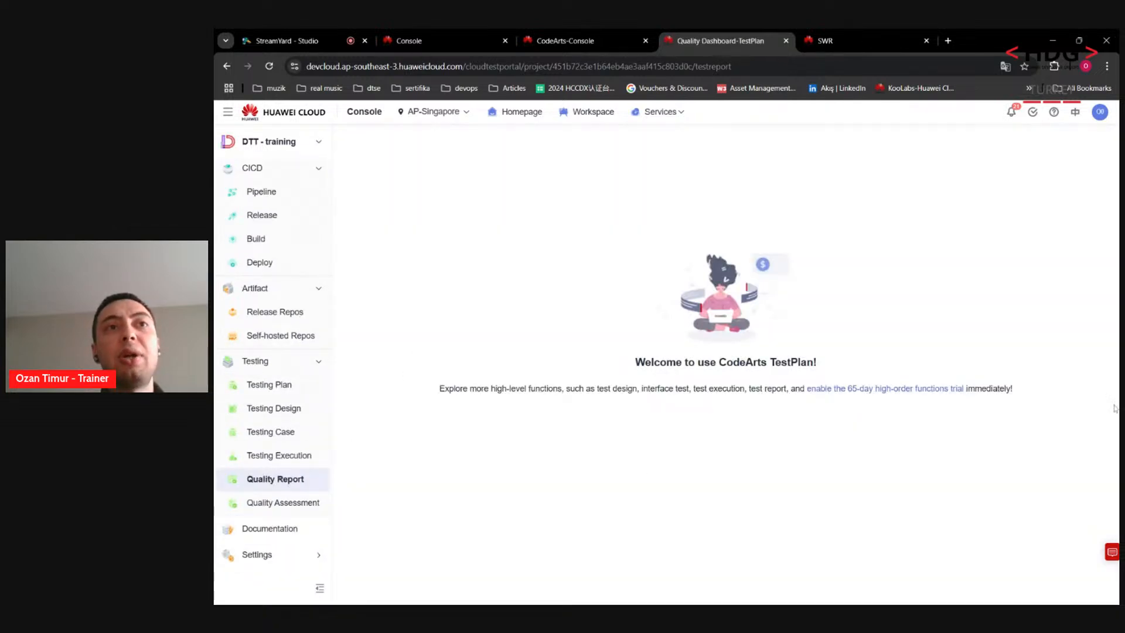
pyautogui.click(290, 504)
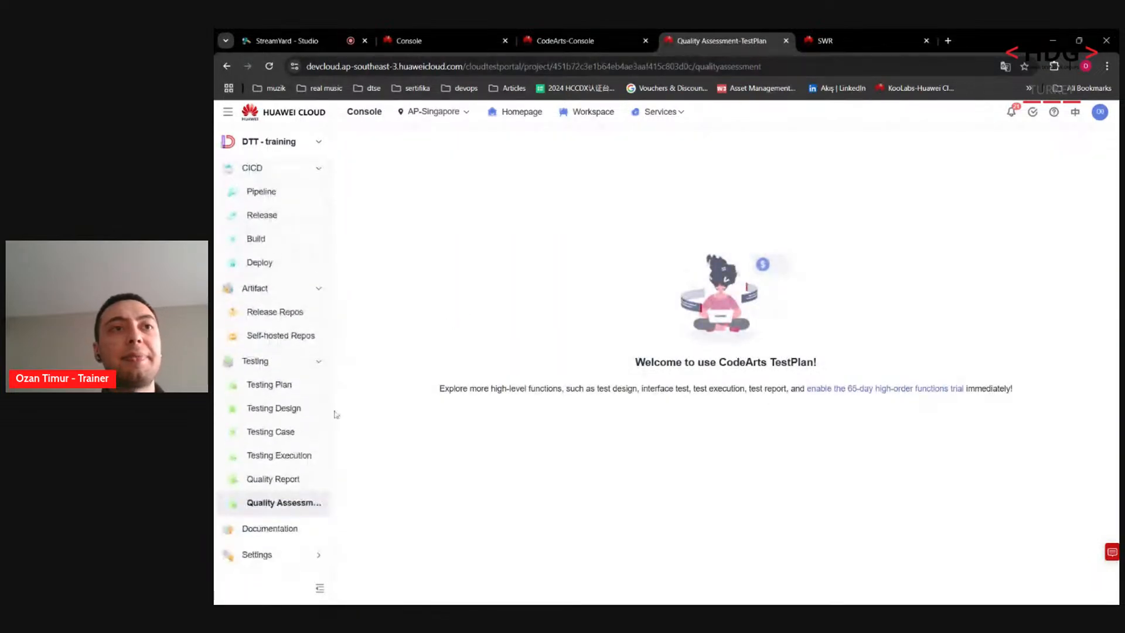
pyautogui.click(263, 246)
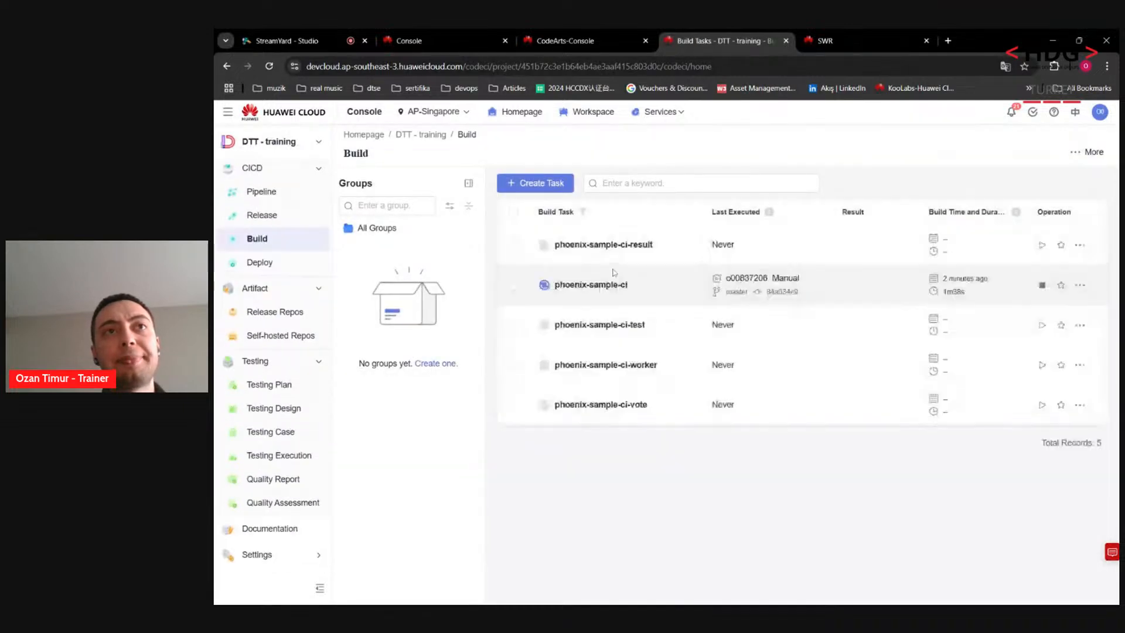
# Step: Open phoenix-sample-ci's build #20241205.1 and follow its build actions and logs
pyautogui.click(585, 286)
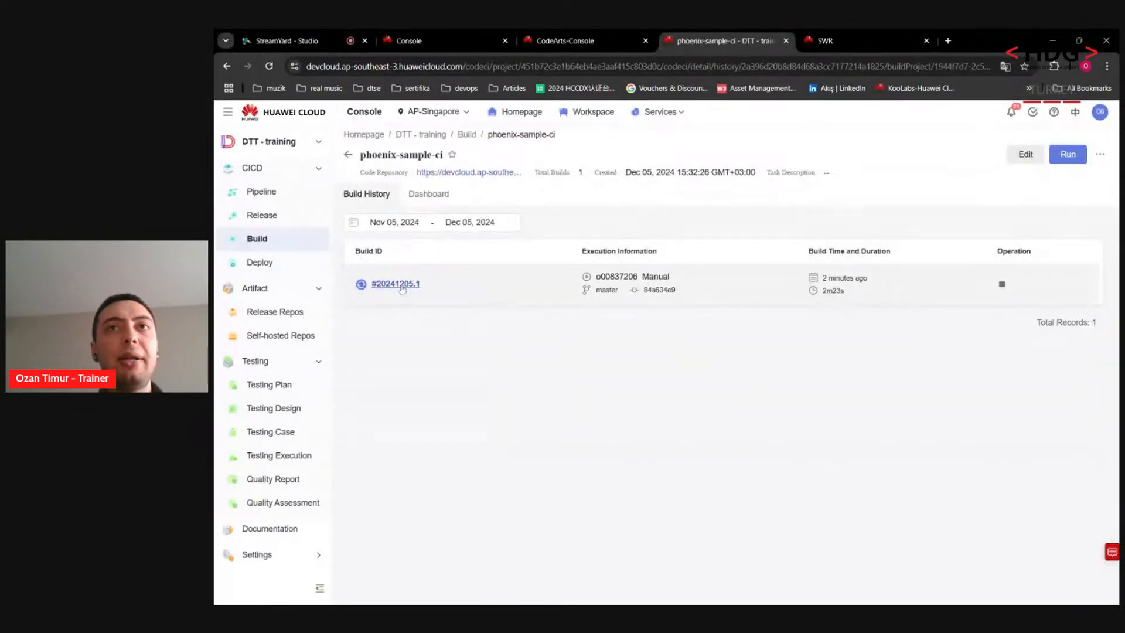
pyautogui.click(402, 285)
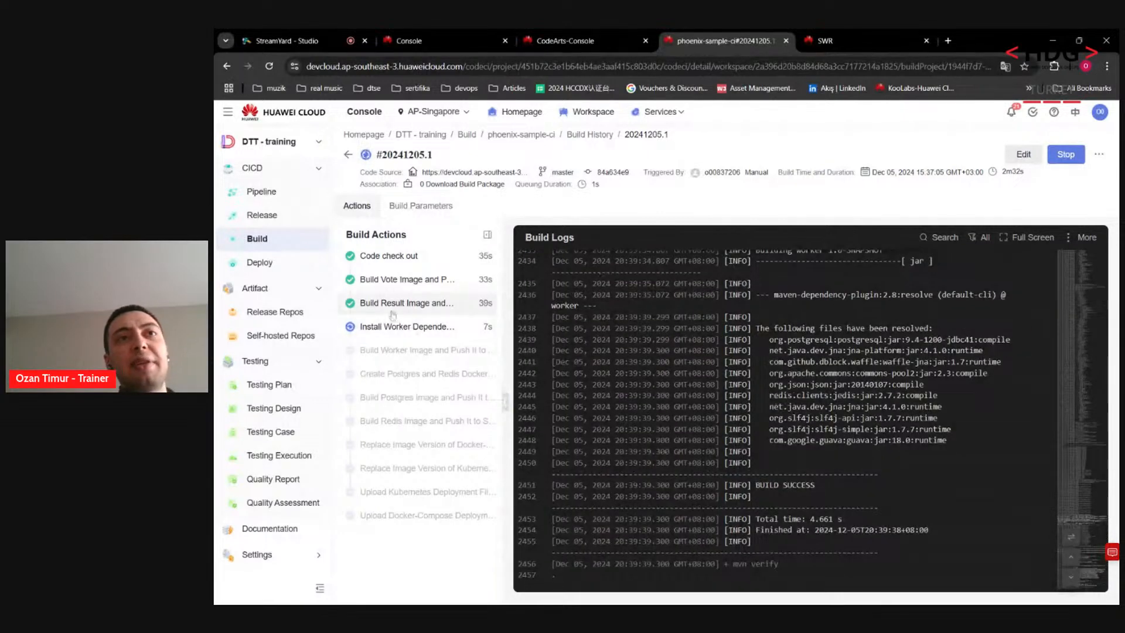
pyautogui.click(314, 365)
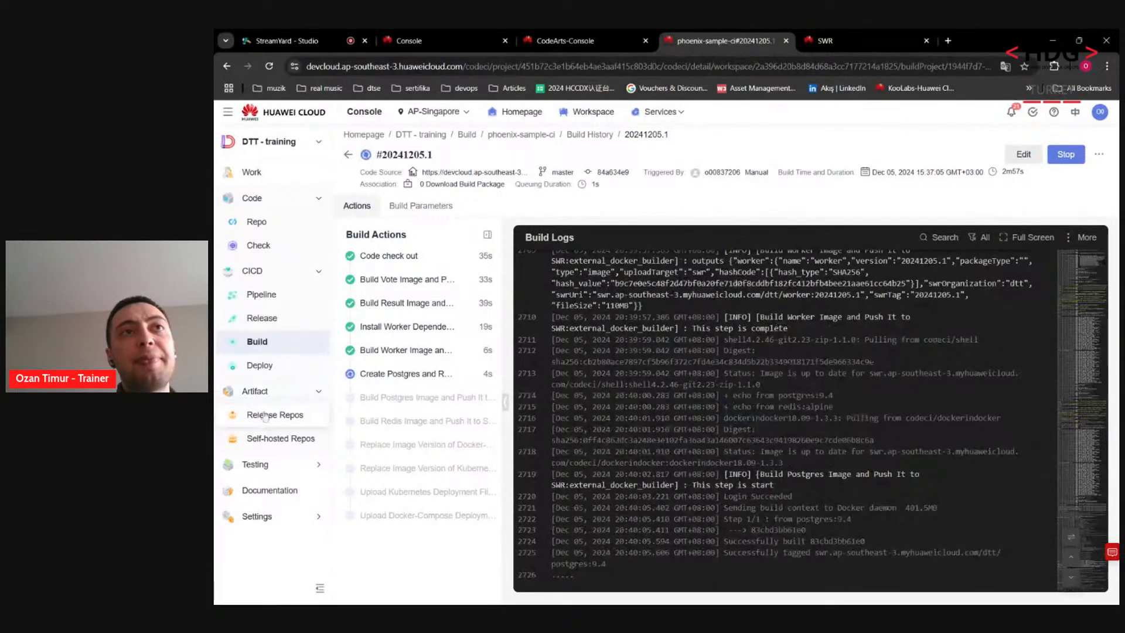
# Step: Review the phoenix-codecheck-worker overview: Passed quality gate and 5 total issues
pyautogui.click(280, 251)
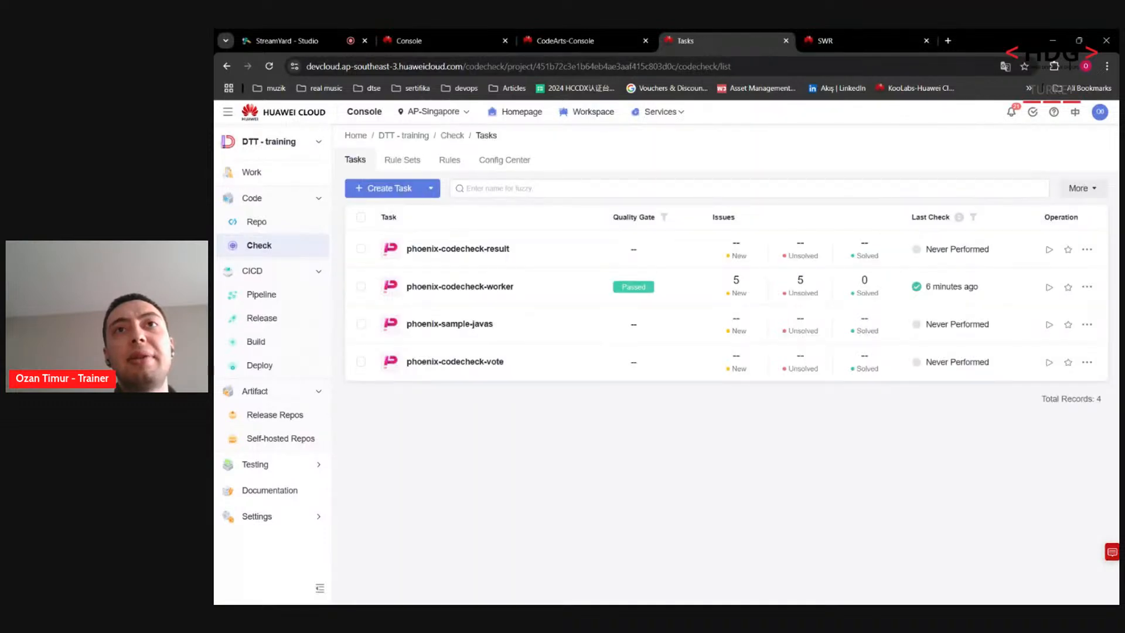
pyautogui.moveTo(622, 291); pyautogui.dragTo(679, 291)
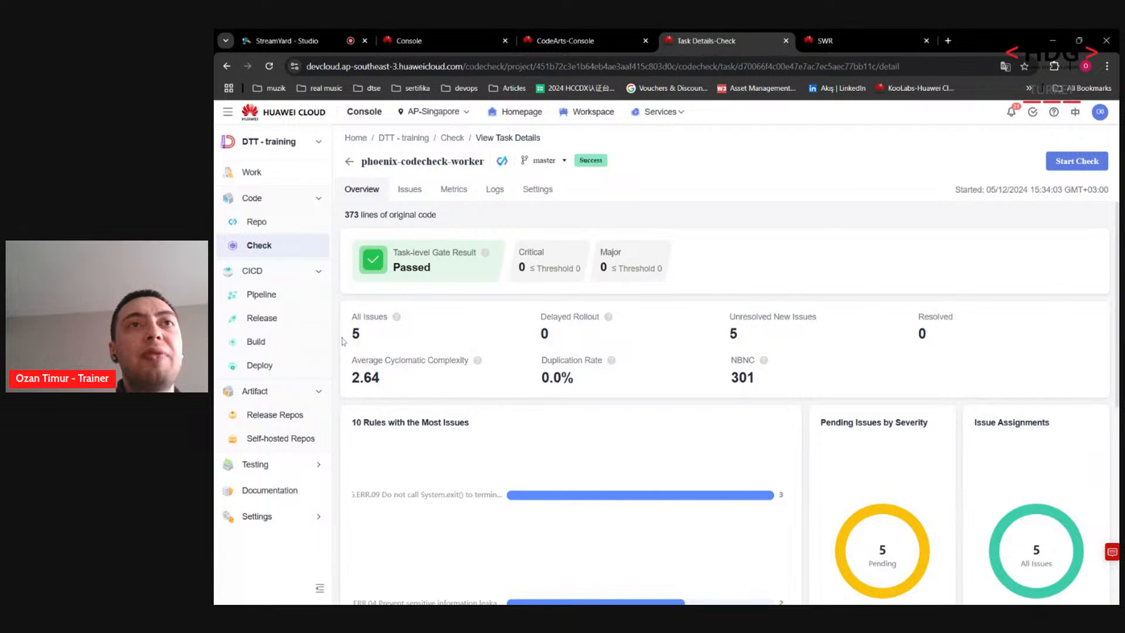
pyautogui.moveTo(343, 341); pyautogui.dragTo(379, 343)
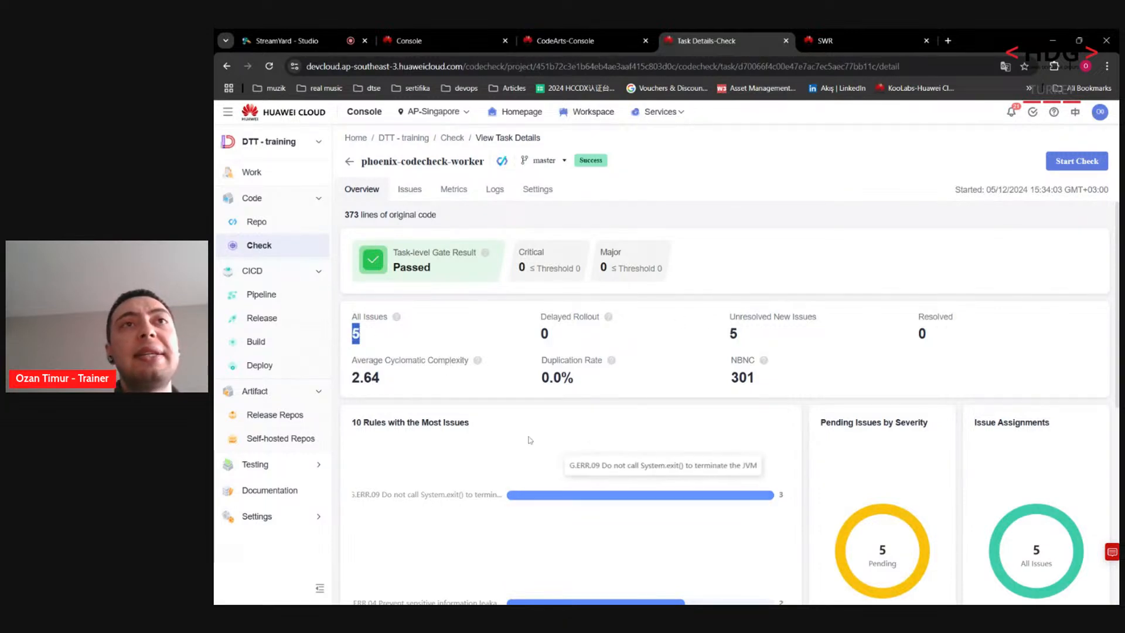
pyautogui.click(545, 335)
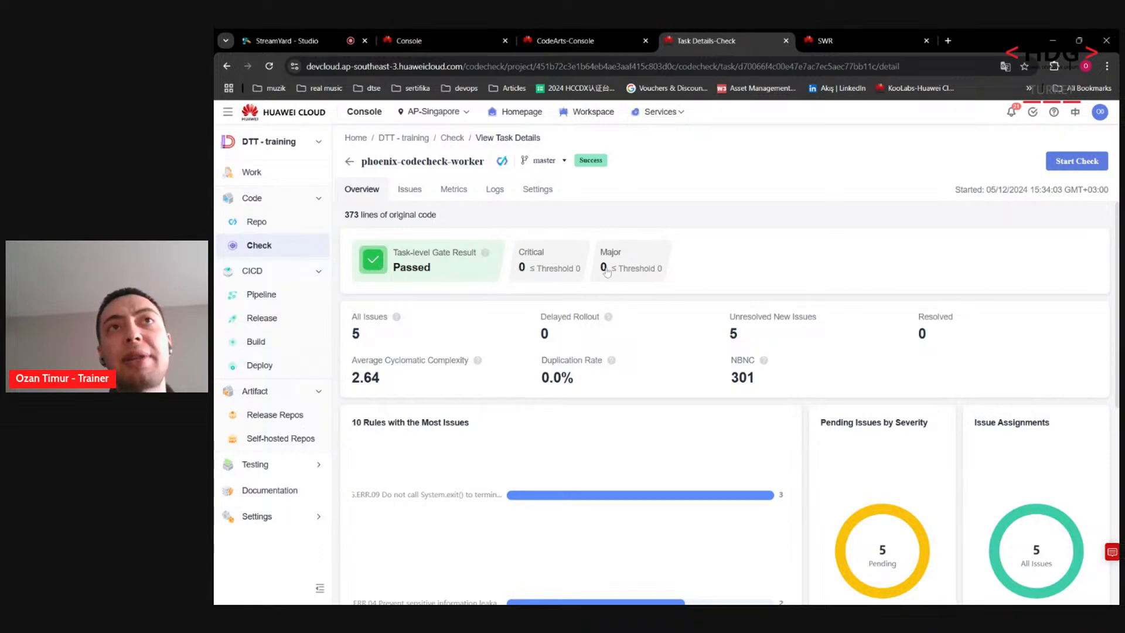
# Step: Inspect the worker check's issues, per-file metrics and execution logs, then return to Build
pyautogui.click(410, 190)
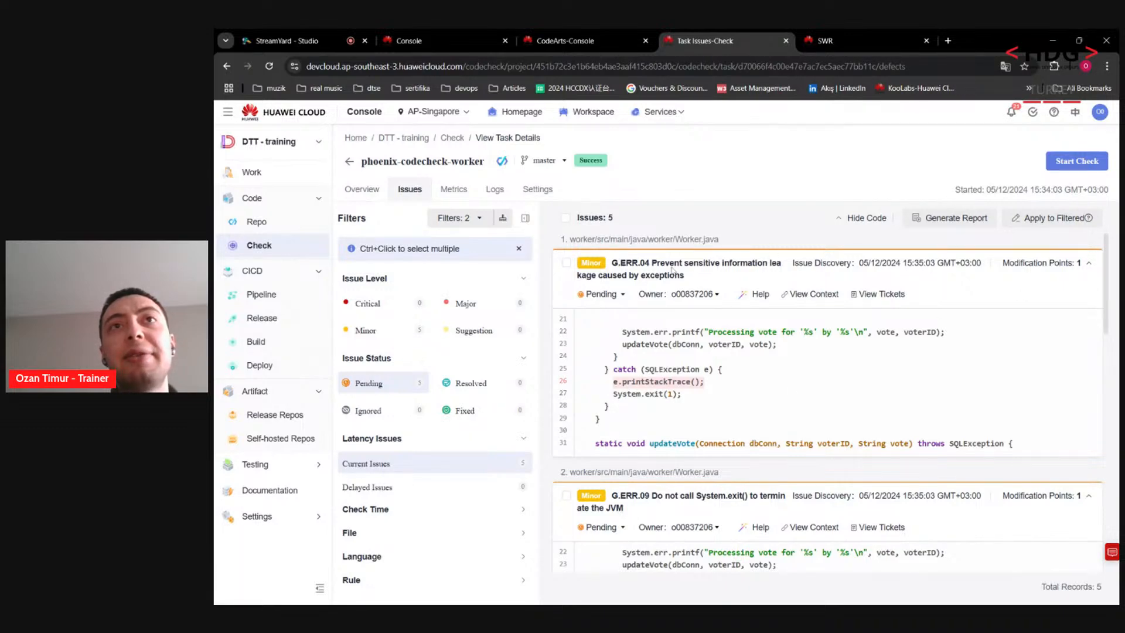
pyautogui.moveTo(1107, 300); pyautogui.dragTo(1112, 507)
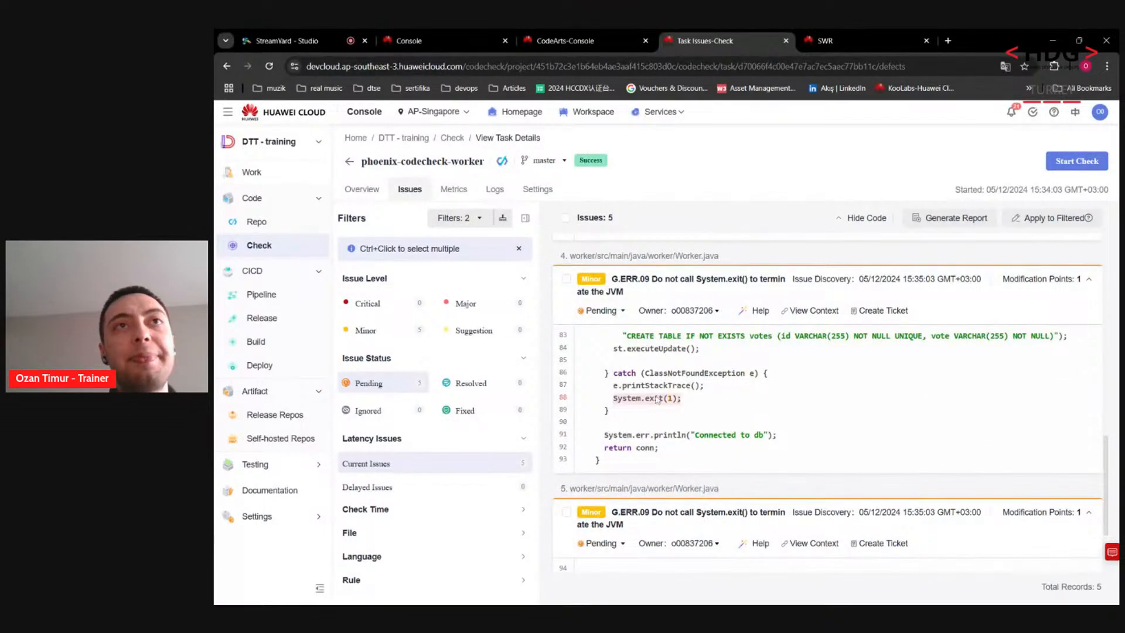
pyautogui.click(454, 190)
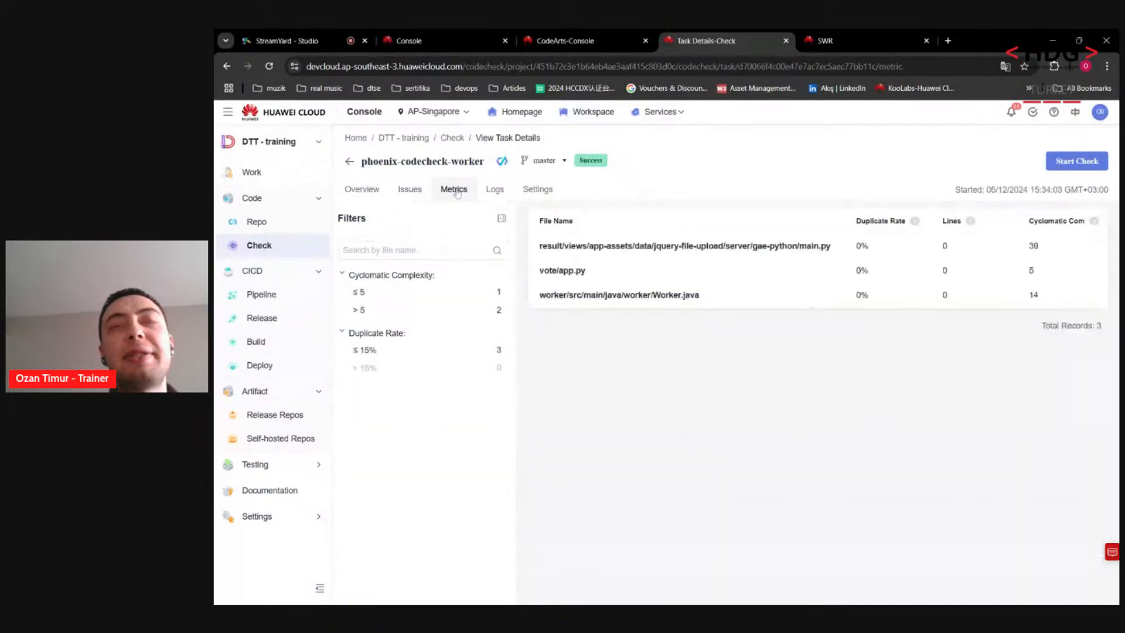
pyautogui.click(503, 200)
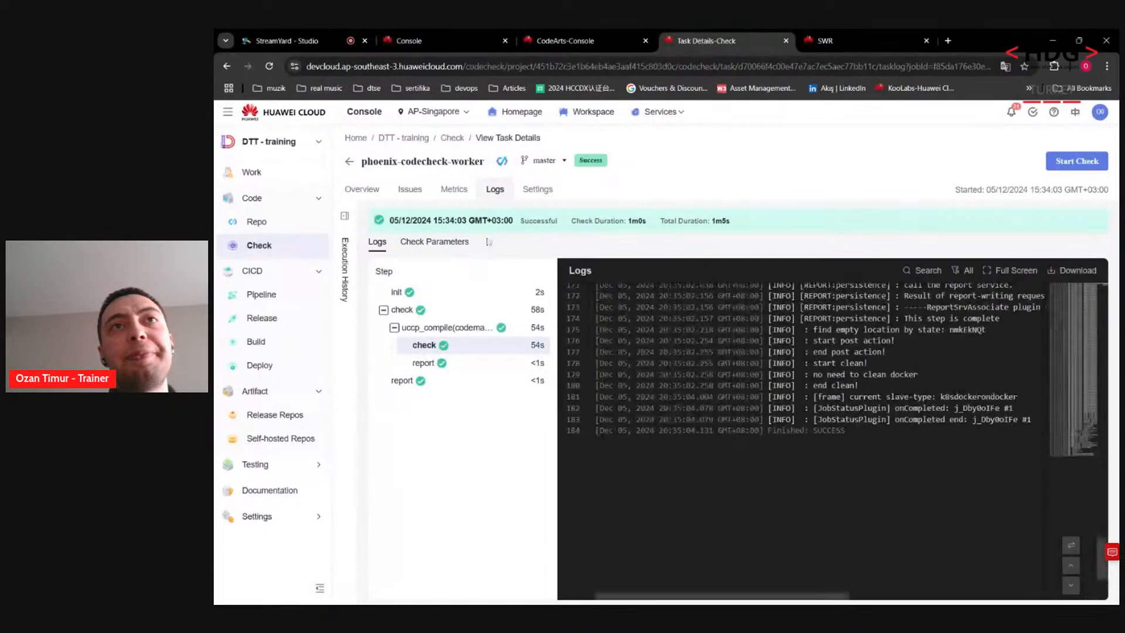
pyautogui.click(274, 341)
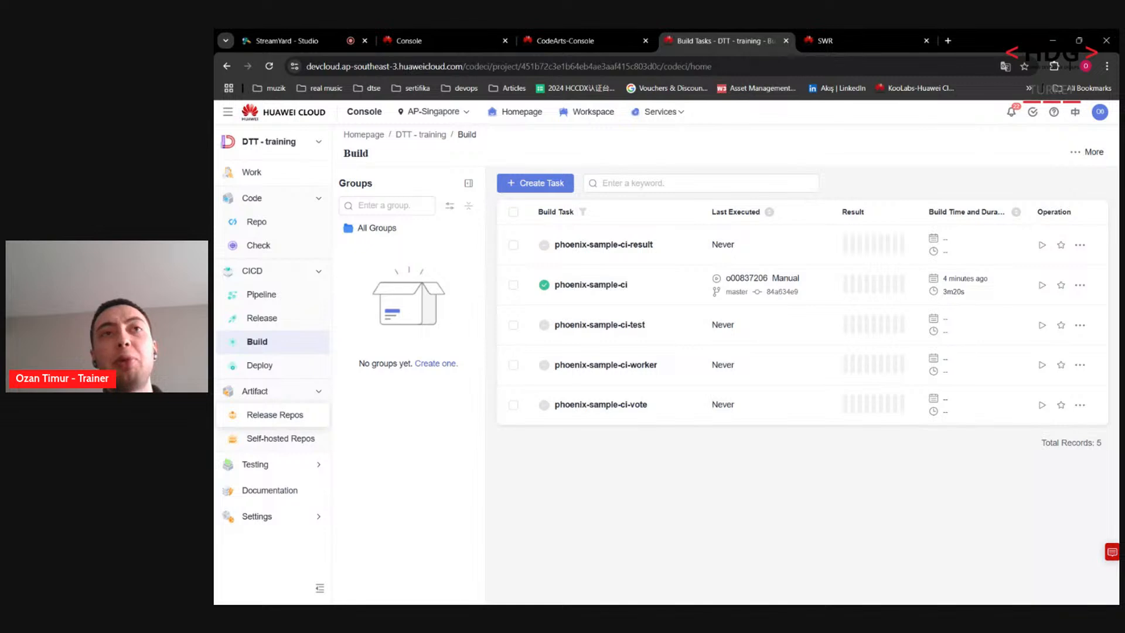
# Step: In Release Repos, show redis-service.yaml details under phoenix-sample-ci/1.0.0
pyautogui.click(281, 420)
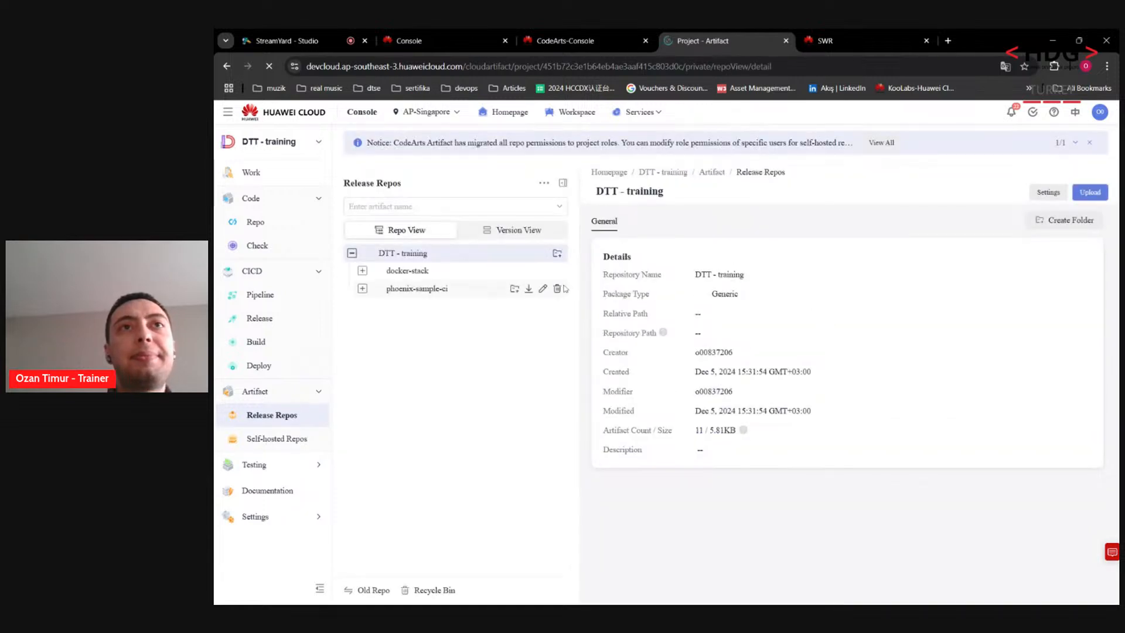
pyautogui.click(363, 289)
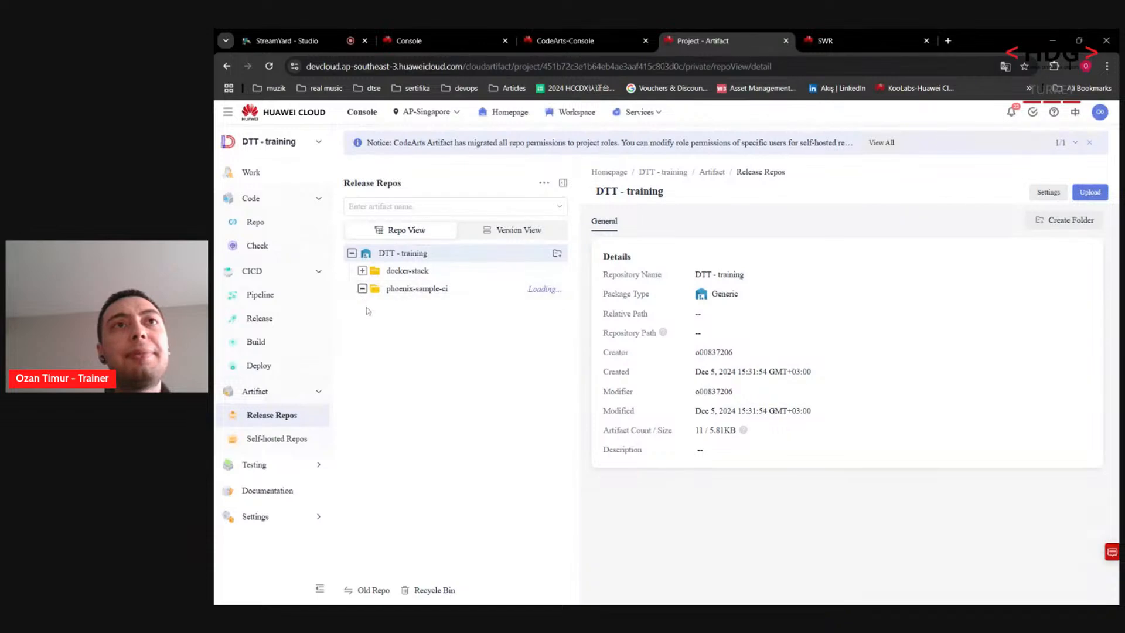
pyautogui.click(371, 307)
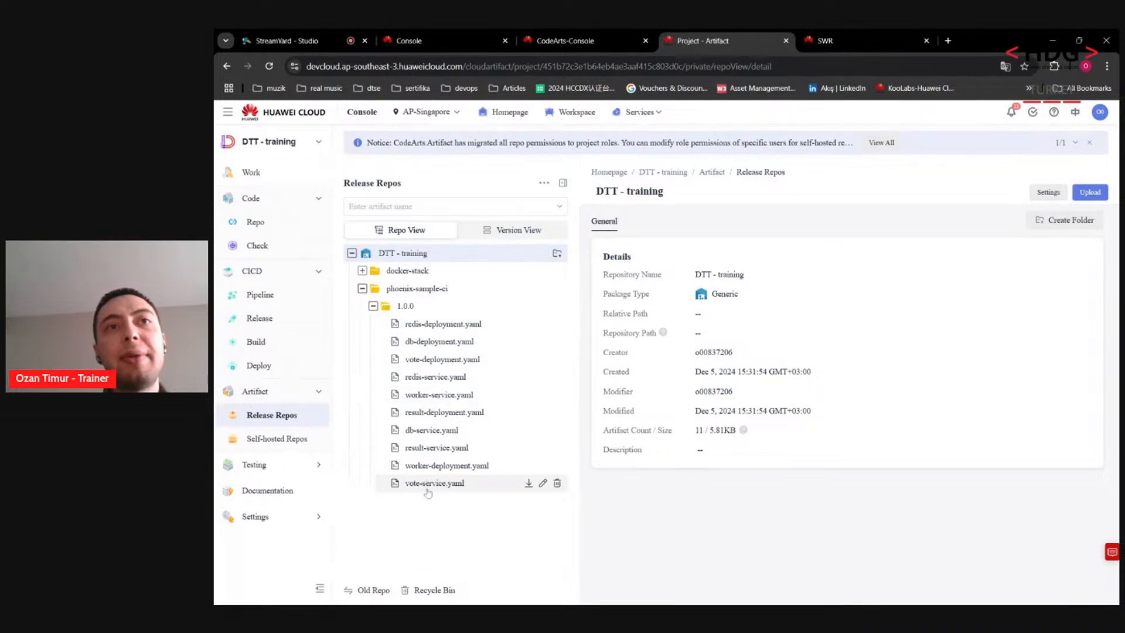
pyautogui.click(424, 378)
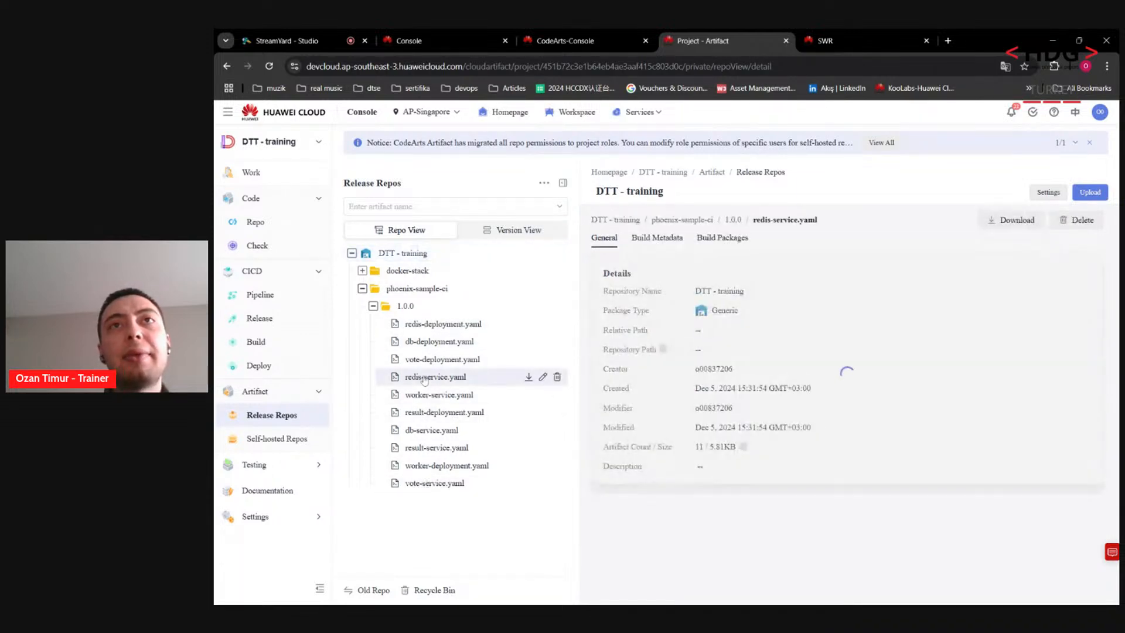
# Step: Show the details of docker-stack.tar.gz under docker-stack/20241205.1
pyautogui.click(363, 271)
pyautogui.click(372, 289)
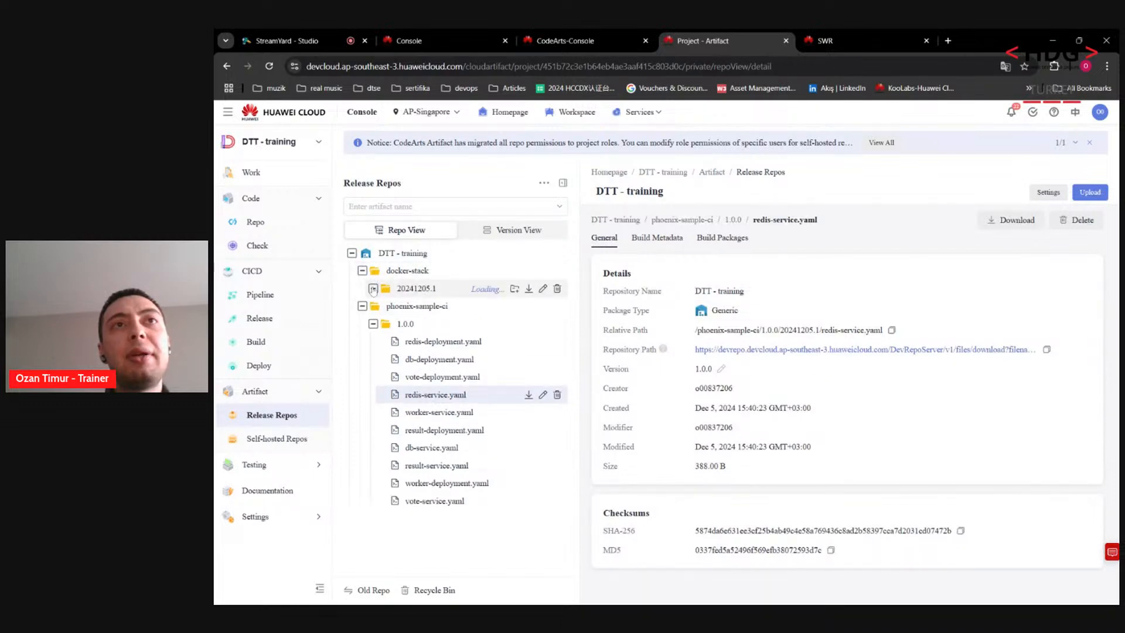
pyautogui.click(418, 308)
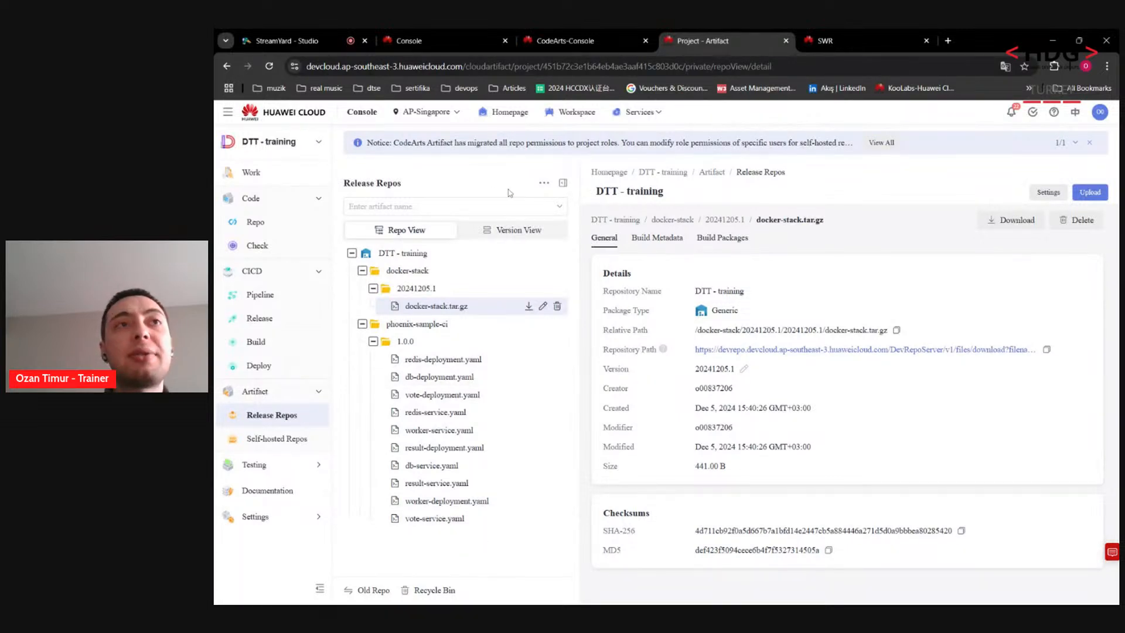
pyautogui.click(601, 41)
# Step: Dismiss the login command and open the redis image in SWR organization dtt
pyautogui.click(817, 40)
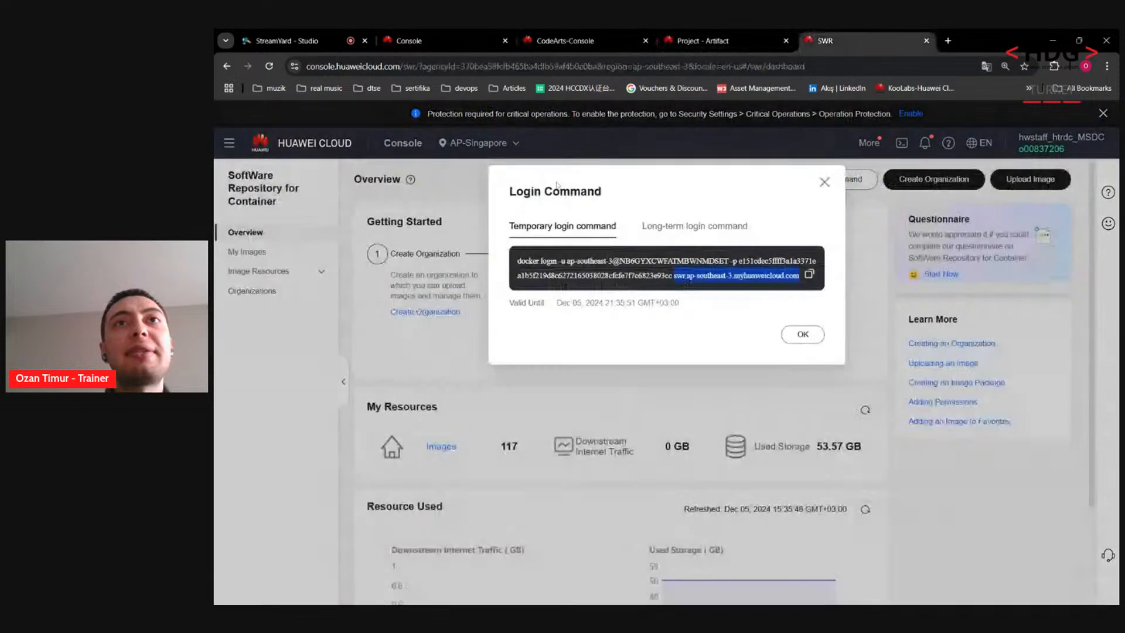
pyautogui.click(825, 182)
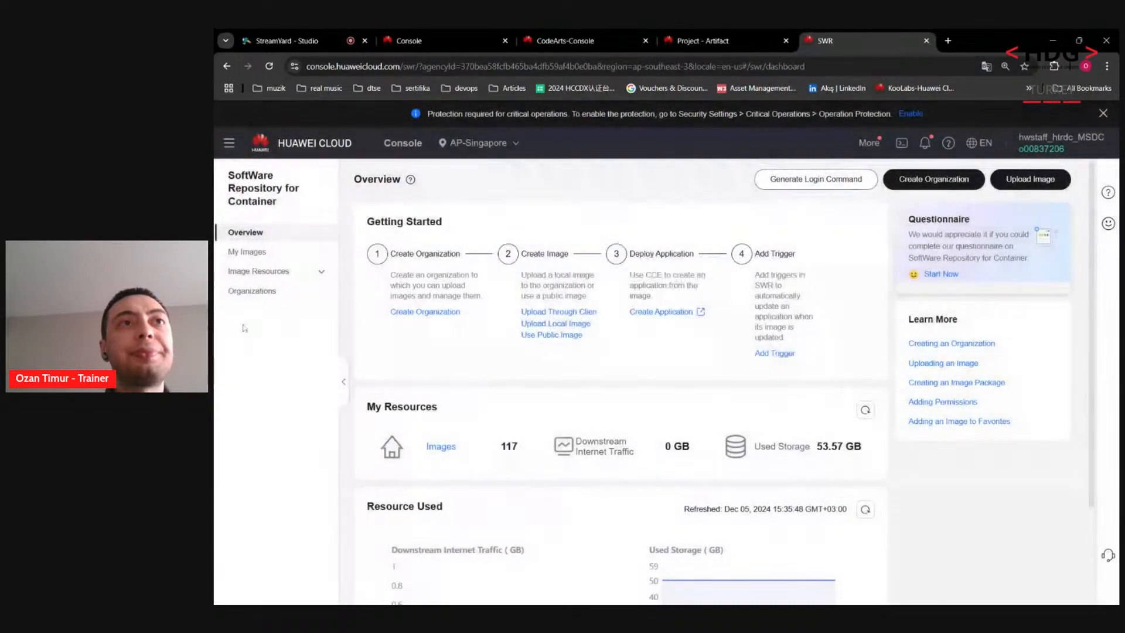
pyautogui.click(250, 292)
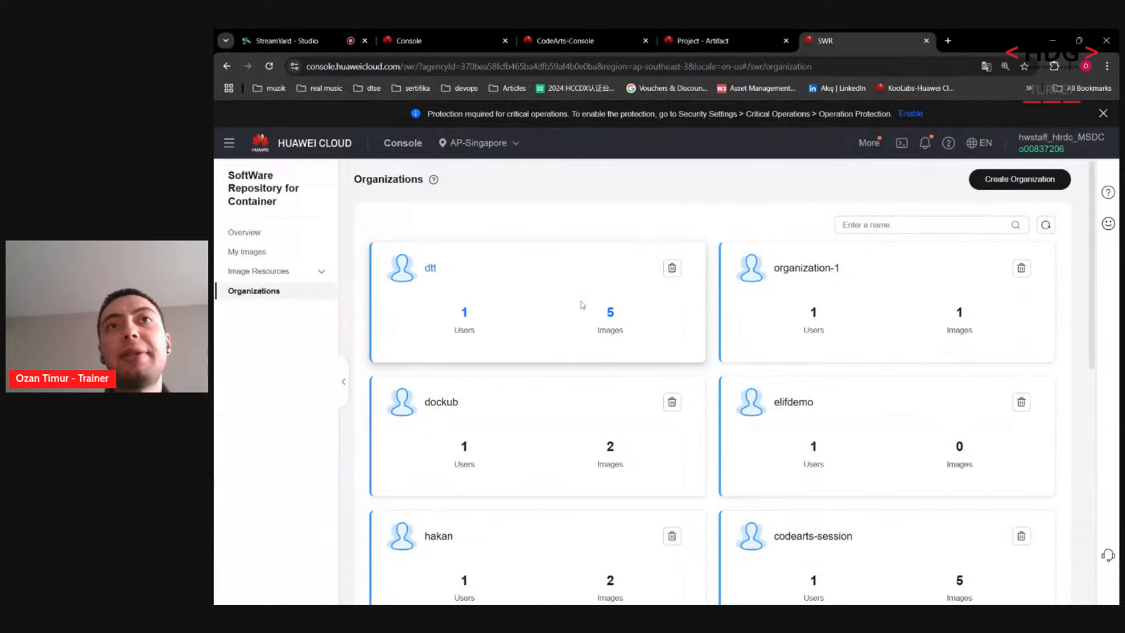
pyautogui.click(431, 269)
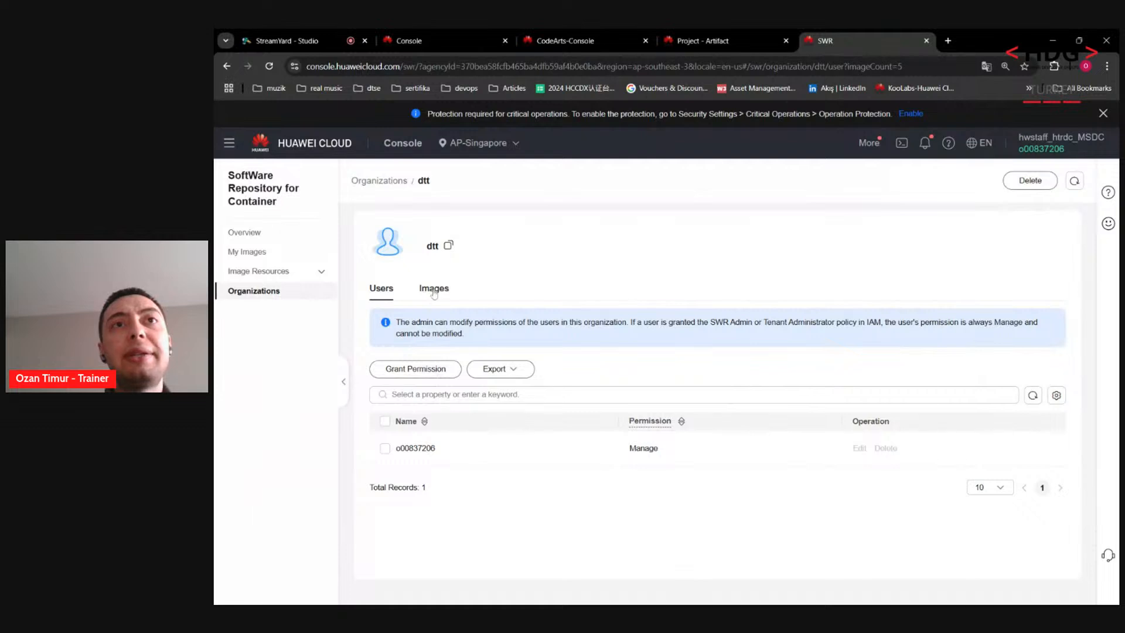
pyautogui.click(435, 289)
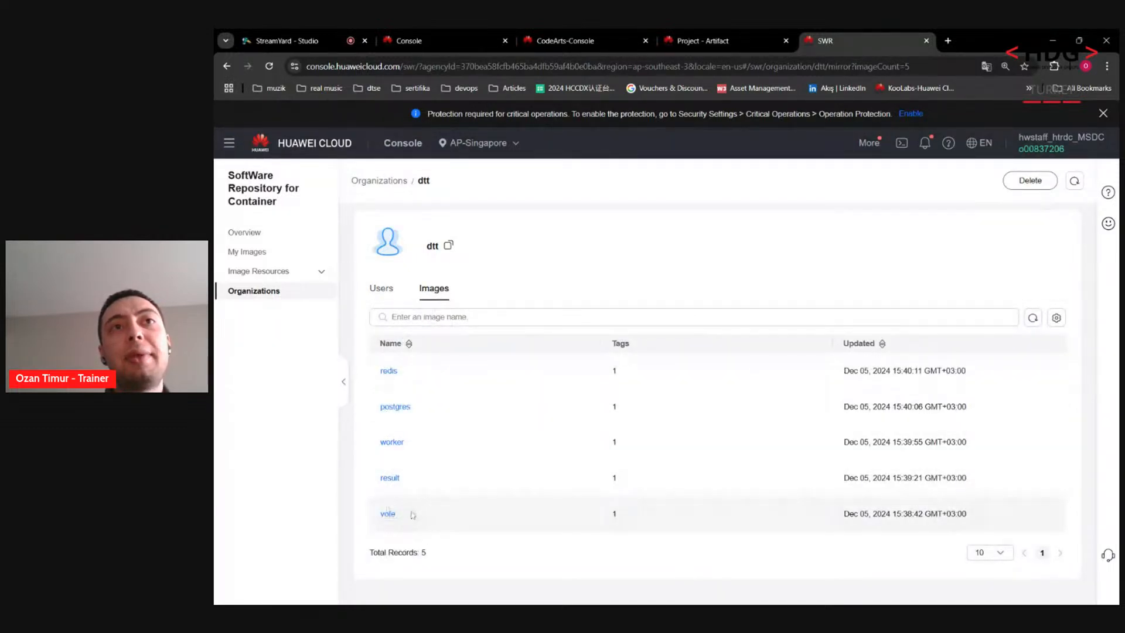
pyautogui.click(388, 371)
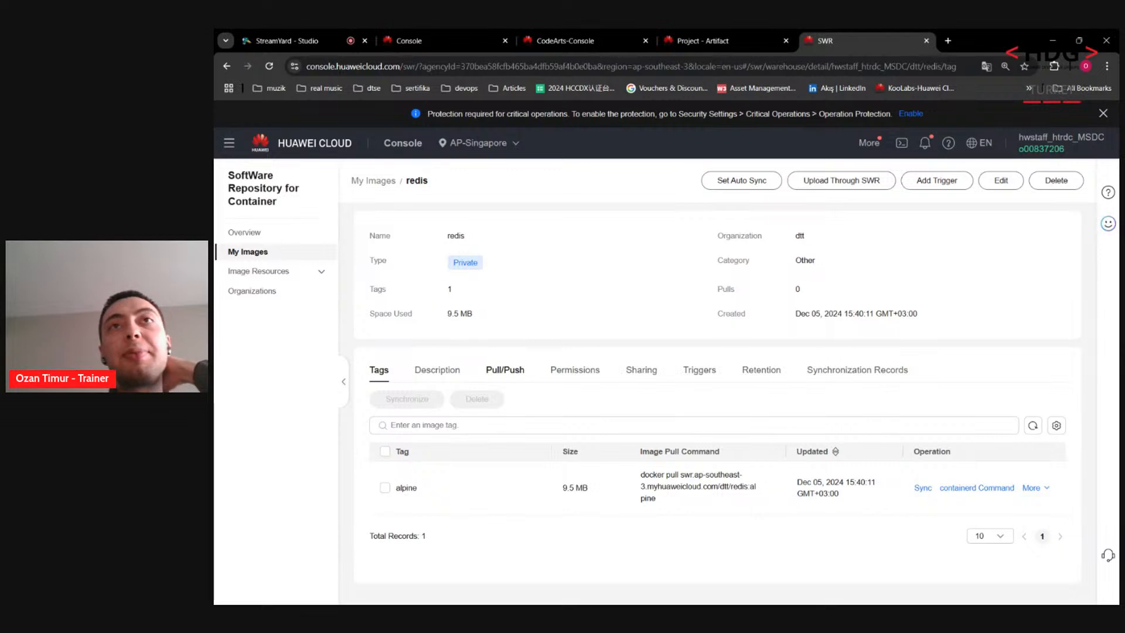
# Step: From the Huawei Cloud console service list, open the Elastic Cloud Server console
pyautogui.click(575, 41)
pyautogui.click(703, 41)
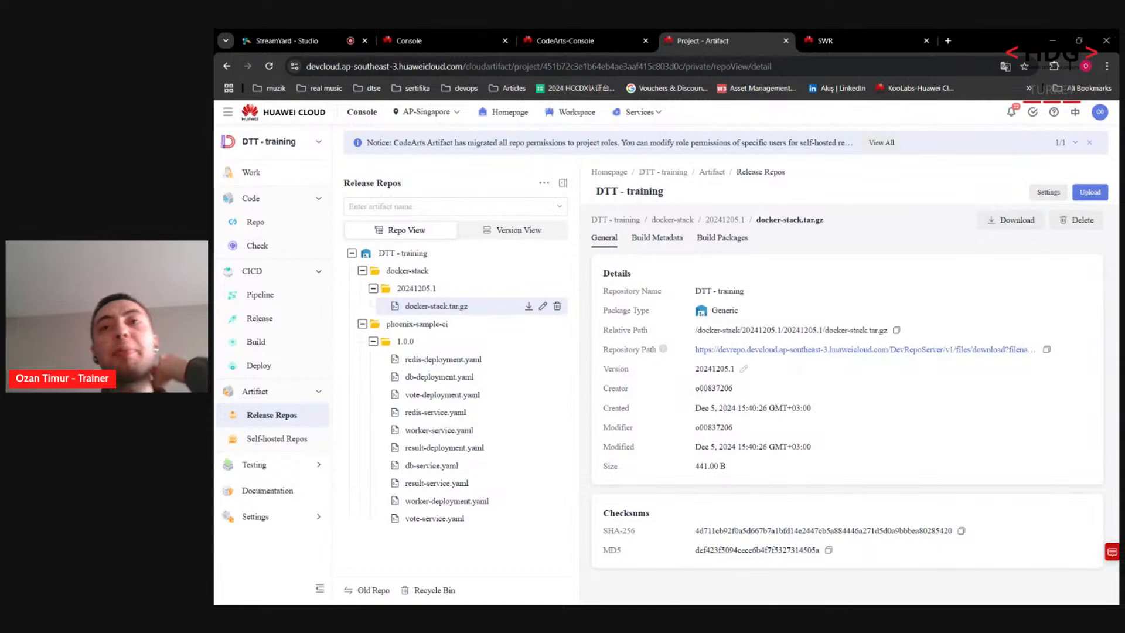
pyautogui.click(454, 41)
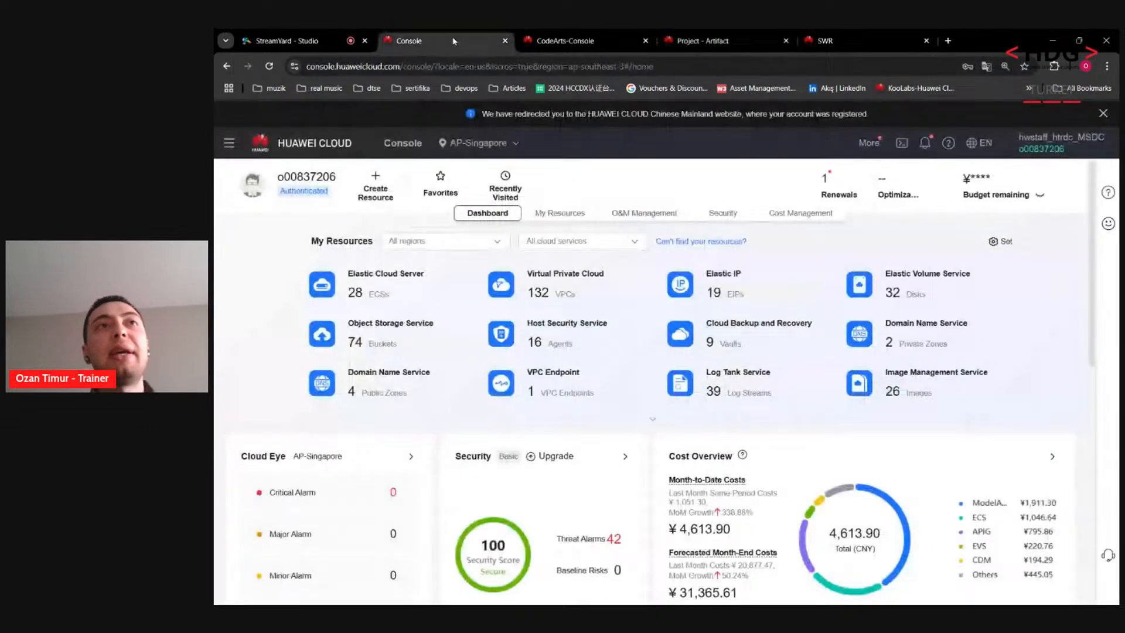
pyautogui.click(233, 144)
pyautogui.write('cce')
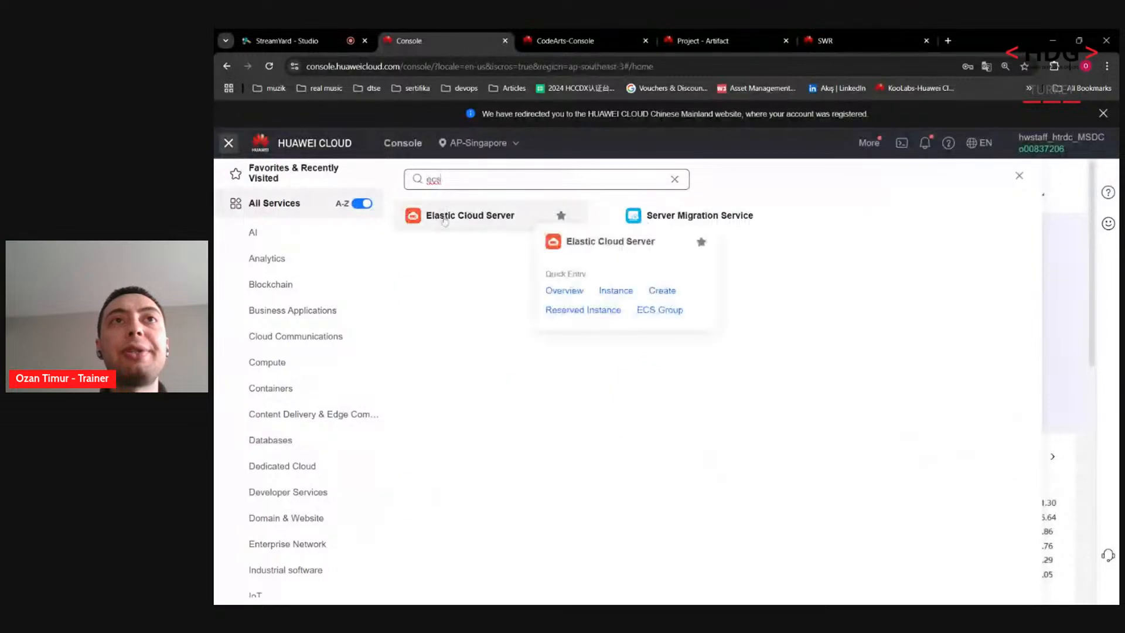
pyautogui.click(446, 218)
pyautogui.moveTo(564, 29); pyautogui.dragTo(690, 32)
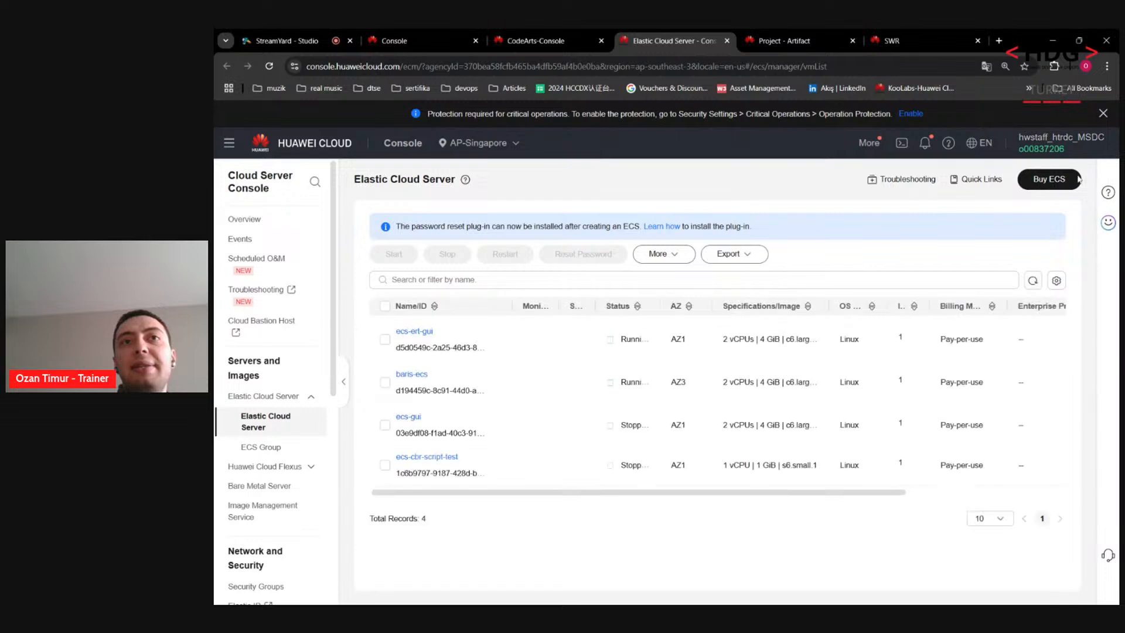
# Step: Start a Buy ECS order with Pay-per-use billing in AP-Singapore
pyautogui.click(1038, 177)
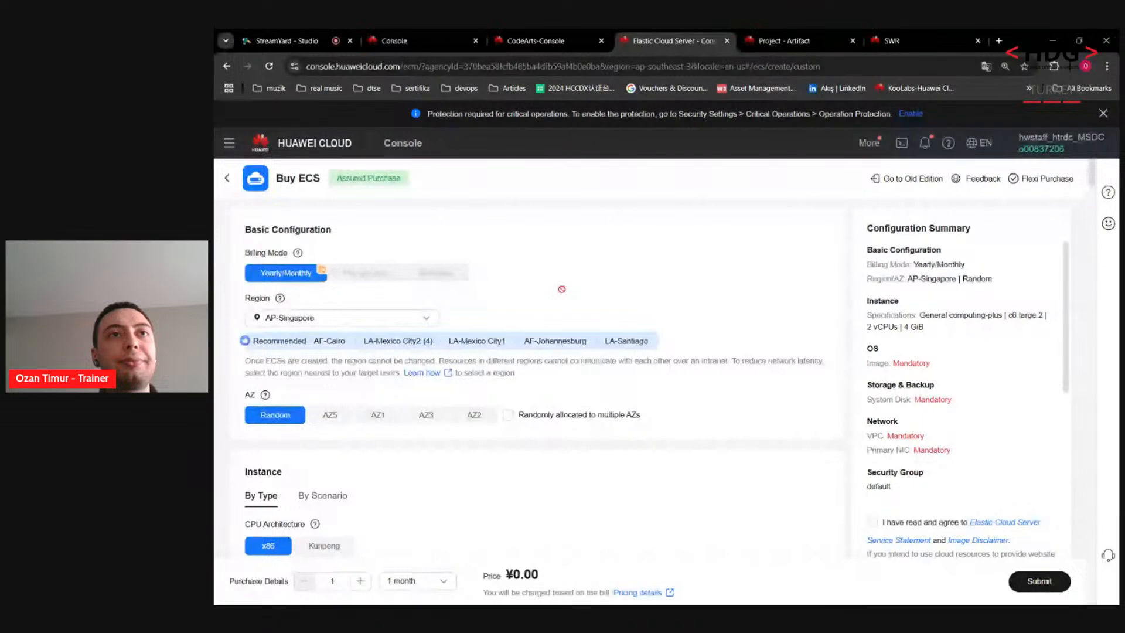
pyautogui.click(371, 277)
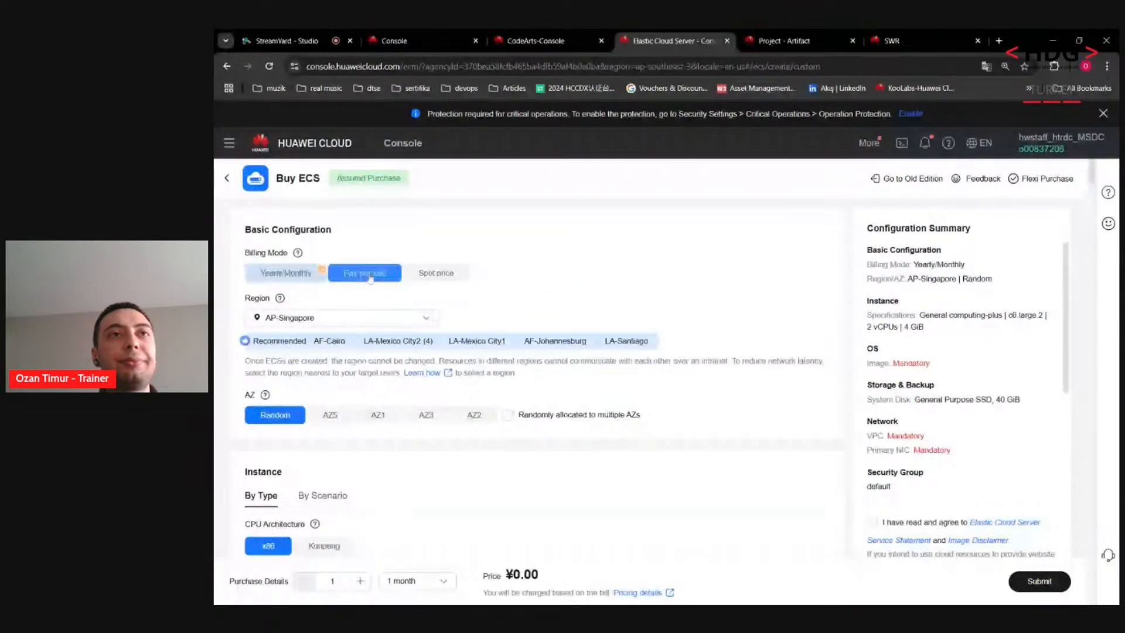
pyautogui.scroll(-1, 331, 316)
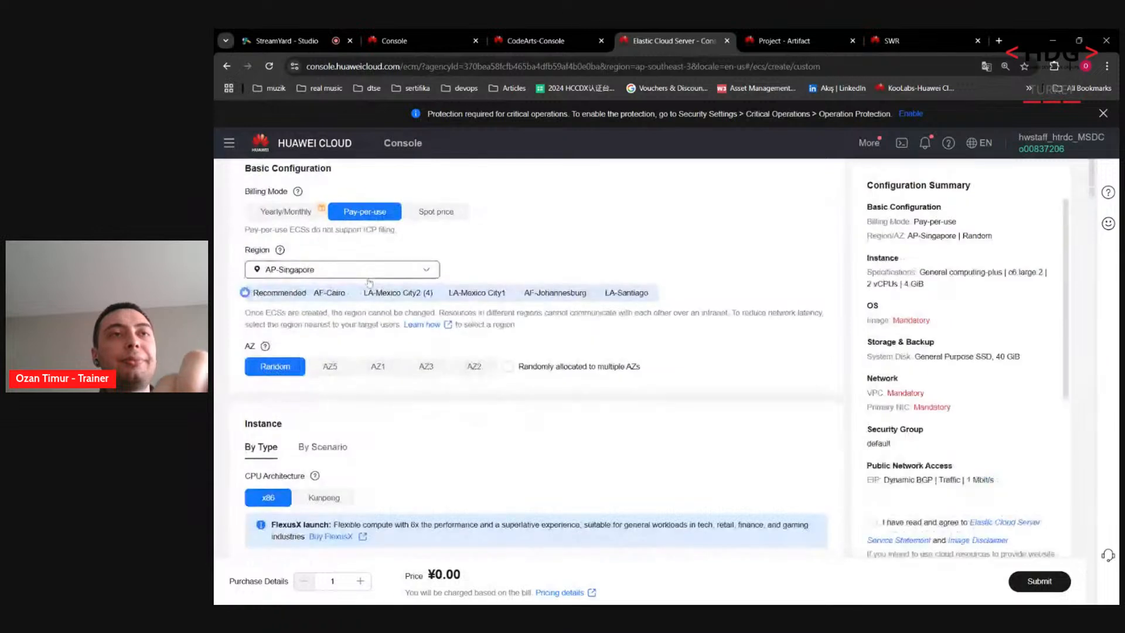
pyautogui.scroll(-3, 328, 322)
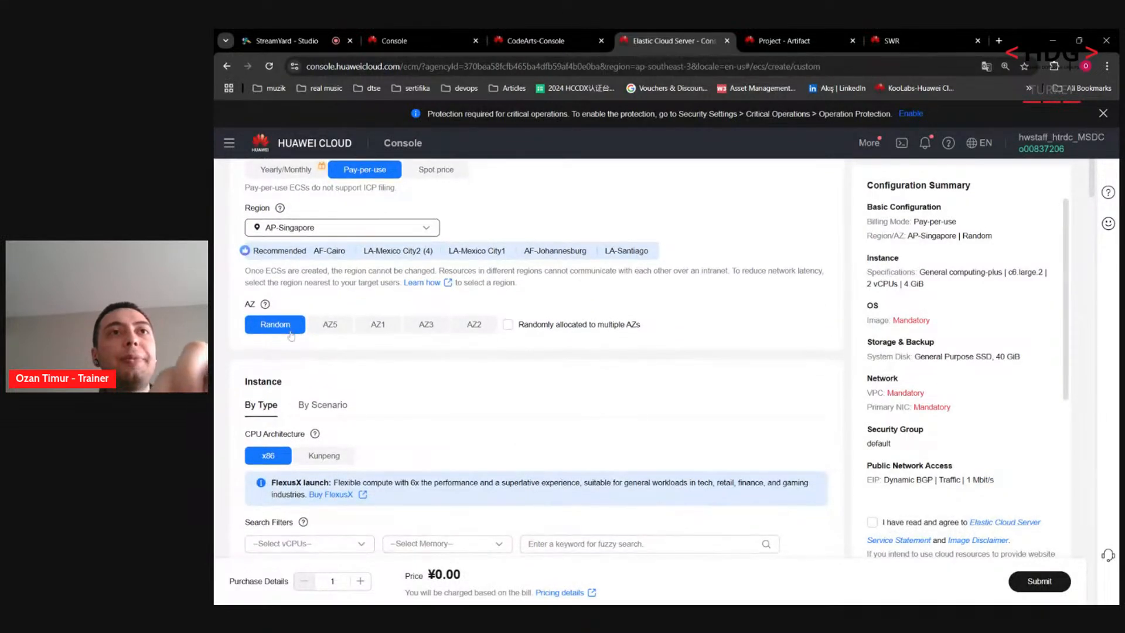
pyautogui.scroll(2, 280, 325)
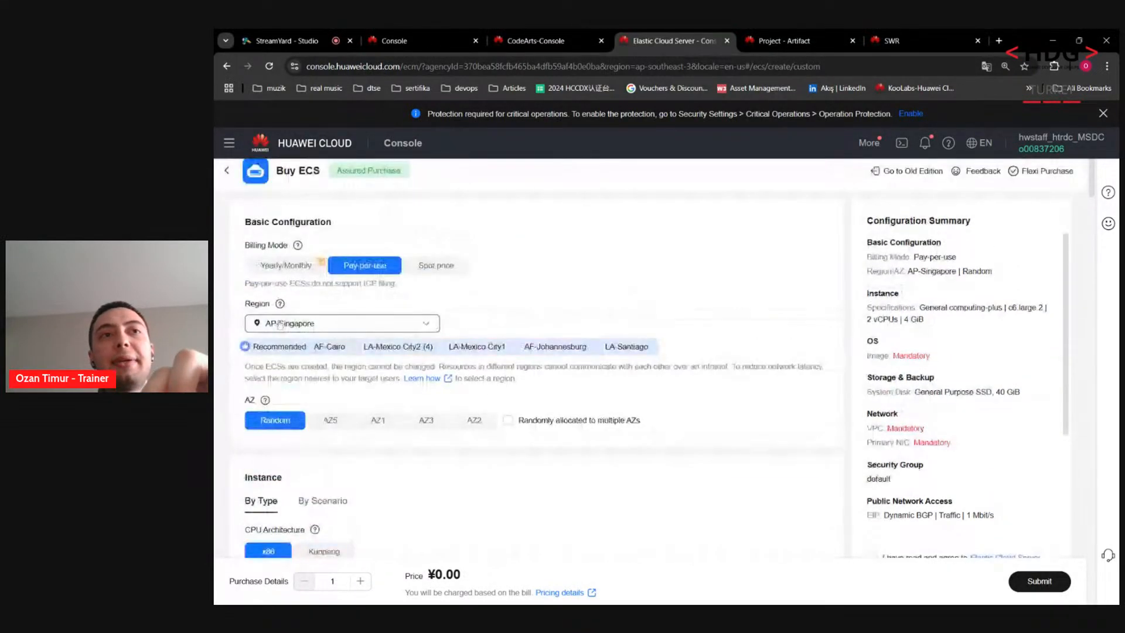
pyautogui.scroll(1, 278, 352)
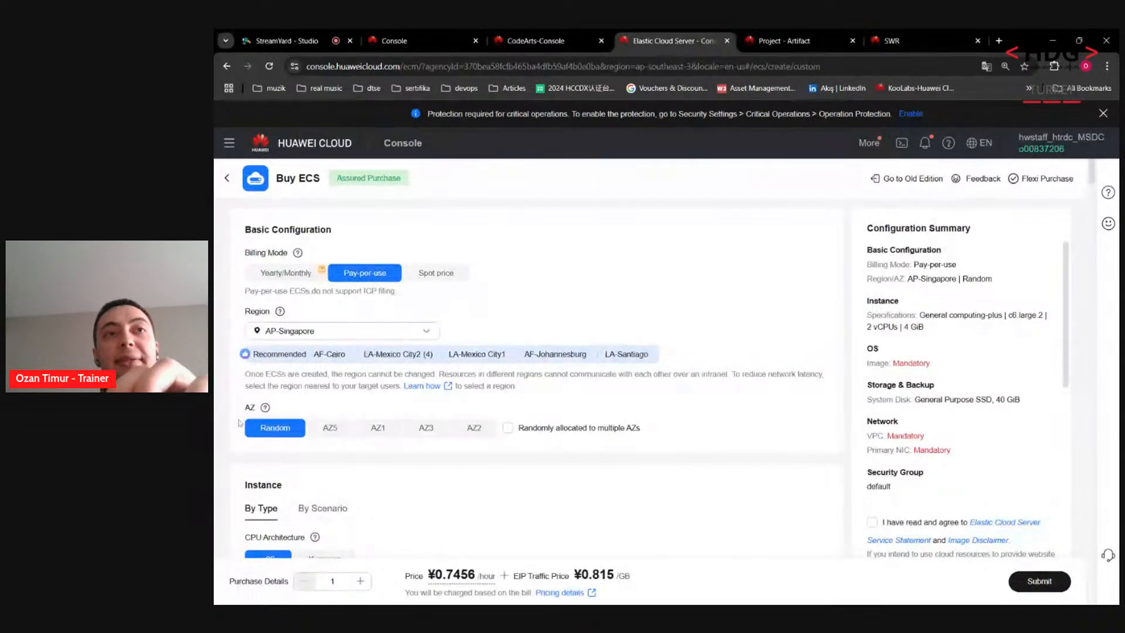
pyautogui.moveTo(235, 417); pyautogui.dragTo(259, 412)
pyautogui.click(240, 418)
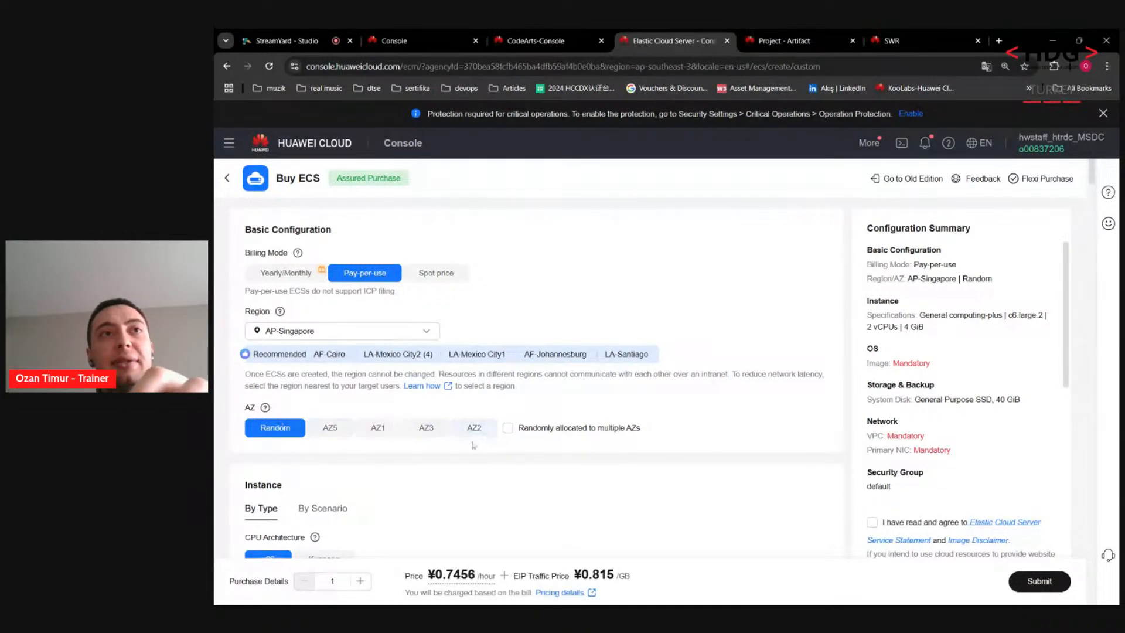
# Step: Select the General computing-plus c6.2xlarge.2 flavor (8 vCPUs, 16 GiB) for the server
pyautogui.scroll(-2, 434, 443)
pyautogui.scroll(-3, 434, 443)
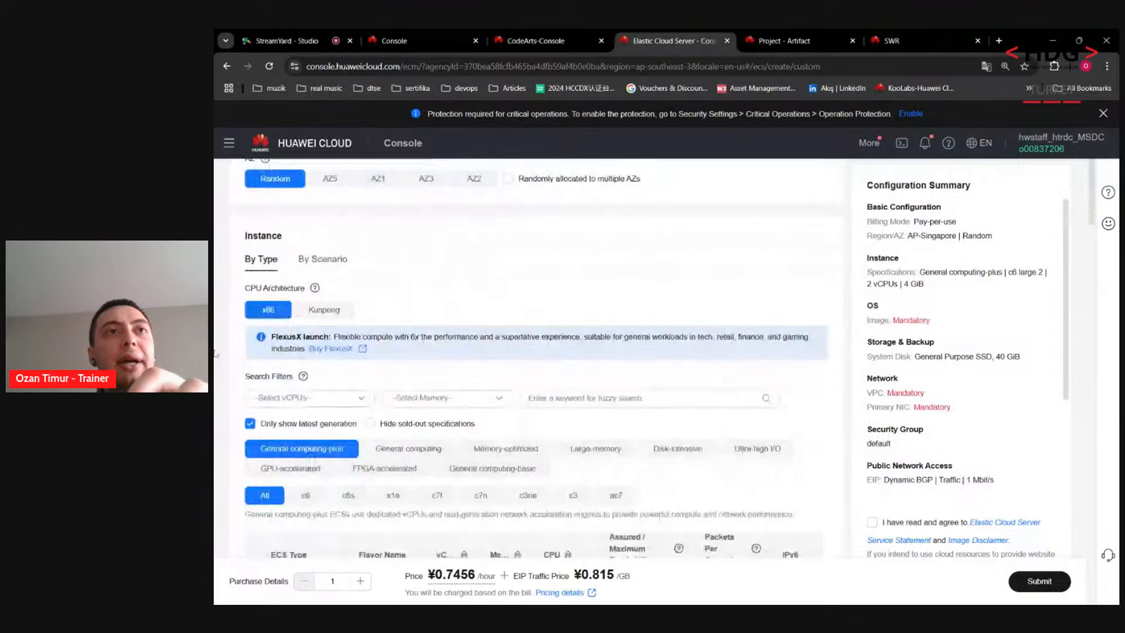
pyautogui.scroll(-4, 226, 374)
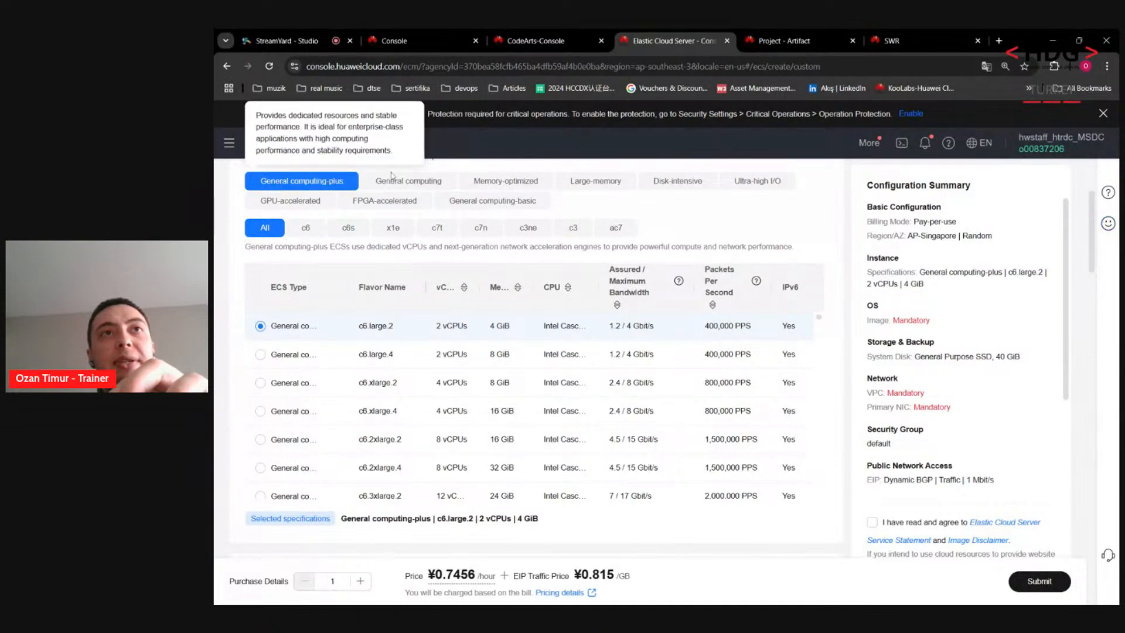
pyautogui.moveTo(399, 187)
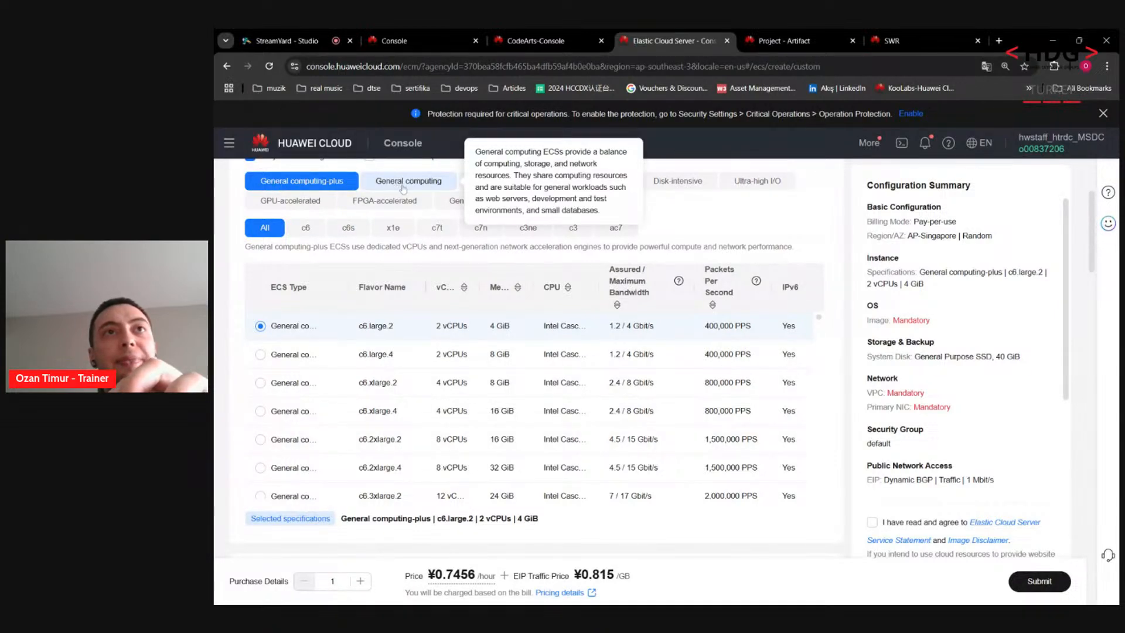
pyautogui.click(398, 183)
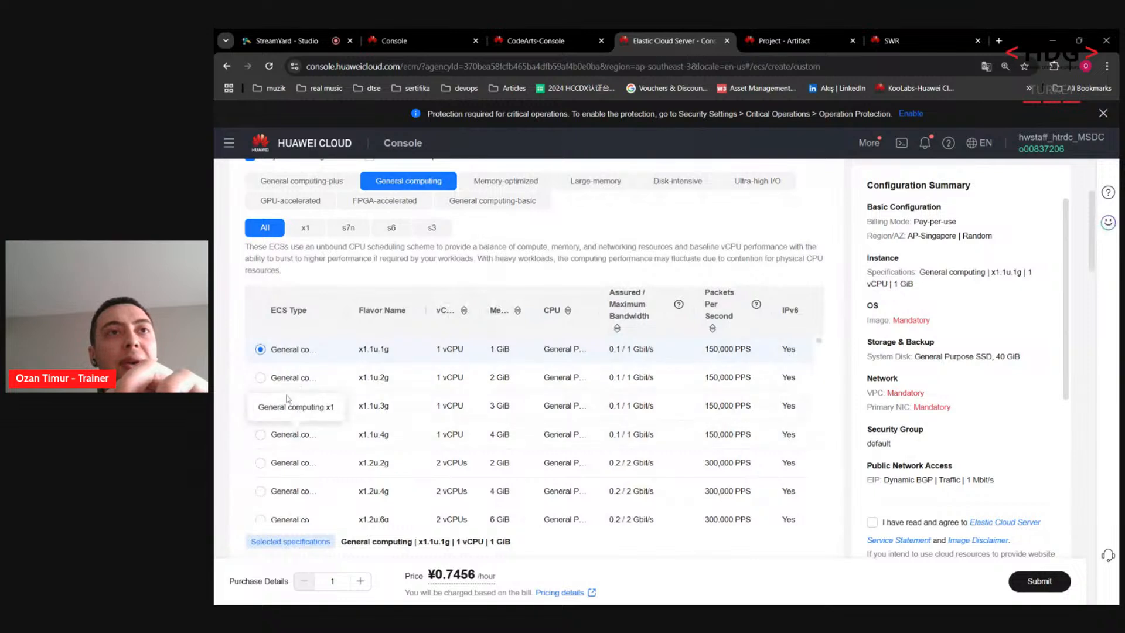
pyautogui.click(261, 463)
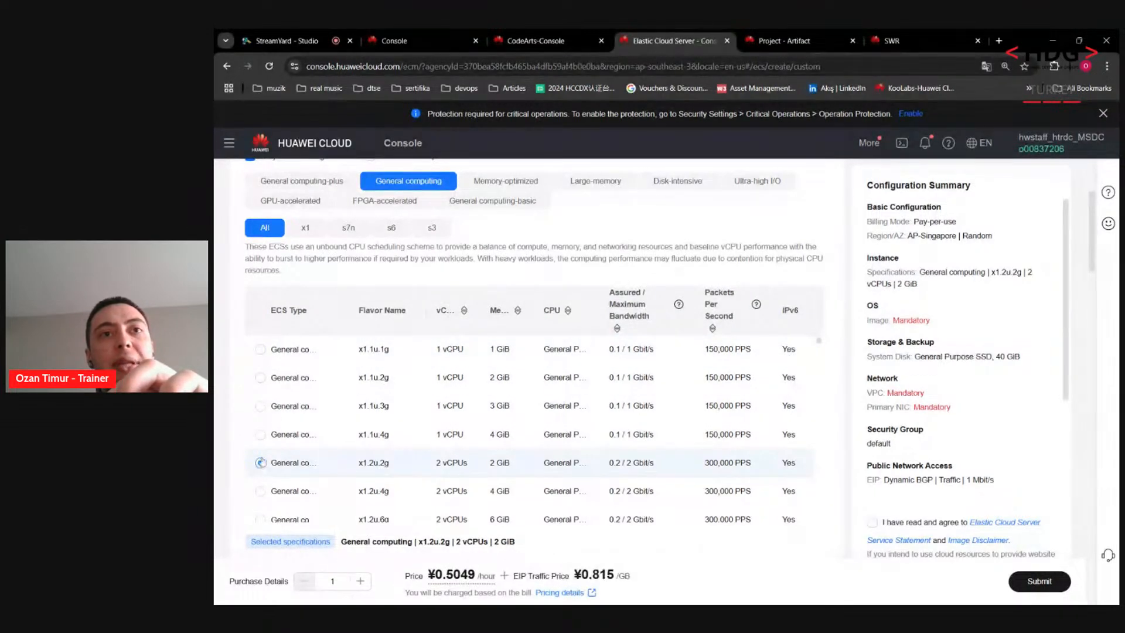
pyautogui.click(261, 350)
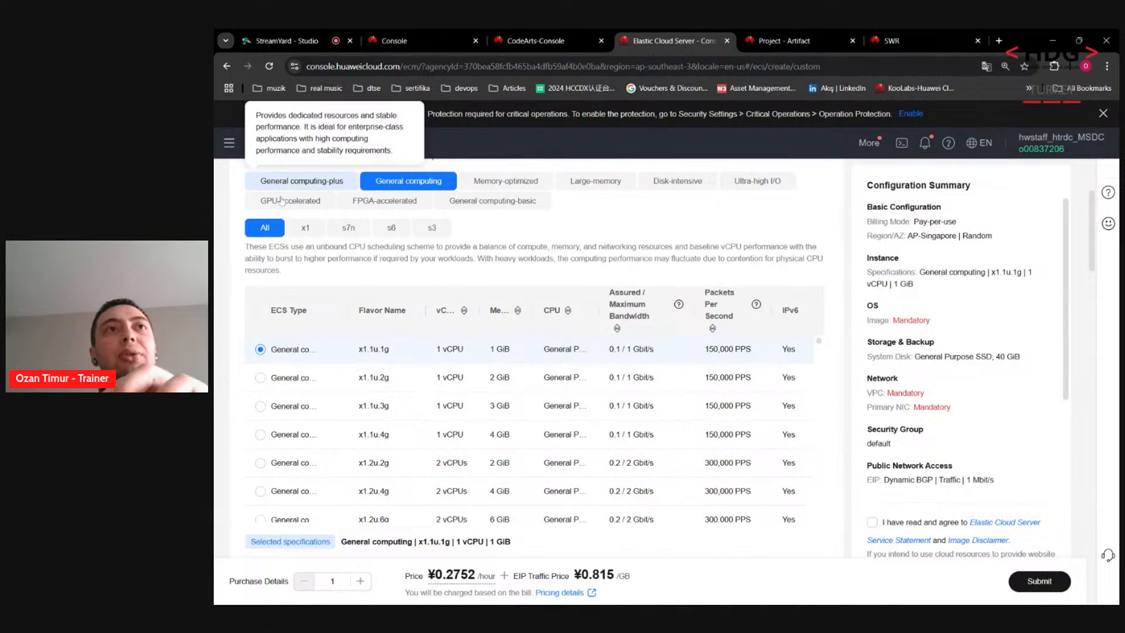
pyautogui.click(263, 186)
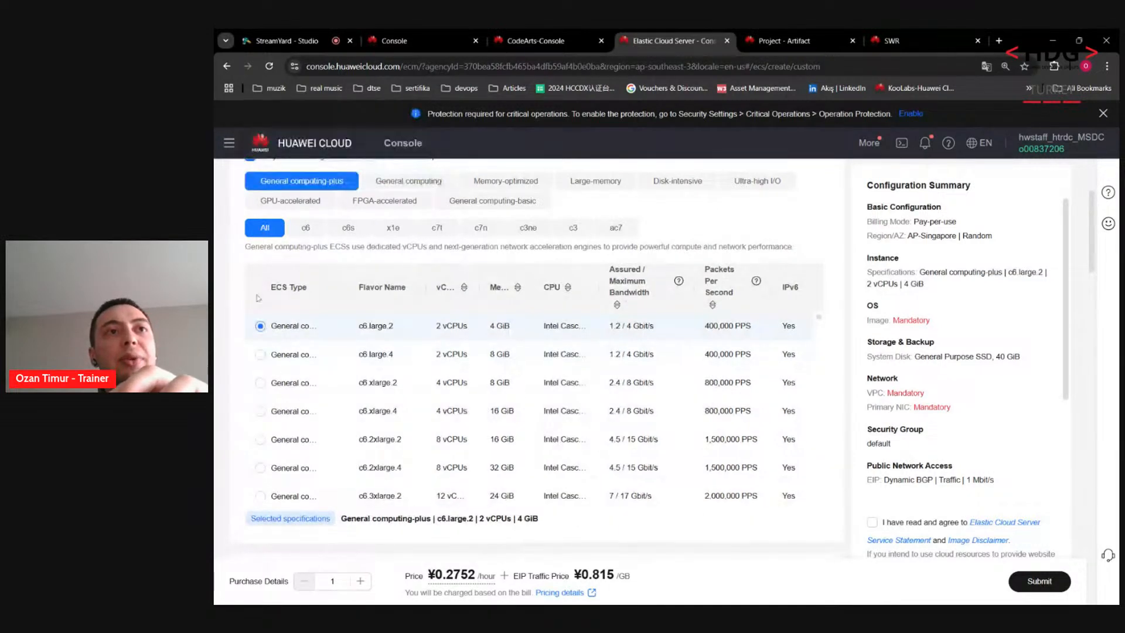
pyautogui.click(260, 440)
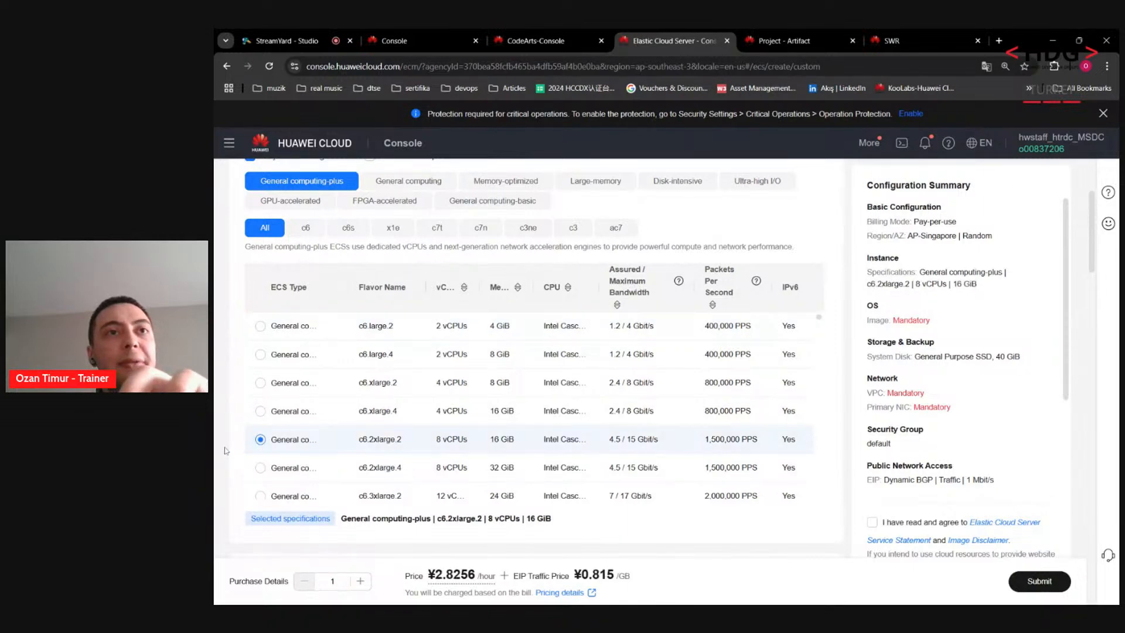
pyautogui.scroll(-5, 226, 451)
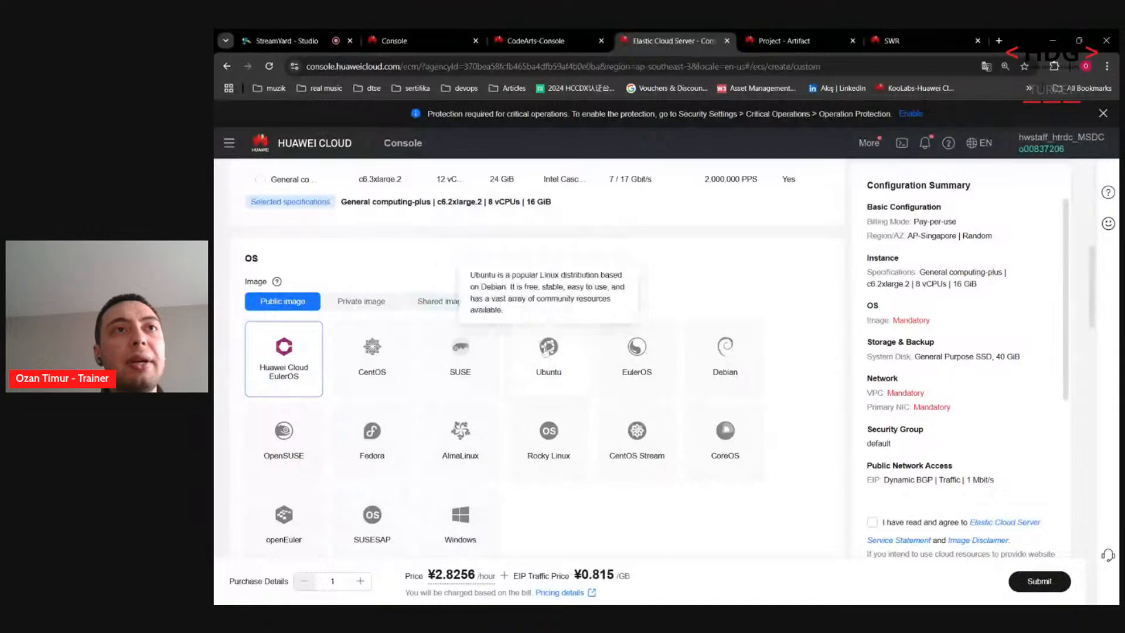
# Step: Set the server image to Ubuntu 16.04 server 64bit
pyautogui.click(546, 351)
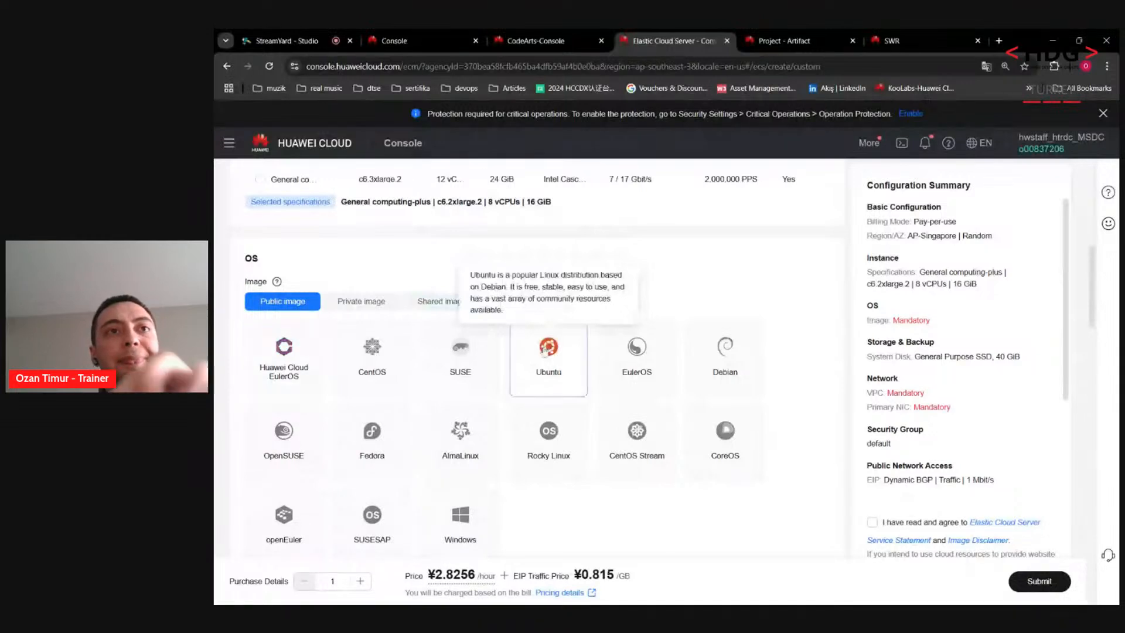
pyautogui.scroll(-3, 498, 386)
pyautogui.click(436, 430)
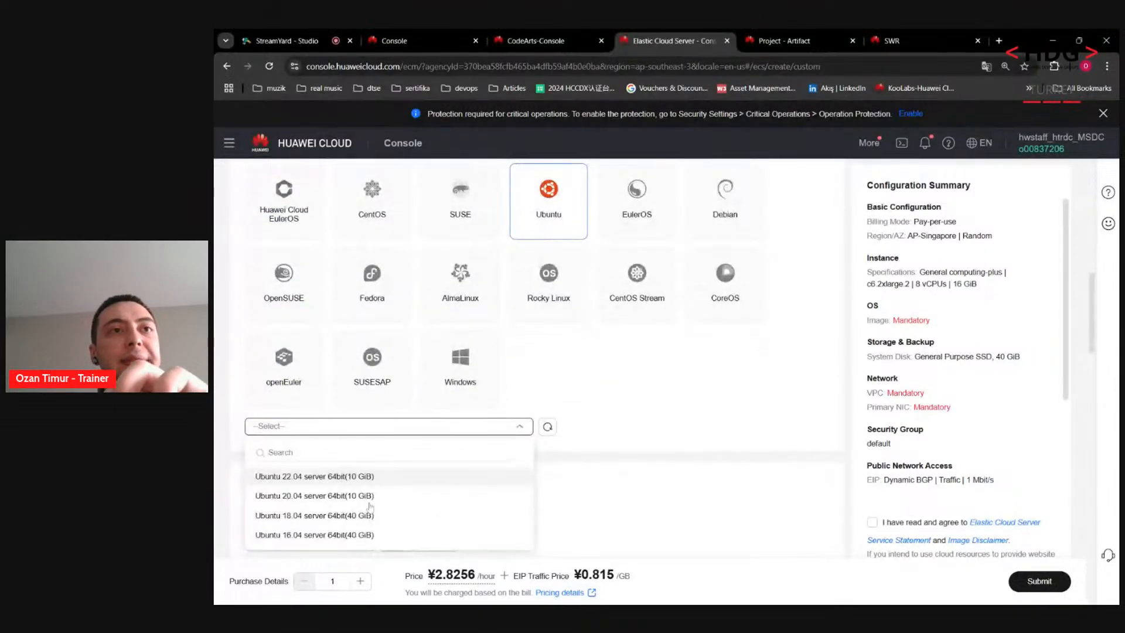
pyautogui.click(329, 535)
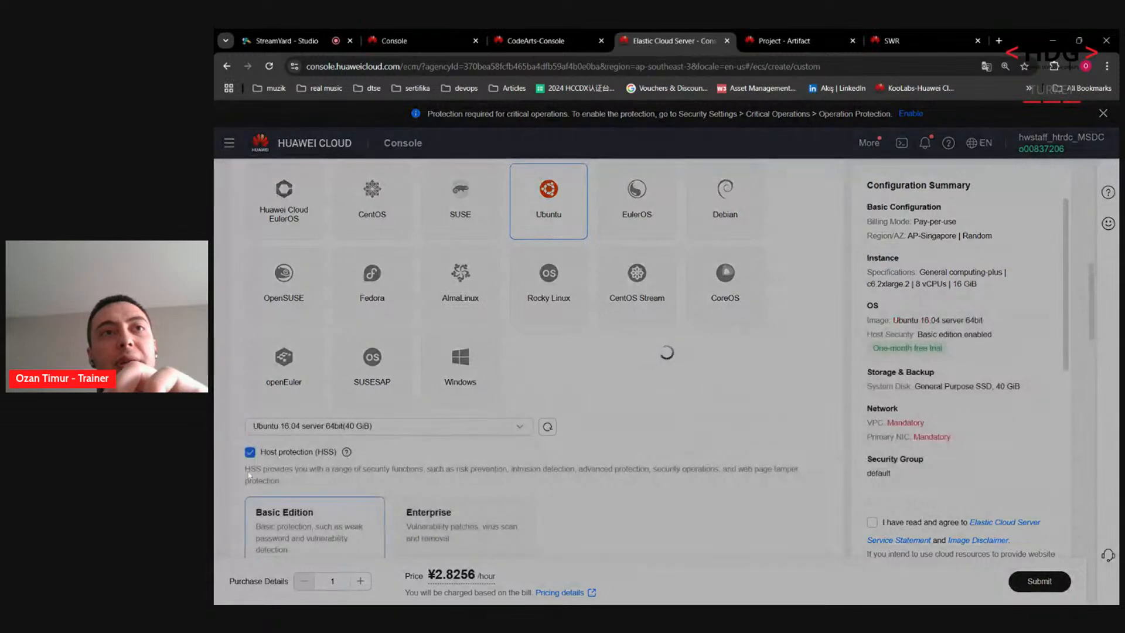
# Step: Search for and select vpc-ozan as the server's VPC
pyautogui.scroll(-6, 236, 471)
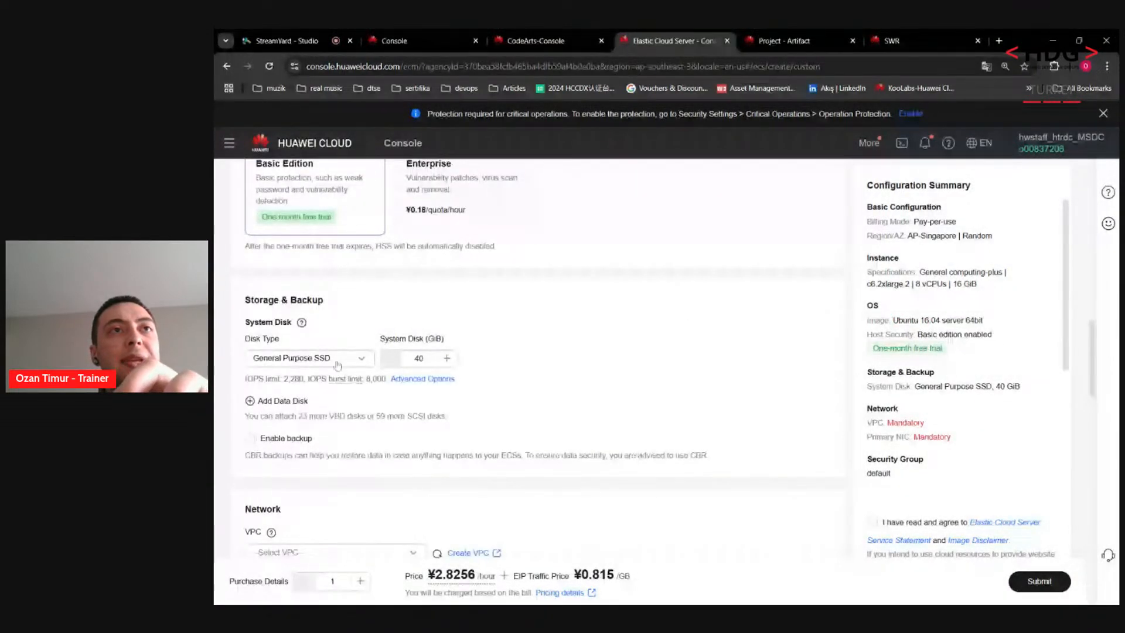
pyautogui.scroll(-3, 337, 366)
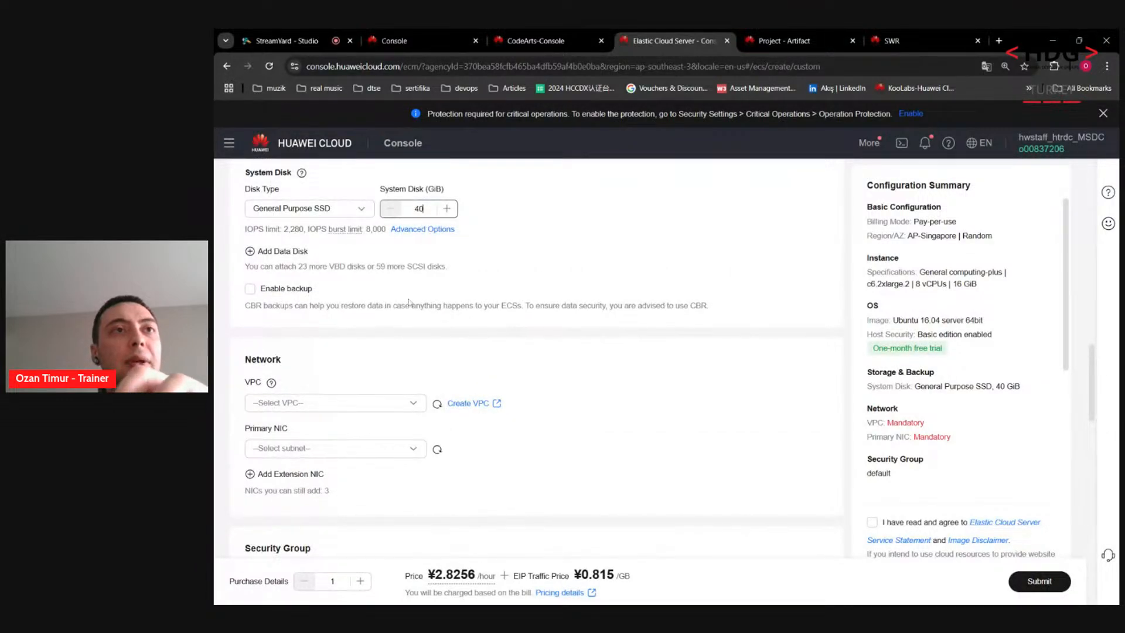
pyautogui.scroll(-1, 409, 302)
pyautogui.click(338, 363)
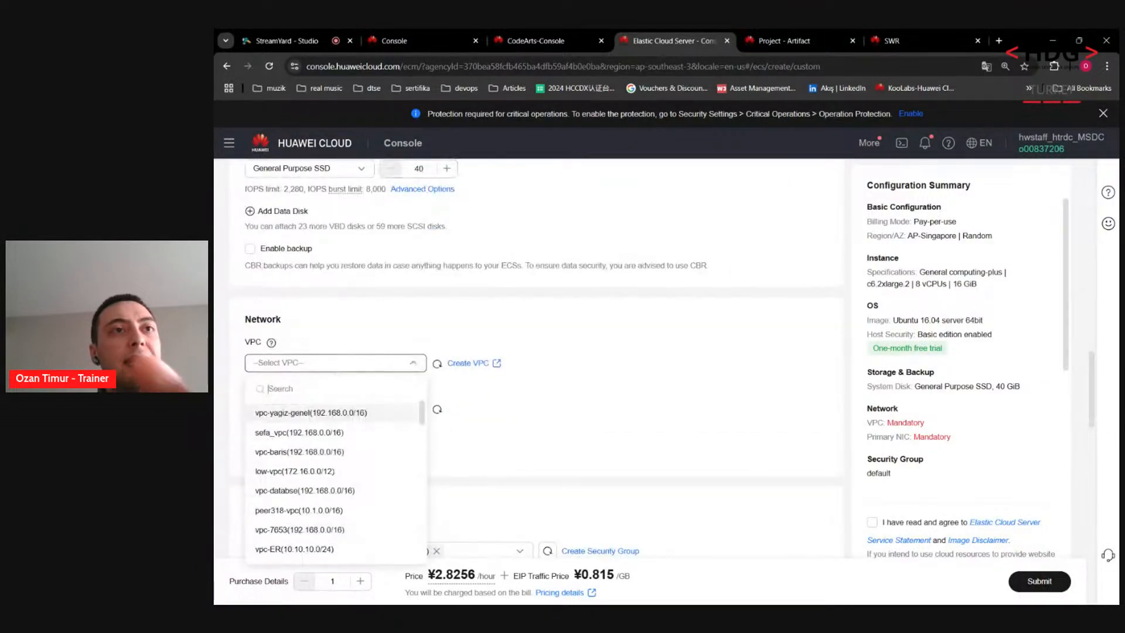
pyautogui.write('tes')
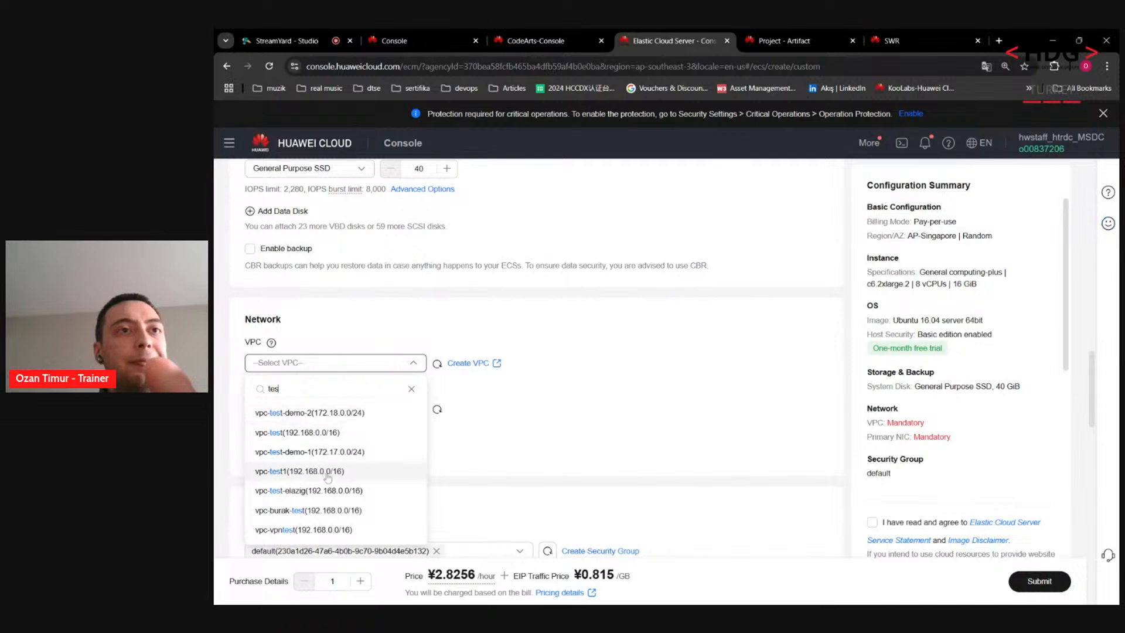
pyautogui.hotkey('ctrl', 'a')
pyautogui.write('ozan')
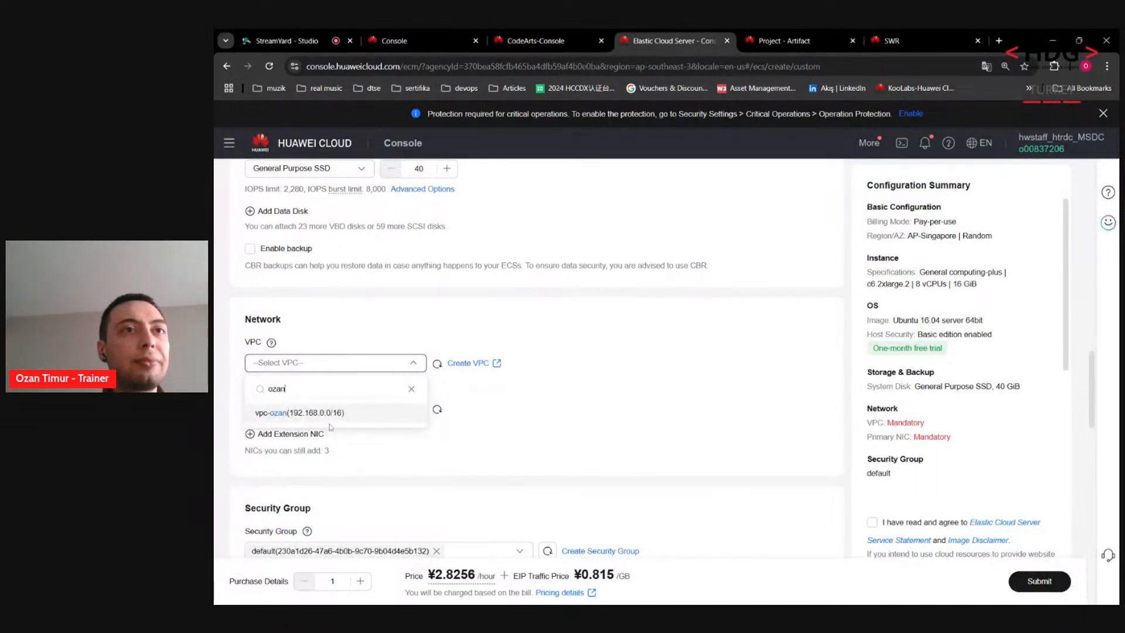
pyautogui.click(316, 412)
# Step: Replace the default security group with sg-ozan_demo_sp
pyautogui.scroll(-1, 426, 454)
pyautogui.scroll(-5, 427, 454)
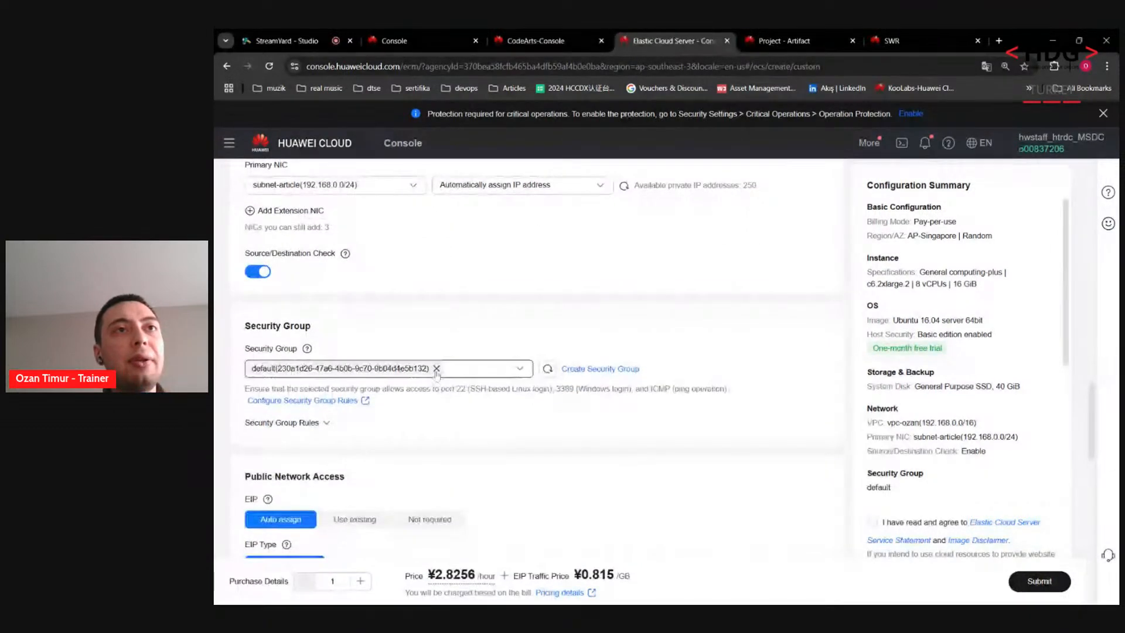
pyautogui.click(437, 369)
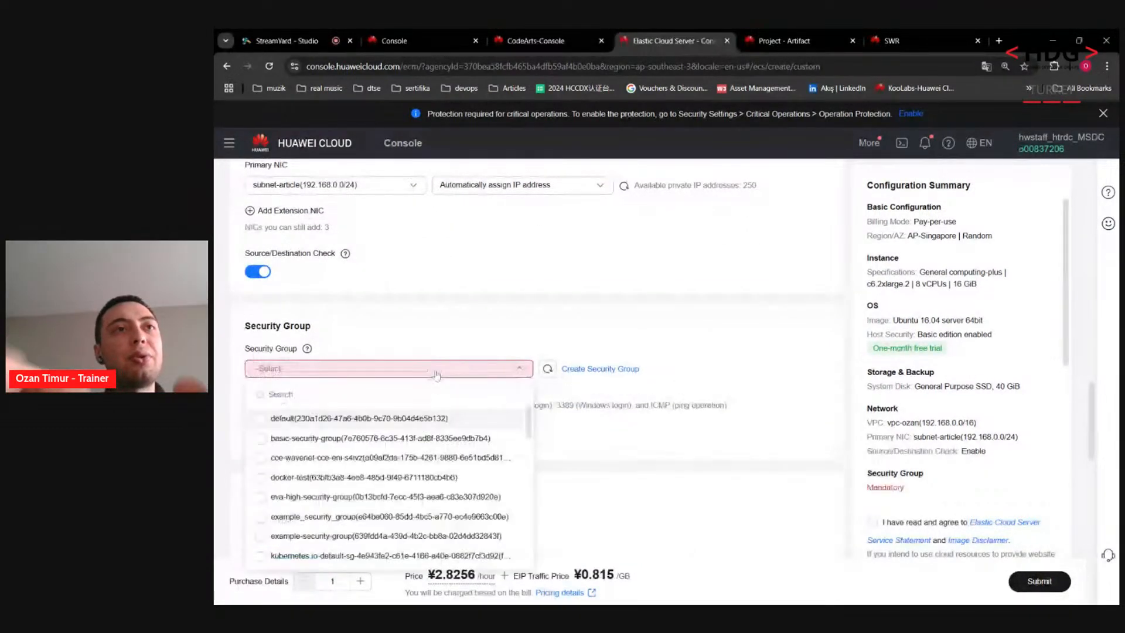
pyautogui.write('ozan')
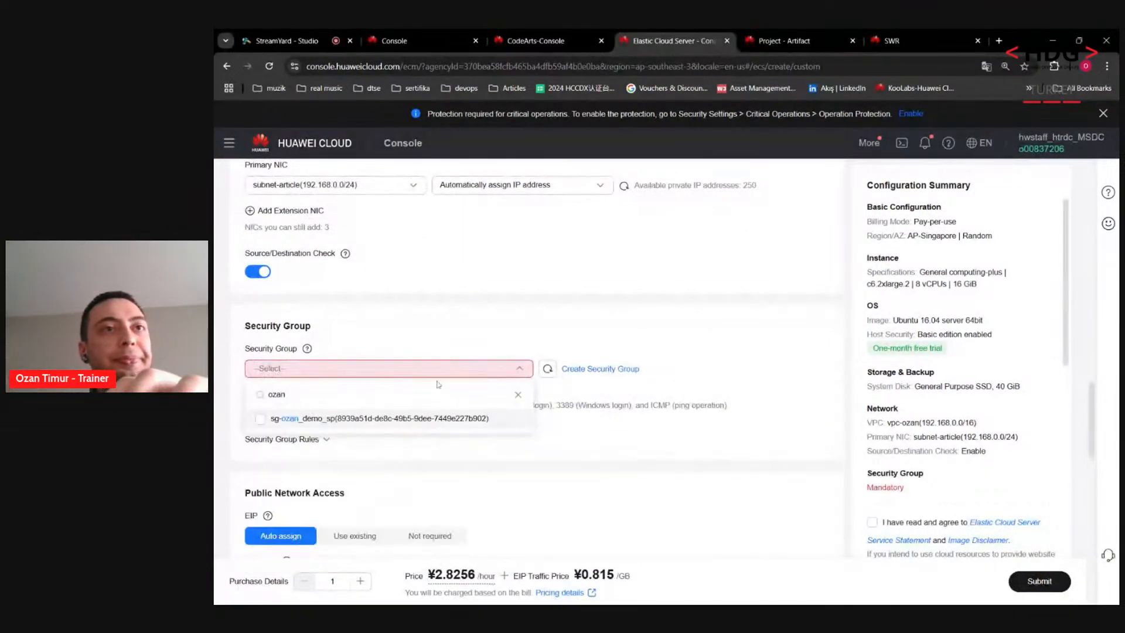
pyautogui.click(418, 416)
pyautogui.scroll(-4, 515, 459)
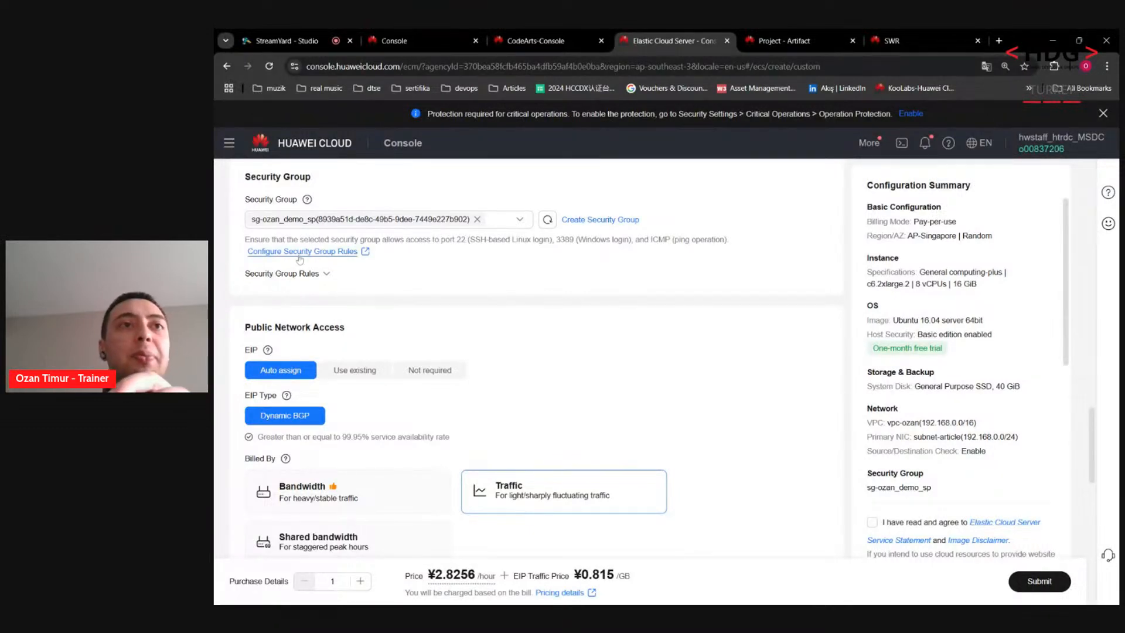
# Step: Compare bandwidth billing for the public IP, then keep it billed by traffic
pyautogui.scroll(-1, 396, 302)
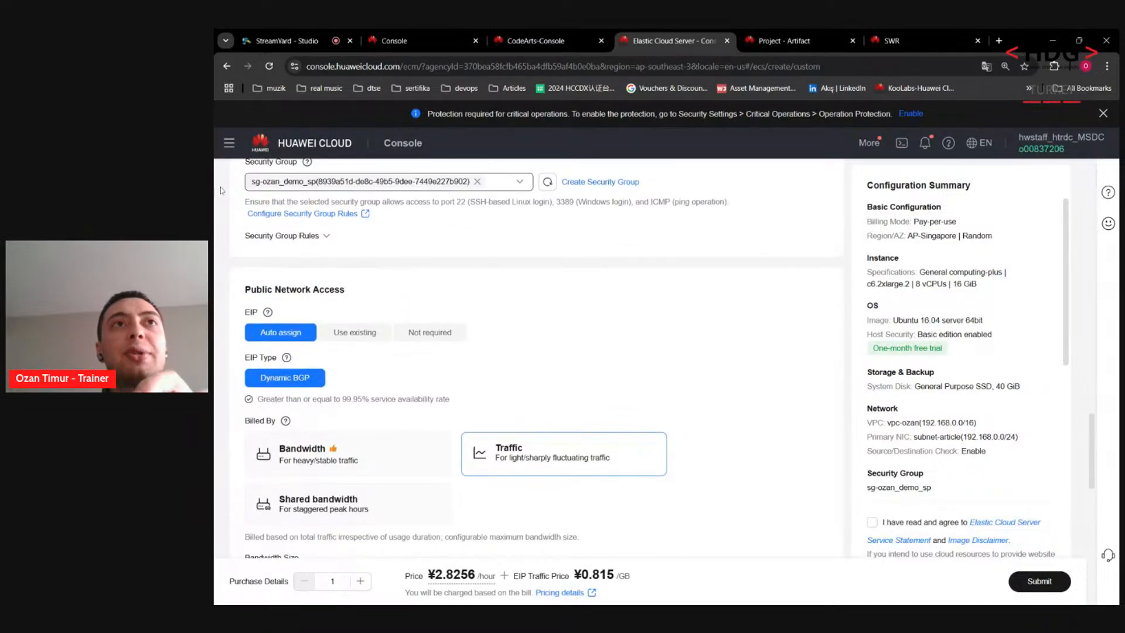
pyautogui.scroll(1, 411, 188)
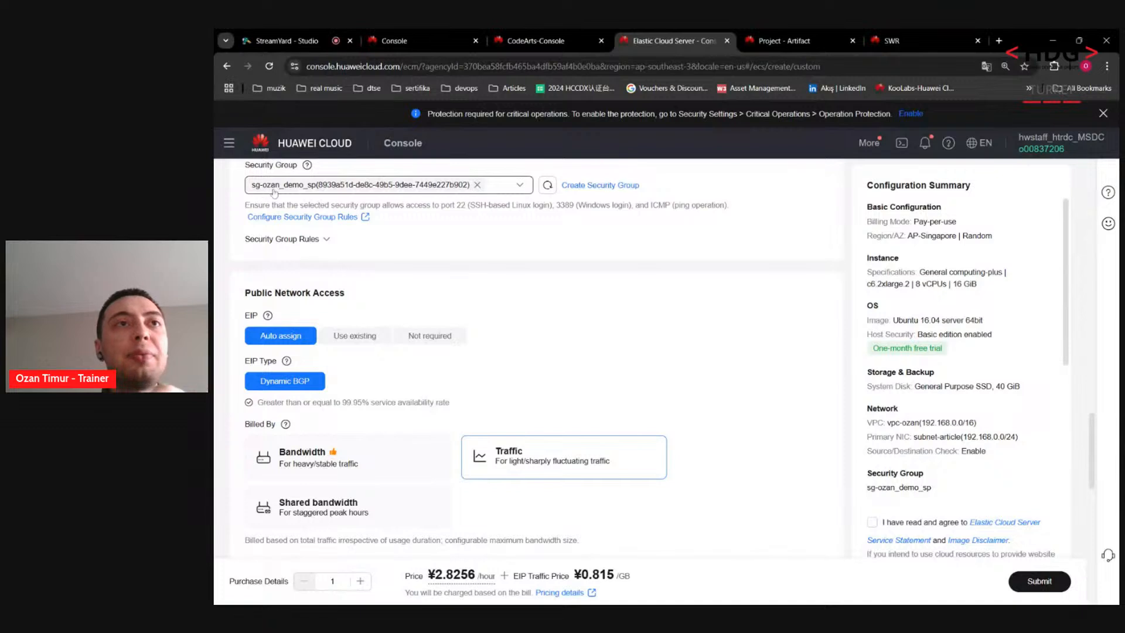
pyautogui.scroll(-1, 275, 281)
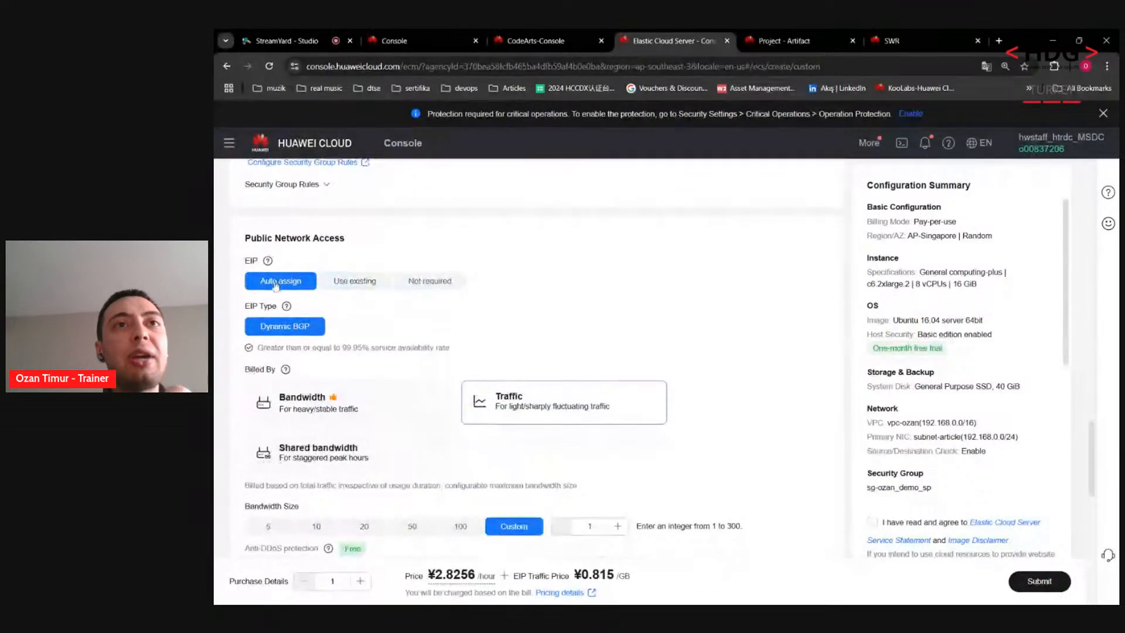
pyautogui.scroll(-1, 275, 286)
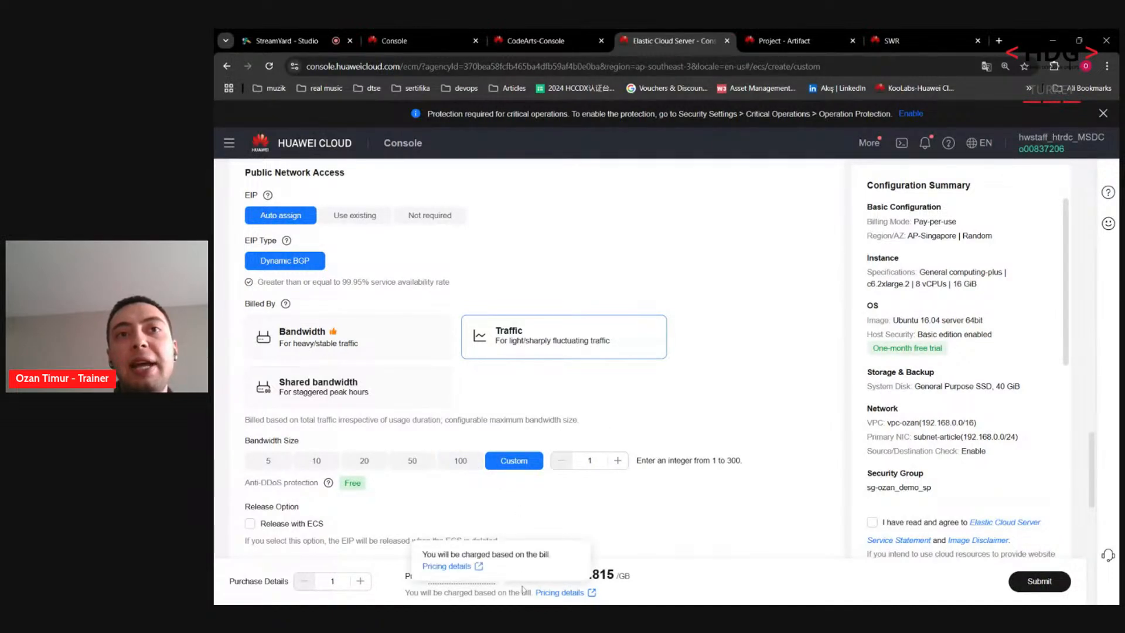
pyautogui.moveTo(513, 576); pyautogui.dragTo(565, 576)
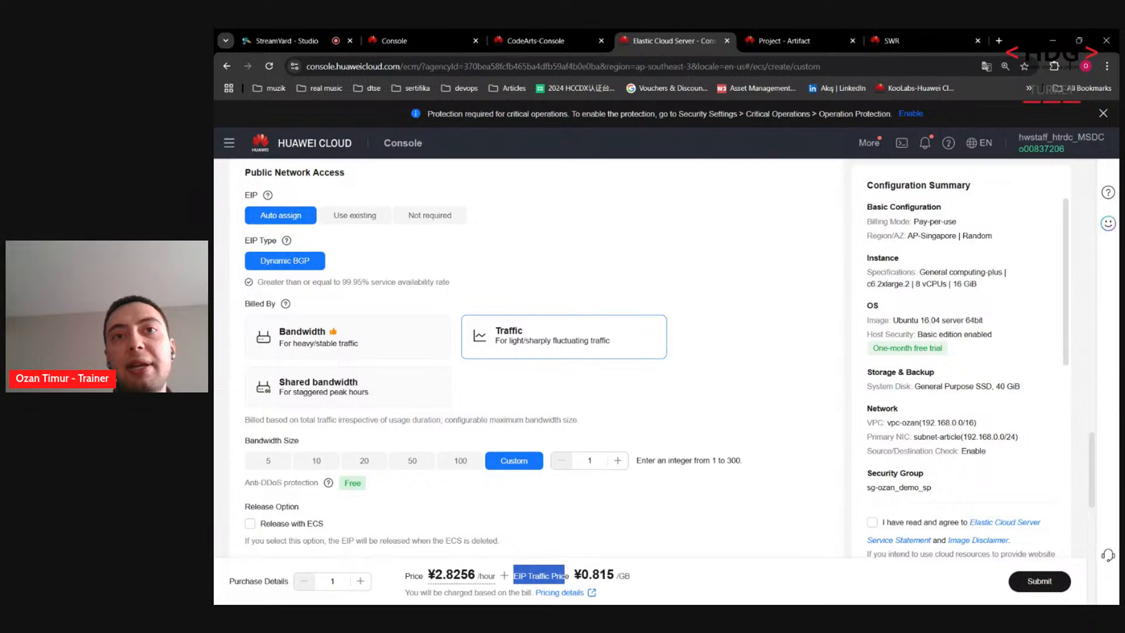
pyautogui.click(566, 577)
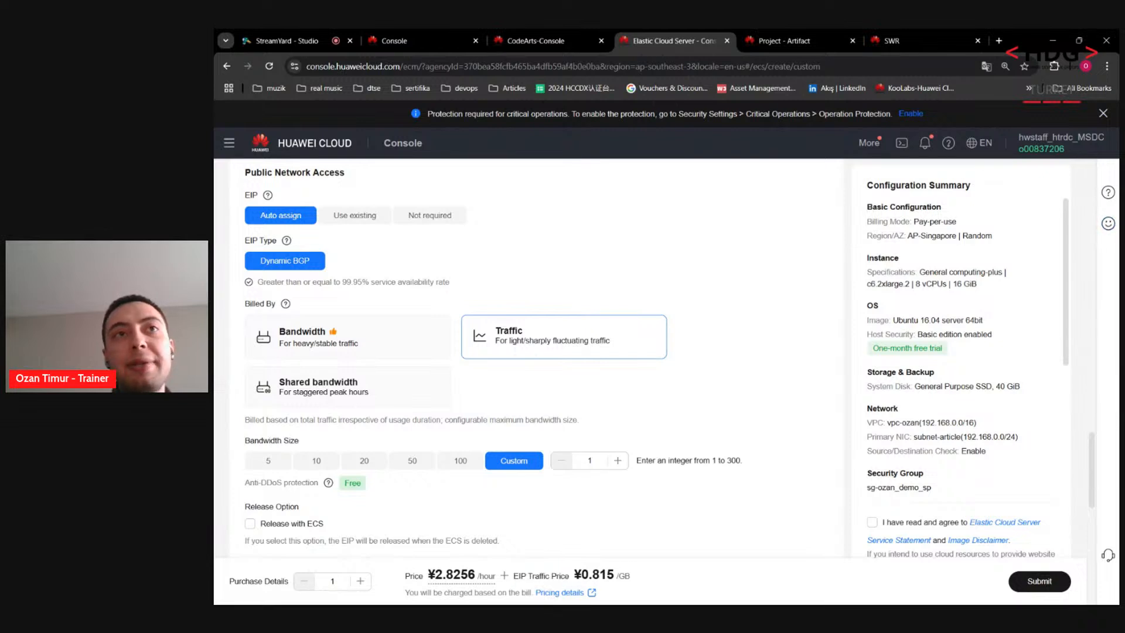
pyautogui.click(306, 350)
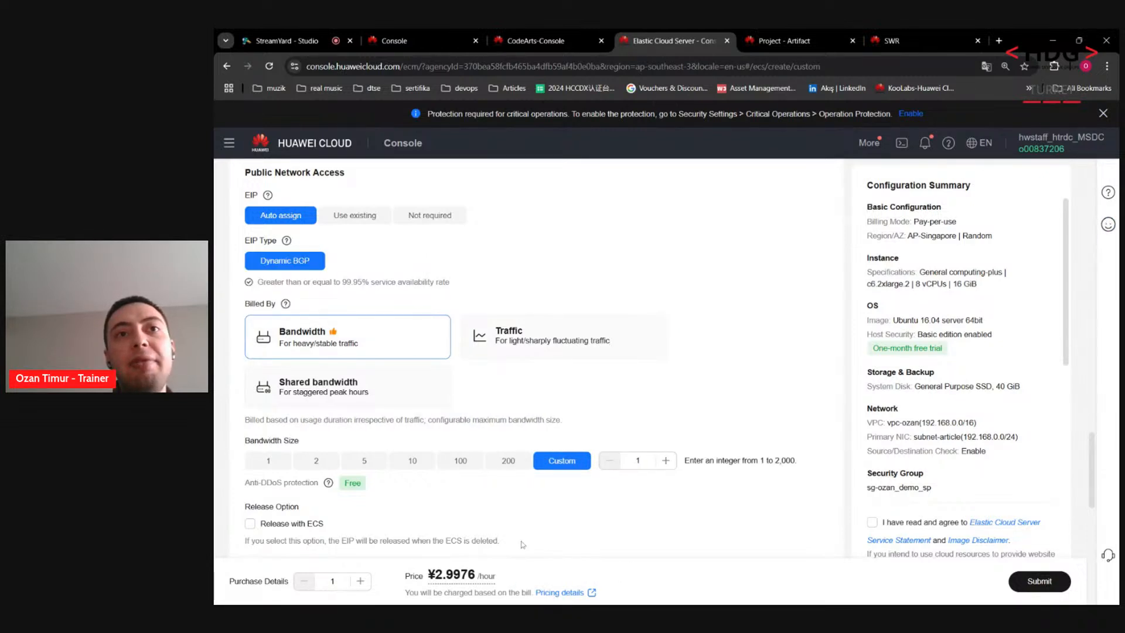
pyautogui.moveTo(477, 577)
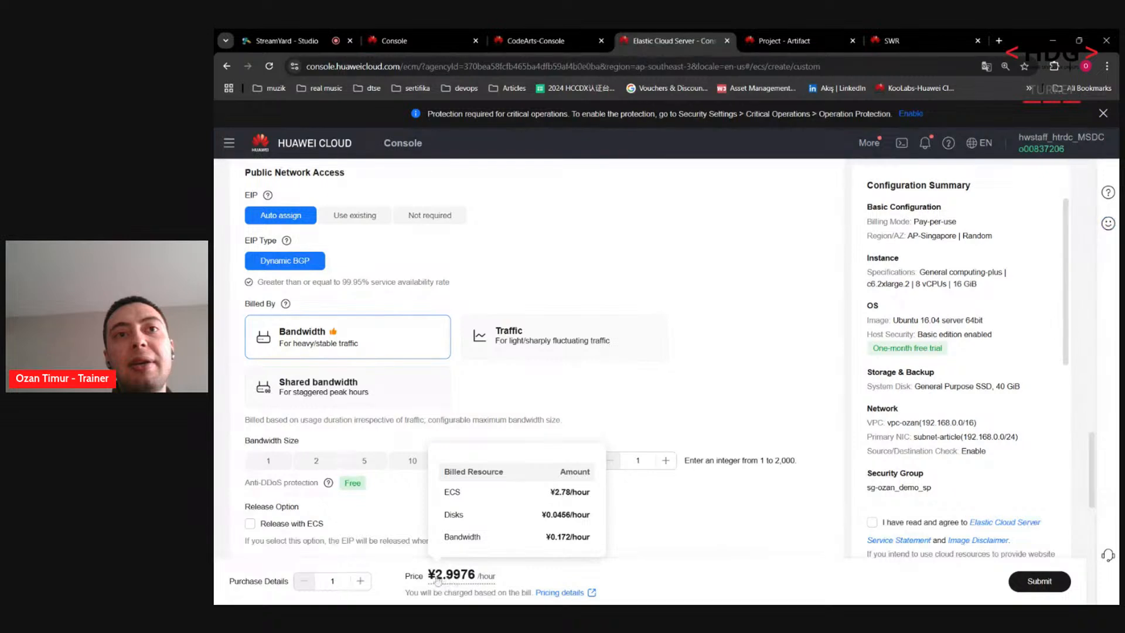
pyautogui.moveTo(414, 577); pyautogui.dragTo(510, 580)
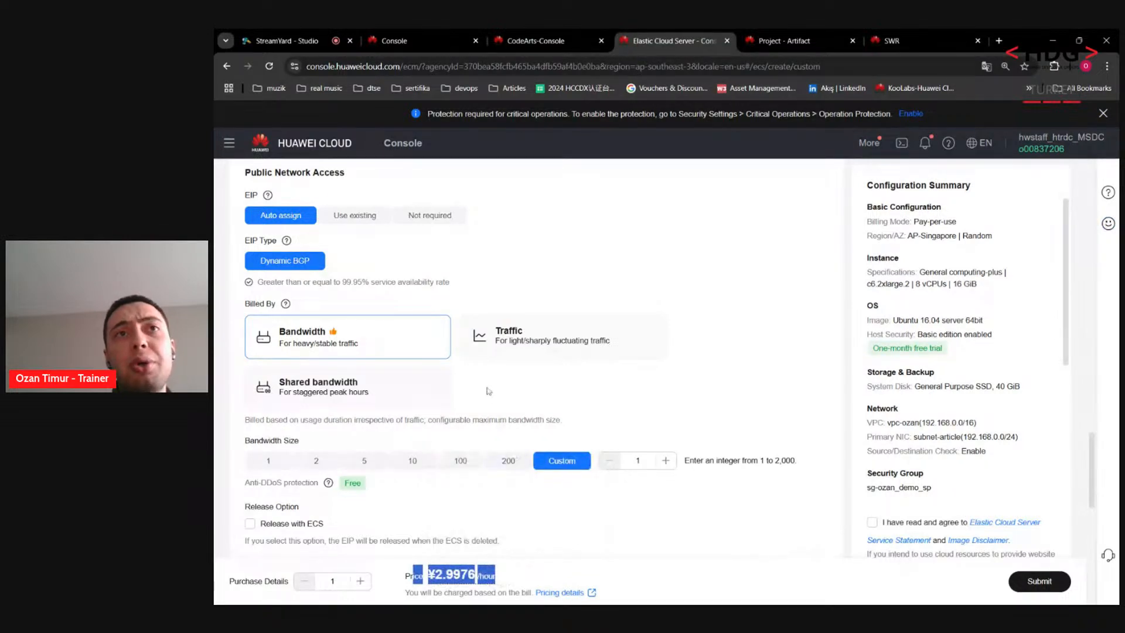
pyautogui.click(488, 338)
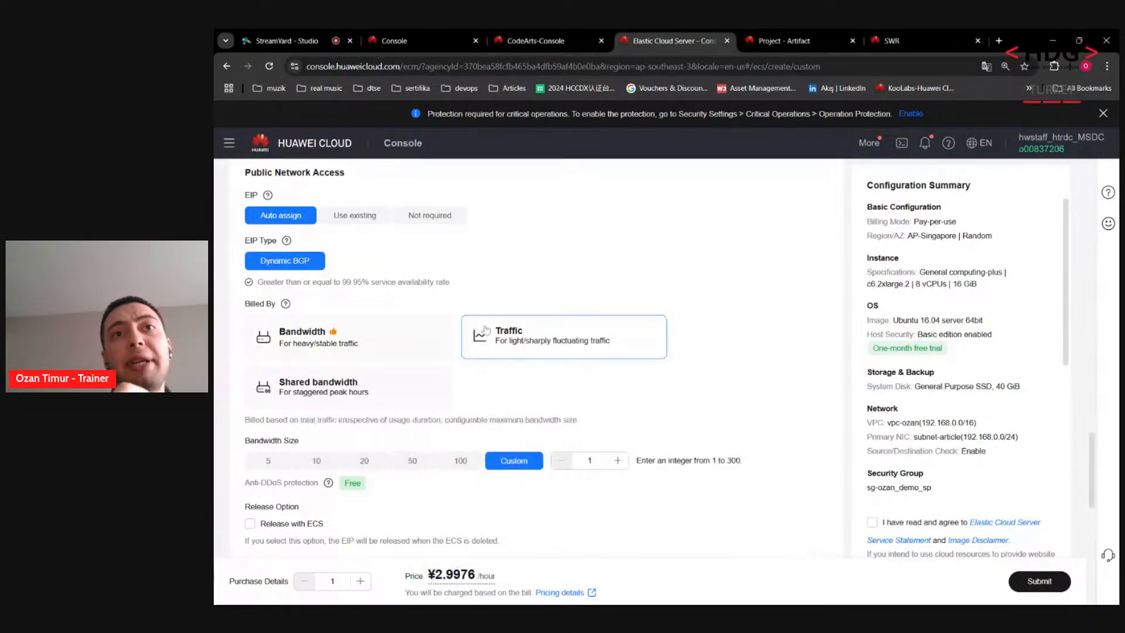
# Step: Set the EIP bandwidth size to 100
pyautogui.scroll(-1, 455, 357)
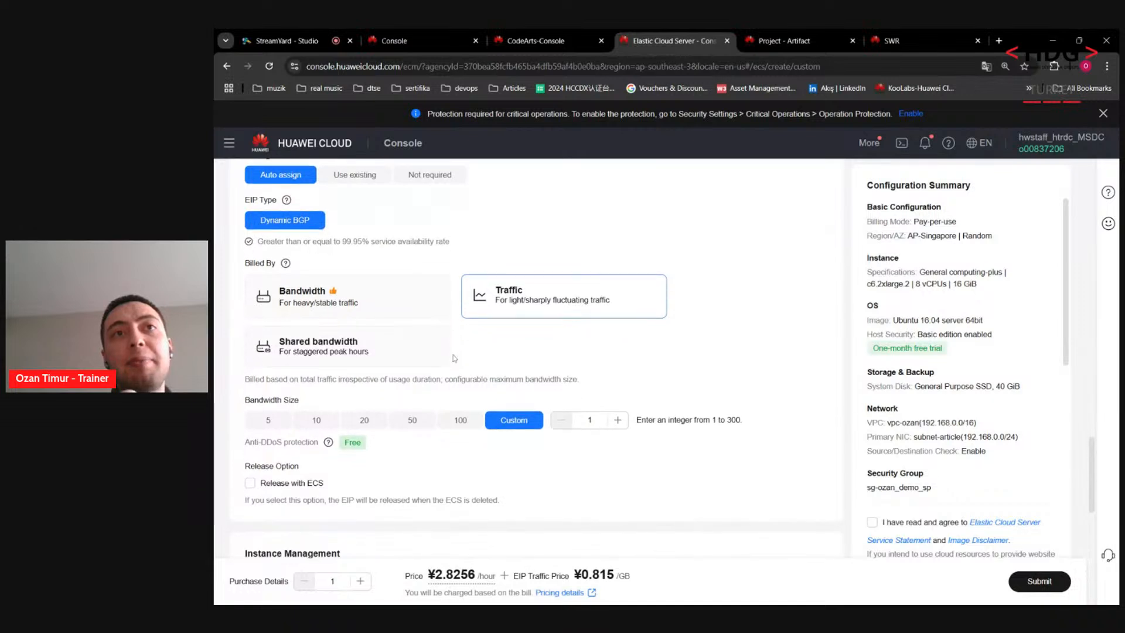
pyautogui.moveTo(646, 586); pyautogui.dragTo(573, 577)
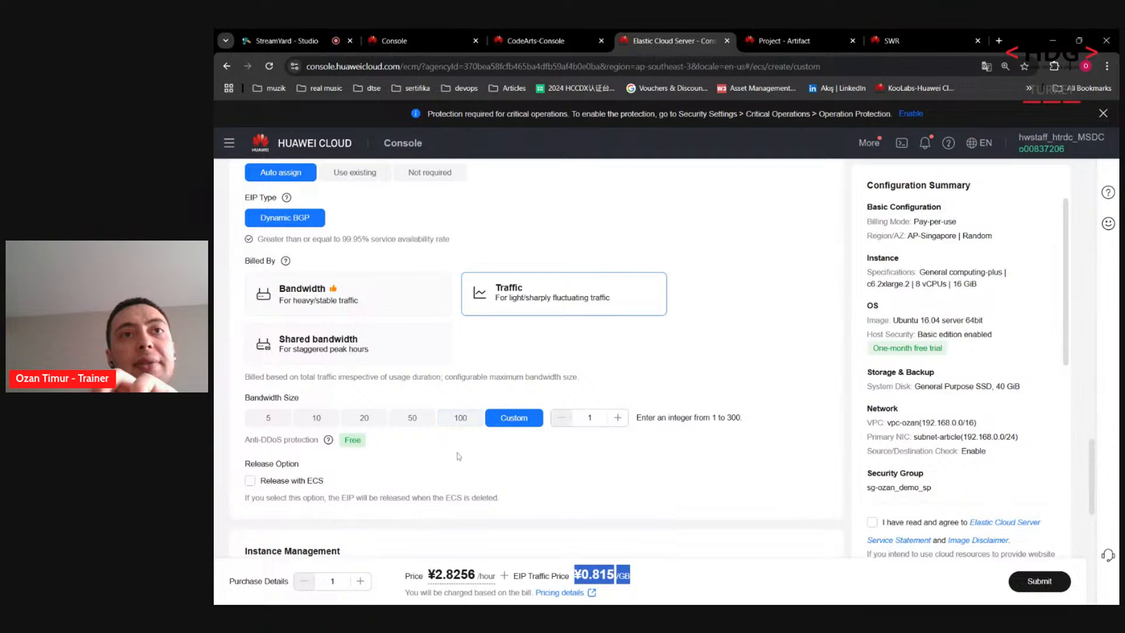
pyautogui.click(461, 419)
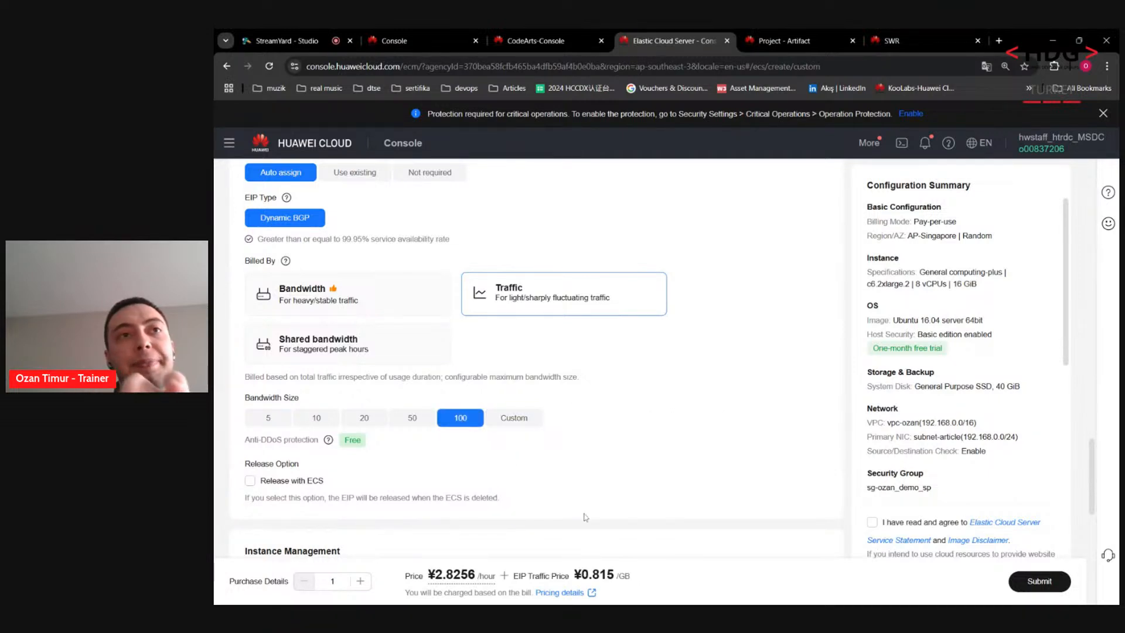
pyautogui.scroll(-4, 585, 517)
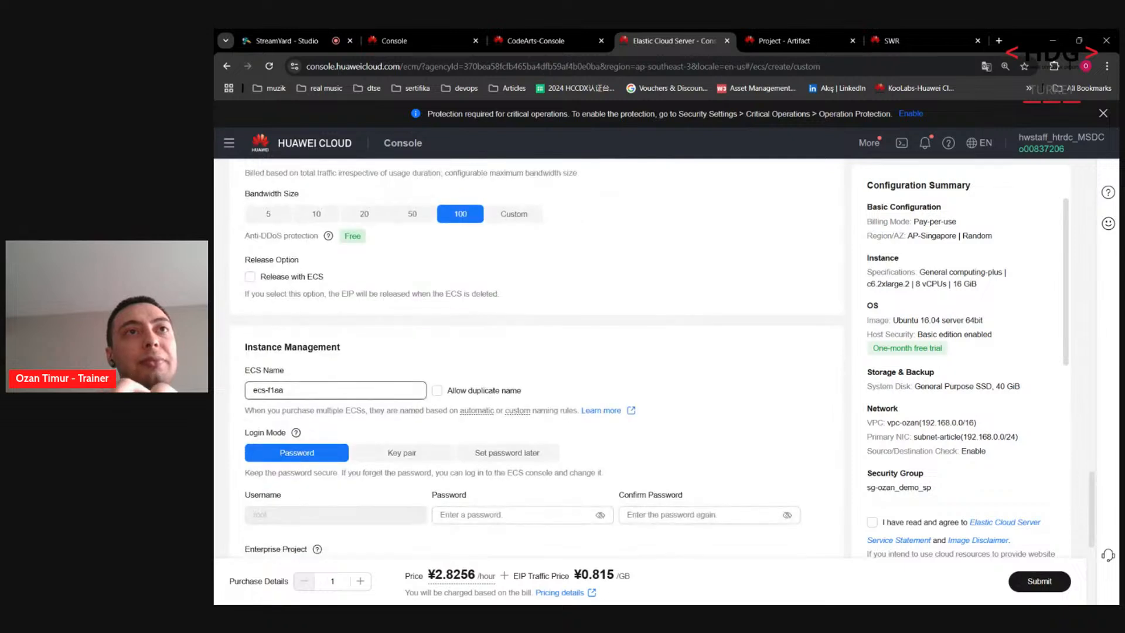
# Step: Name the new server ecs-dtt followed by the owner's name
pyautogui.scroll(-1, 544, 358)
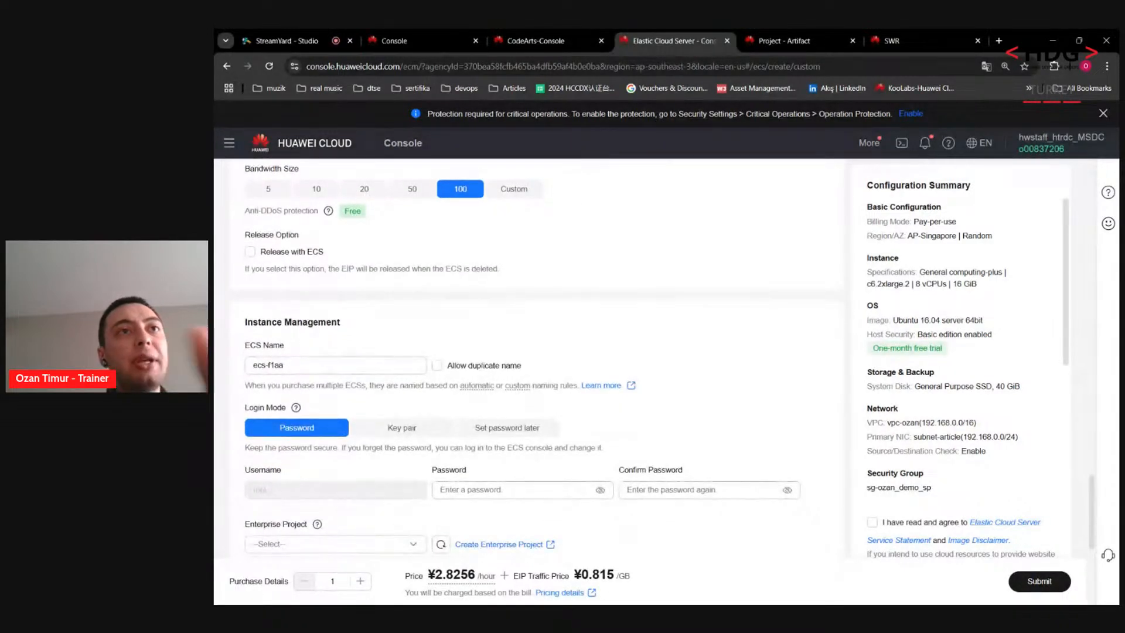
pyautogui.click(311, 365)
pyautogui.write('dtt')
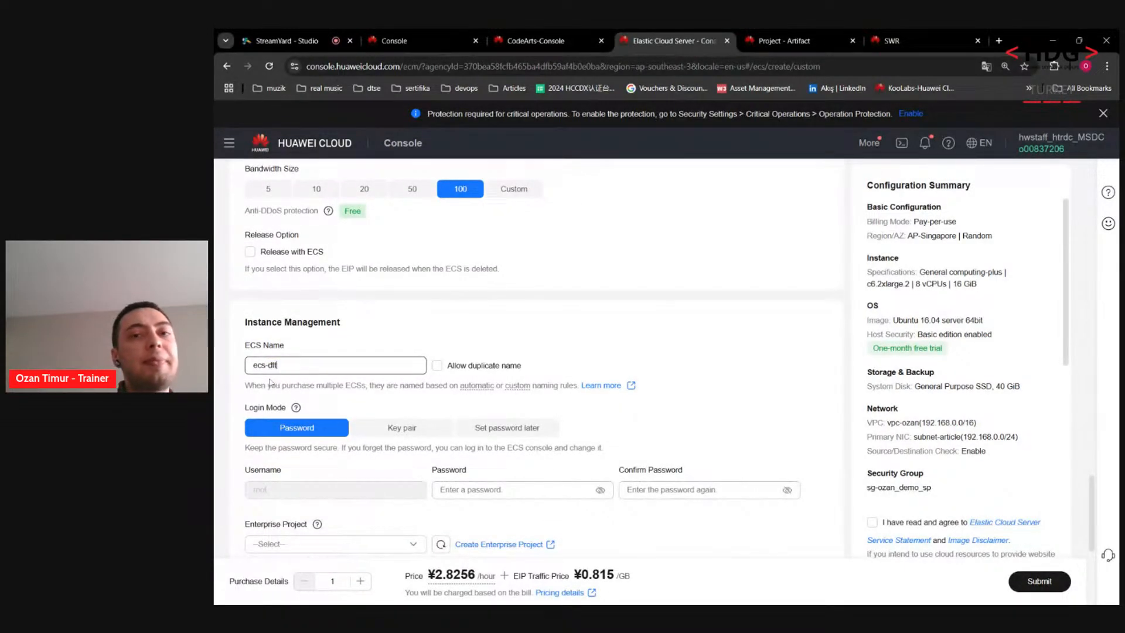
pyautogui.write('ozan')
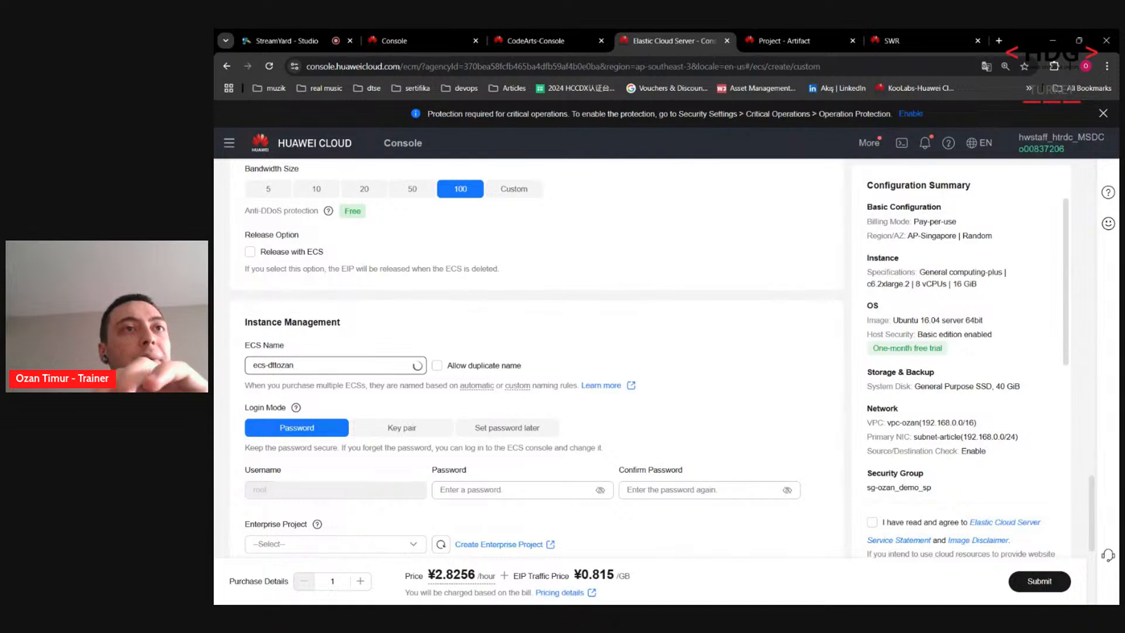
pyautogui.click(234, 397)
# Step: Enter the root password and retype it until the confirmation matches
pyautogui.scroll(-1, 345, 416)
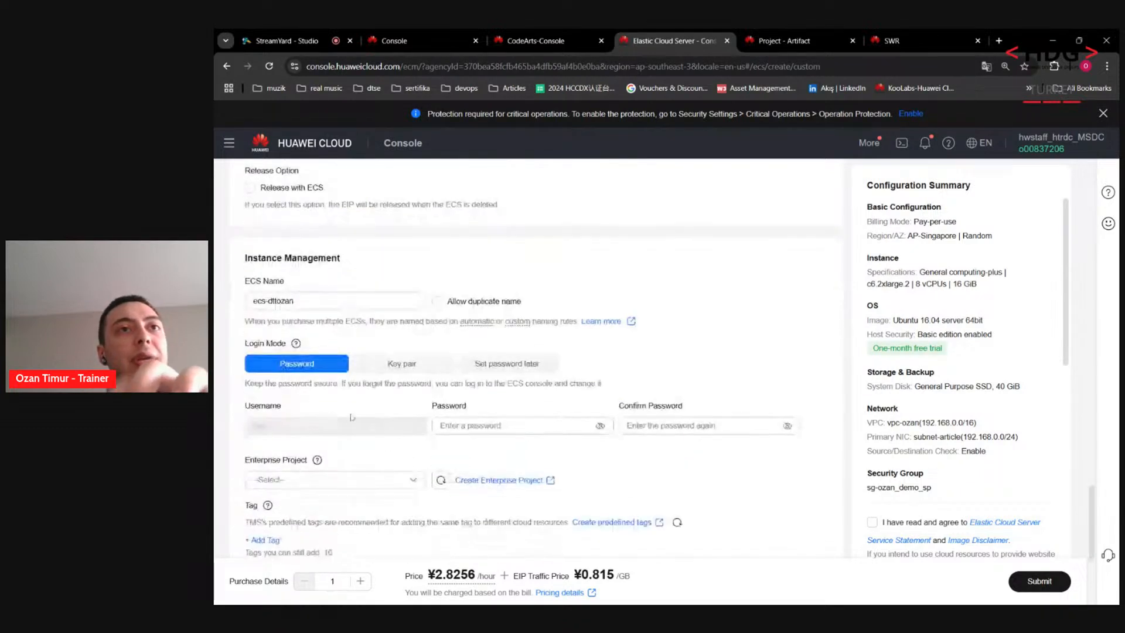
pyautogui.scroll(-1, 491, 375)
pyautogui.click(489, 375)
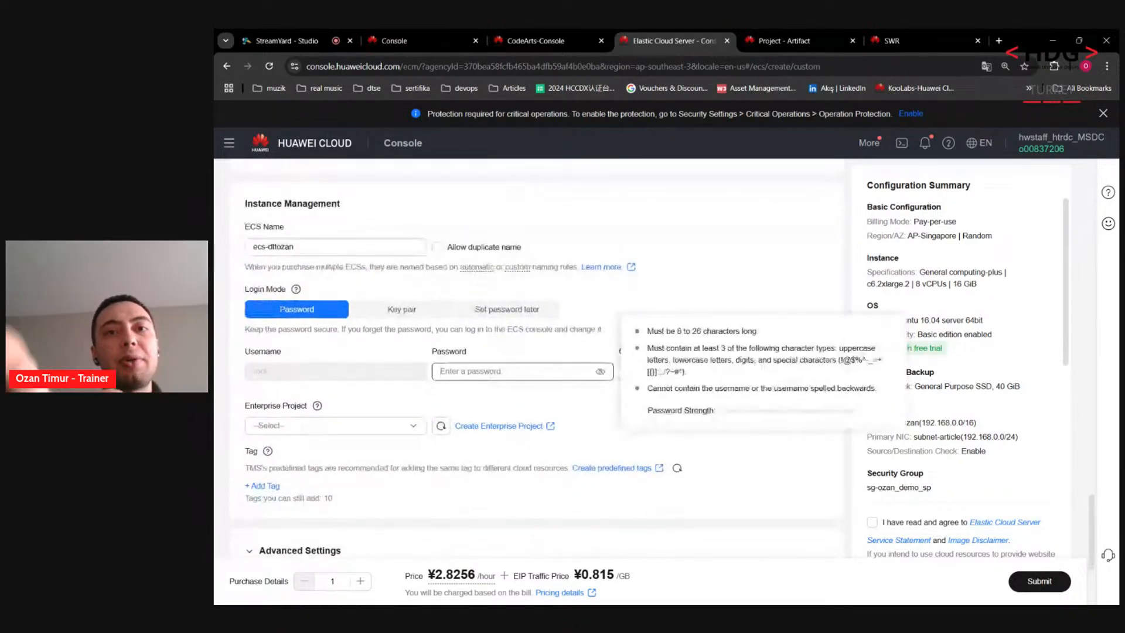
pyautogui.write('•••••••')
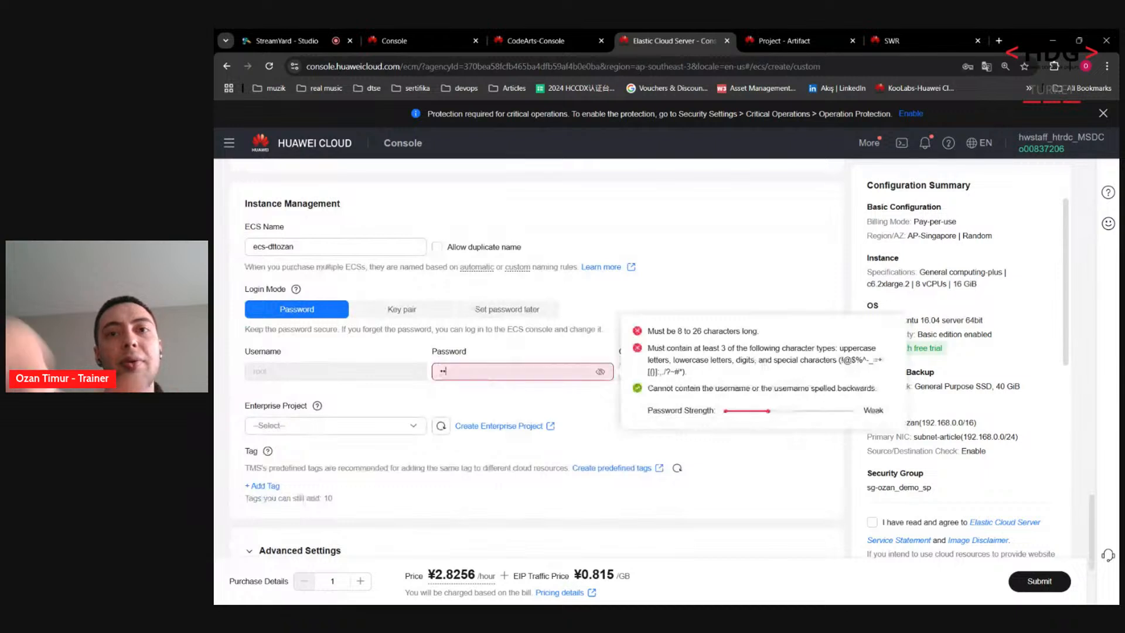
pyautogui.write('•')
pyautogui.press('Tab')
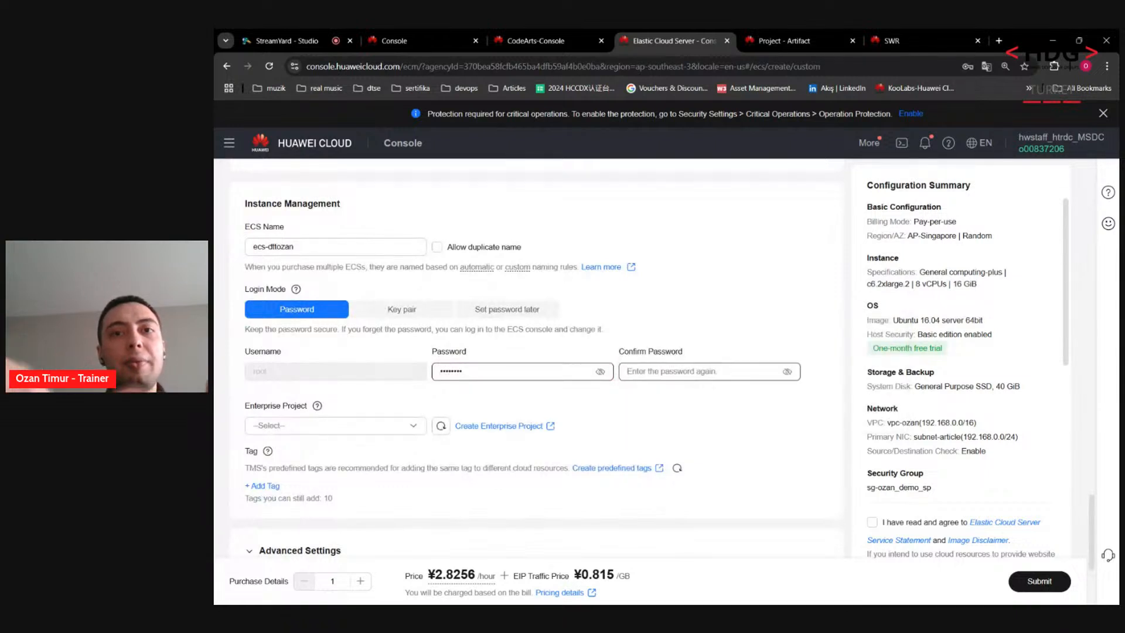
pyautogui.write('••••••••')
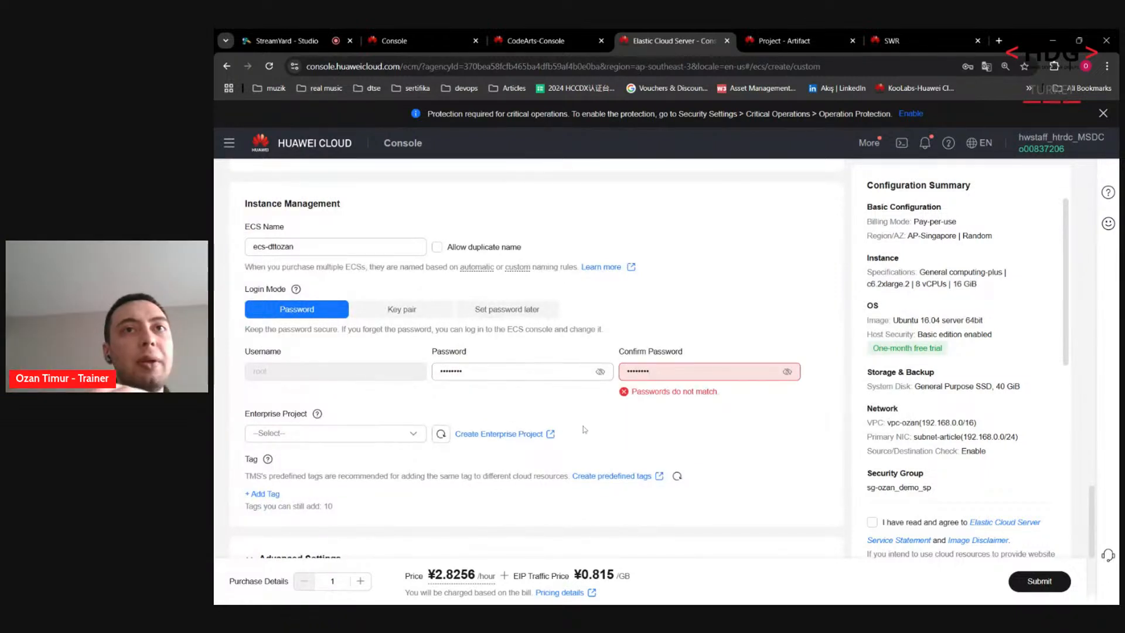
pyautogui.hotkey('ctrl', 'a')
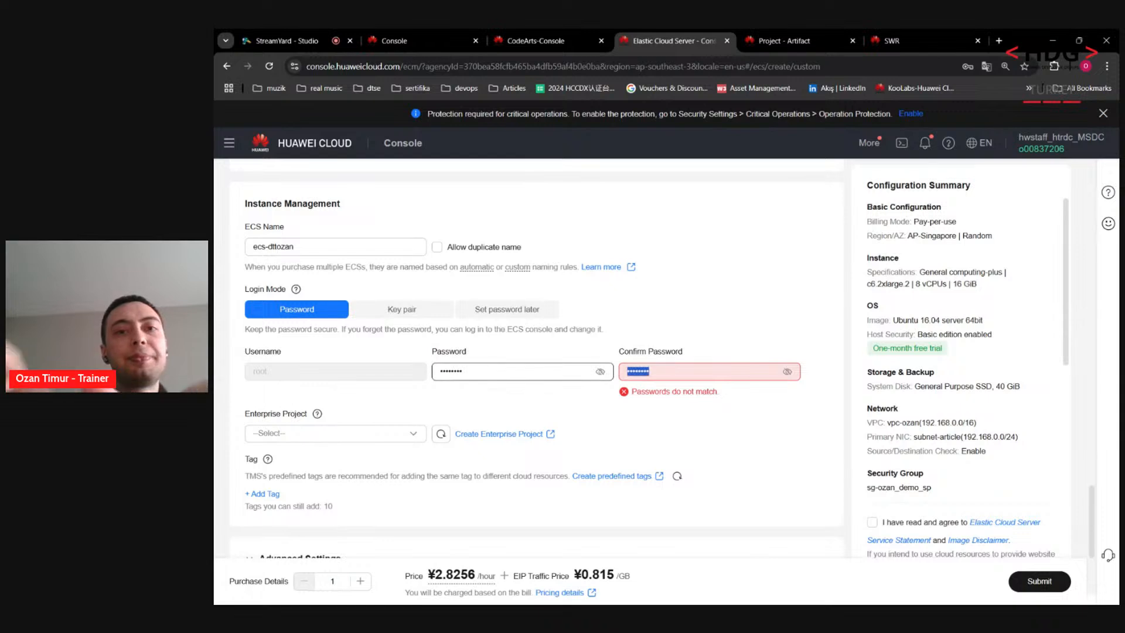
pyautogui.write('•••••')
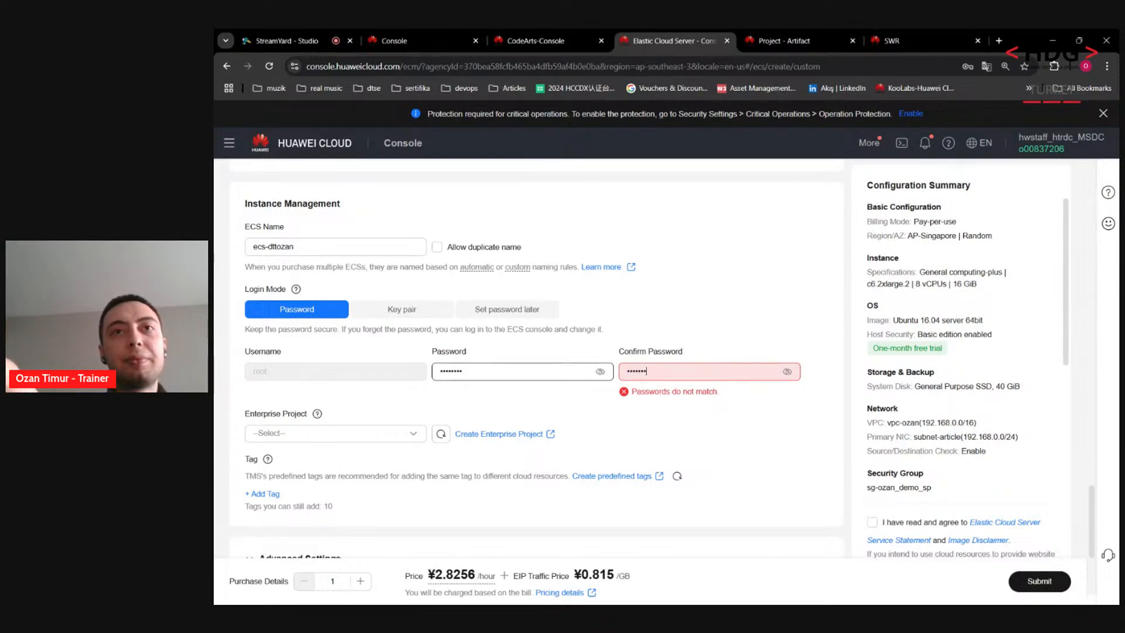
pyautogui.moveTo(487, 371); pyautogui.dragTo(304, 365)
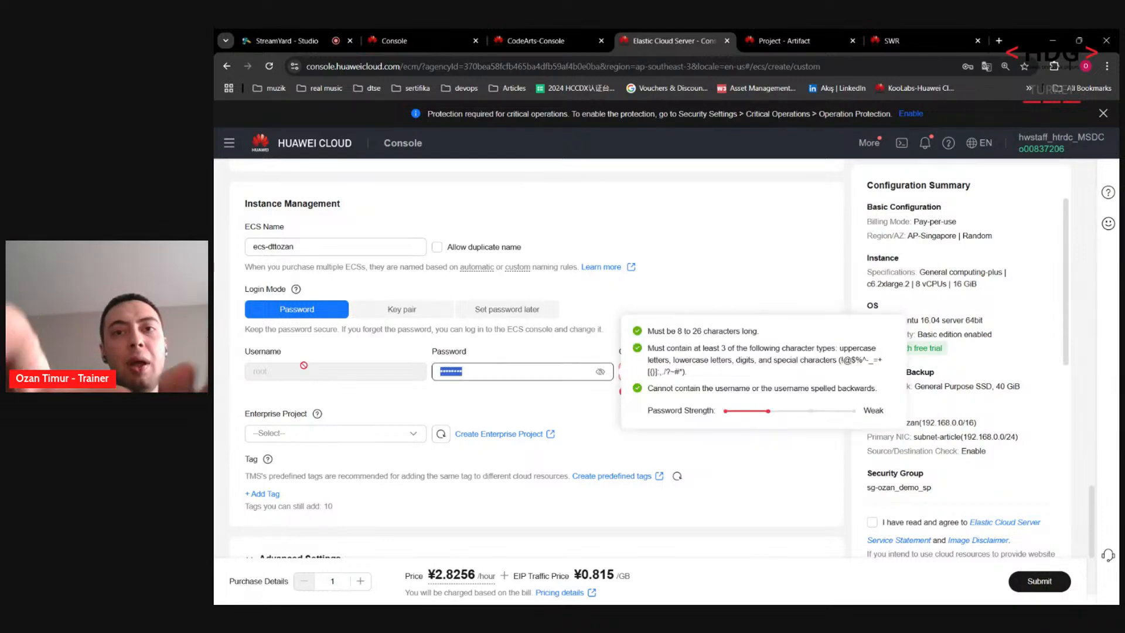
pyautogui.write('••••••••')
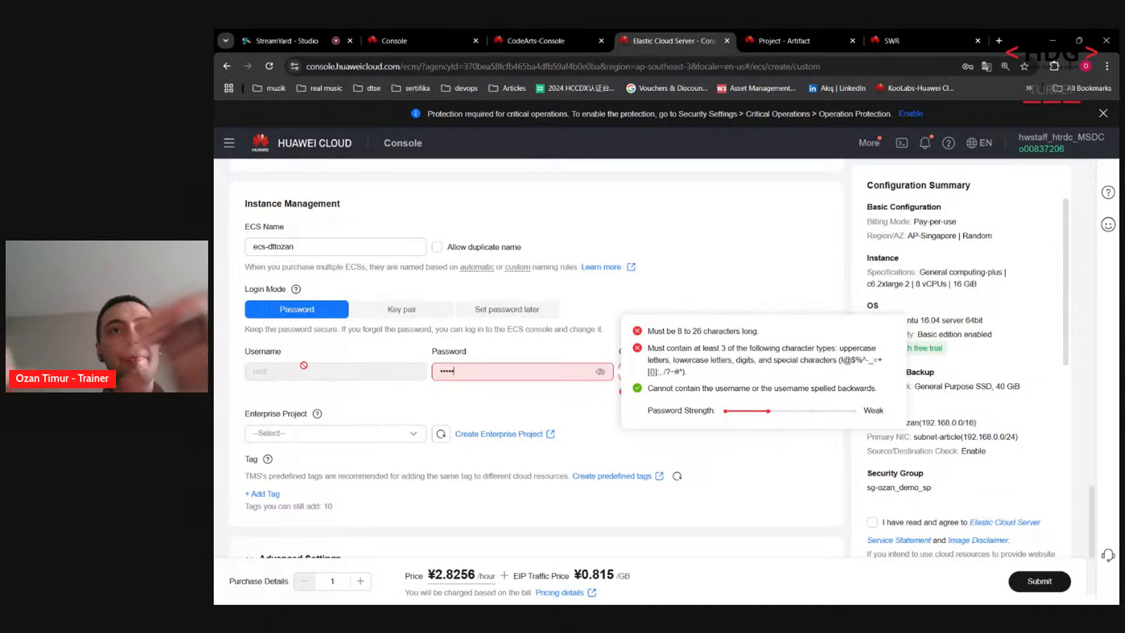
pyautogui.click(225, 368)
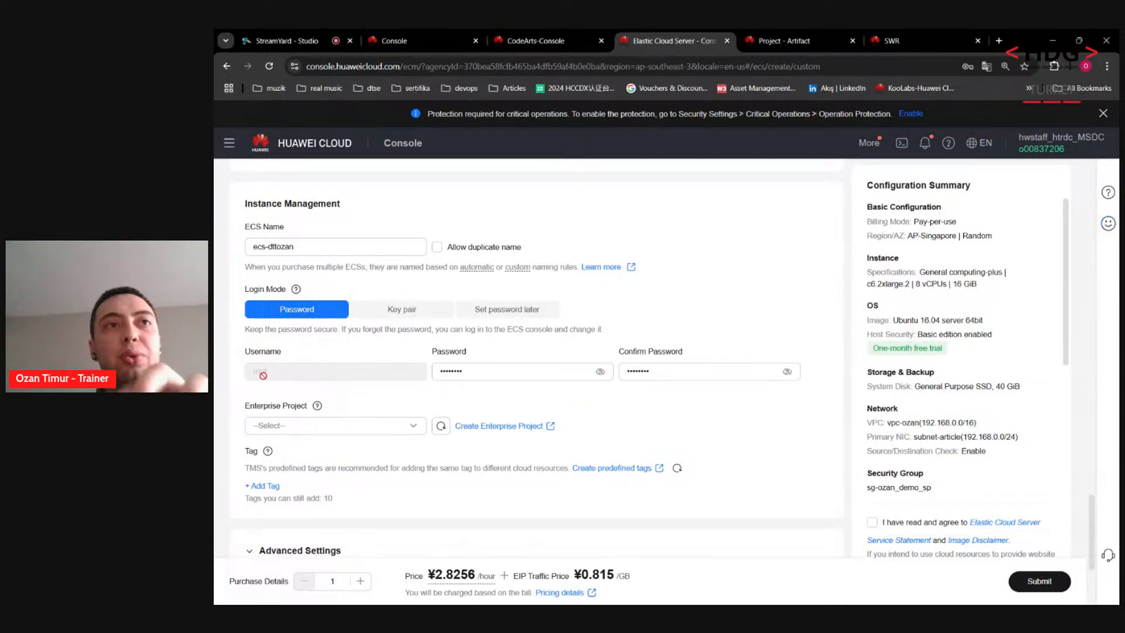
# Step: Search for and select the owner's personal enterprise project
pyautogui.scroll(-1, 269, 386)
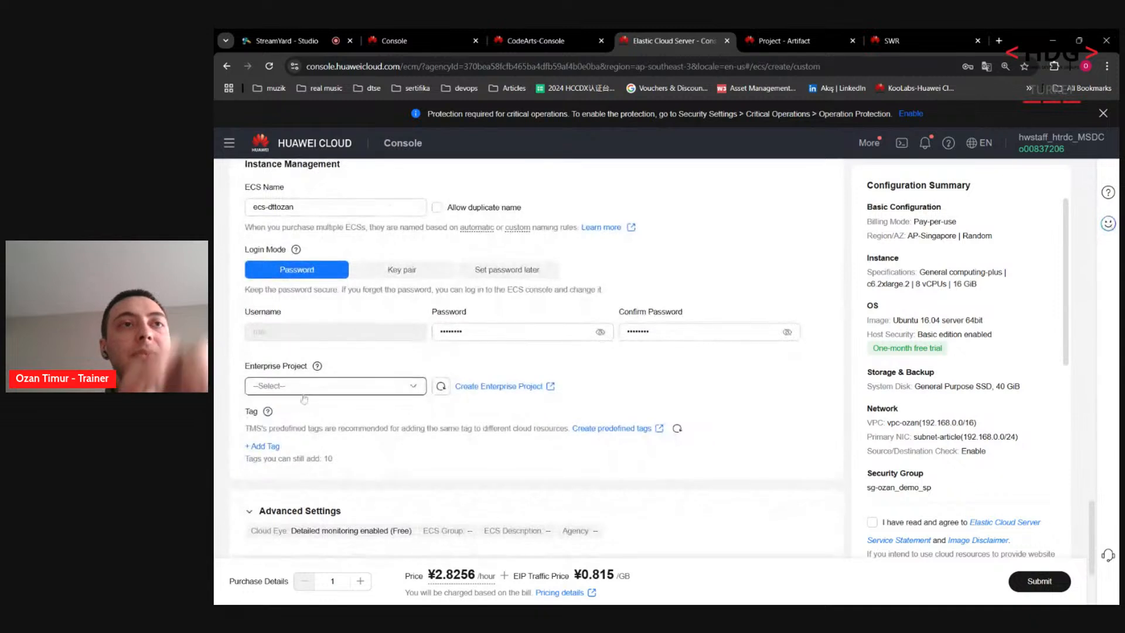
pyautogui.click(305, 393)
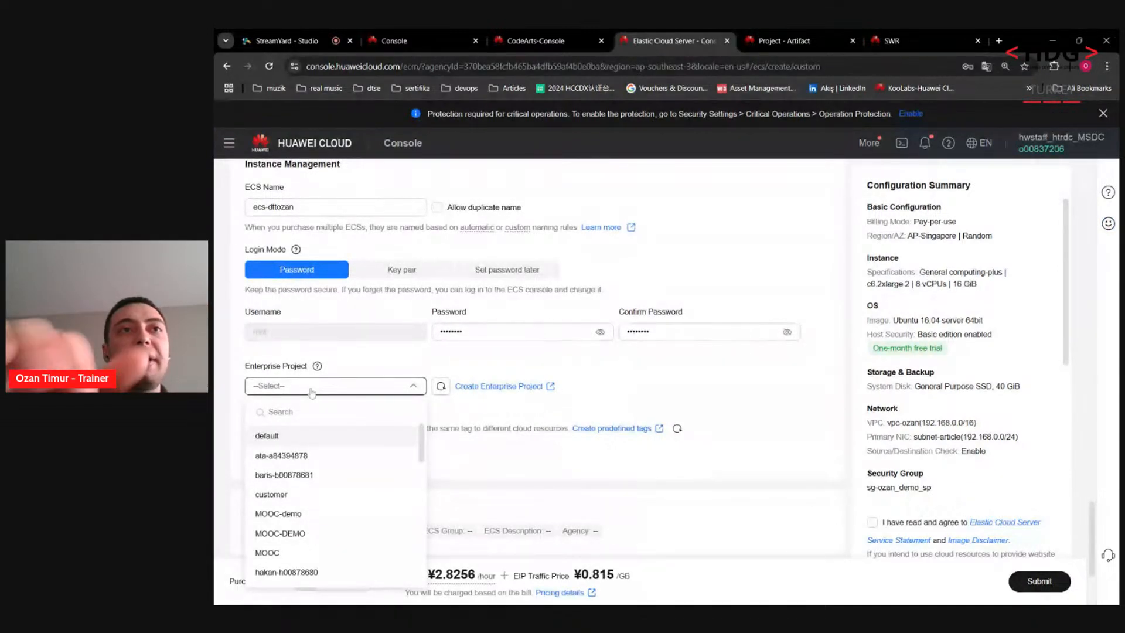
pyautogui.write('o')
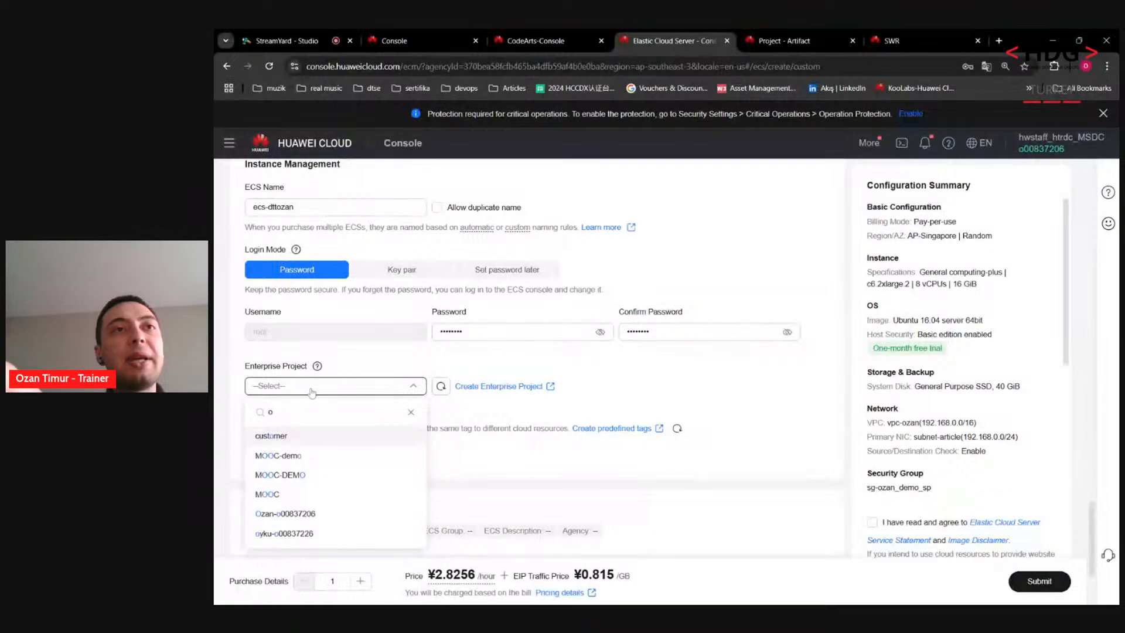
pyautogui.write('z')
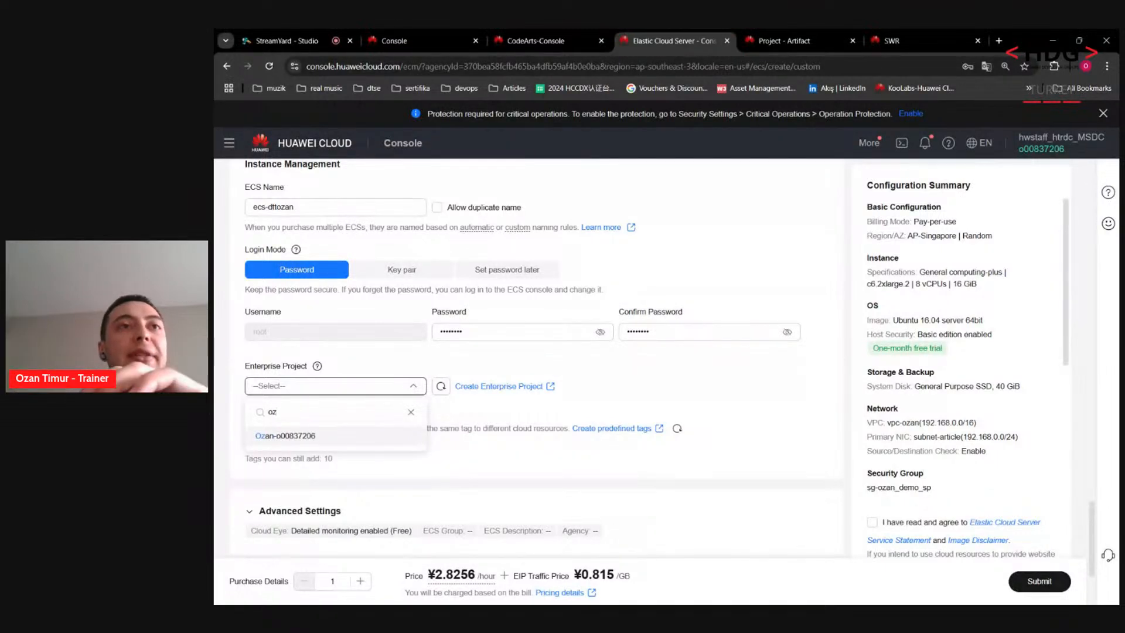
pyautogui.click(300, 436)
pyautogui.scroll(-2, 536, 458)
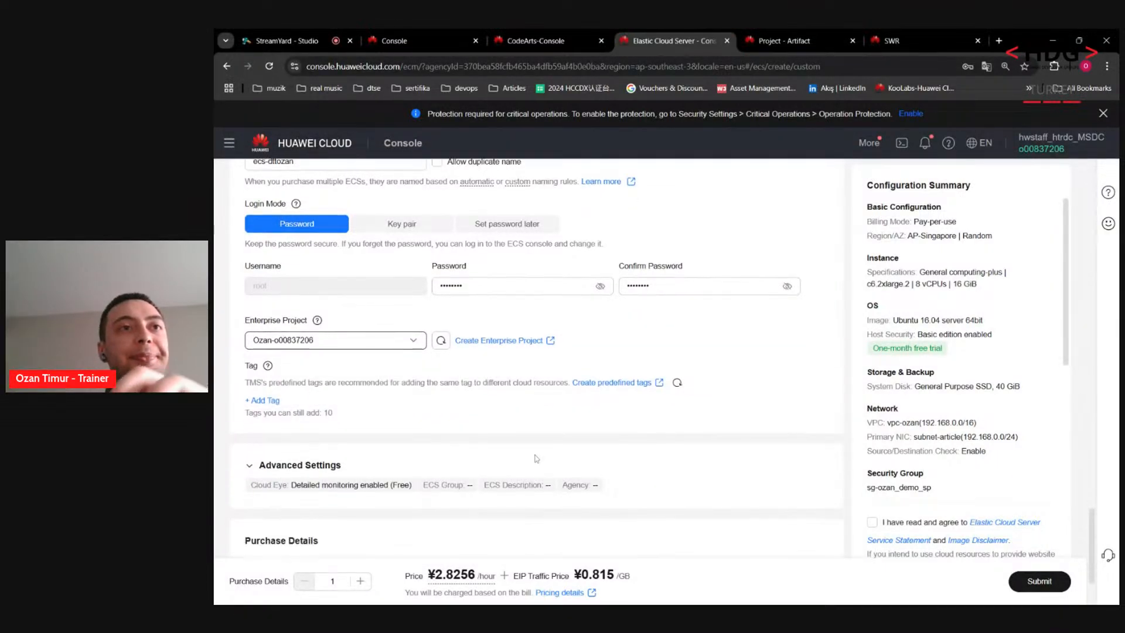
pyautogui.scroll(-1, 528, 459)
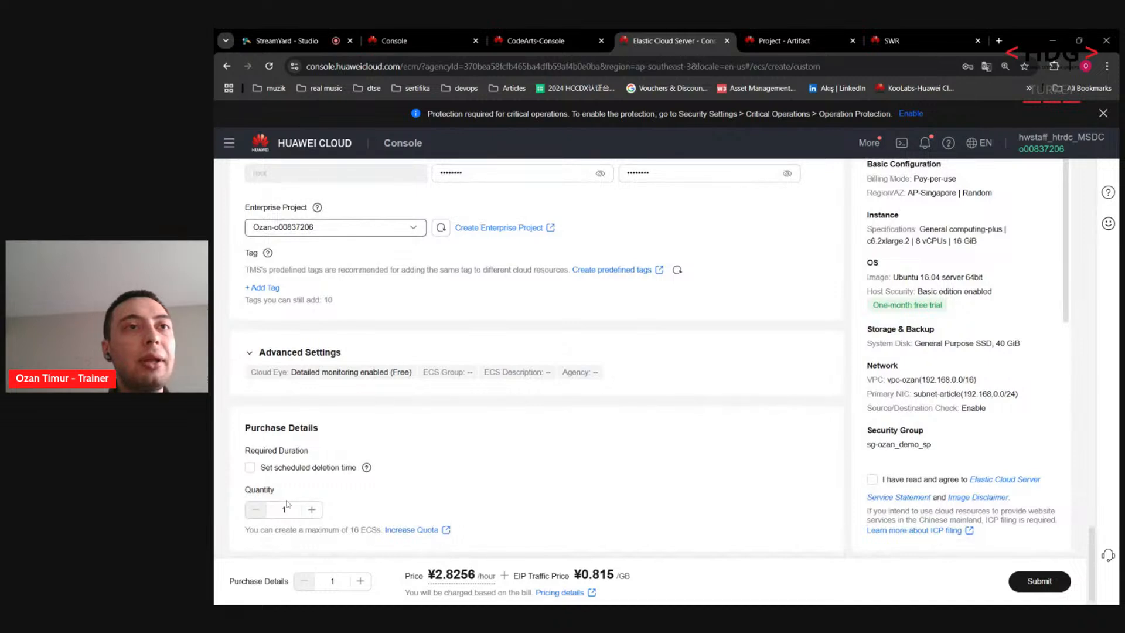
# Step: Schedule automatic deletion for Dec 05, 2024 at 17:15 and accept the agreement
pyautogui.click(254, 466)
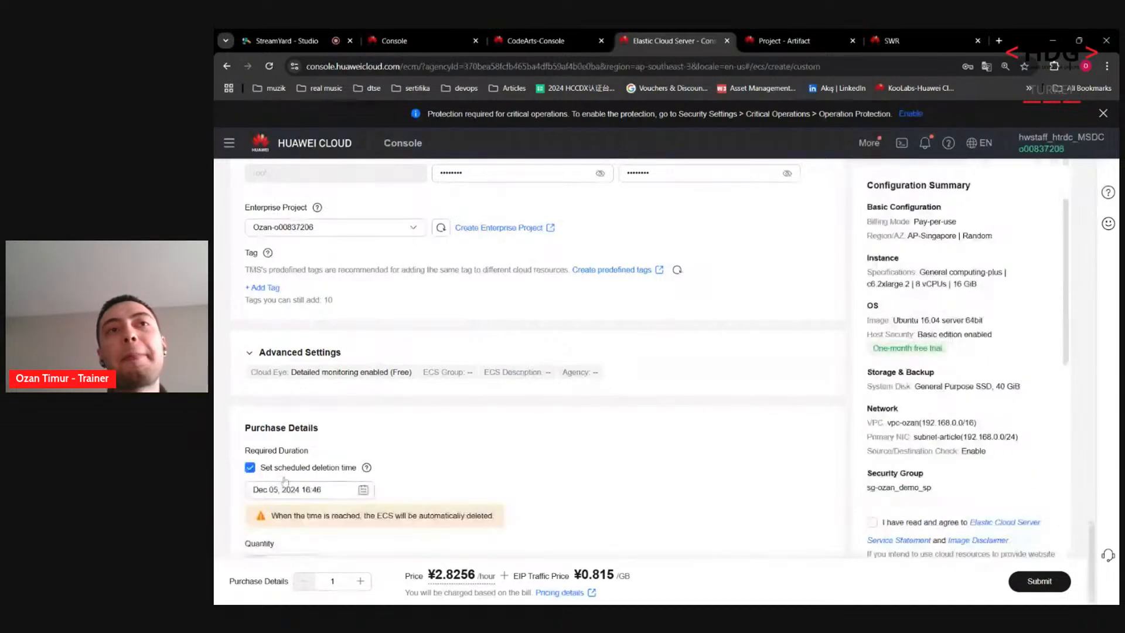
pyautogui.scroll(-1, 285, 480)
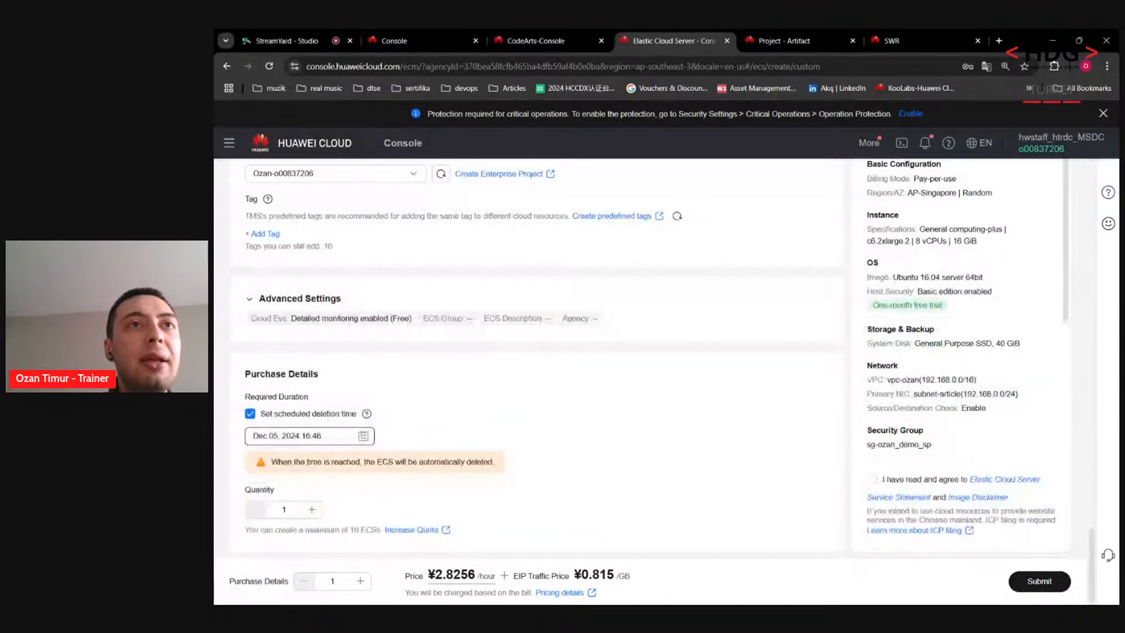
pyautogui.click(352, 437)
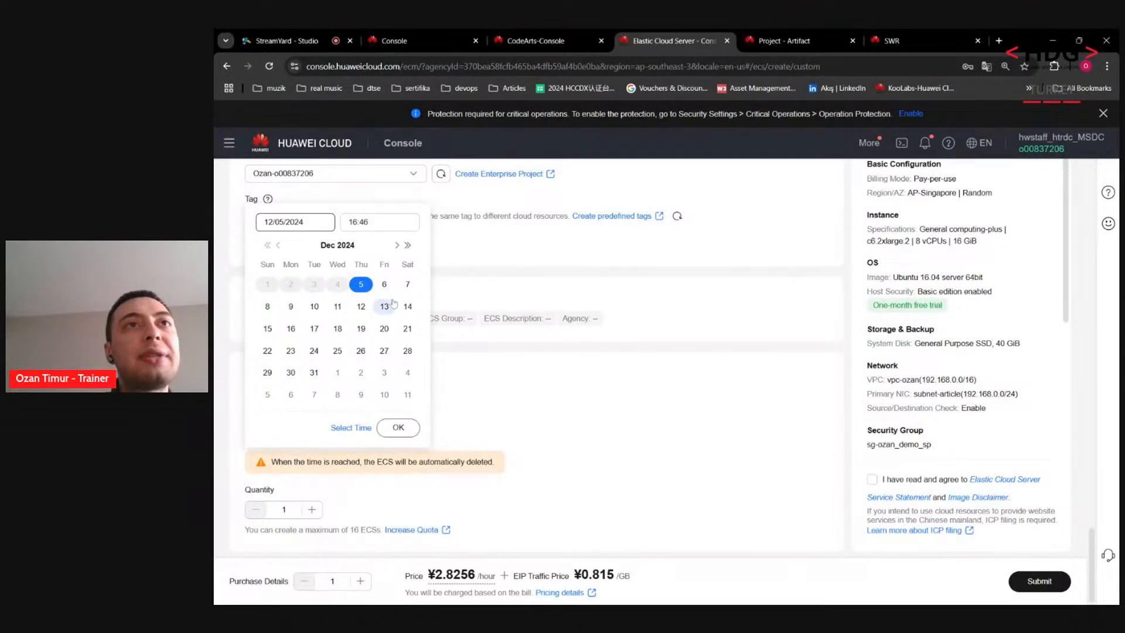
pyautogui.click(344, 222)
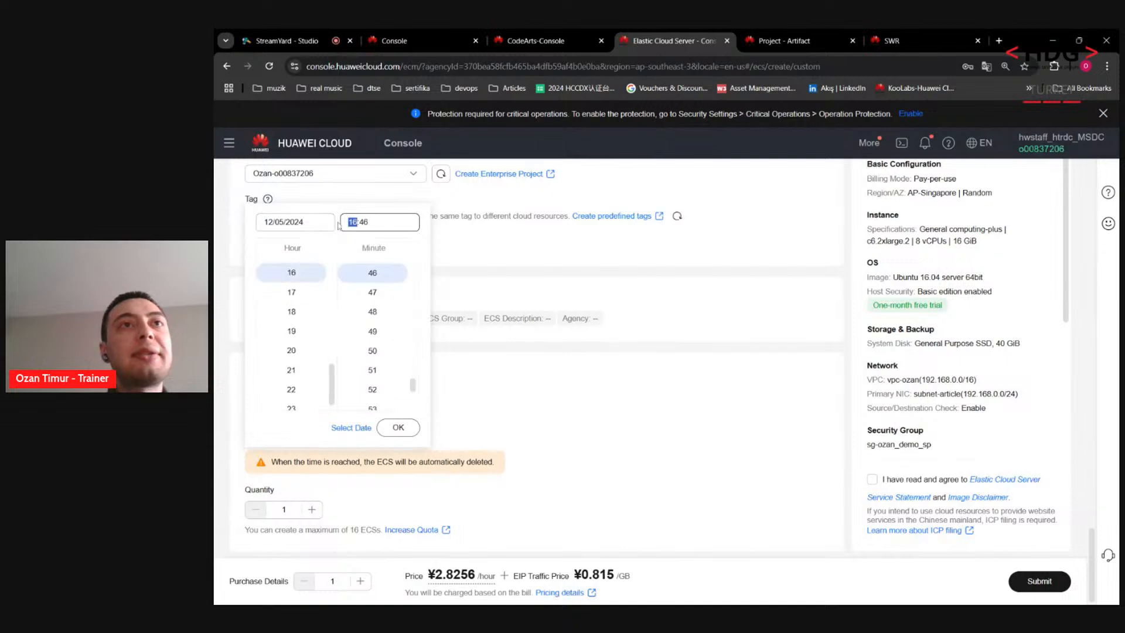
pyautogui.write('17')
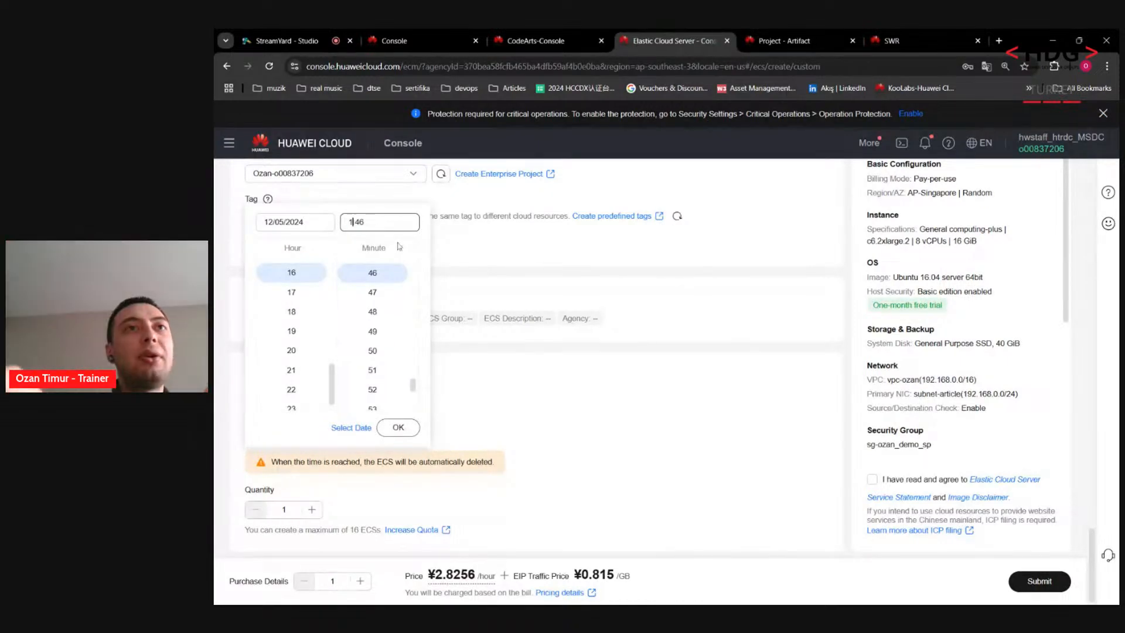
pyautogui.press('BackSpace')
pyautogui.press('BackSpace')
pyautogui.write('15')
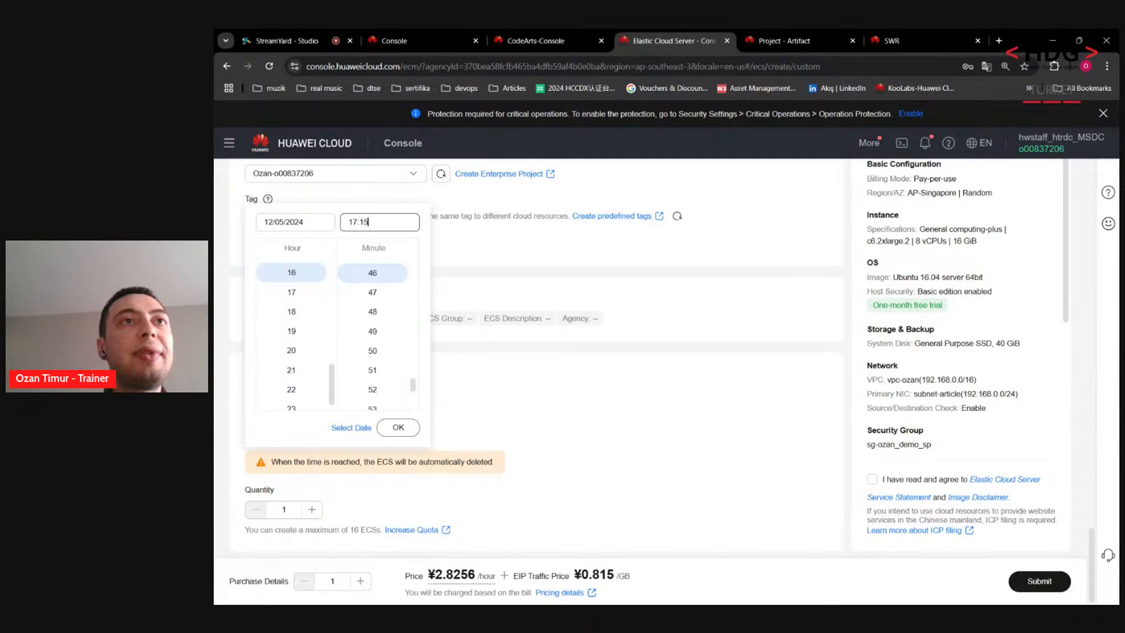
pyautogui.click(399, 428)
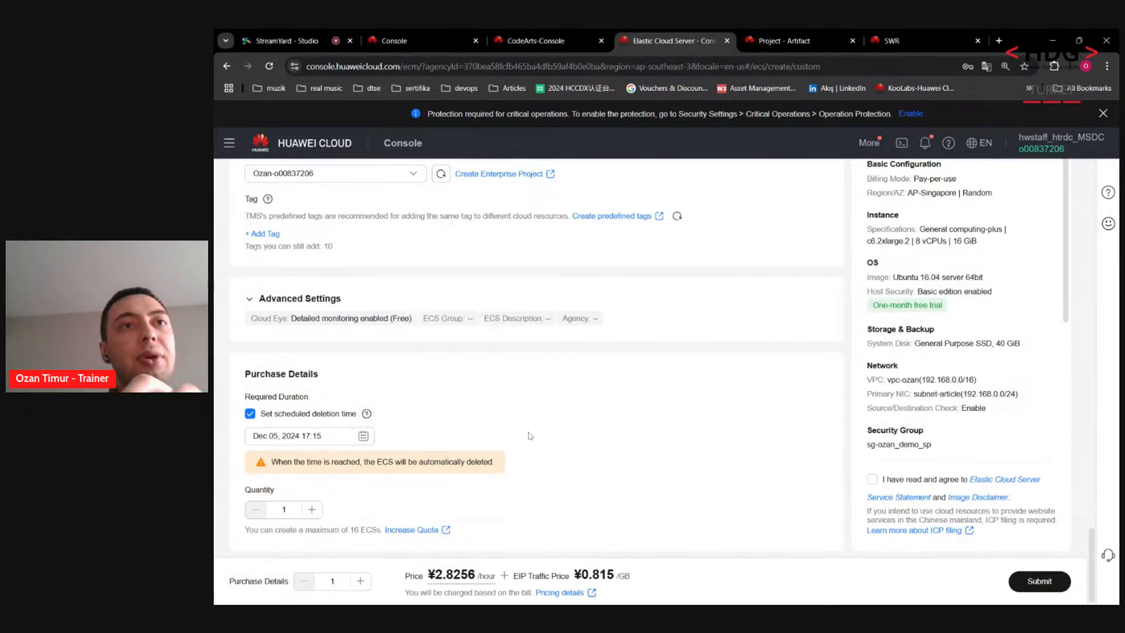
pyautogui.click(872, 480)
# Step: Submit the server purchase request and return to the Elastic Cloud Server list
pyautogui.click(1039, 581)
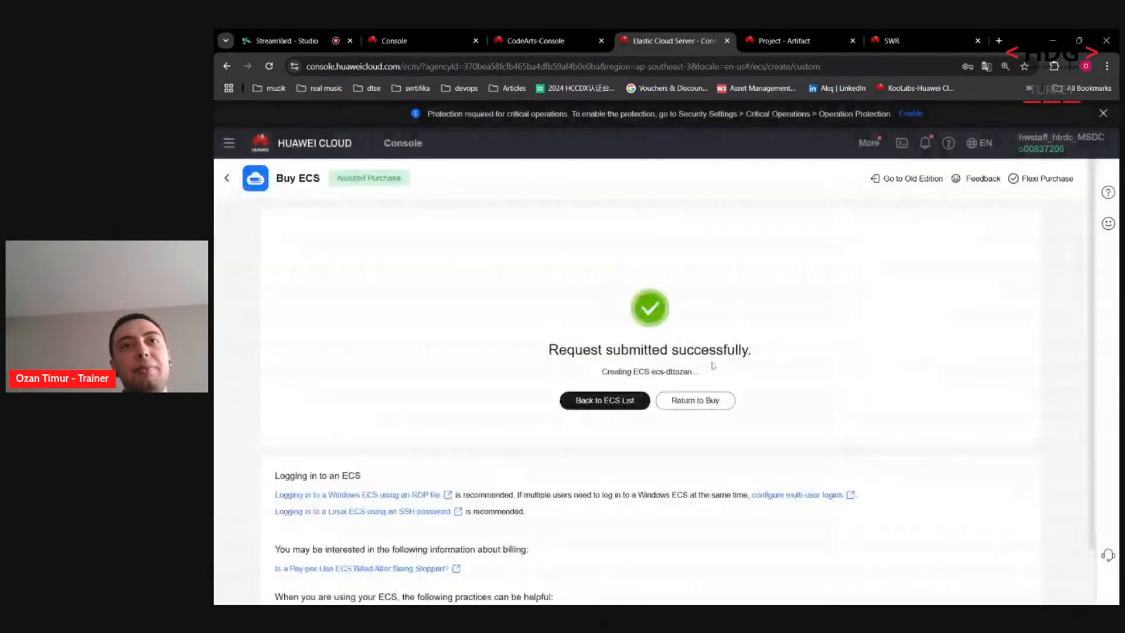
pyautogui.click(626, 402)
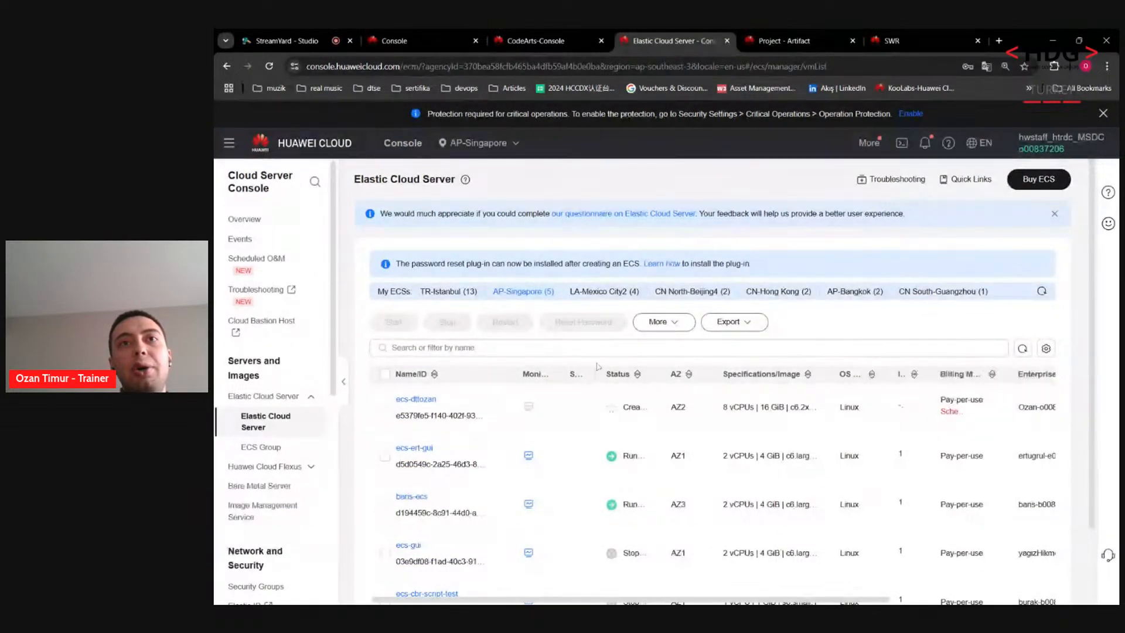
pyautogui.click(1023, 349)
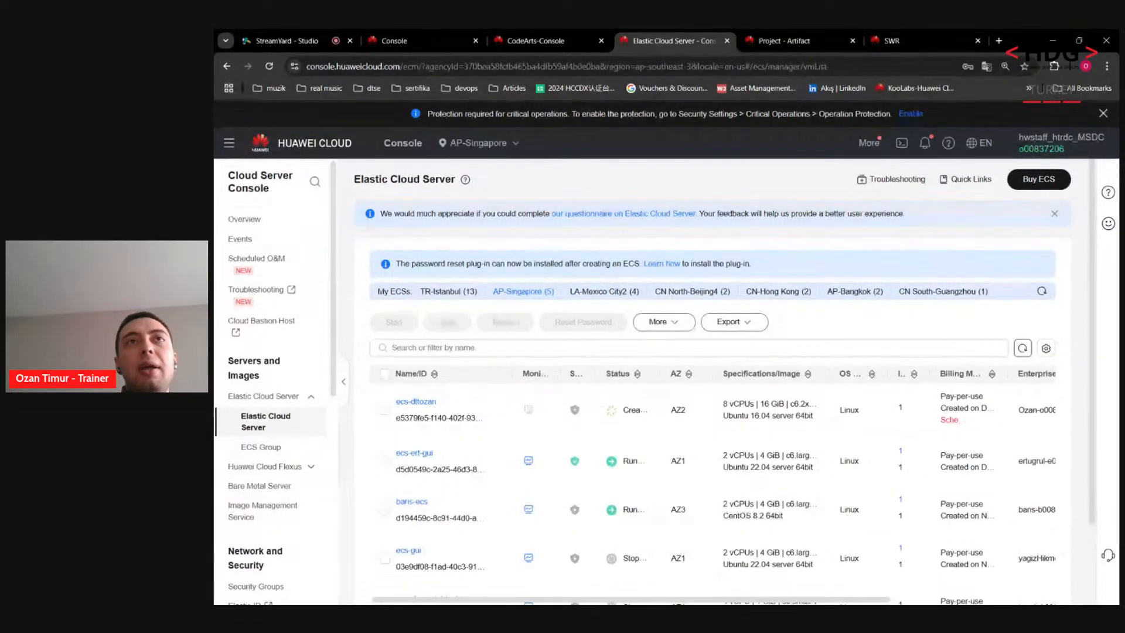
# Step: Refresh the server list repeatedly until the new server shows Running
pyautogui.click(324, 36)
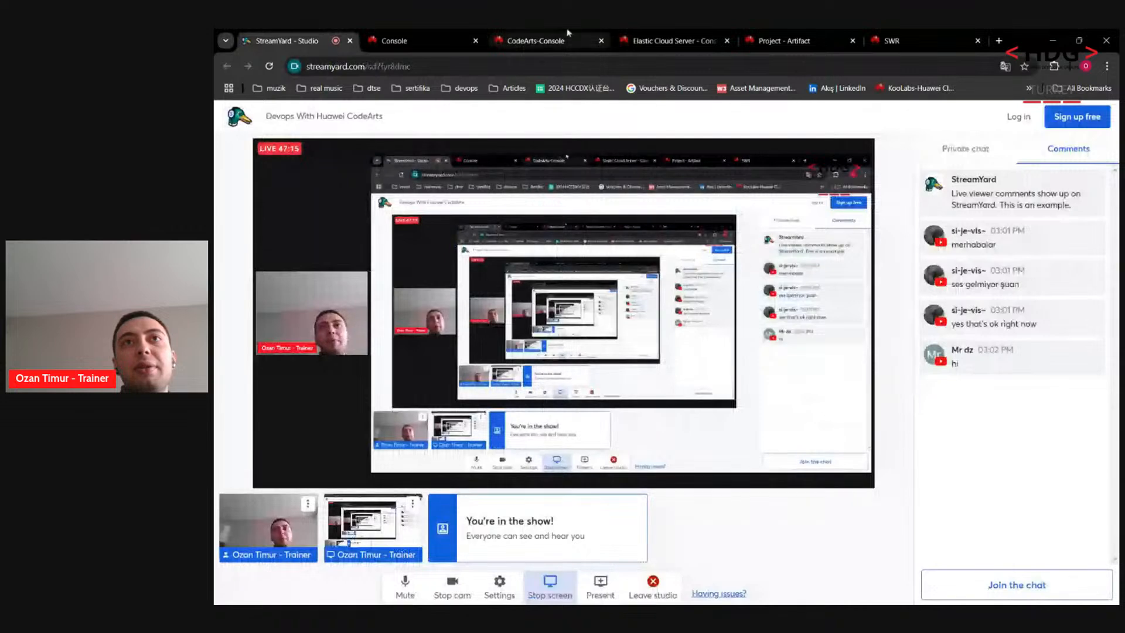
pyautogui.click(646, 37)
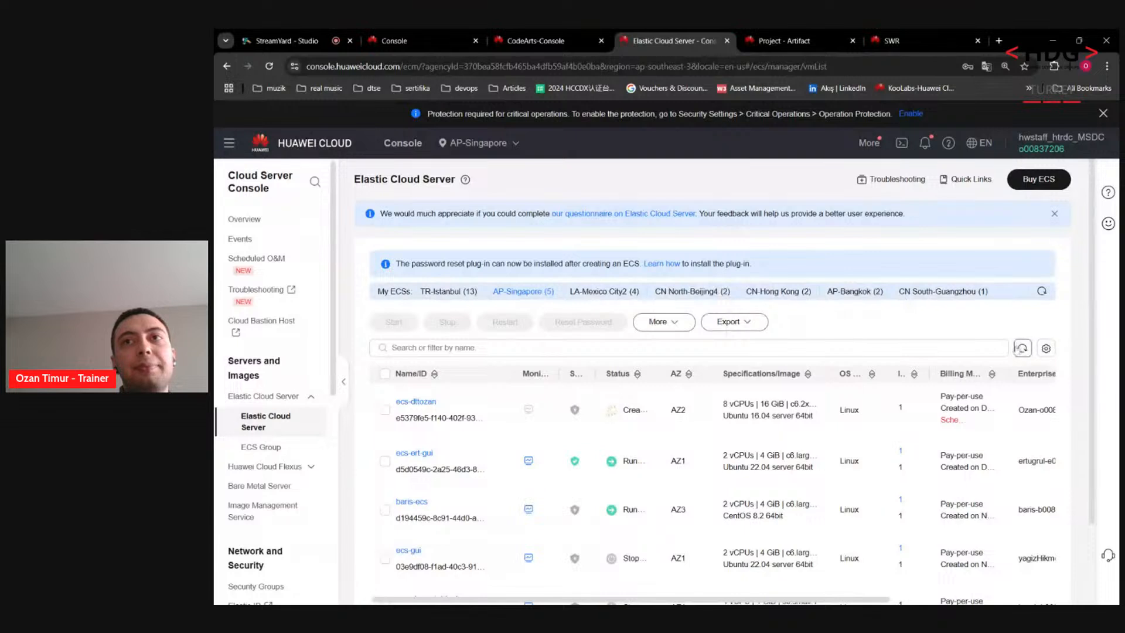
pyautogui.click(1019, 348)
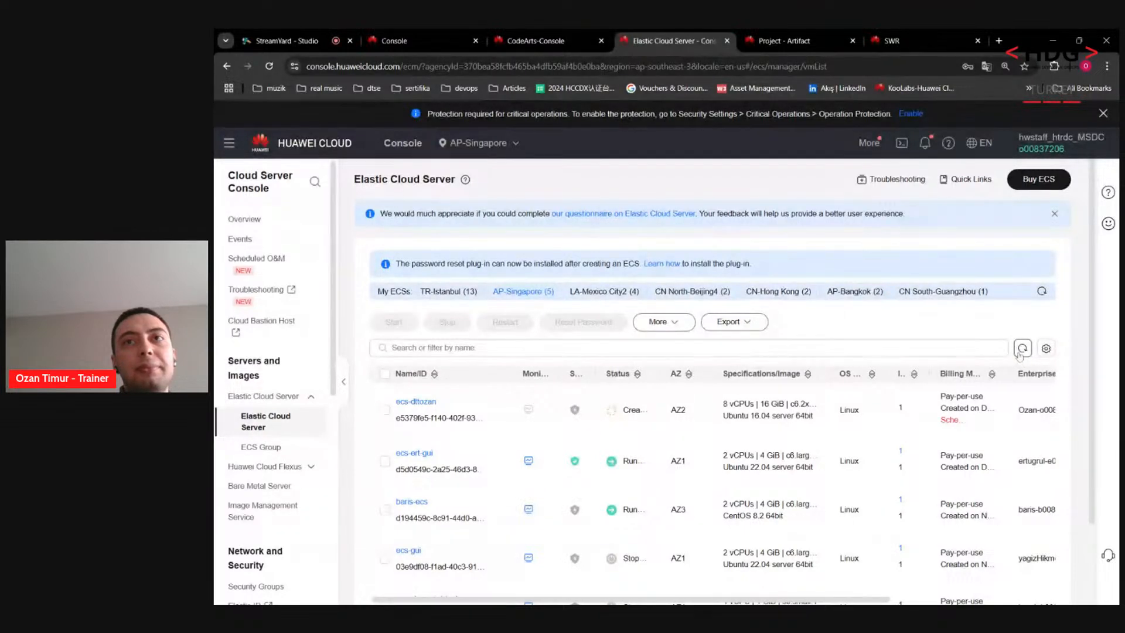
pyautogui.click(1021, 349)
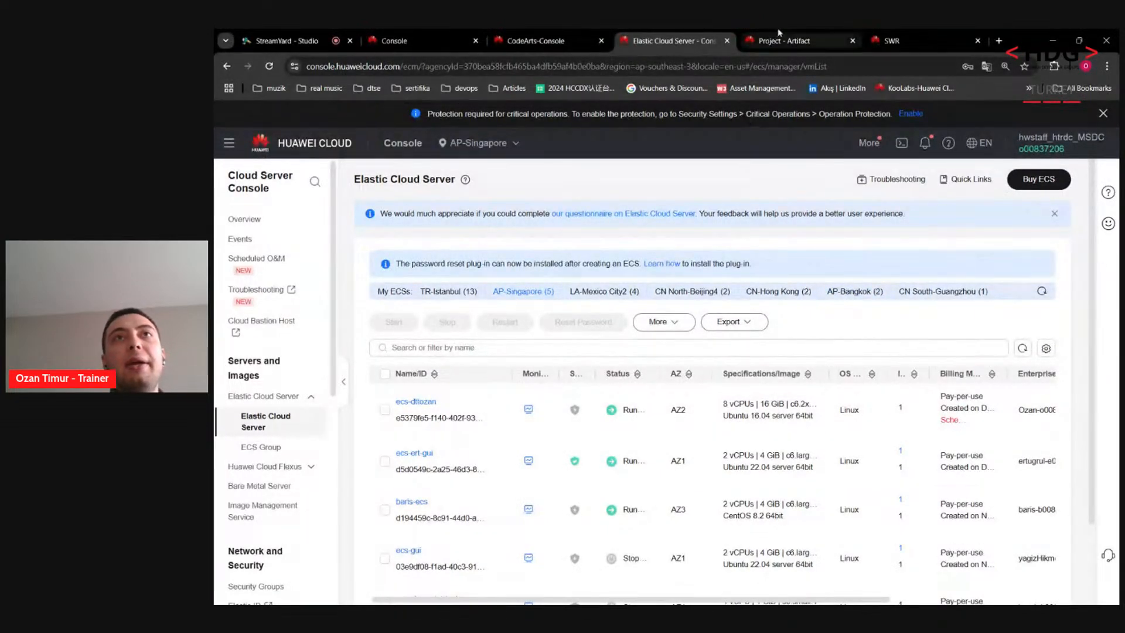
pyautogui.click(812, 36)
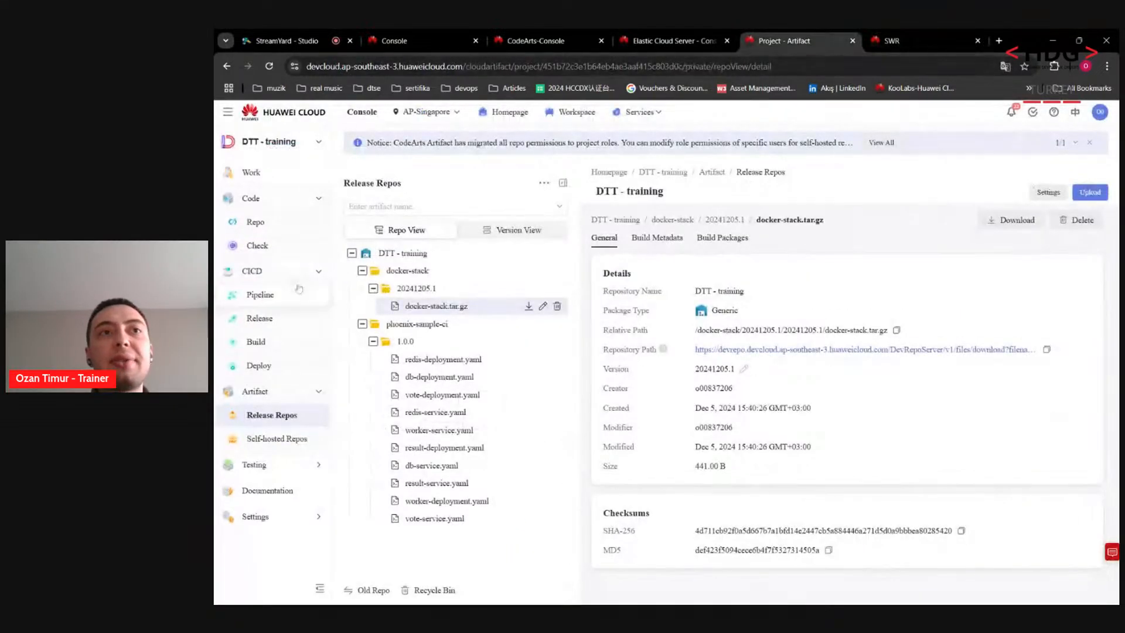
# Step: Go to the DTT - training project's Settings > General > Basic Resources page
pyautogui.moveTo(270, 515)
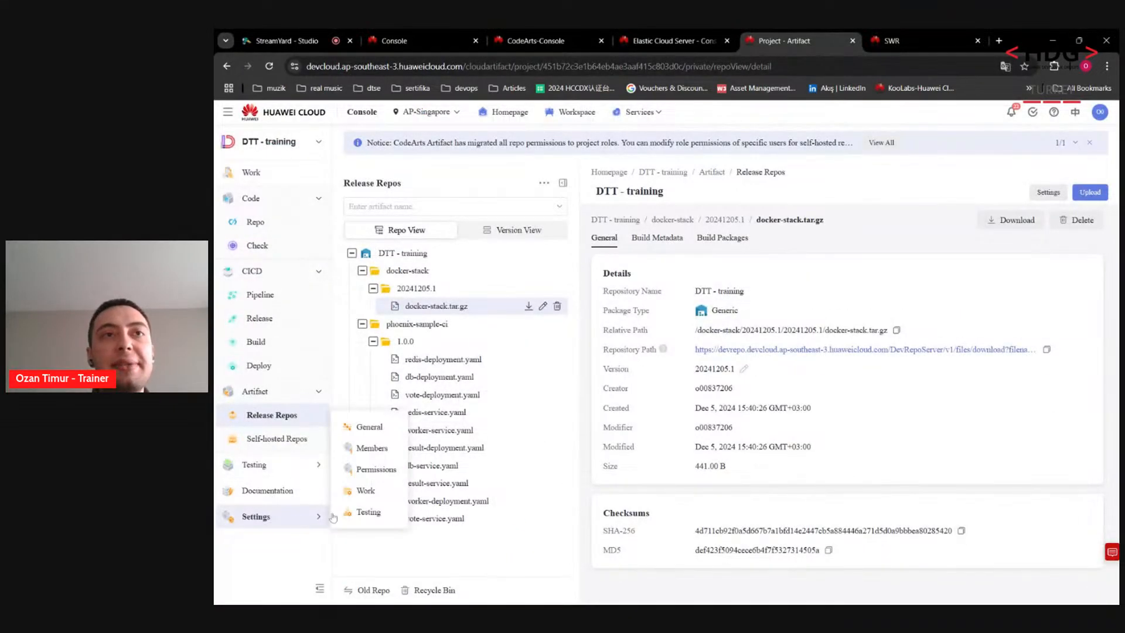
pyautogui.click(359, 429)
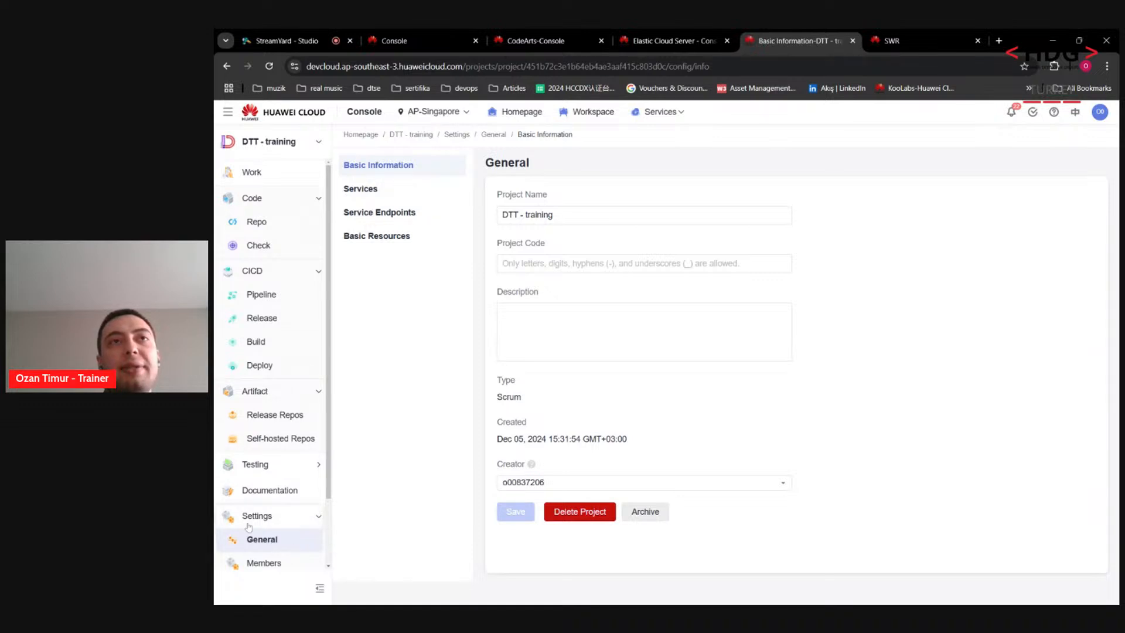
pyautogui.click(362, 240)
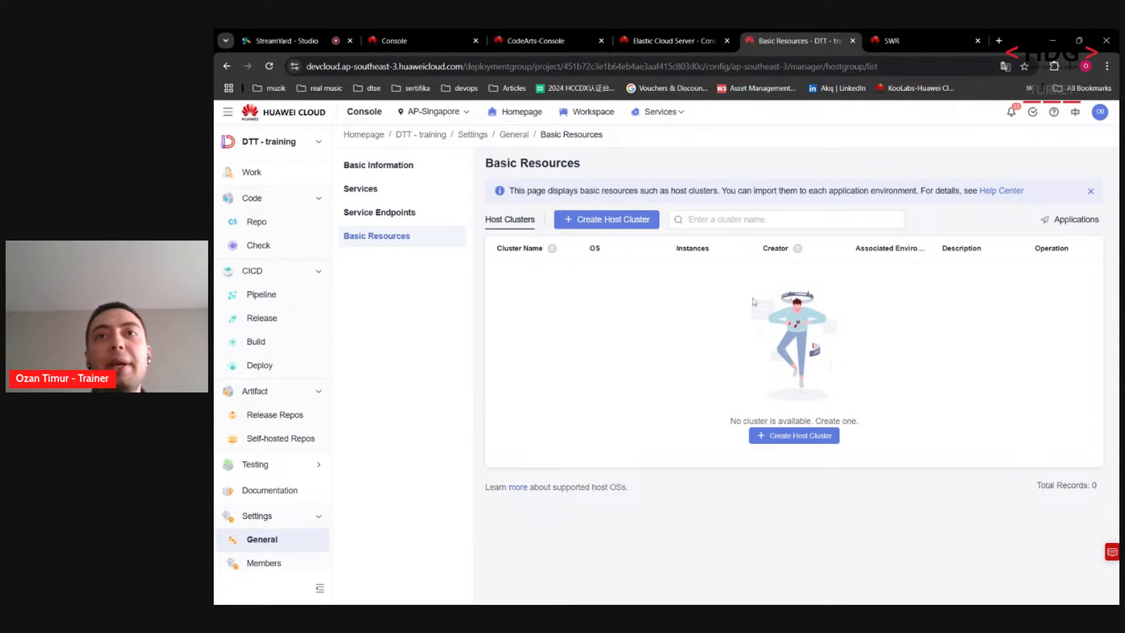
# Step: Create a Linux direct-connection host cluster named dtt-host and list ECS hosts to add
pyautogui.click(787, 438)
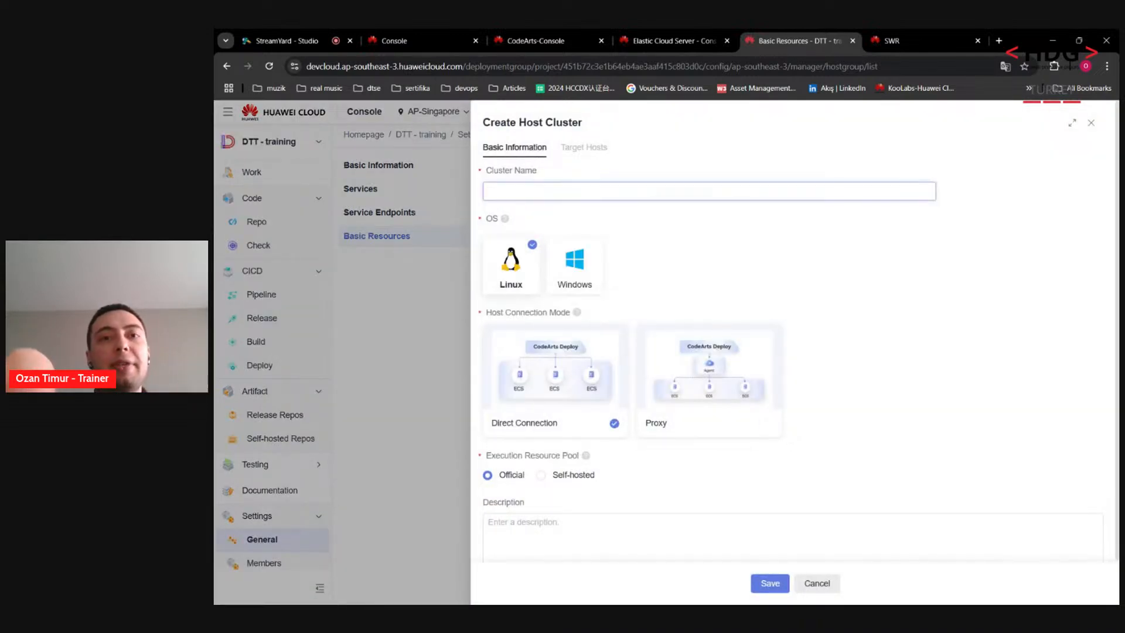
pyautogui.write('dtt-host')
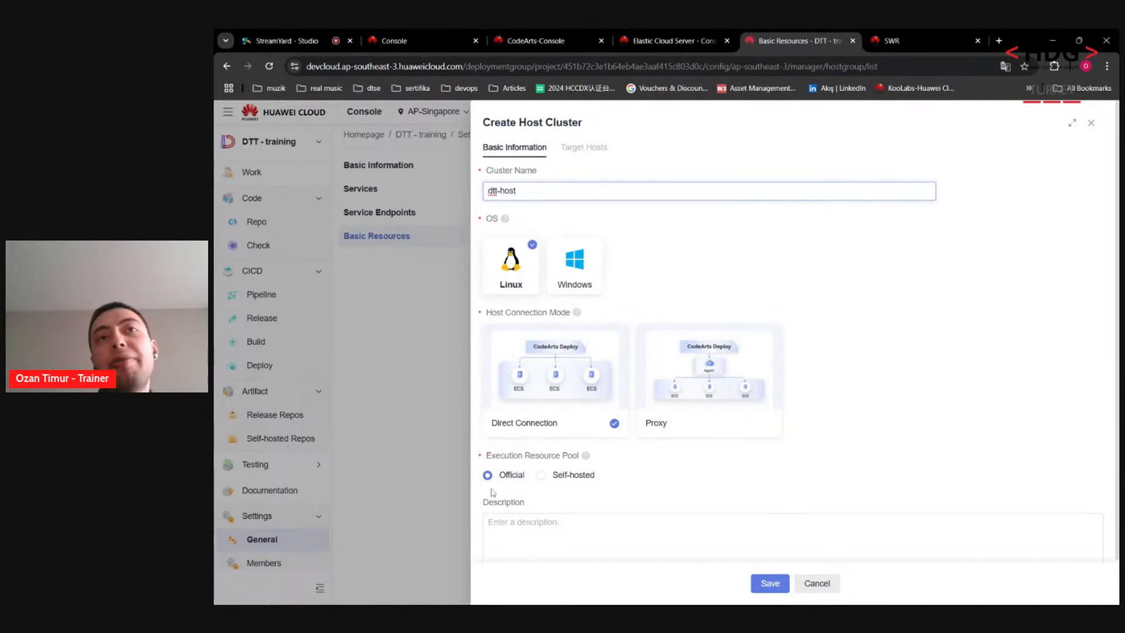
pyautogui.click(777, 585)
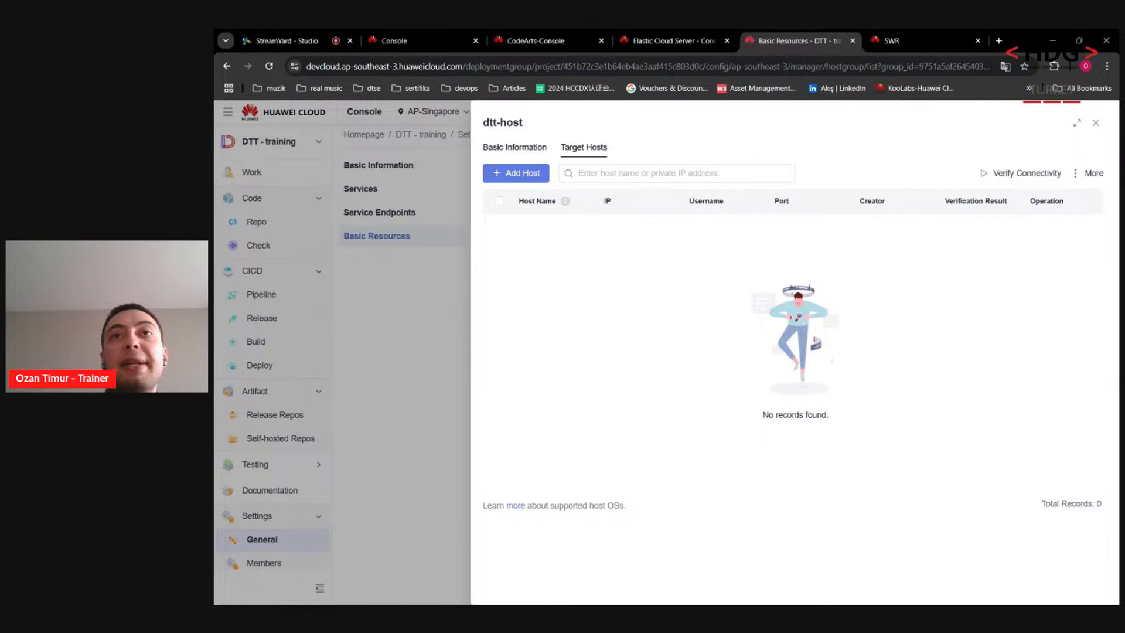
pyautogui.click(498, 174)
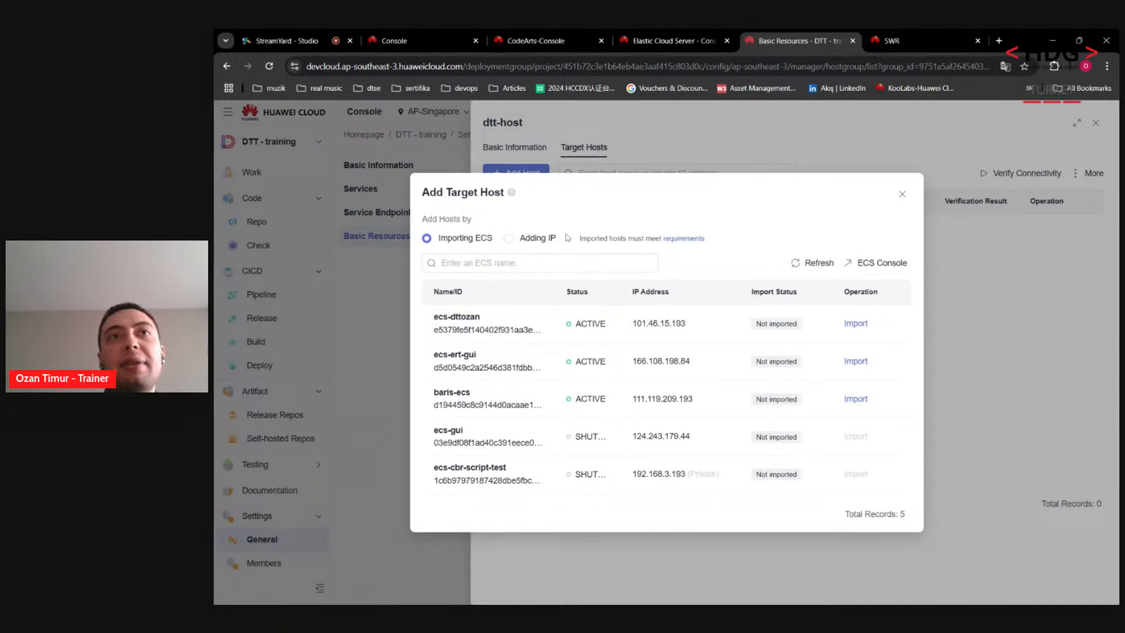
pyautogui.click(508, 238)
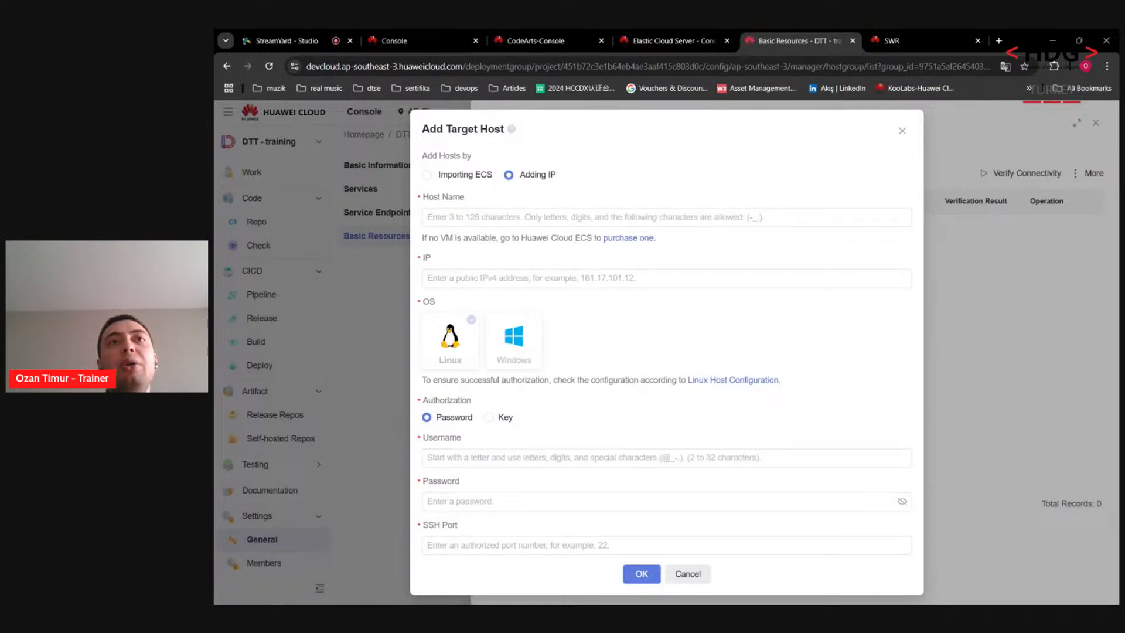
pyautogui.click(428, 218)
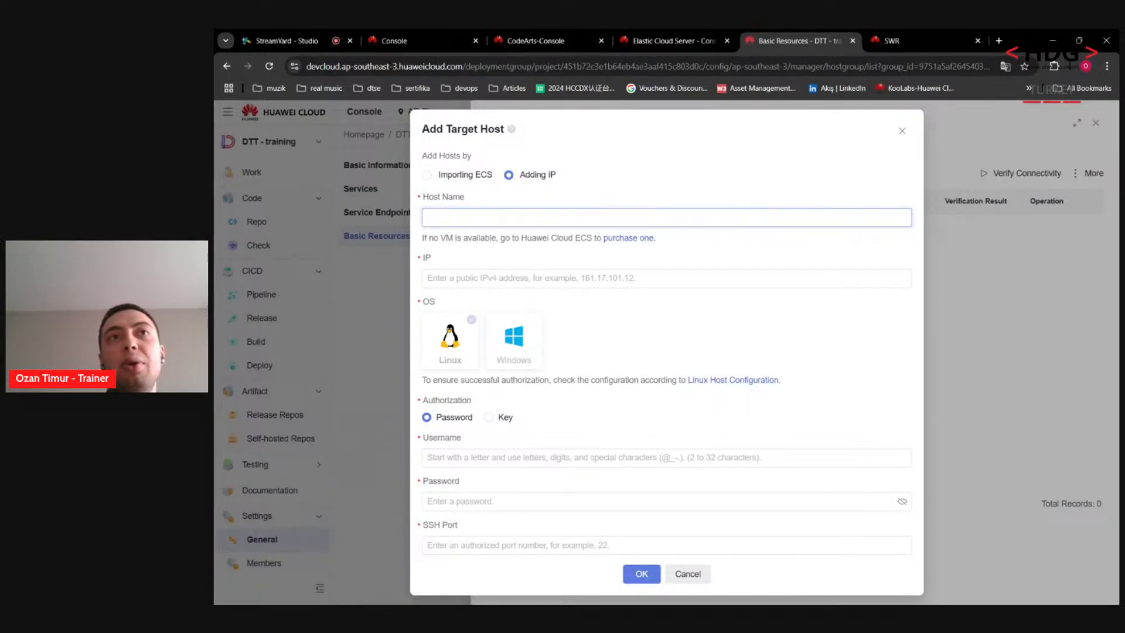
pyautogui.click(427, 275)
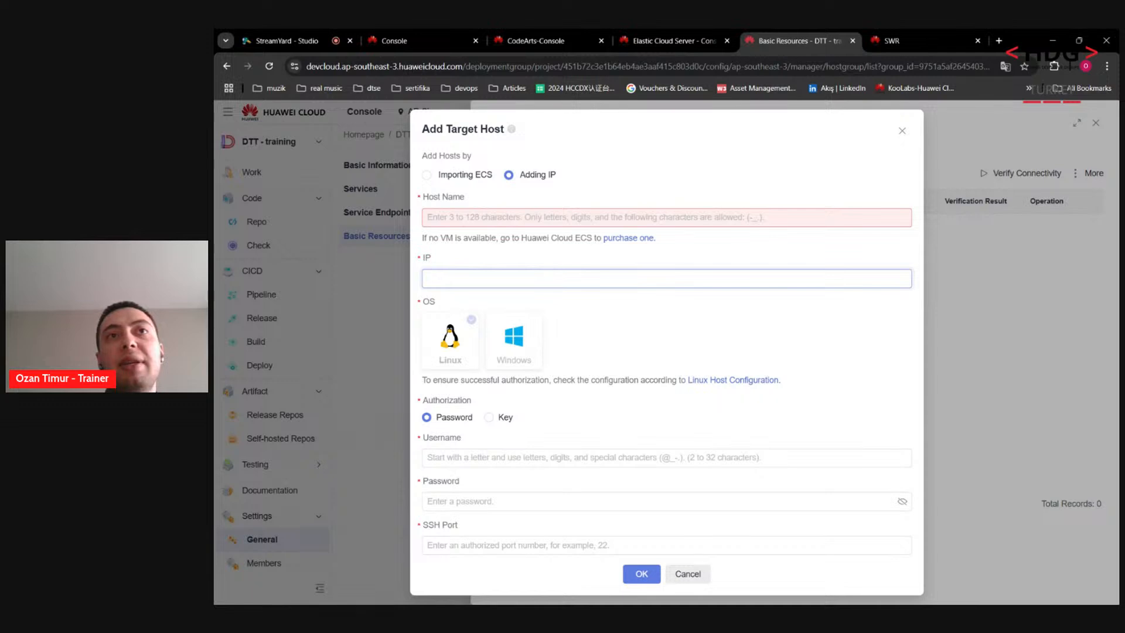
pyautogui.moveTo(422, 257); pyautogui.dragTo(432, 257)
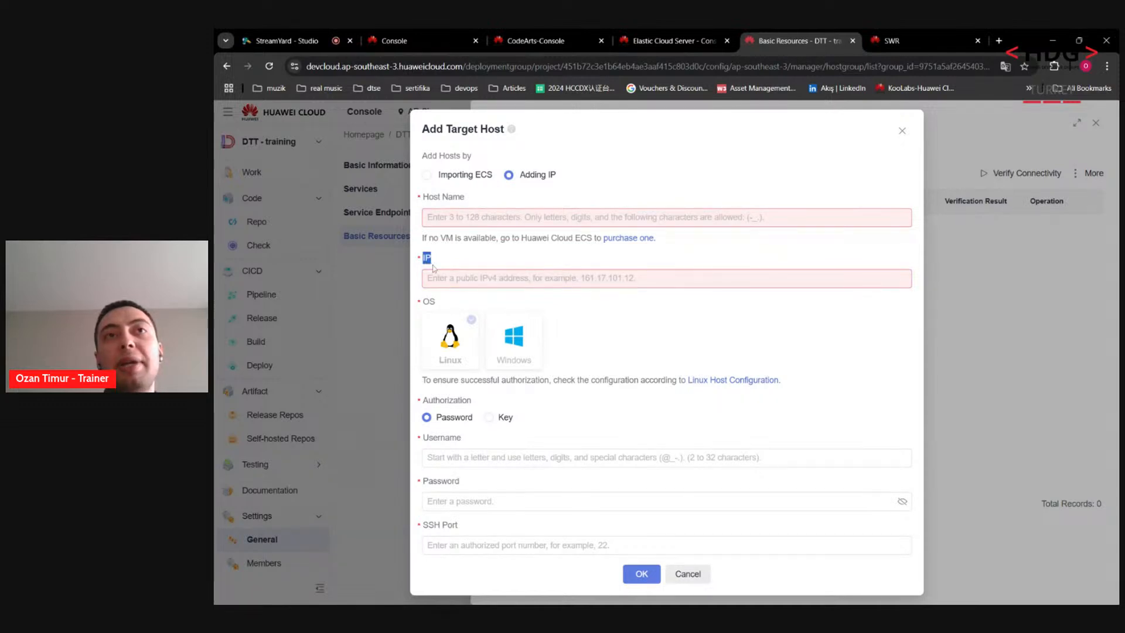
pyautogui.click(589, 345)
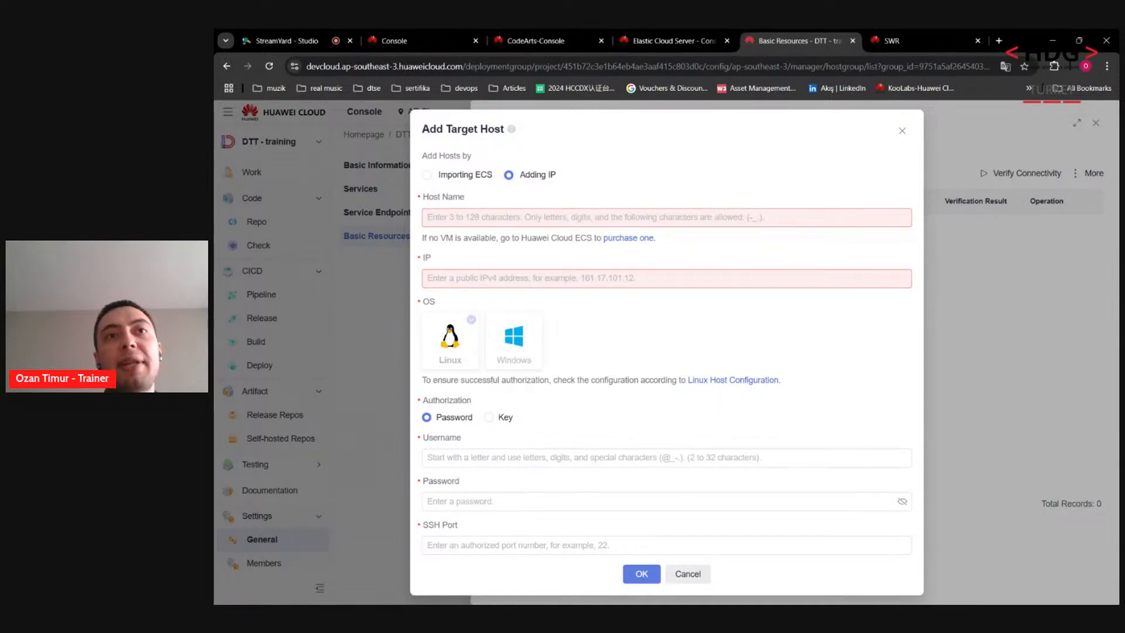
pyautogui.click(433, 457)
pyautogui.click(445, 501)
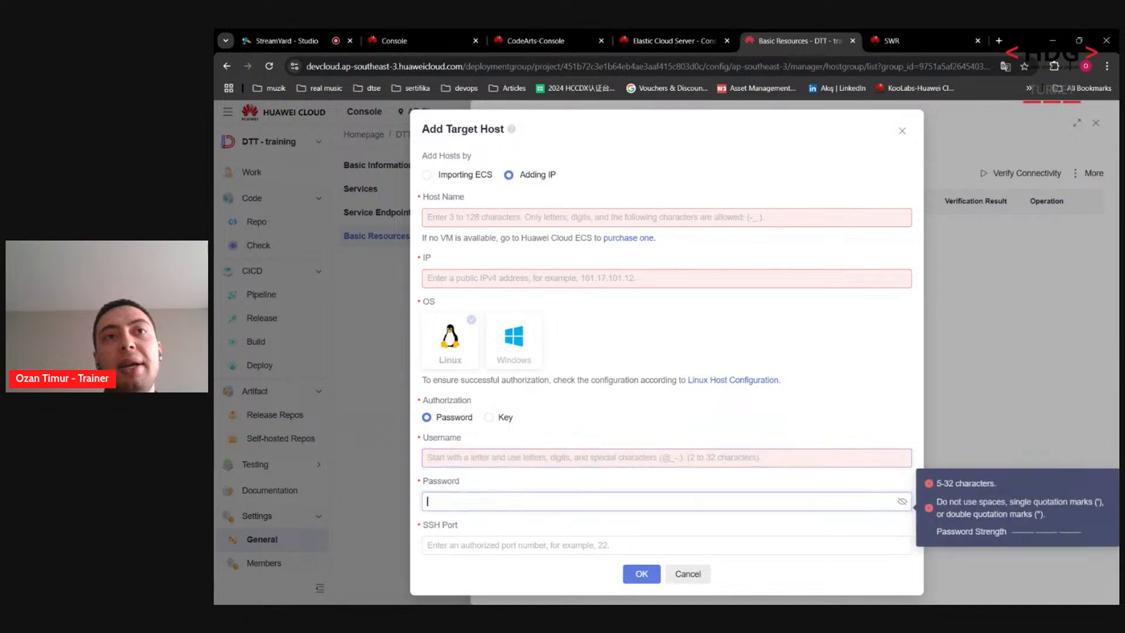
pyautogui.click(457, 545)
pyautogui.click(459, 568)
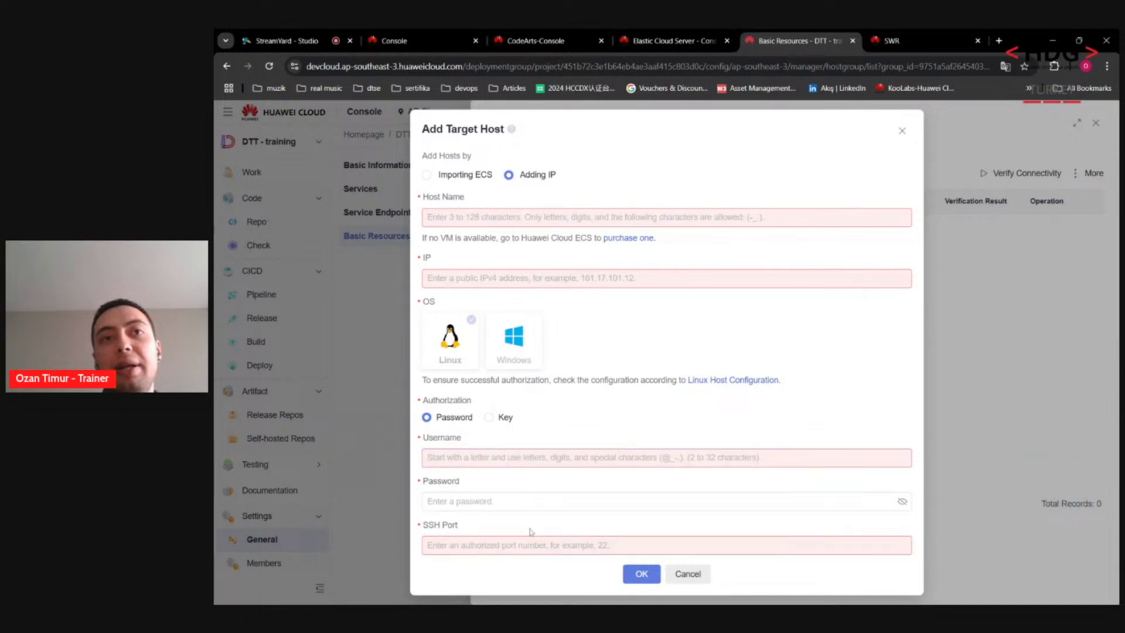
pyautogui.click(460, 176)
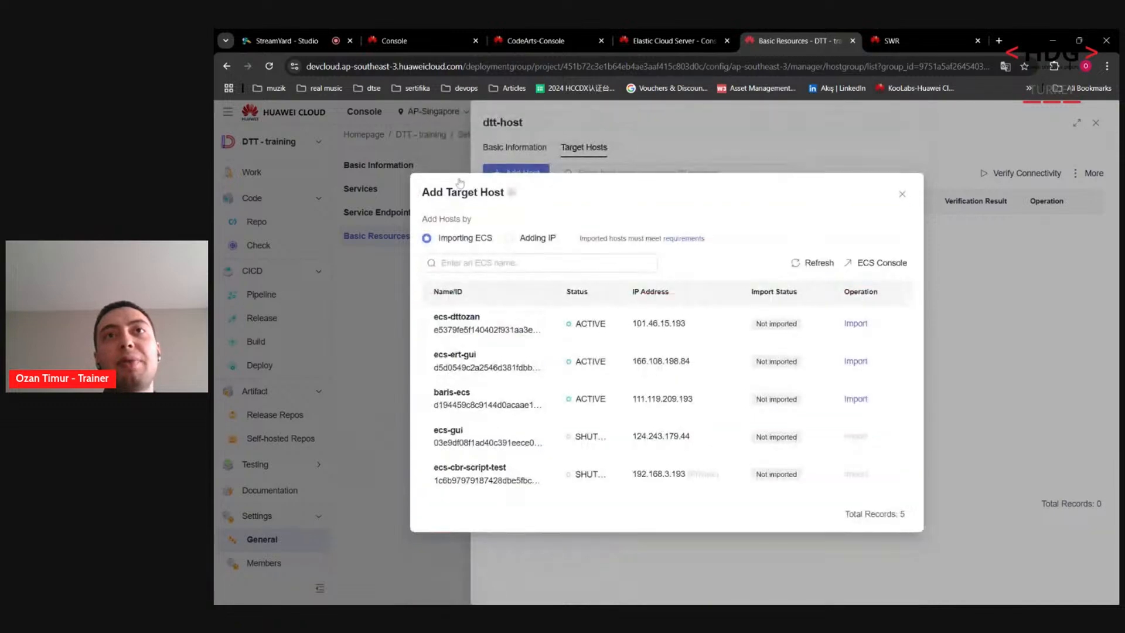
# Step: Import the new ECS with username root, its password and SSH port 22
pyautogui.click(855, 324)
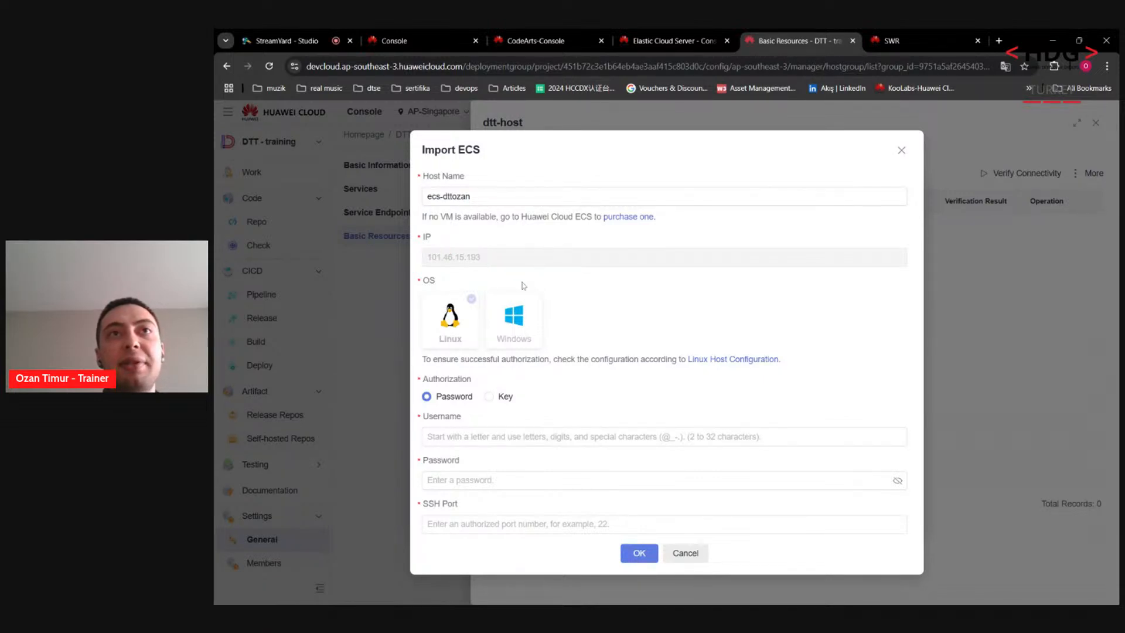
pyautogui.click(544, 437)
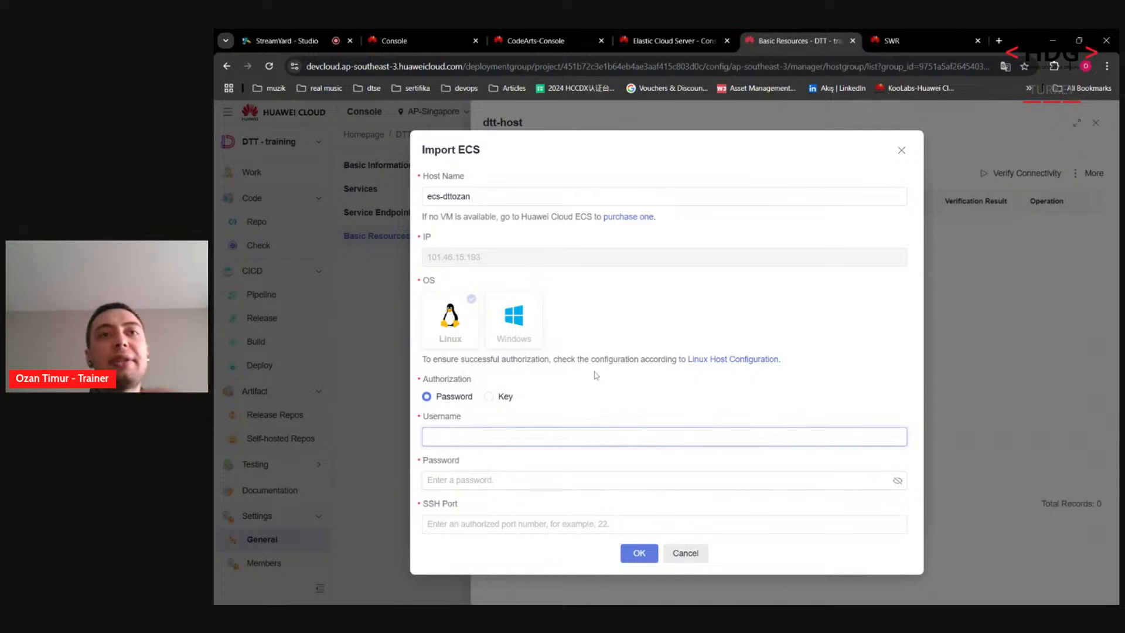
pyautogui.write('root')
pyautogui.press('Tab')
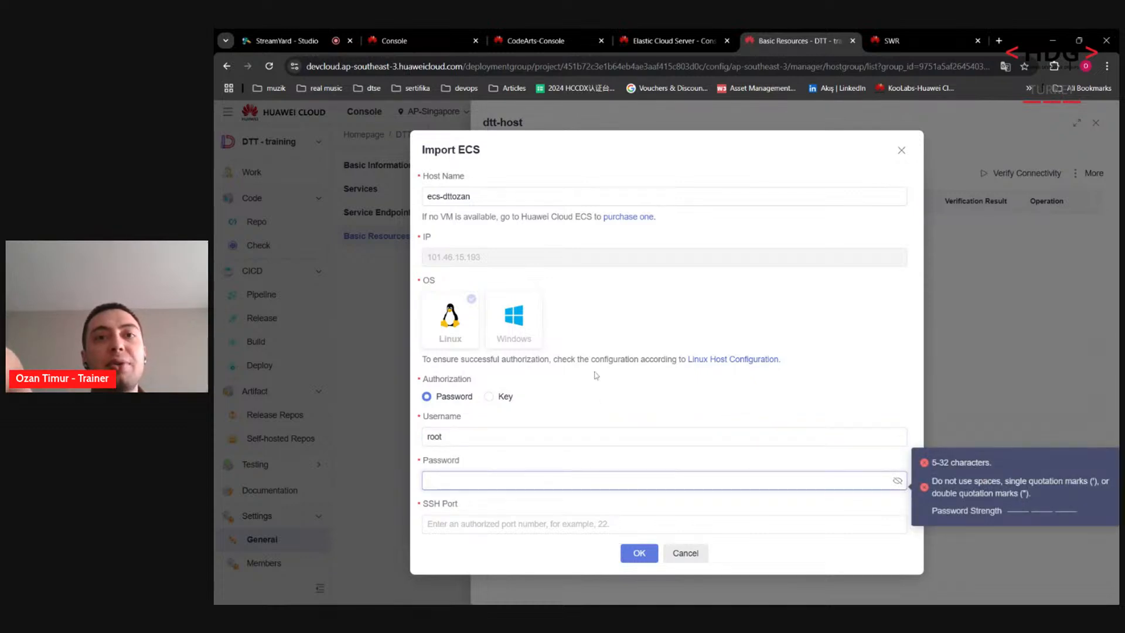
pyautogui.write('•••')
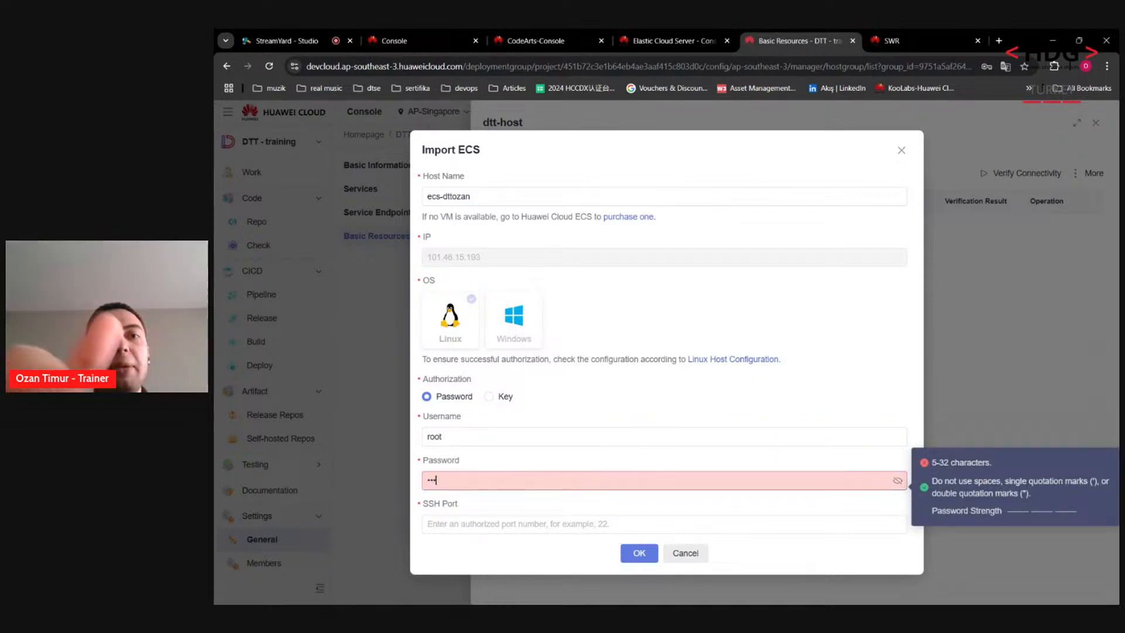
pyautogui.write('•••••')
pyautogui.press('Tab')
pyautogui.write('22')
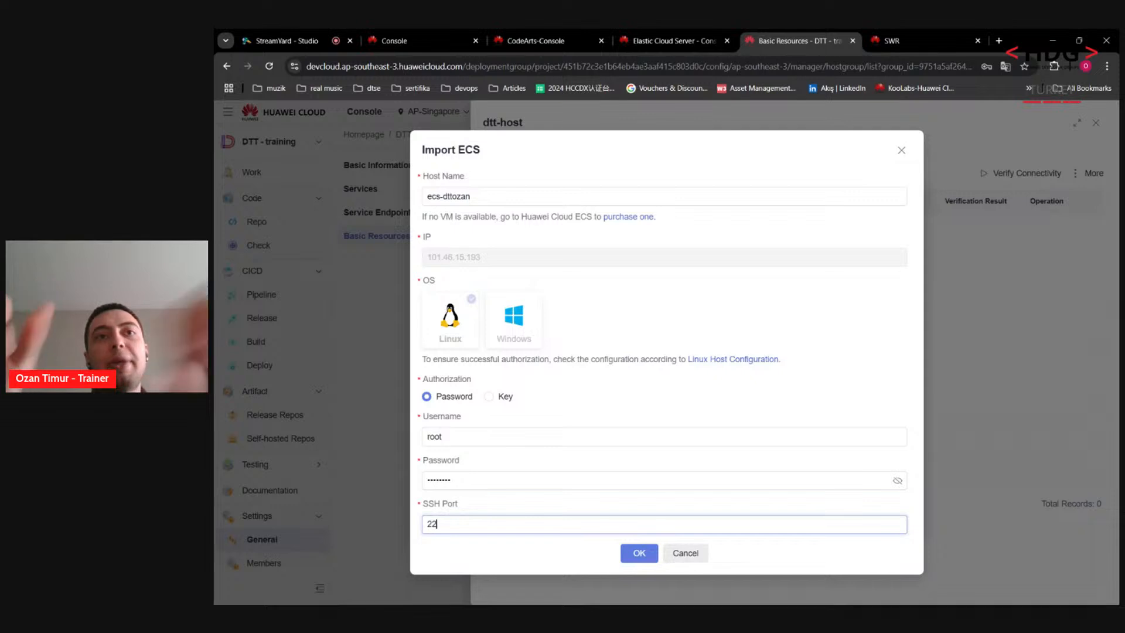
pyautogui.click(655, 561)
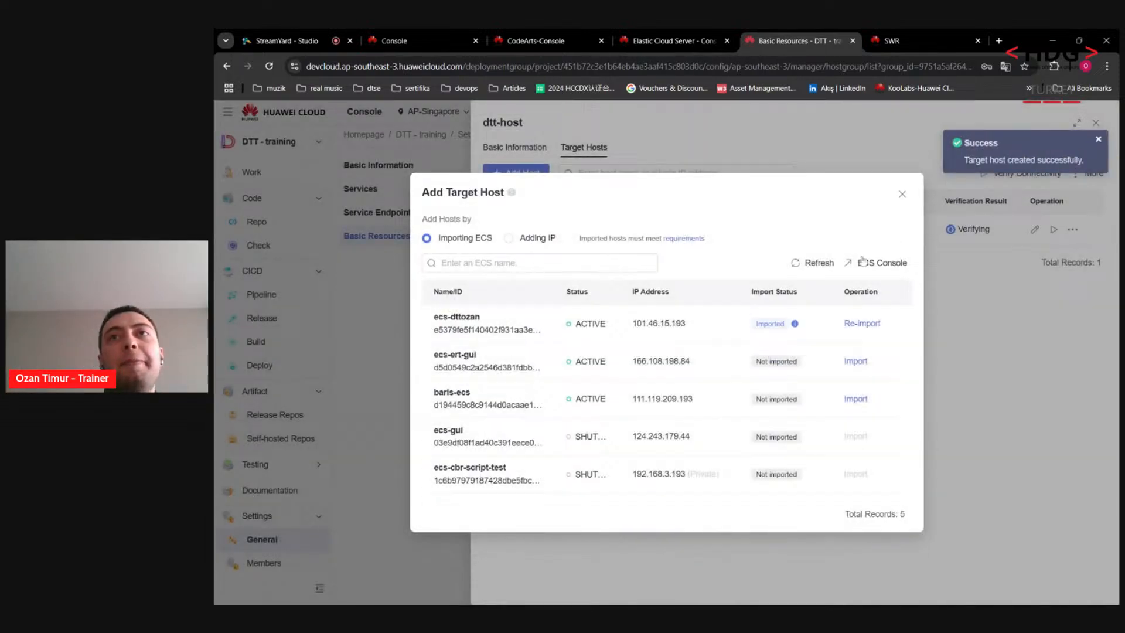
# Step: Check the host's Successful verification and return to the host cluster list
pyautogui.click(902, 195)
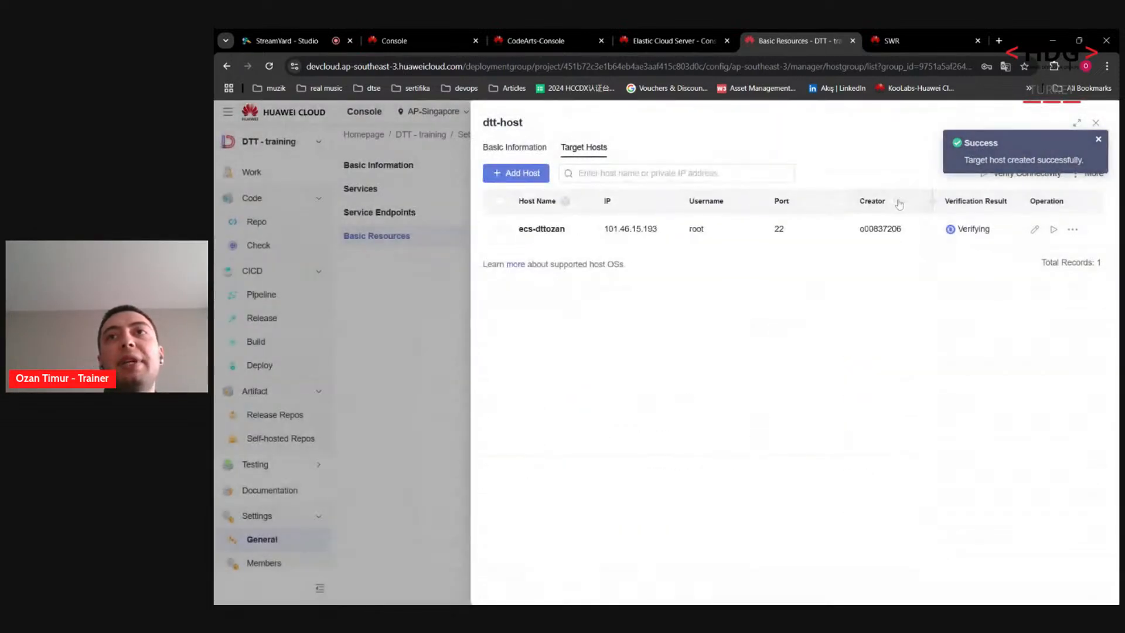
pyautogui.click(1098, 141)
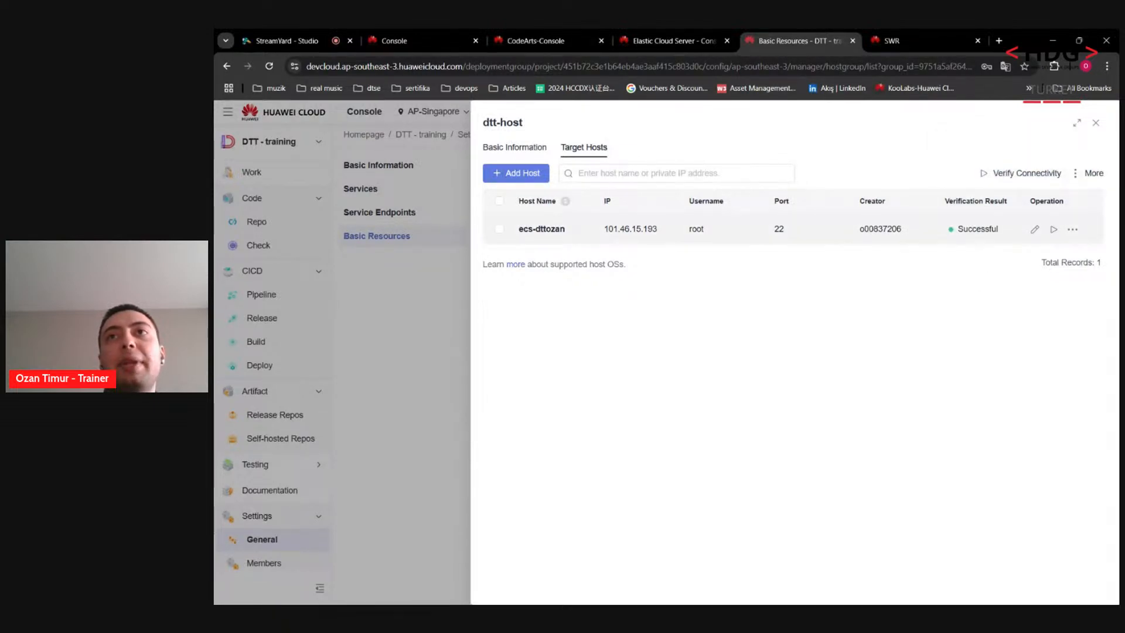
pyautogui.moveTo(956, 232); pyautogui.dragTo(1001, 231)
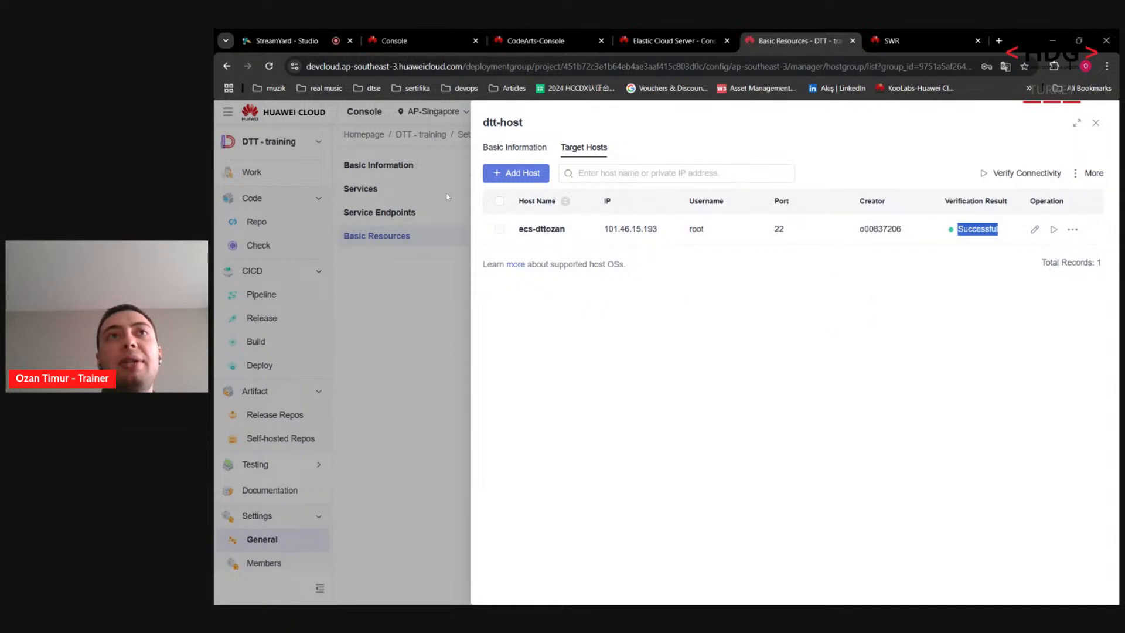
pyautogui.click(405, 324)
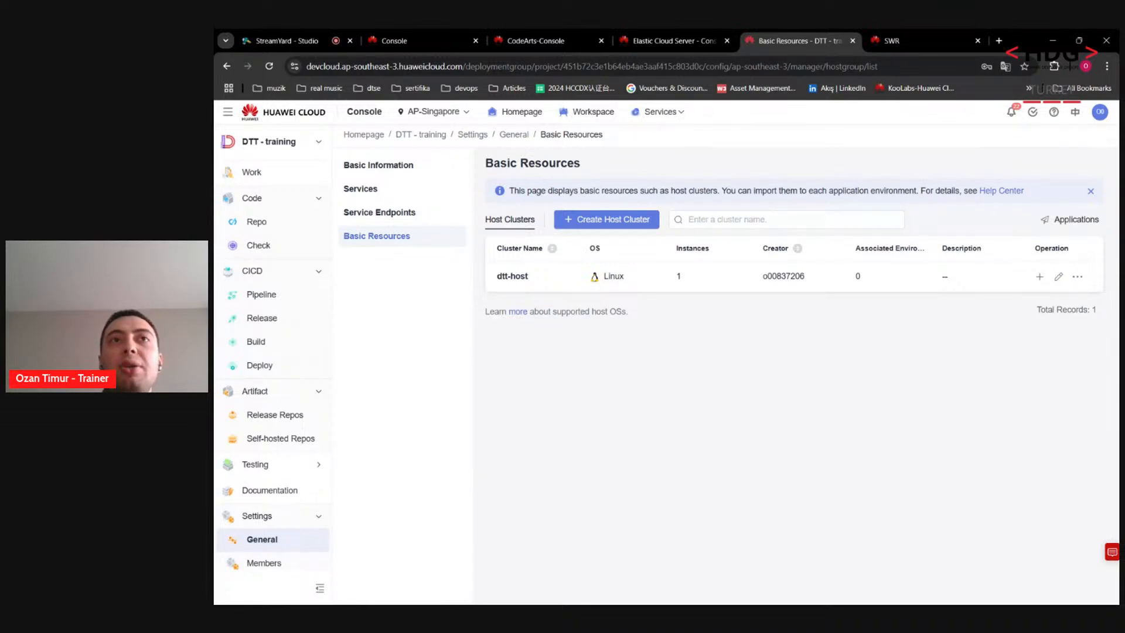
# Step: Edit phoenix-sample-predeploy and go to its empty Environment Management list
pyautogui.click(261, 374)
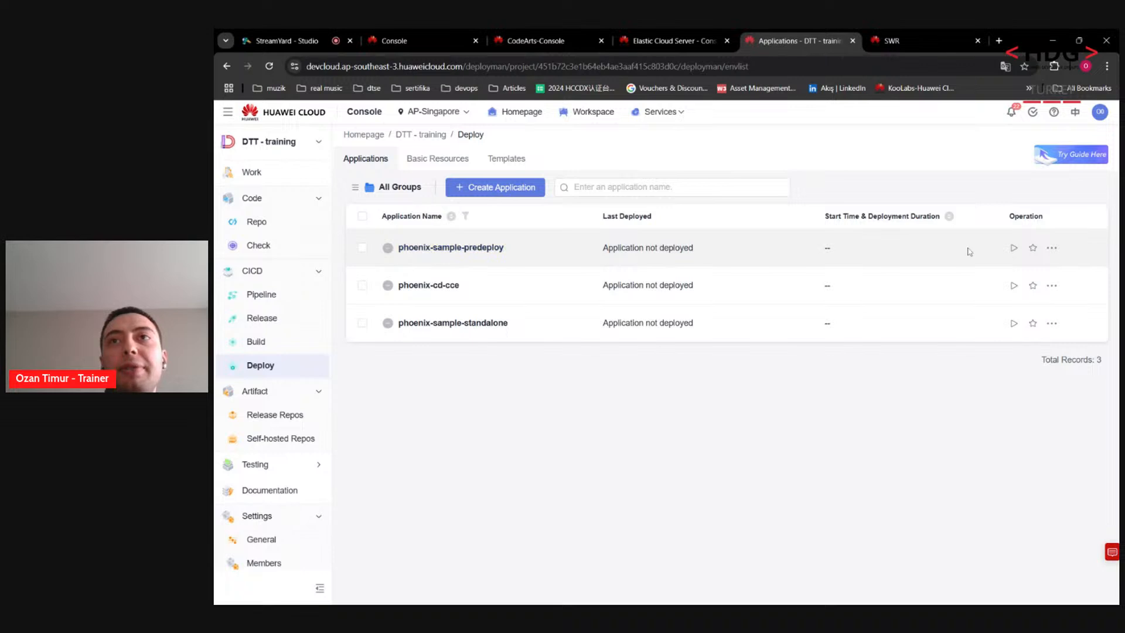
pyautogui.click(469, 249)
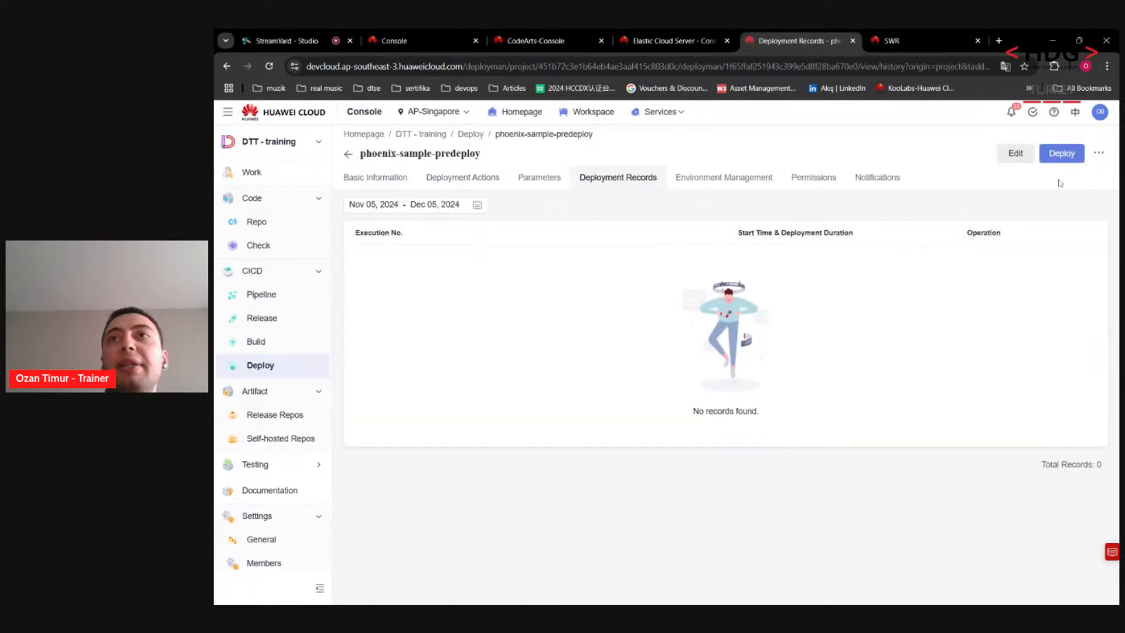
pyautogui.click(1015, 153)
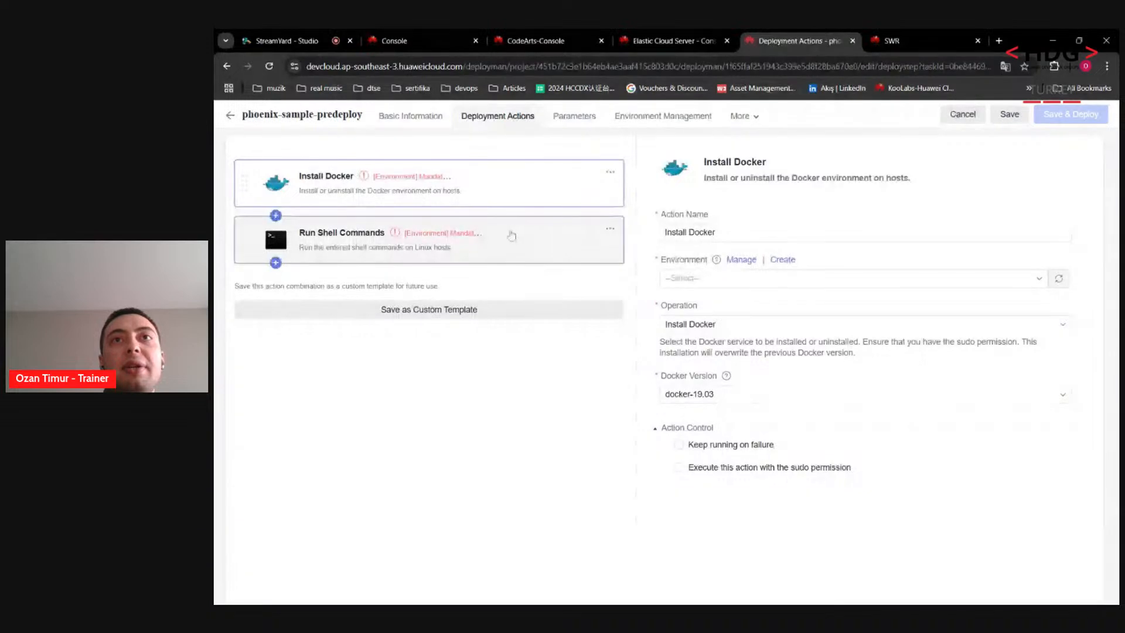
pyautogui.click(705, 282)
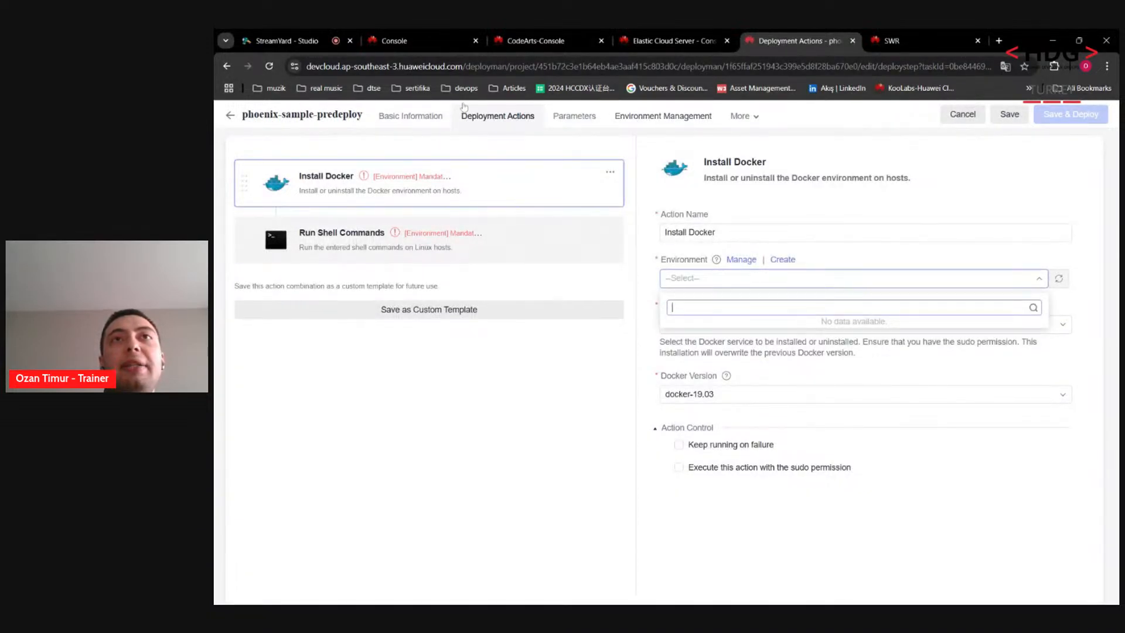
pyautogui.click(659, 115)
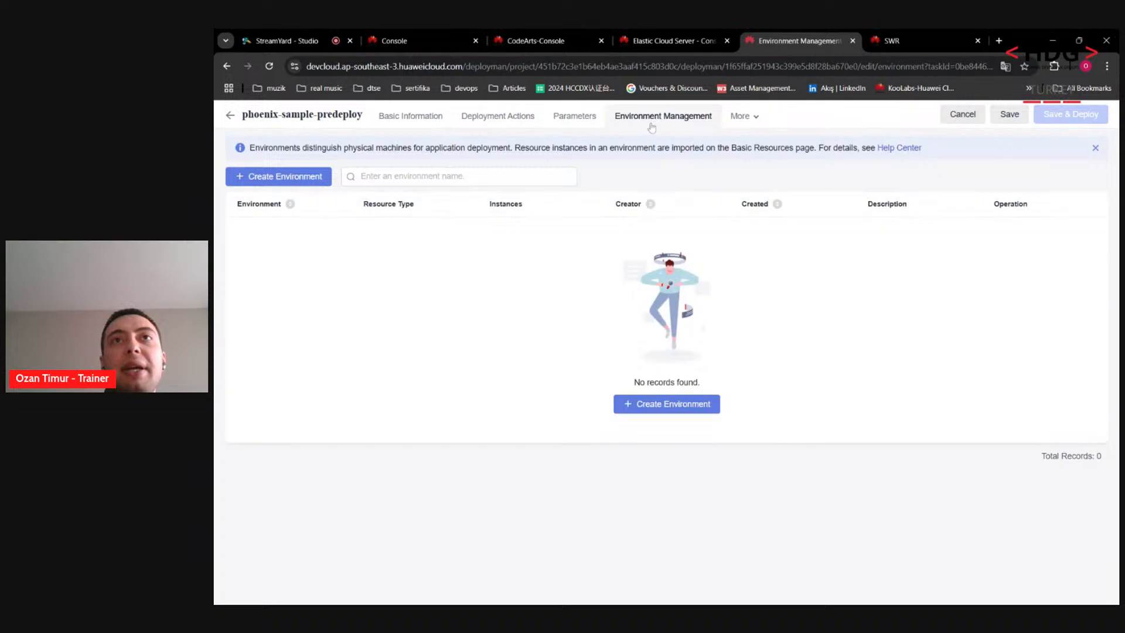
# Step: Create an environment named env
pyautogui.click(328, 177)
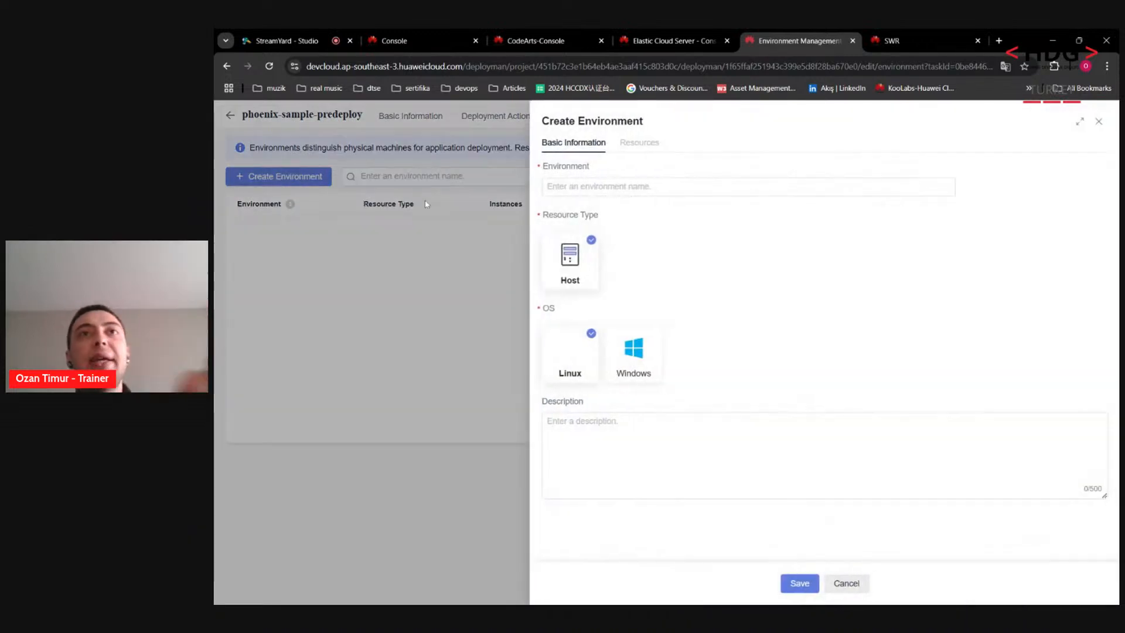
pyautogui.write('env')
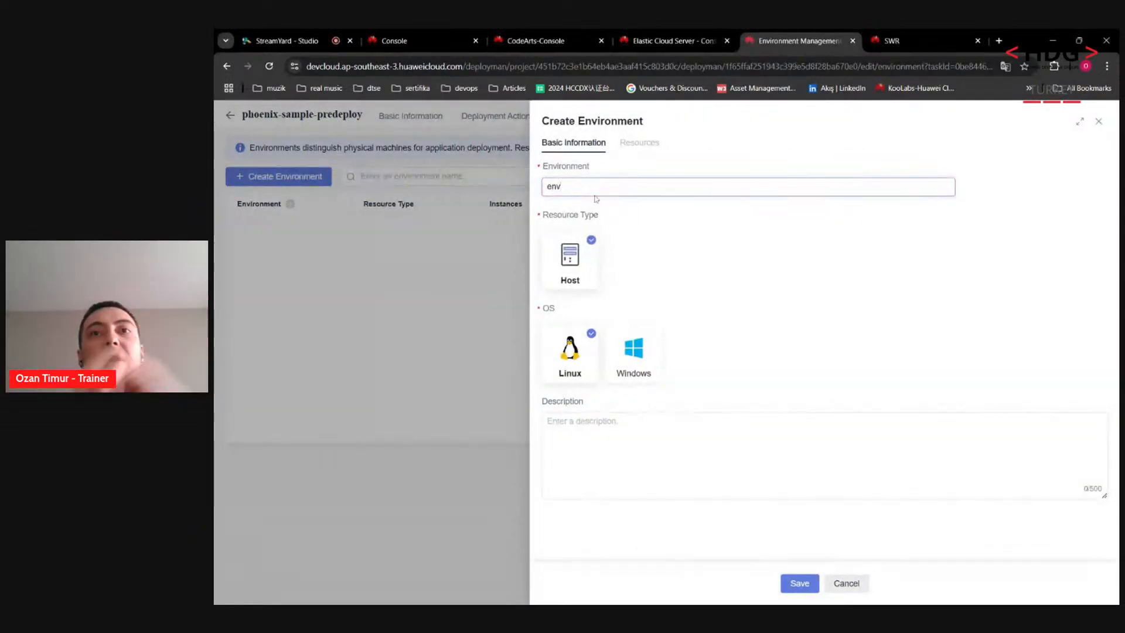
pyautogui.click(806, 589)
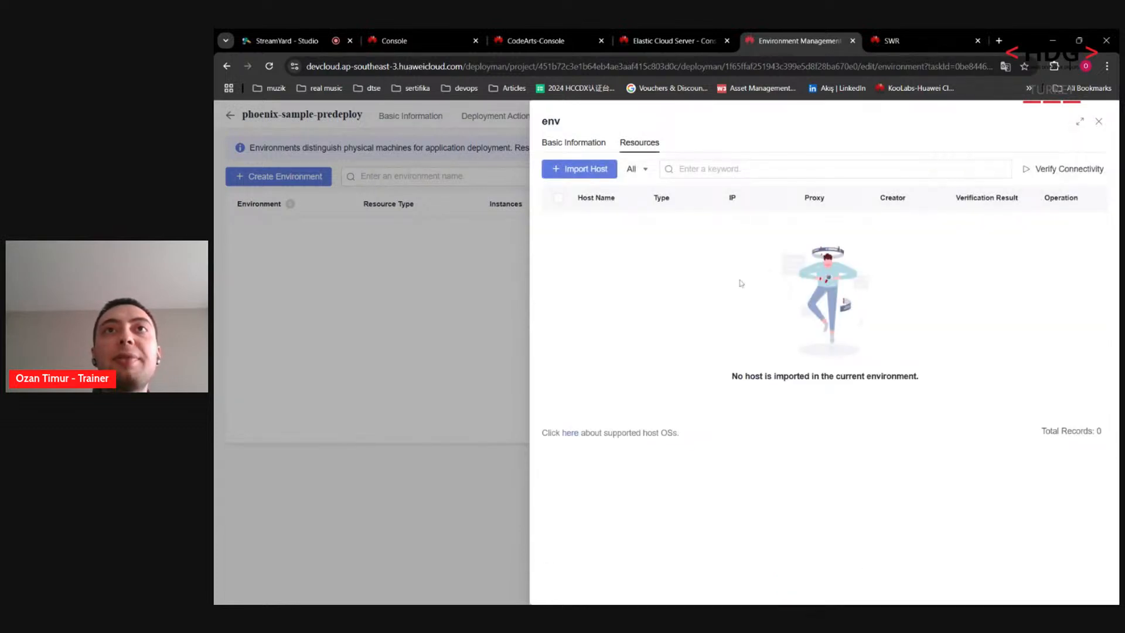
# Step: Import the dtt-host cluster's host into env and return to Deployment Actions
pyautogui.click(581, 168)
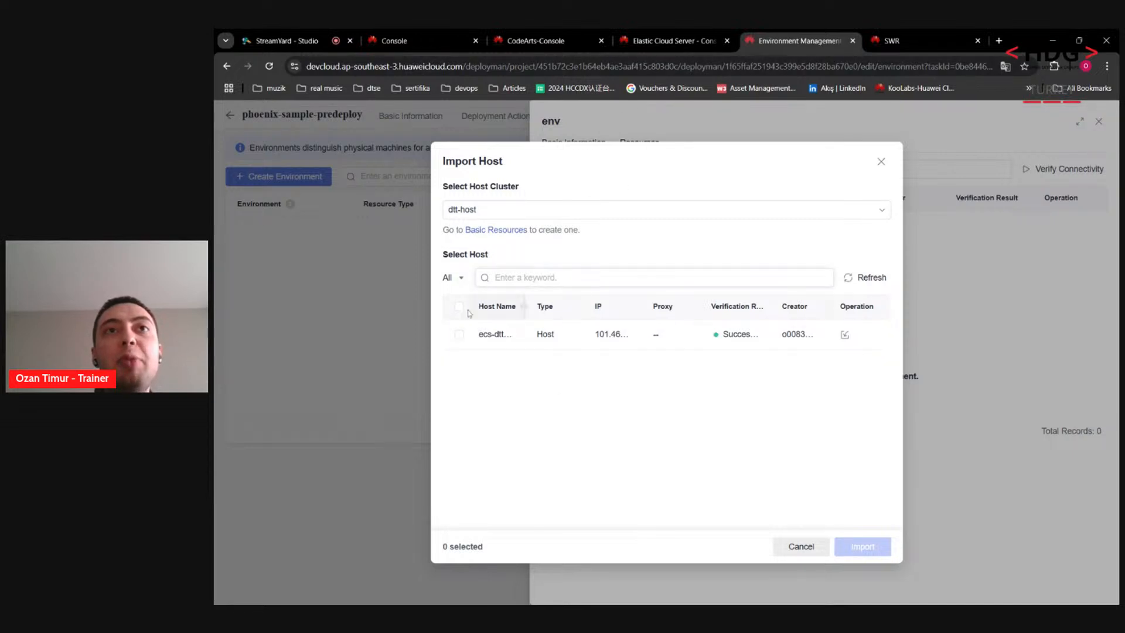
pyautogui.click(459, 334)
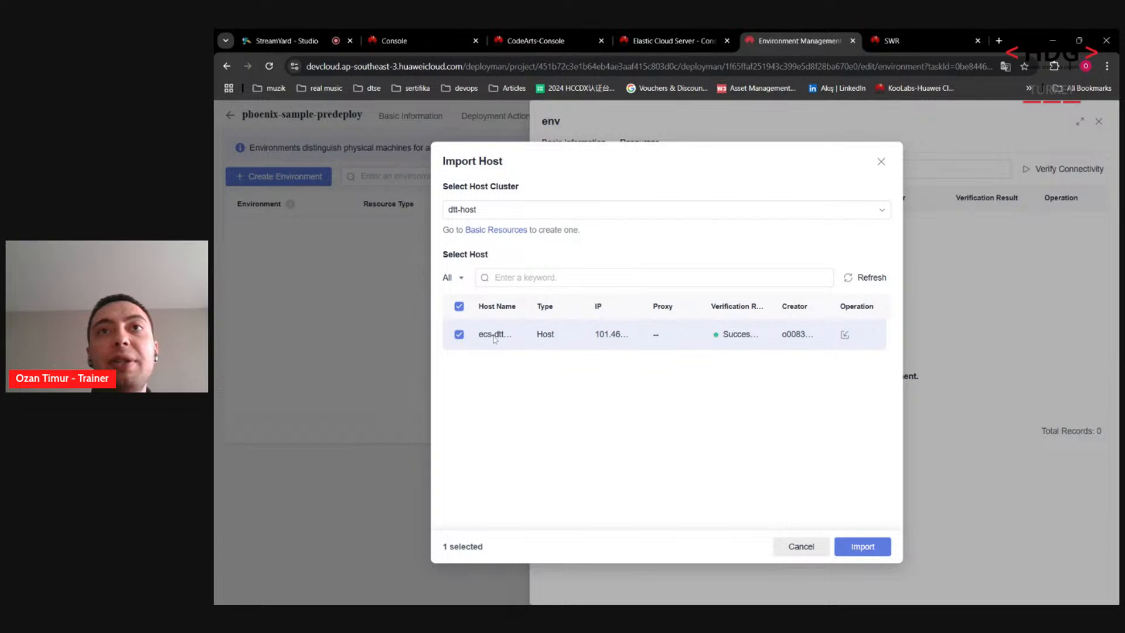
pyautogui.click(859, 546)
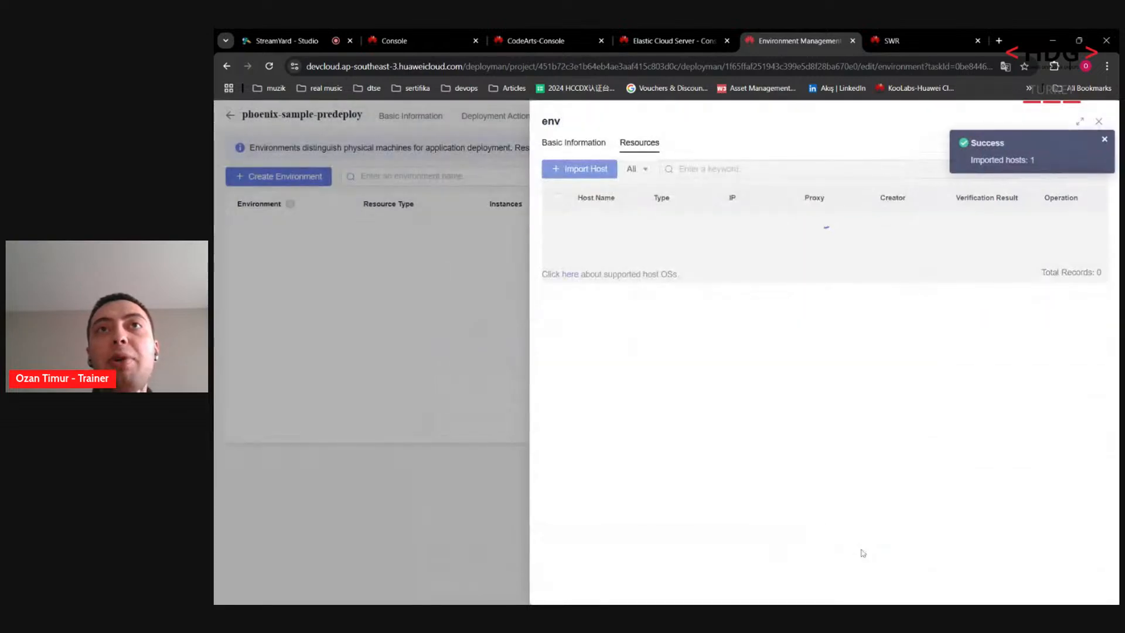
pyautogui.doubleClick(990, 225)
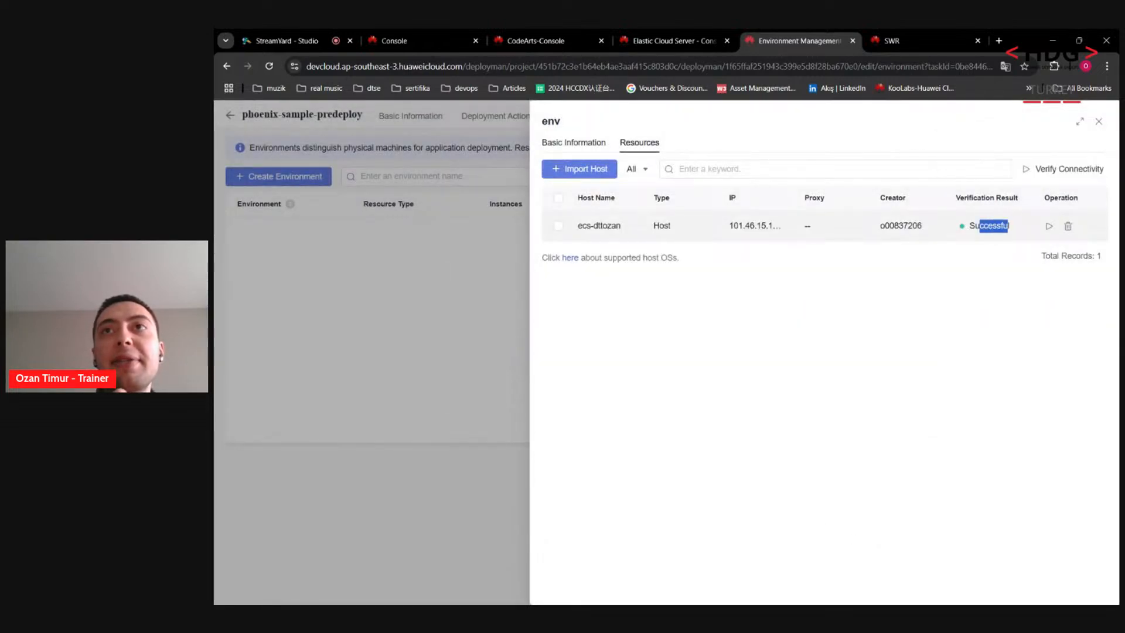
pyautogui.click(429, 295)
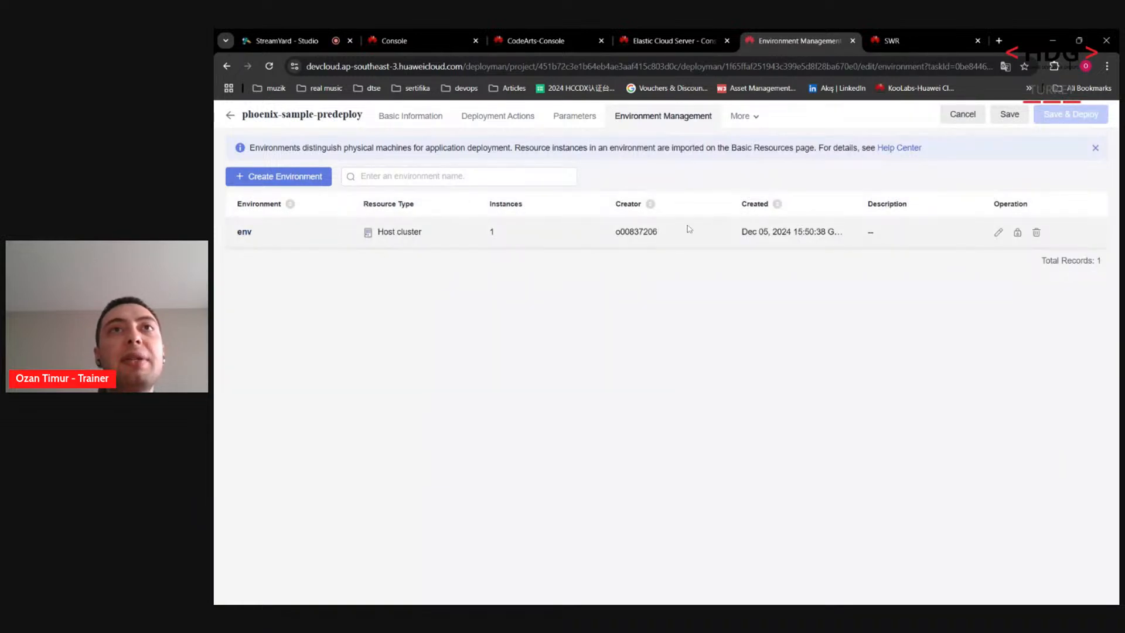
pyautogui.click(481, 116)
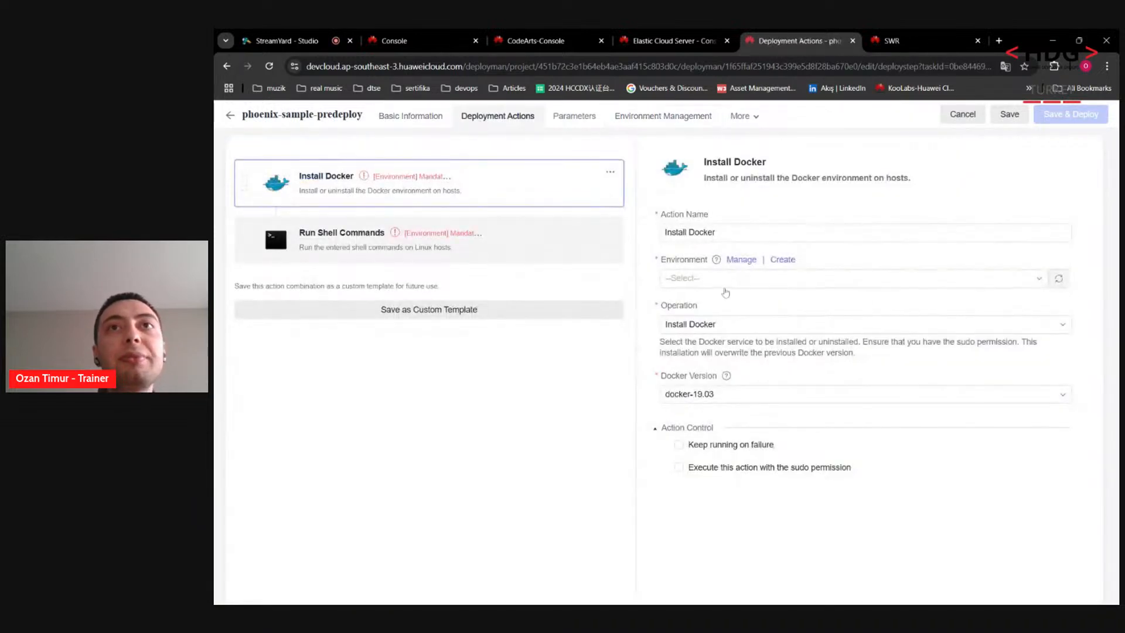
# Step: Set env as the Install Docker environment, confirming it for subsequent actions
pyautogui.click(717, 279)
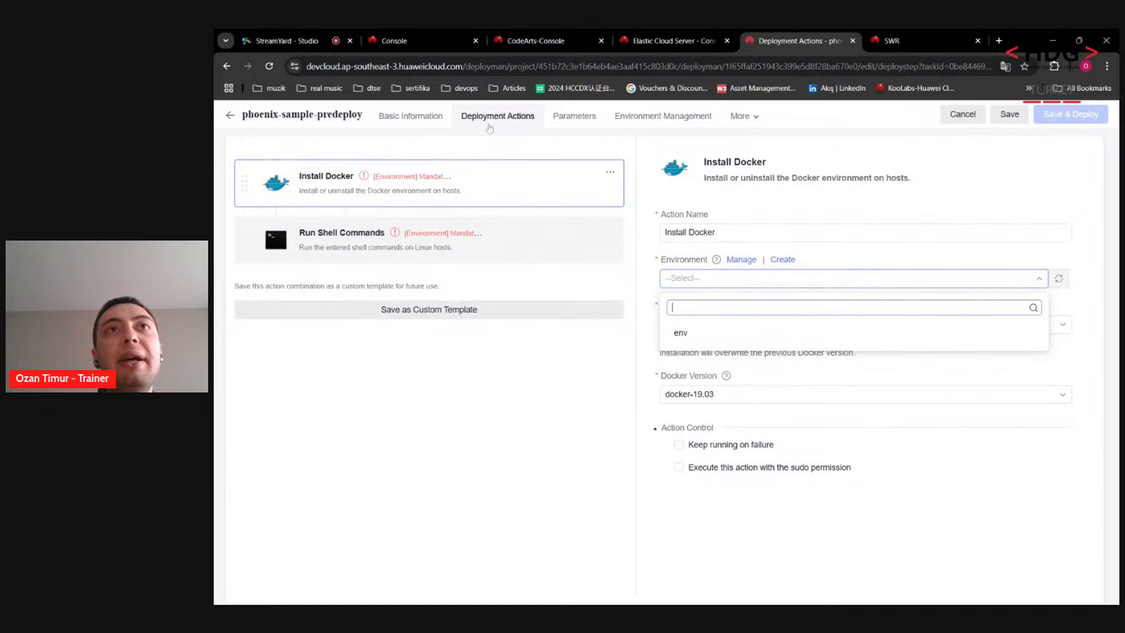
pyautogui.click(682, 334)
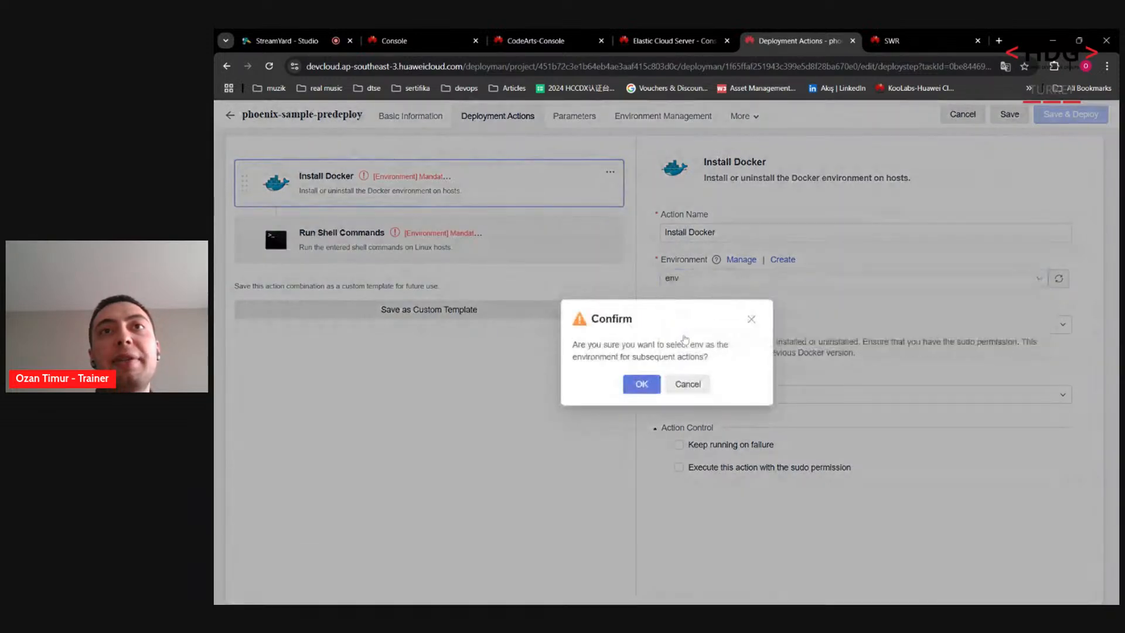
pyautogui.click(648, 385)
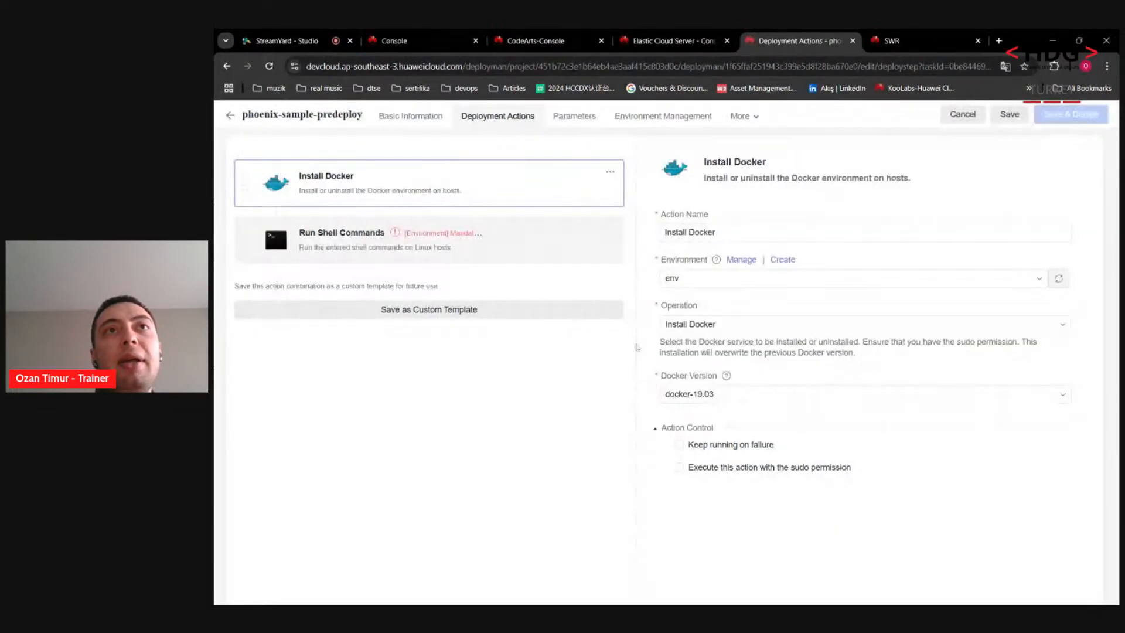
pyautogui.click(501, 246)
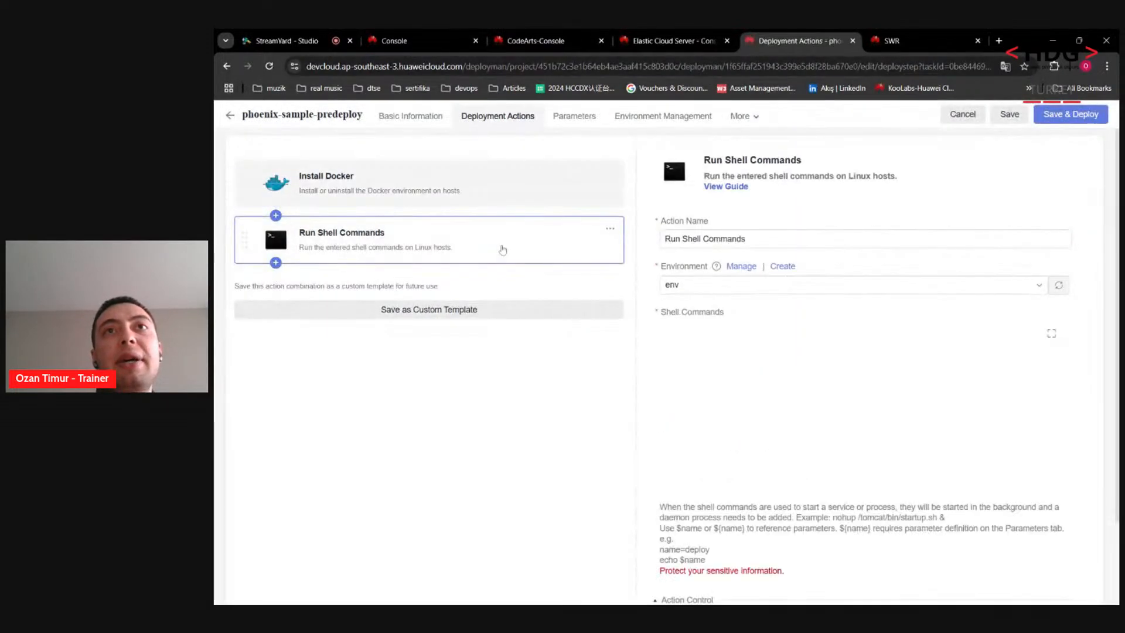
pyautogui.click(511, 188)
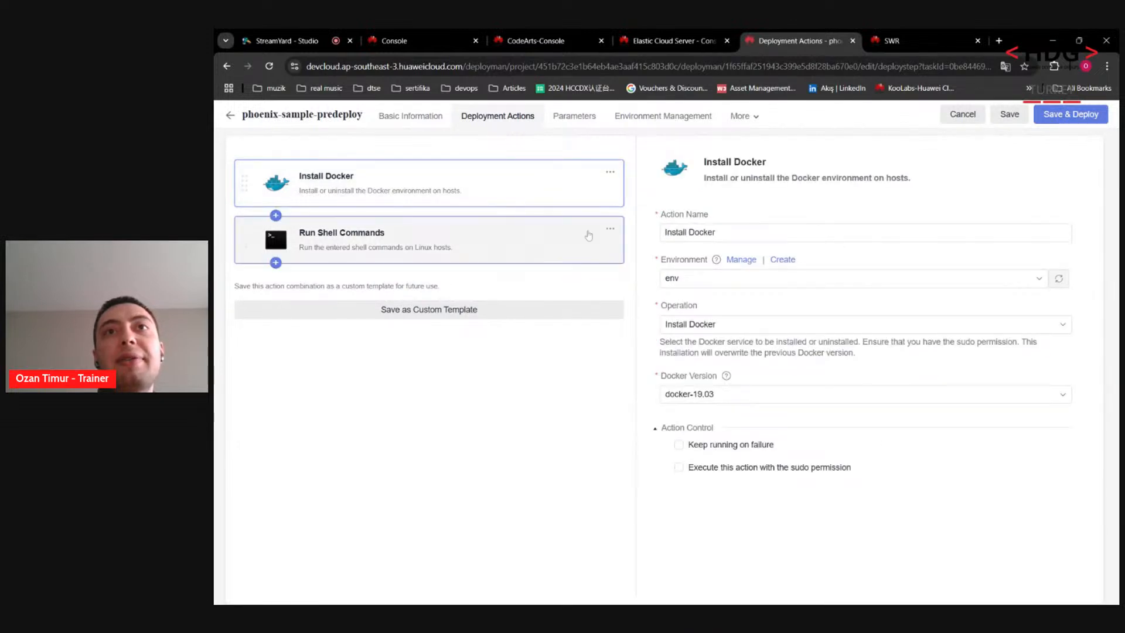
pyautogui.click(585, 124)
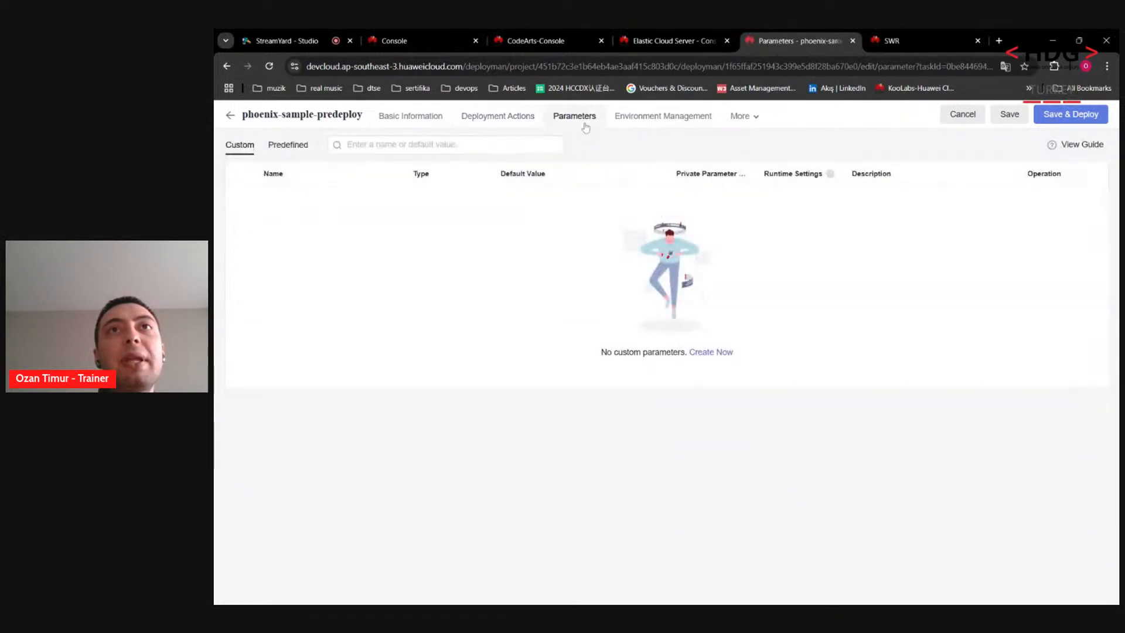
pyautogui.click(662, 116)
pyautogui.click(506, 120)
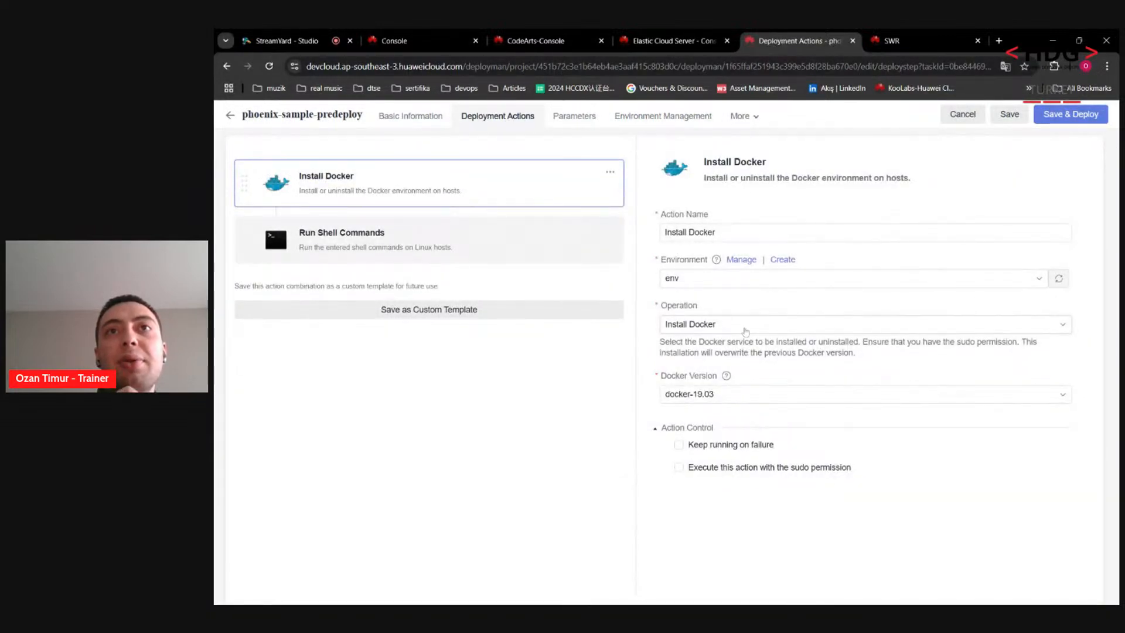
# Step: Keep Docker version docker-19.03, then save and deploy the application
pyautogui.click(689, 394)
pyautogui.click(601, 392)
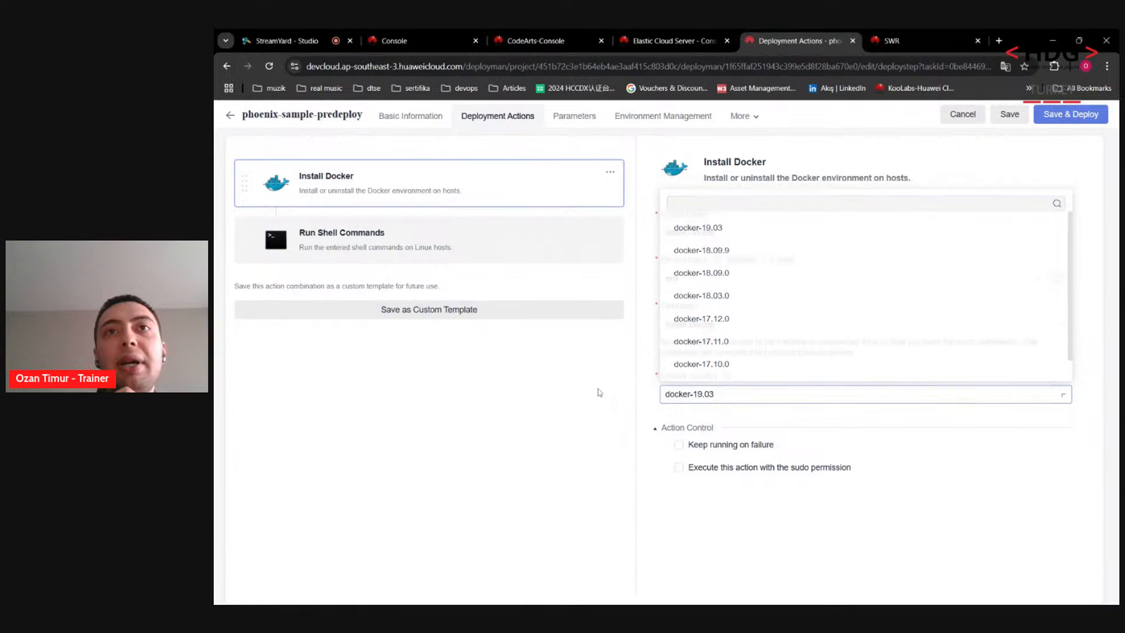
pyautogui.click(392, 245)
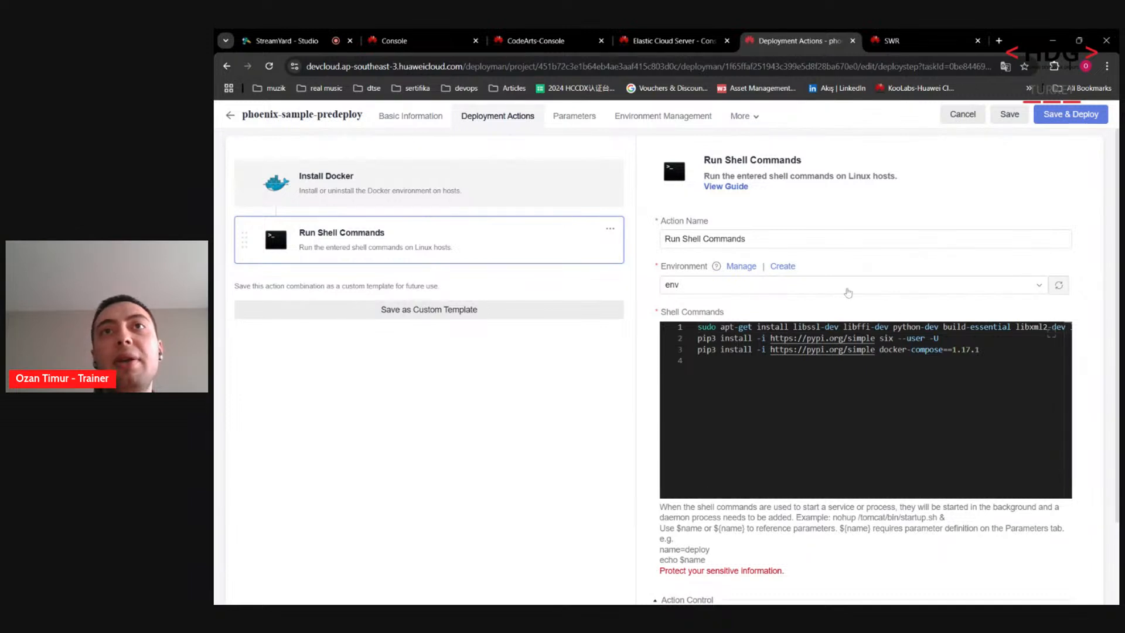
pyautogui.click(1077, 119)
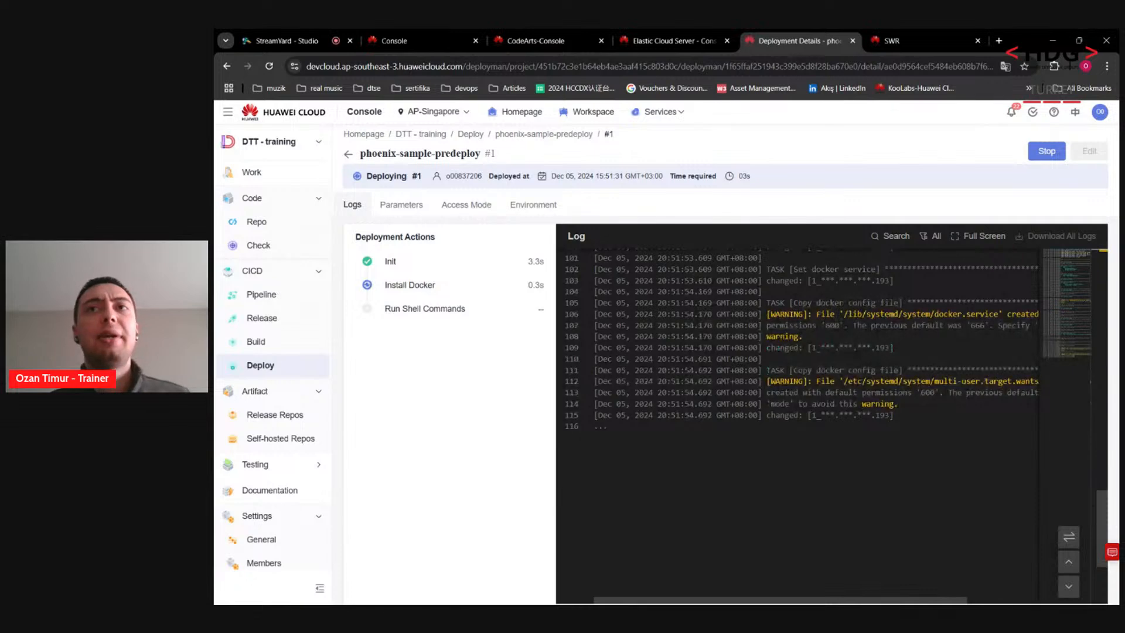
# Step: Monitor deployment #1's log until Run Shell Commands starts executing
pyautogui.click(336, 34)
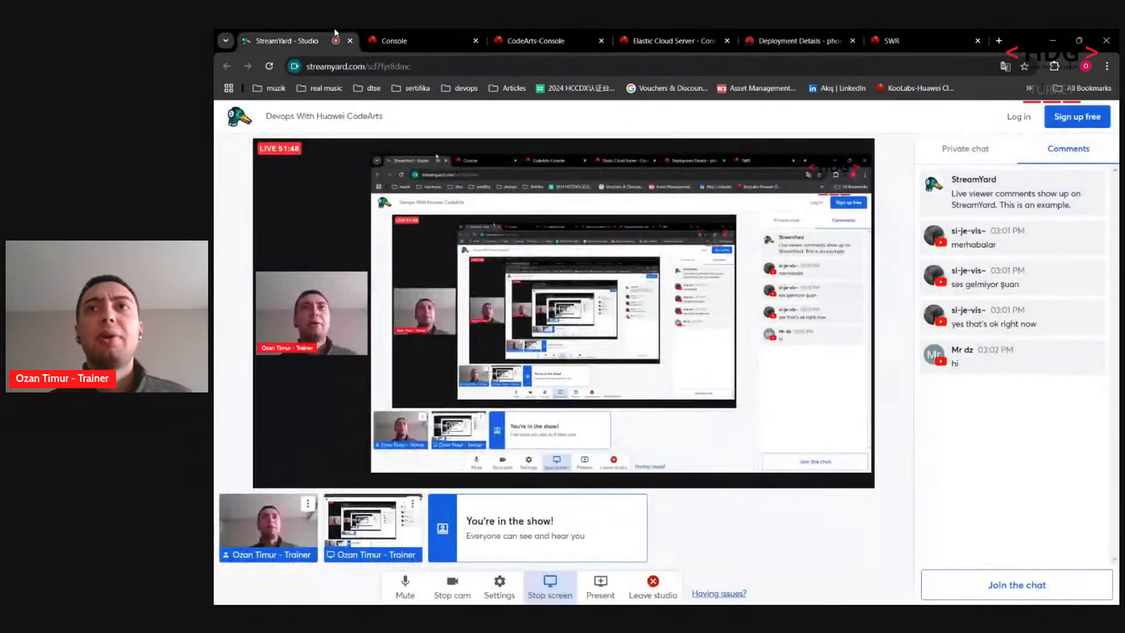
pyautogui.click(766, 33)
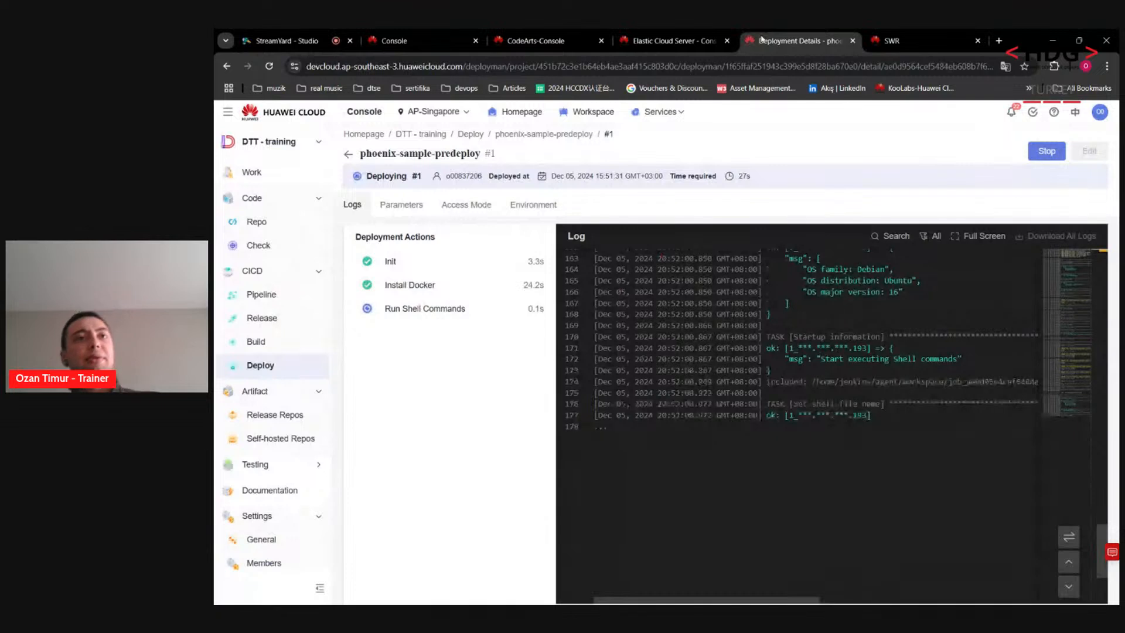
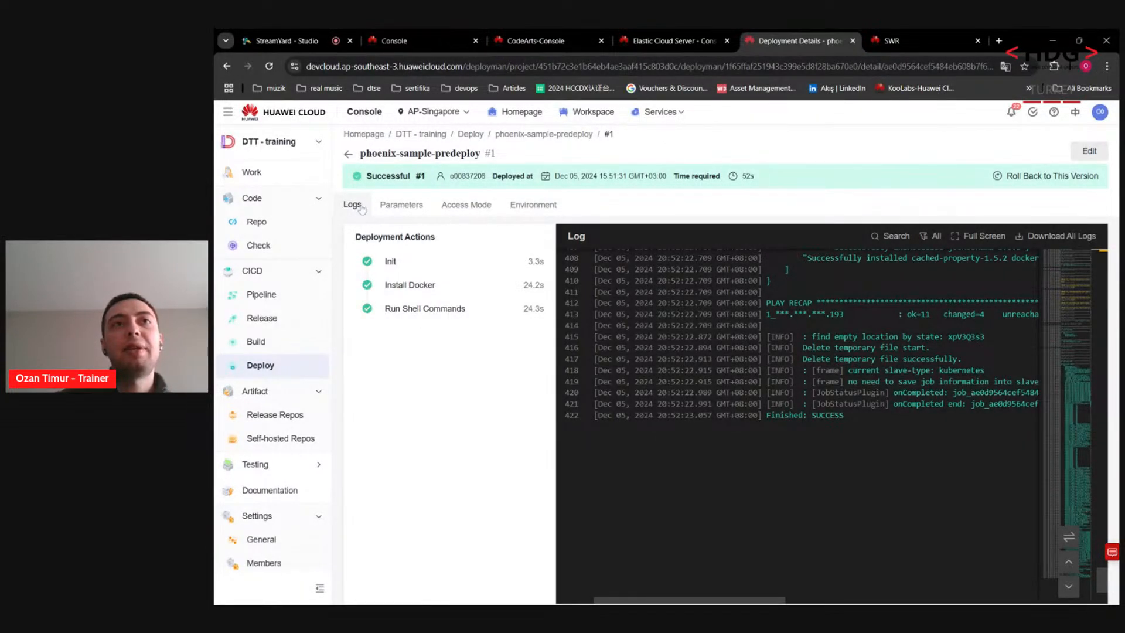
# Step: Open a VNC remote login console to the ecs-dttozan cloud server
pyautogui.click(527, 39)
pyautogui.click(639, 34)
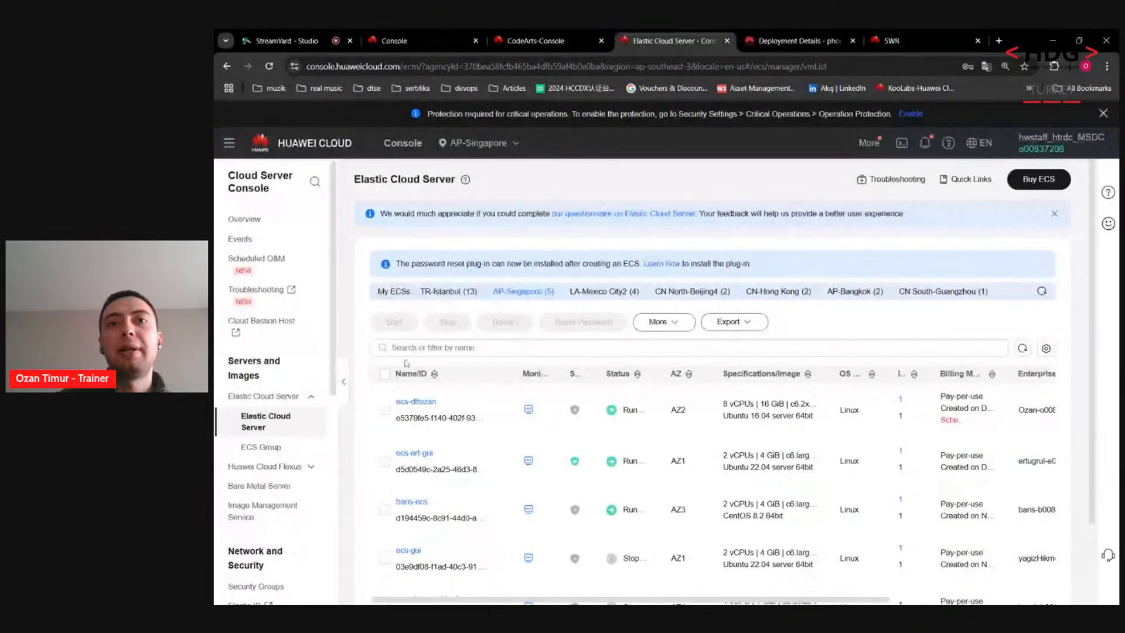
pyautogui.moveTo(694, 597); pyautogui.dragTo(860, 596)
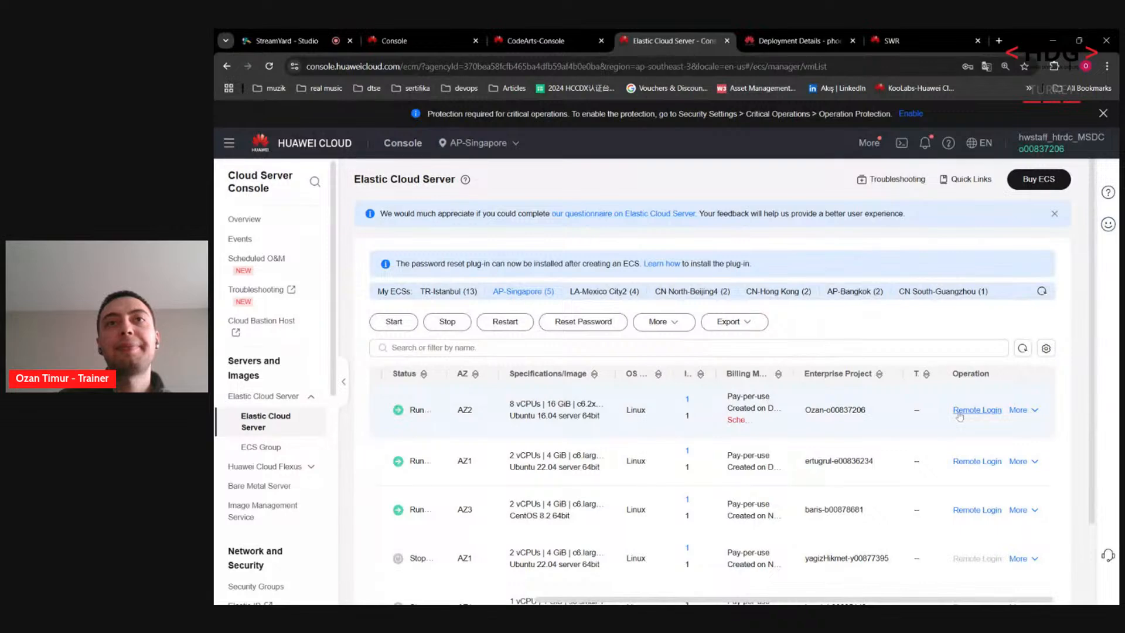
pyautogui.click(976, 410)
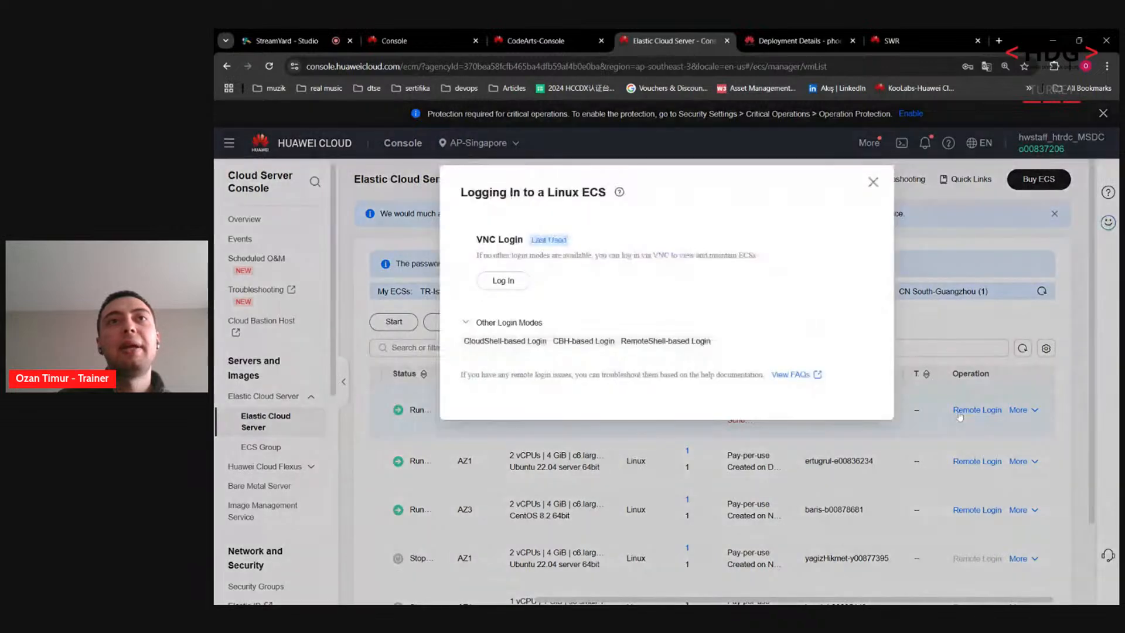
pyautogui.click(521, 283)
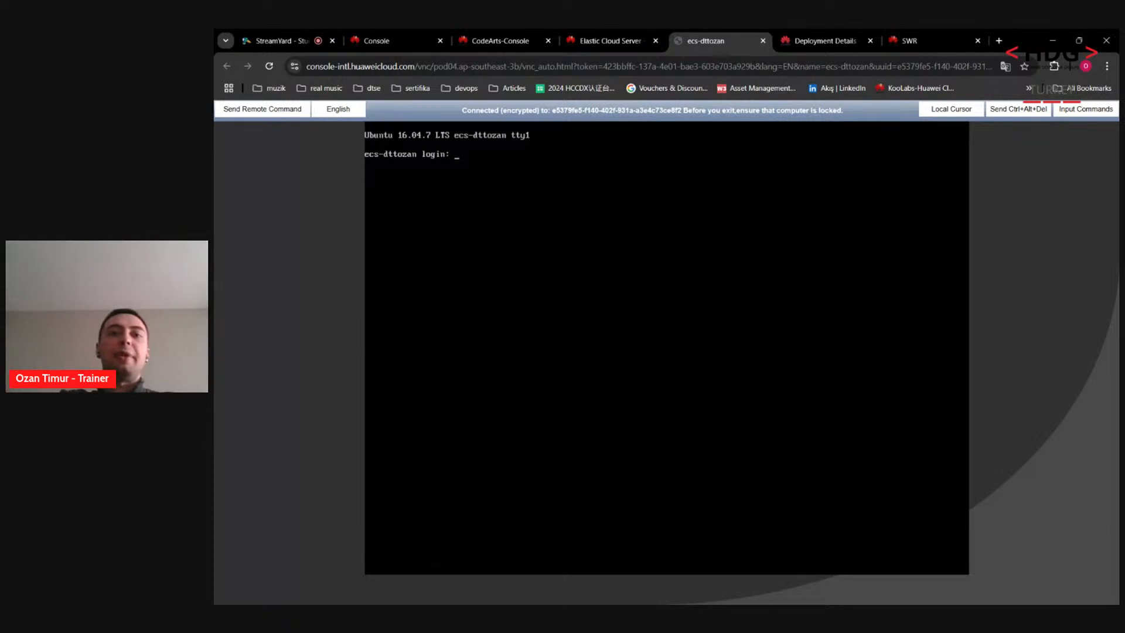
# Step: Log in as root and confirm Docker 19.03.9 with docker -v, then close the console
pyautogui.write('rooout')
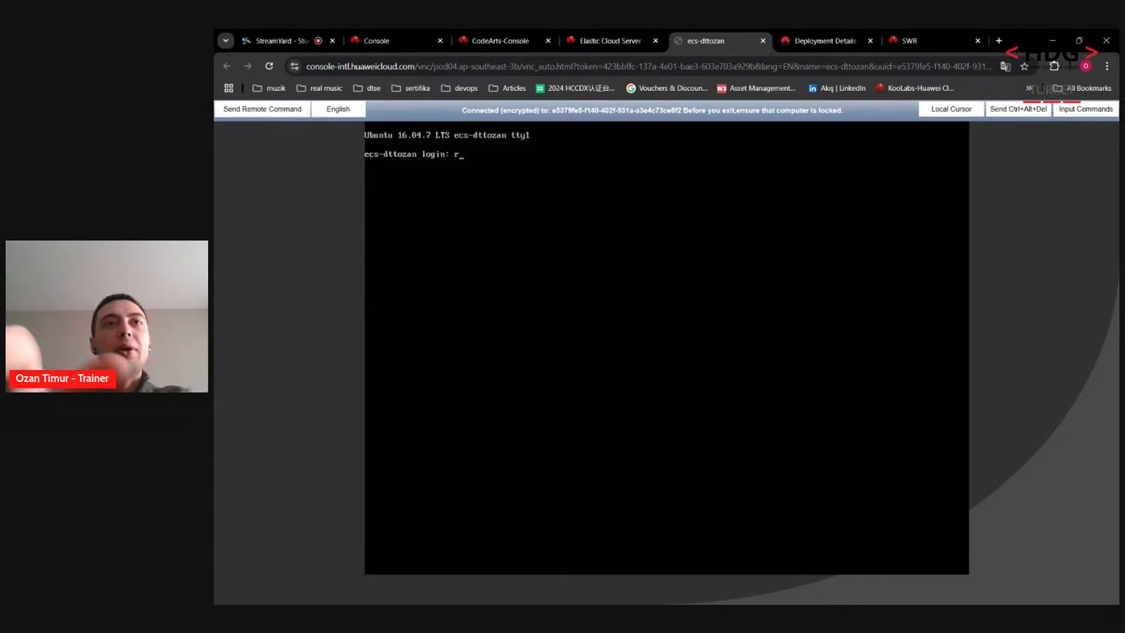
pyautogui.press('BackSpace')
pyautogui.press('BackSpace')
pyautogui.press('BackSpace')
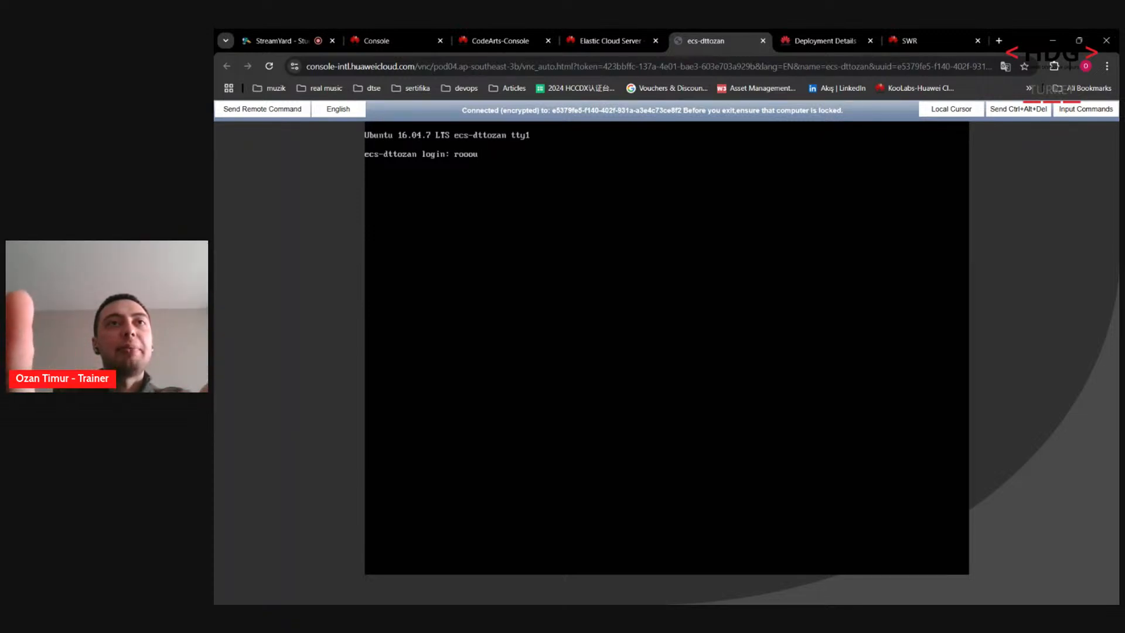
pyautogui.write('t')
pyautogui.press('Return')
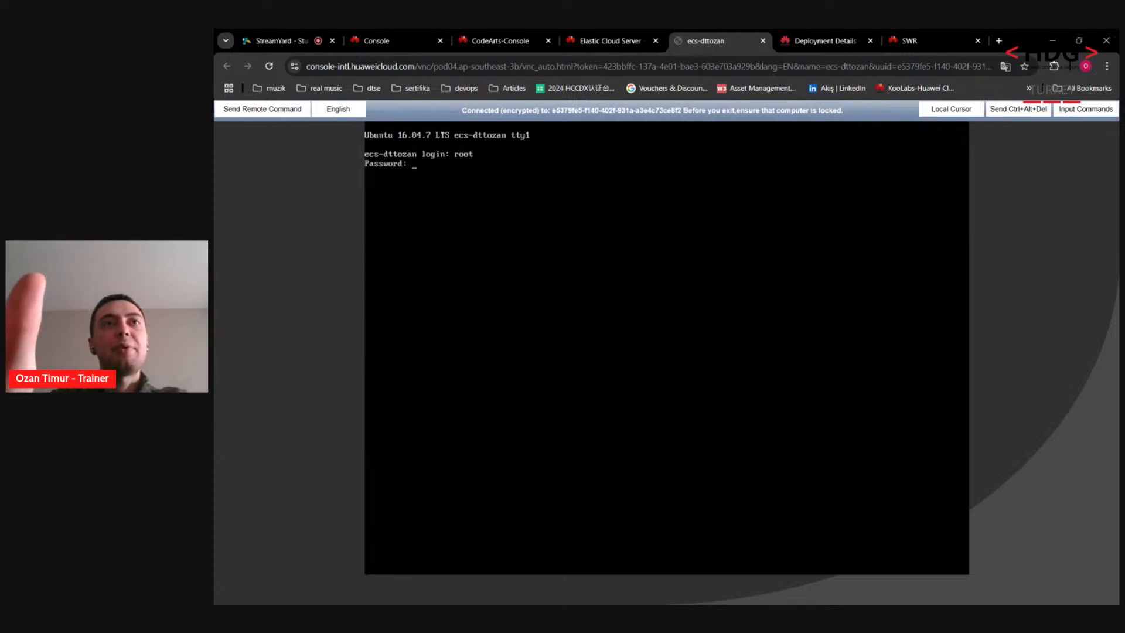
pyautogui.press('Return')
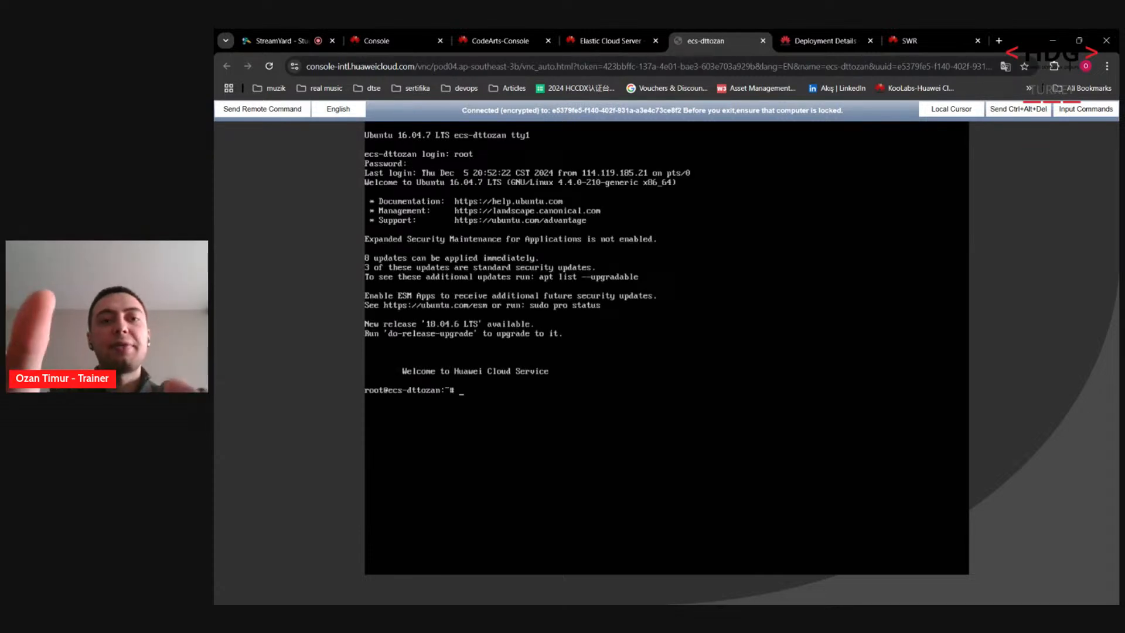
pyautogui.write('docker -v')
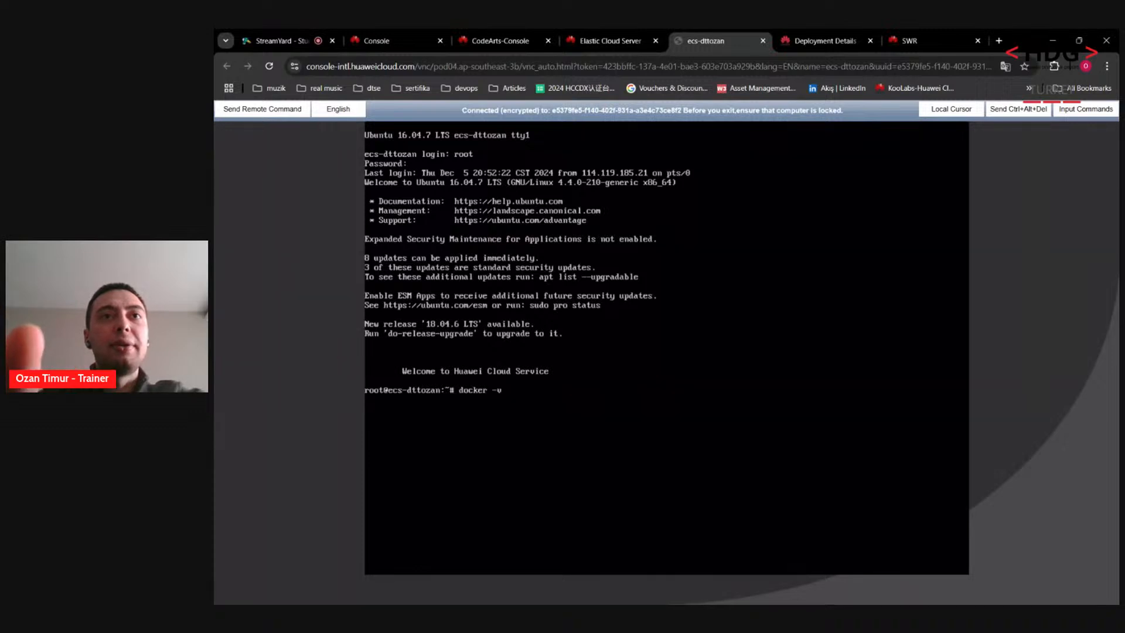
pyautogui.press('Return')
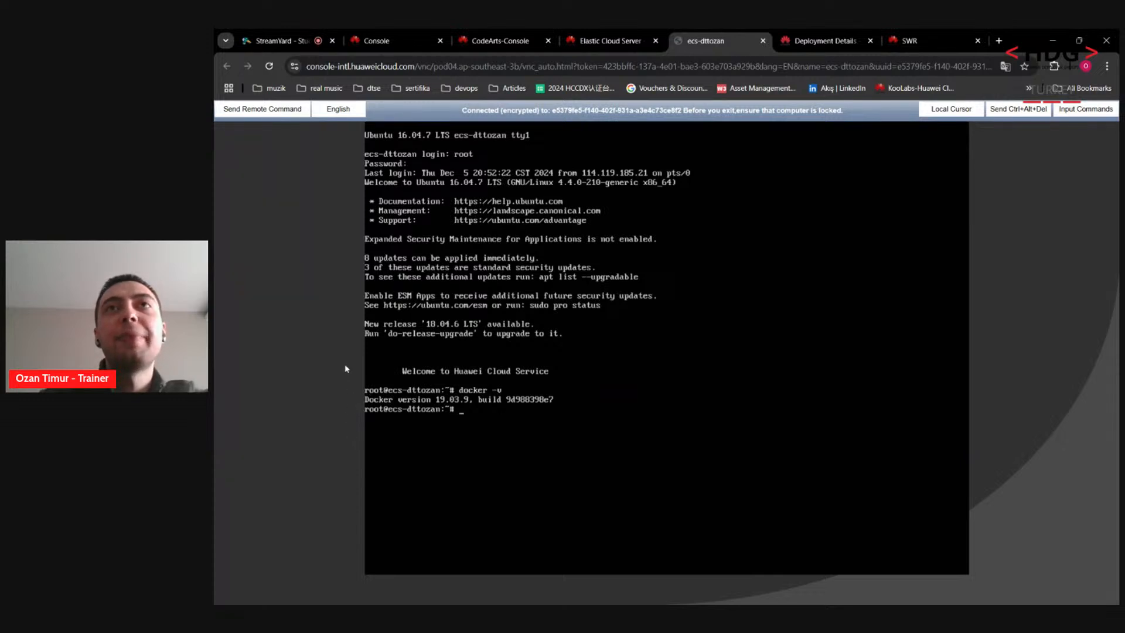
pyautogui.click(763, 41)
# Step: Go back to the deploy applications and edit phoenix-sample-standalone
pyautogui.click(727, 41)
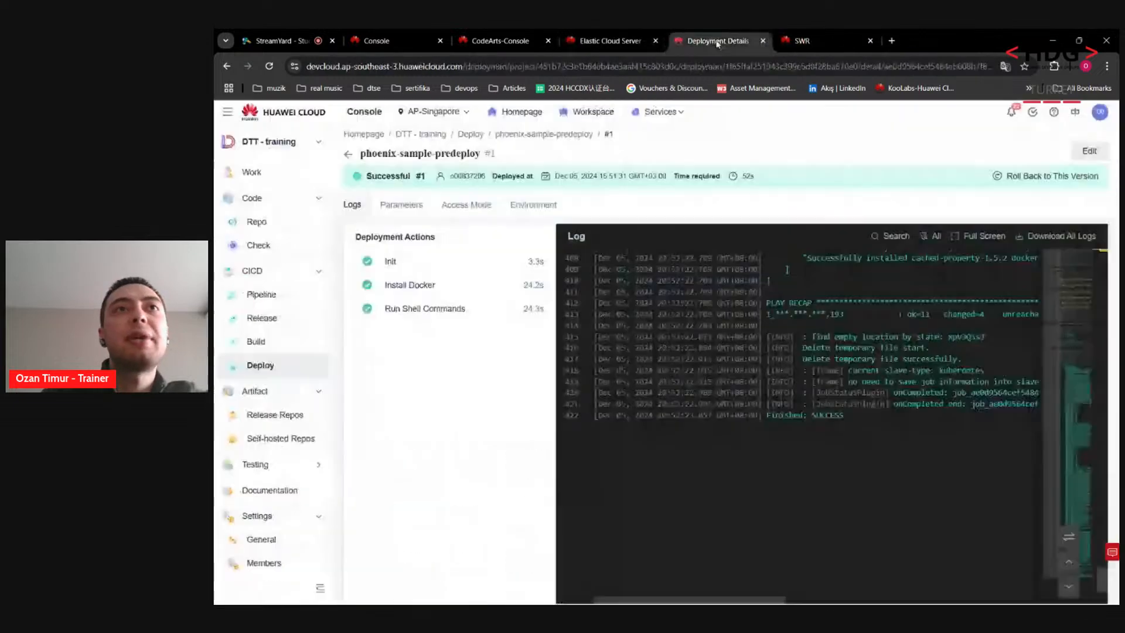
pyautogui.click(348, 154)
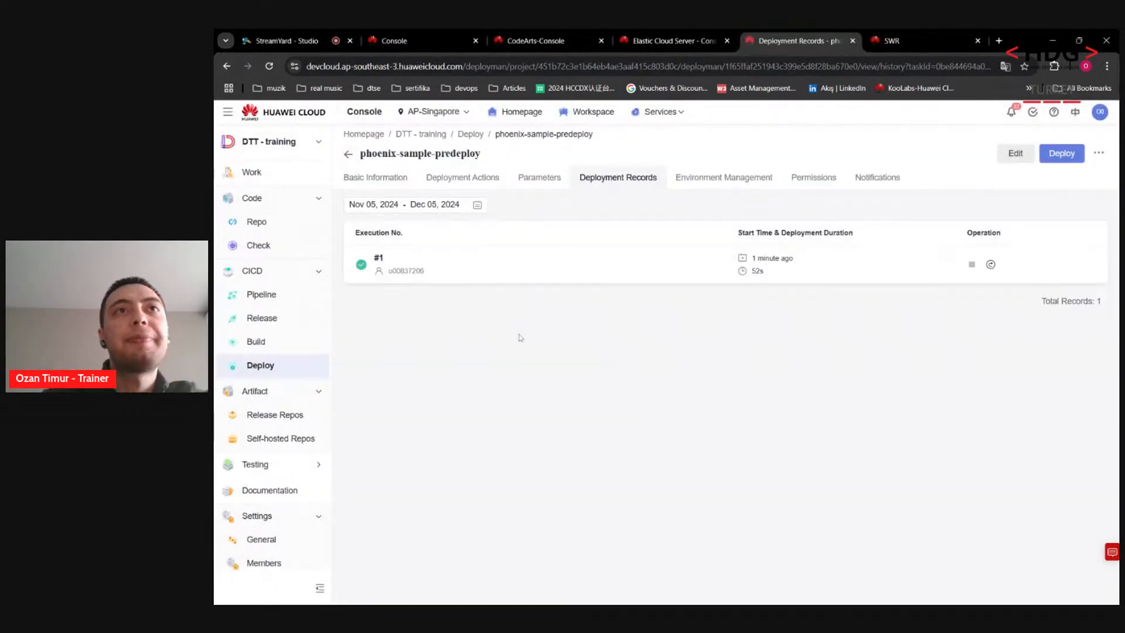
pyautogui.click(350, 155)
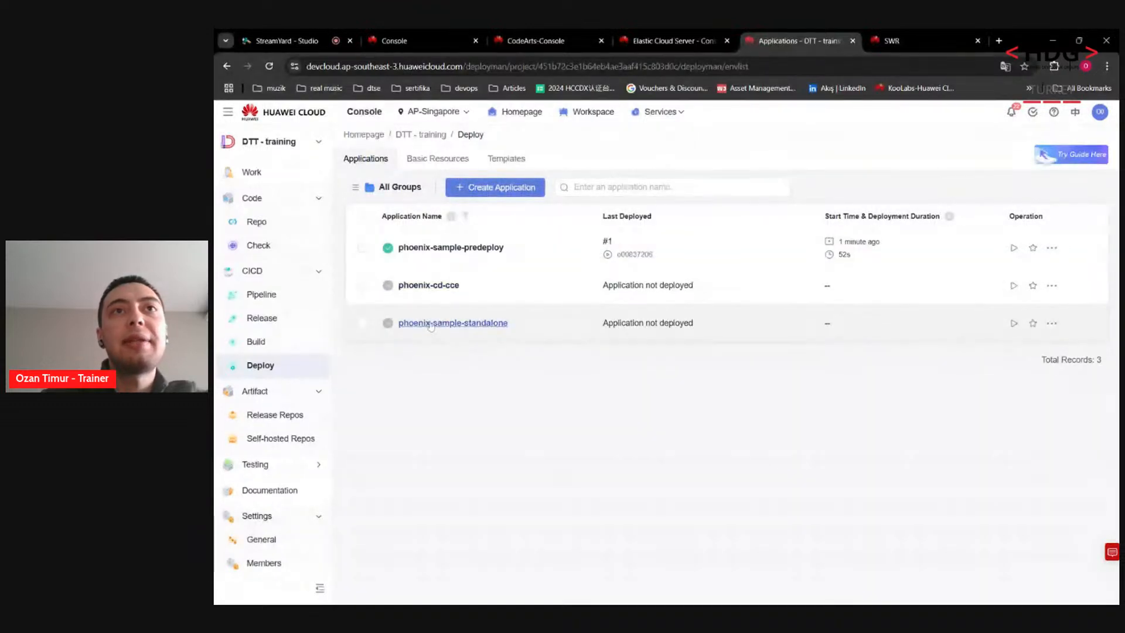
pyautogui.click(430, 324)
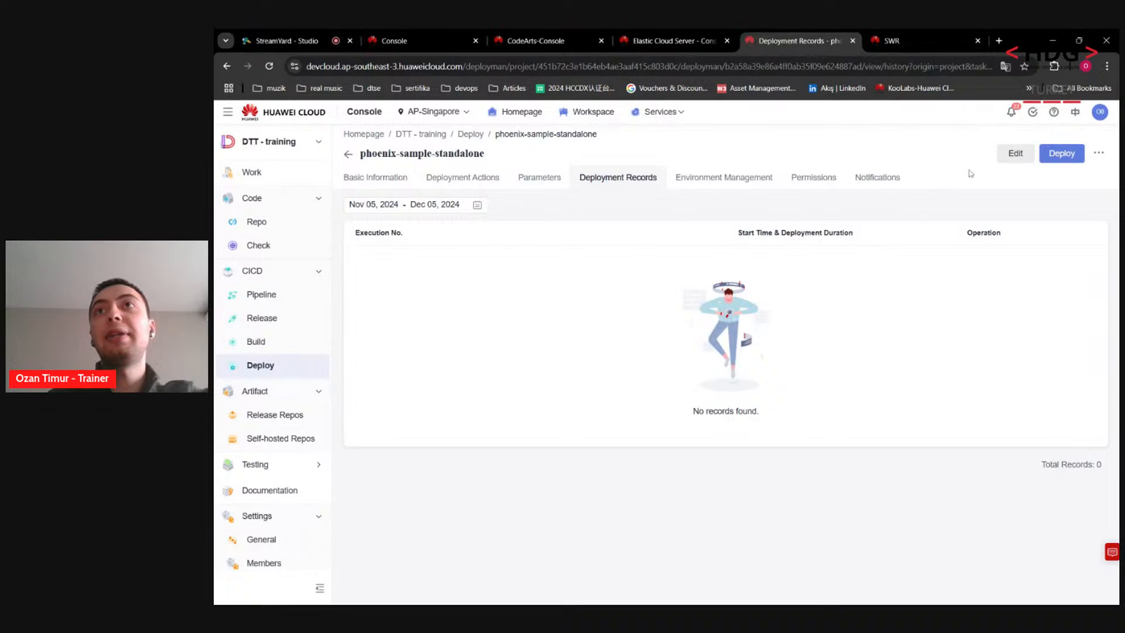
pyautogui.click(1008, 155)
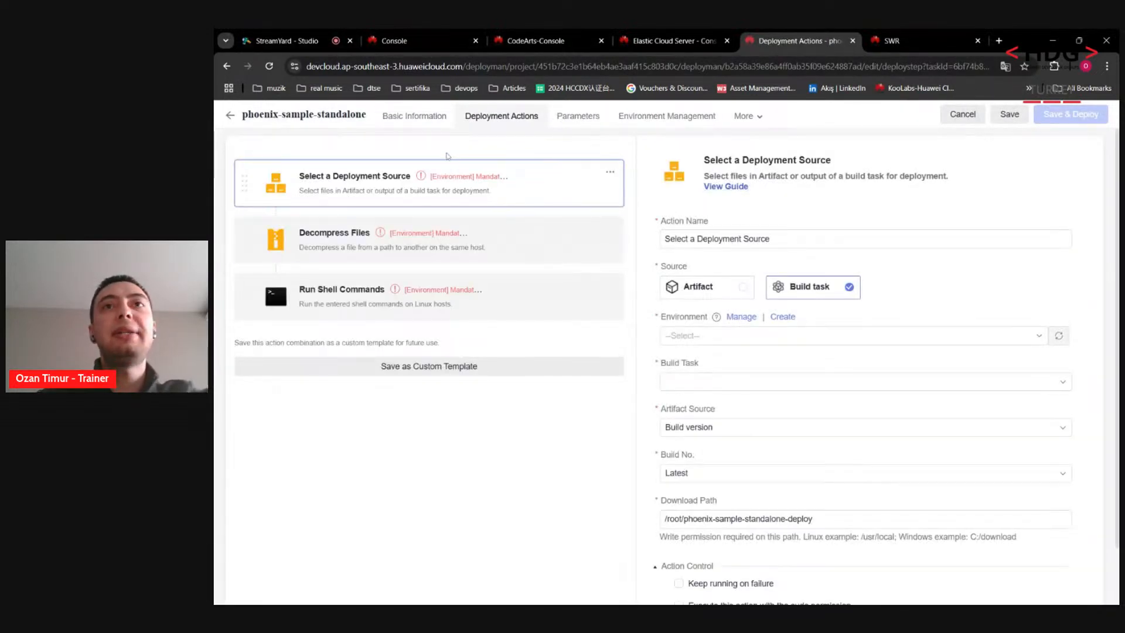
# Step: Create and save a new environment named env
pyautogui.click(658, 125)
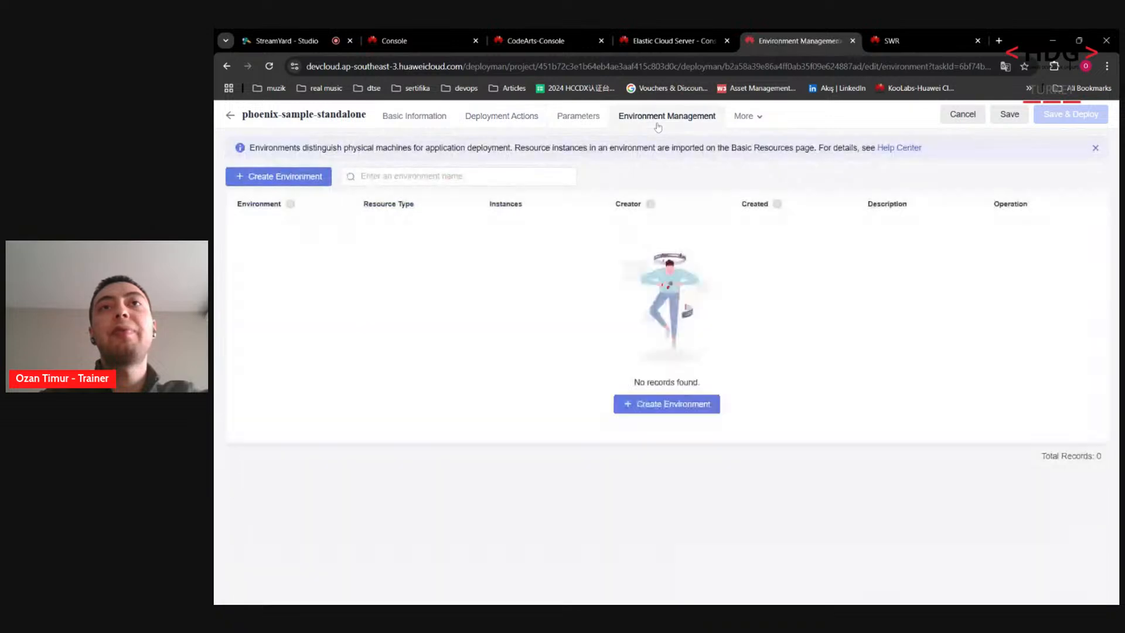
pyautogui.click(662, 404)
pyautogui.click(651, 187)
pyautogui.write('nev')
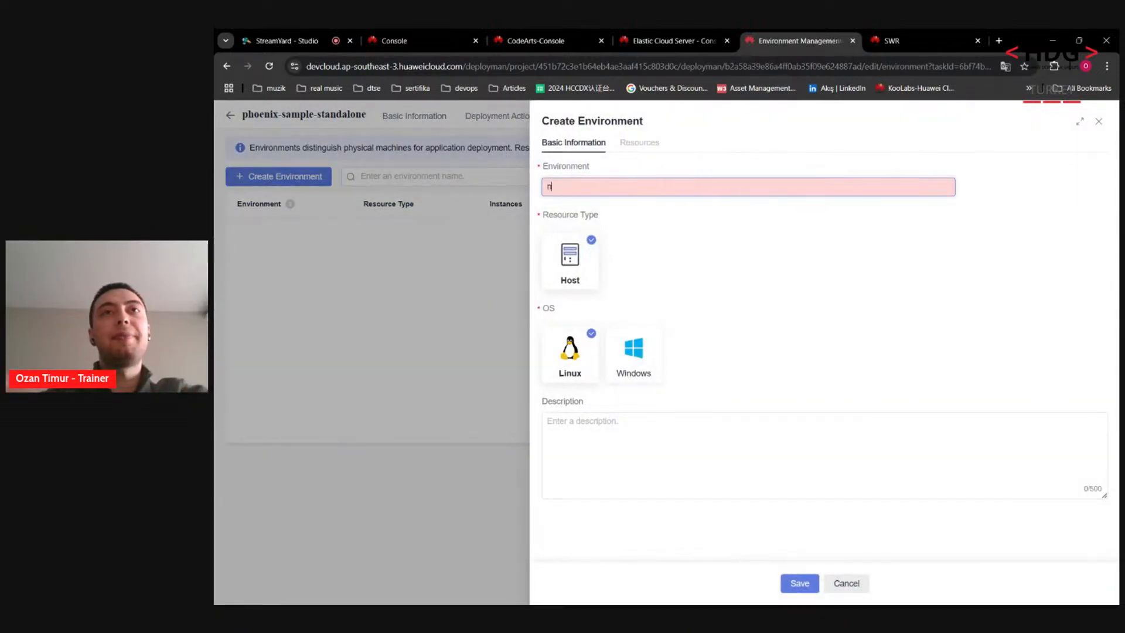
pyautogui.press('BackSpace')
pyautogui.press('BackSpace')
pyautogui.press('BackSpace')
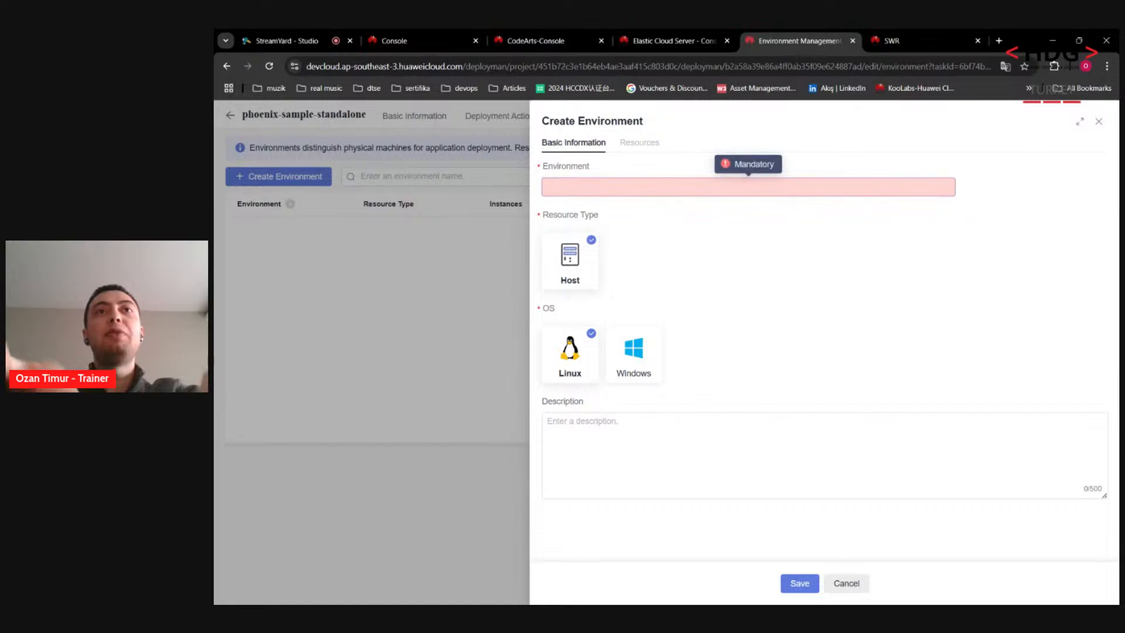
pyautogui.write('env')
pyautogui.click(792, 583)
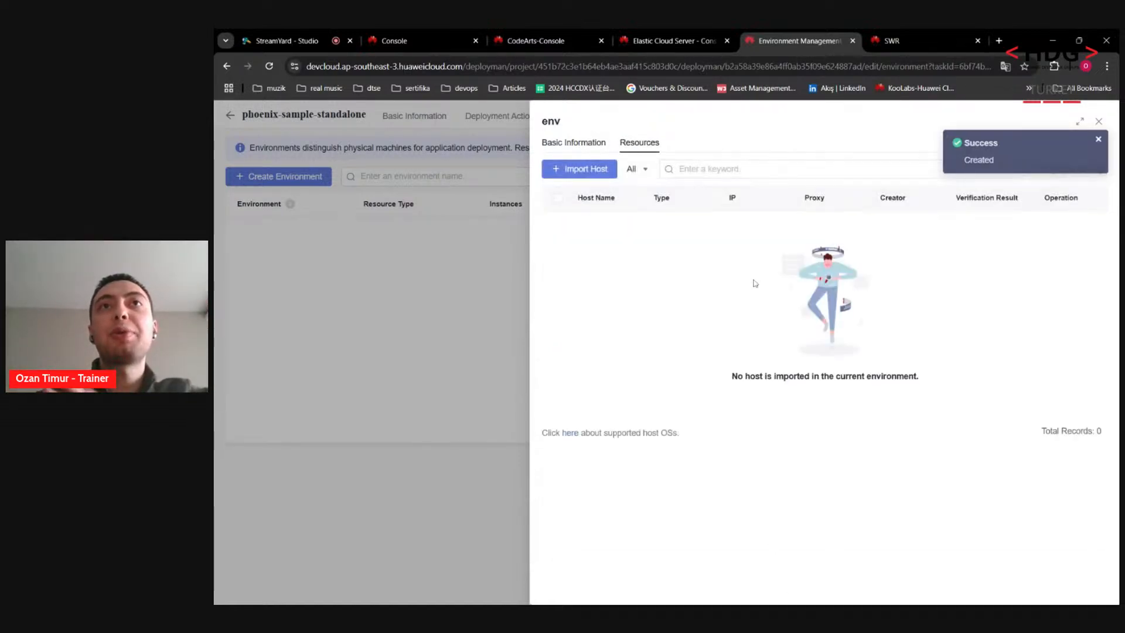
# Step: Import host ecs-dttozan into the env environment
pyautogui.click(583, 170)
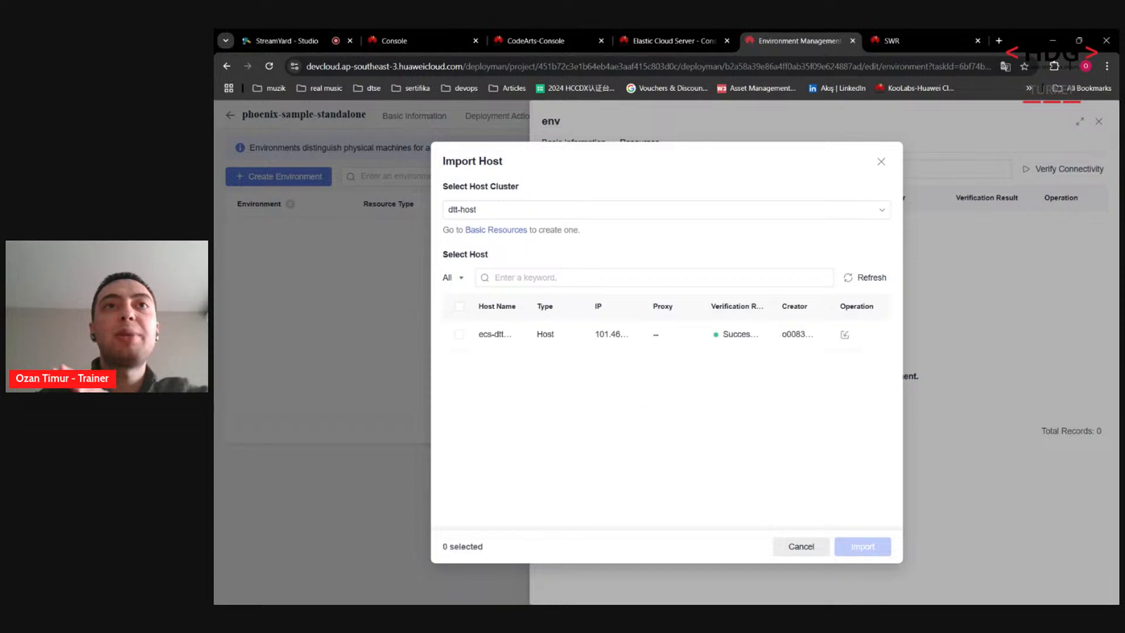
pyautogui.click(458, 335)
pyautogui.click(853, 547)
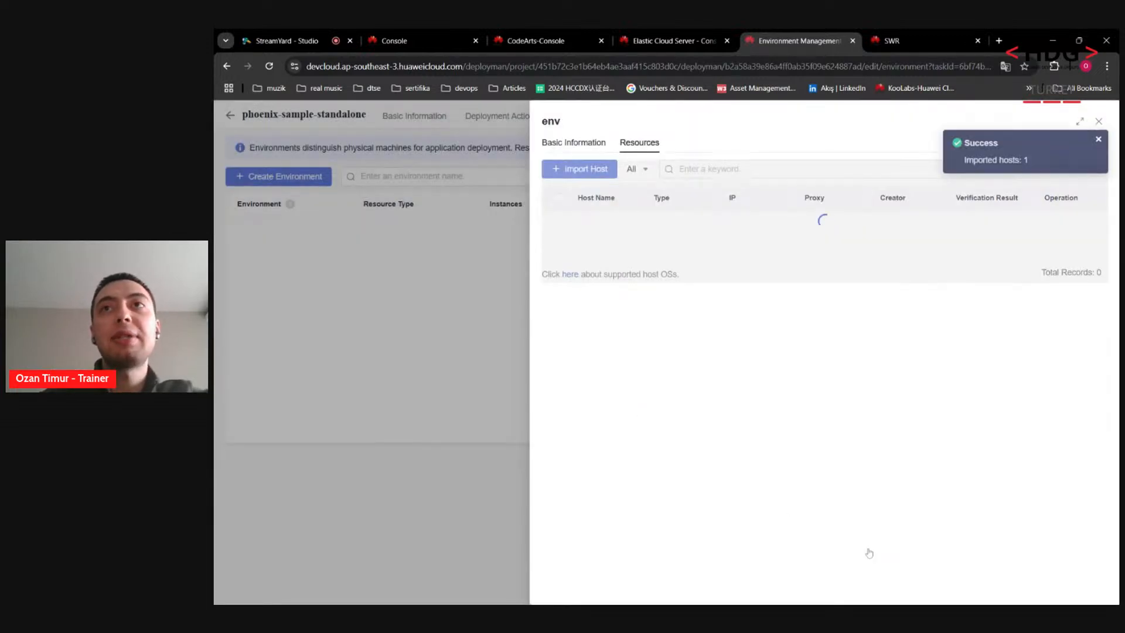
pyautogui.click(386, 340)
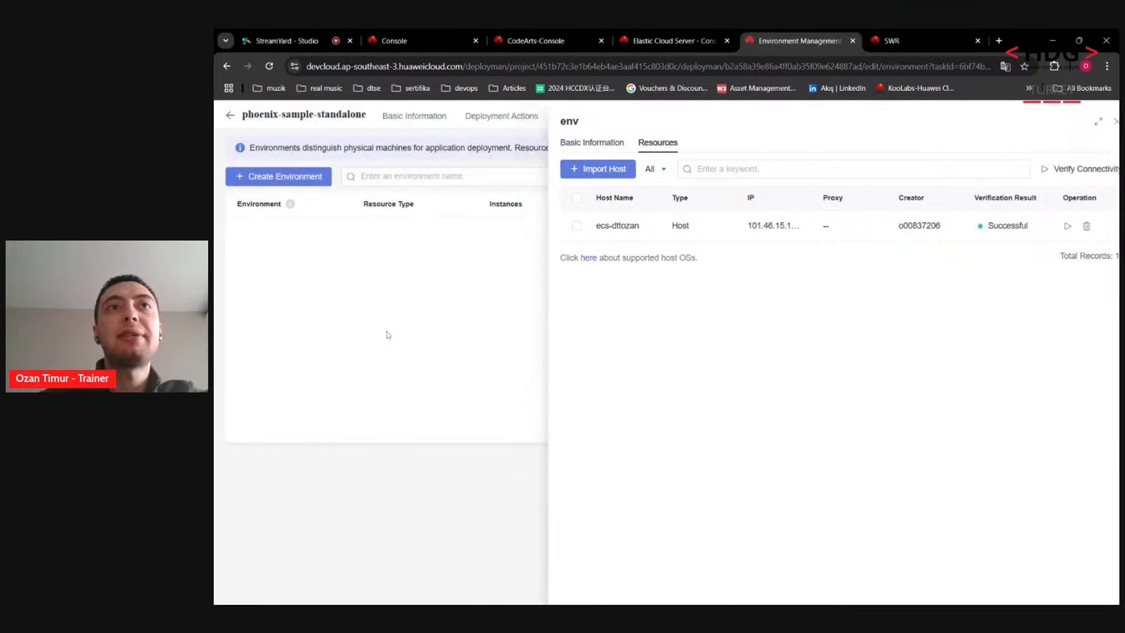
# Step: Target the deployment actions at environment env with build task phoenix-sample-ci
pyautogui.click(503, 117)
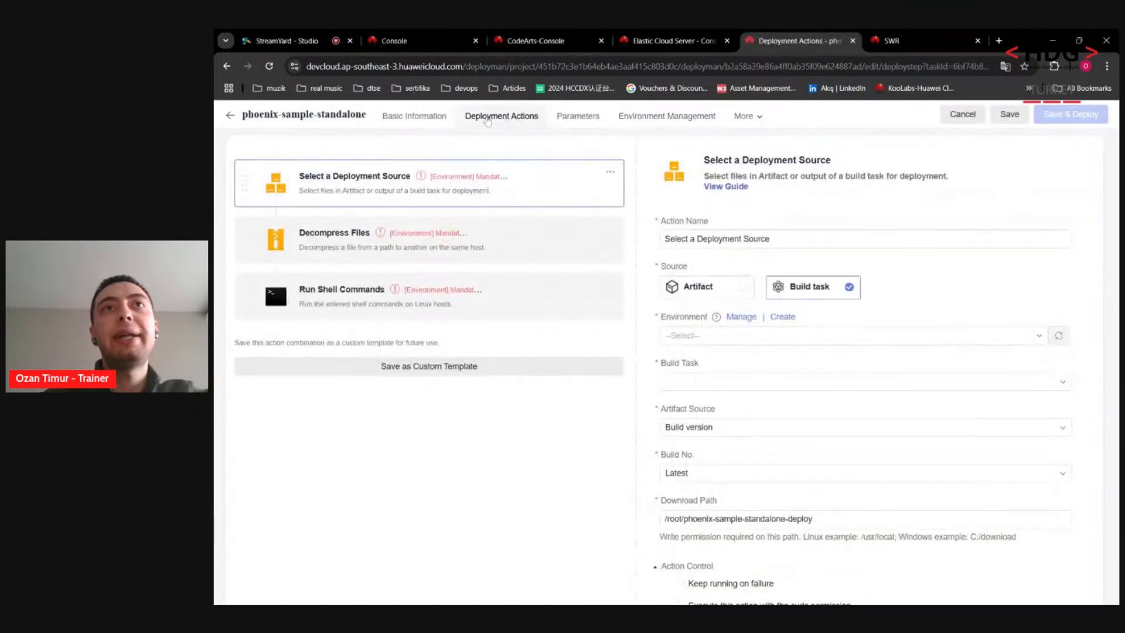
pyautogui.click(710, 337)
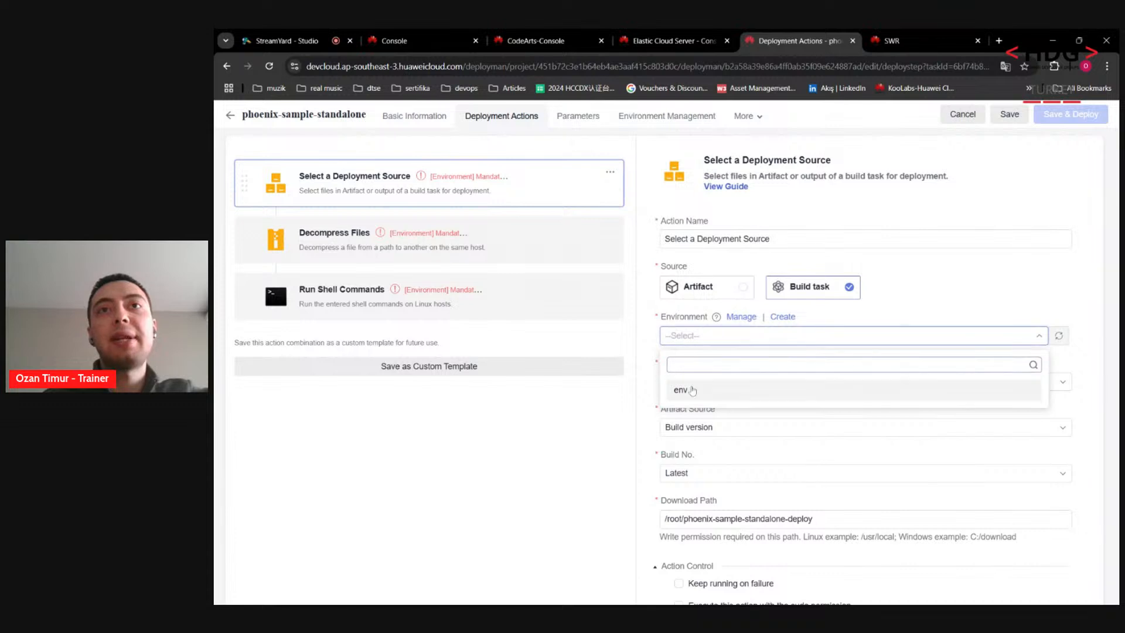
pyautogui.click(690, 390)
pyautogui.click(641, 384)
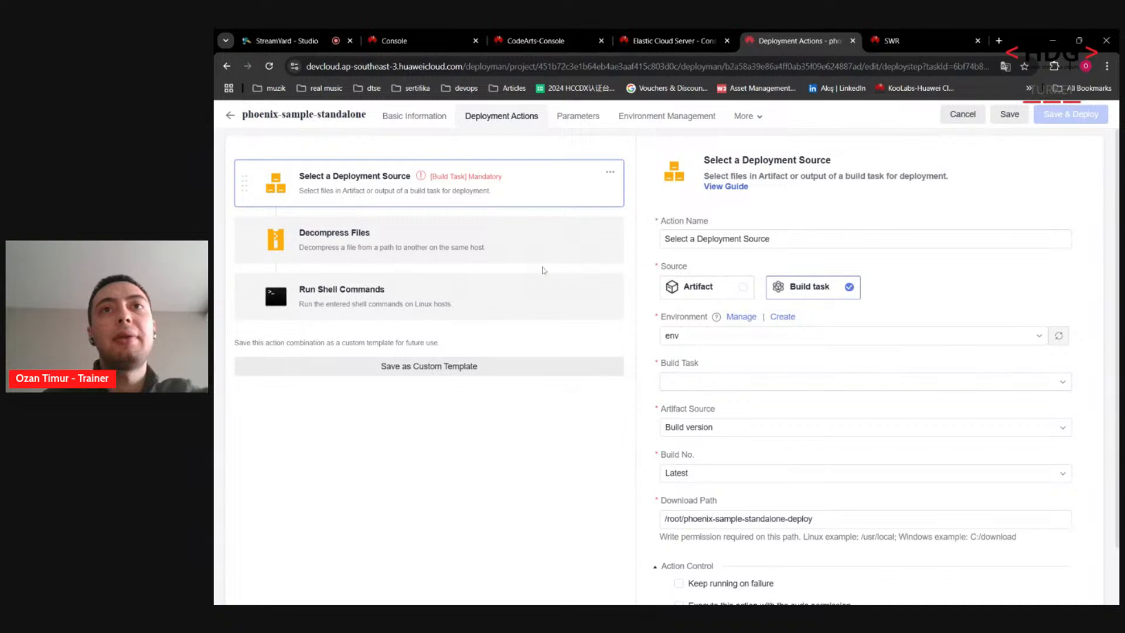
pyautogui.click(748, 382)
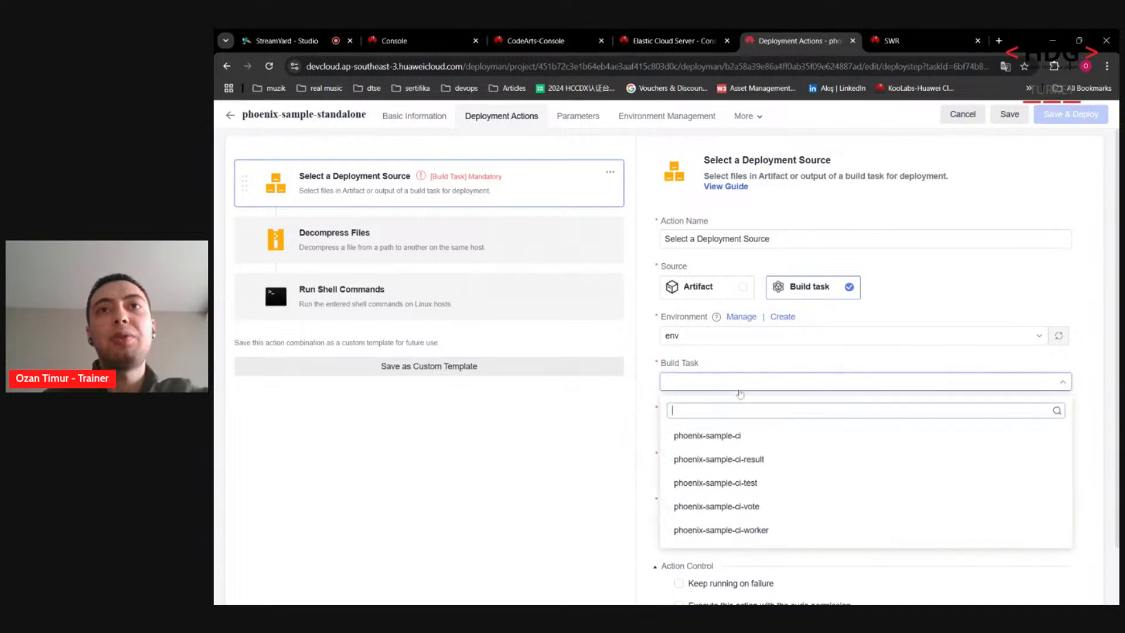
pyautogui.click(736, 436)
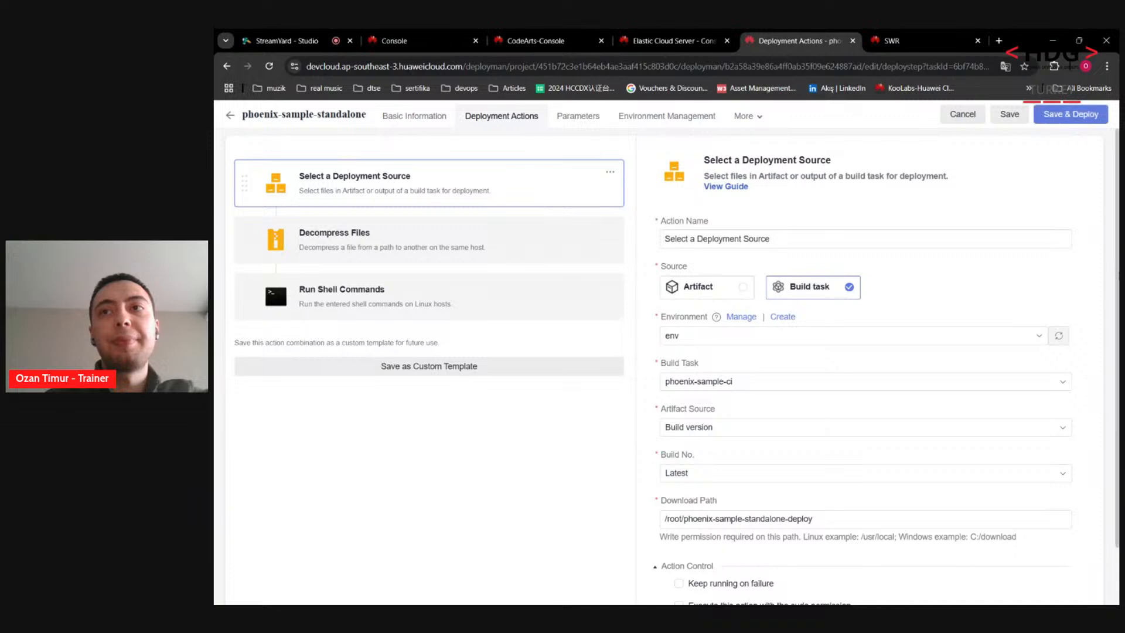
# Step: Review the deployment step settings and view the docker_server, docker_username and docker_password parameters
pyautogui.click(521, 253)
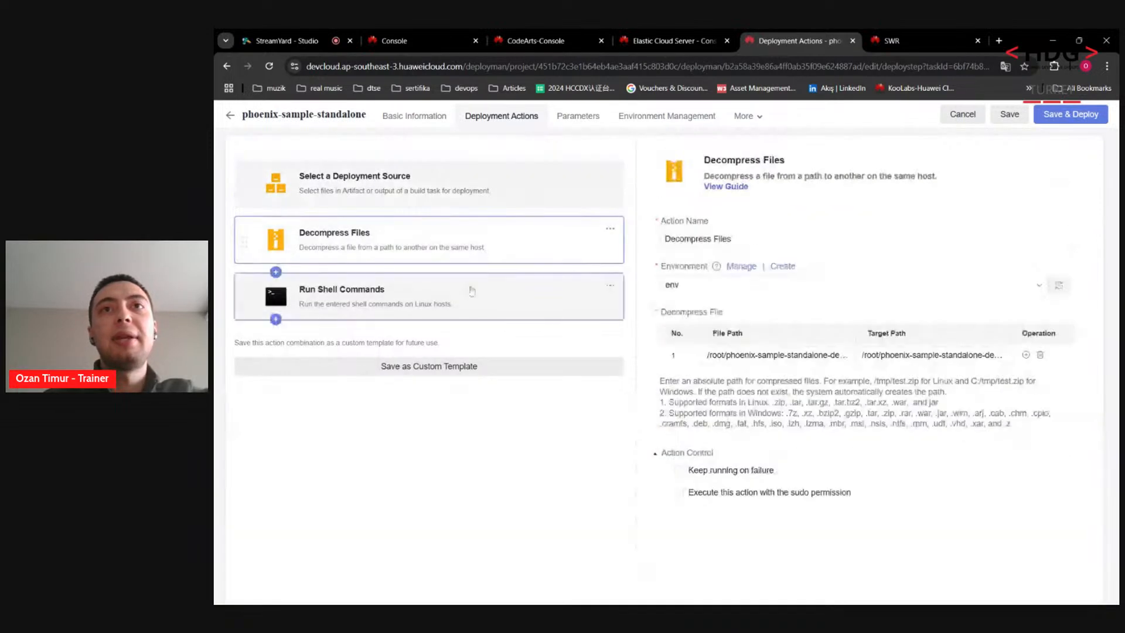
pyautogui.click(468, 299)
pyautogui.click(471, 239)
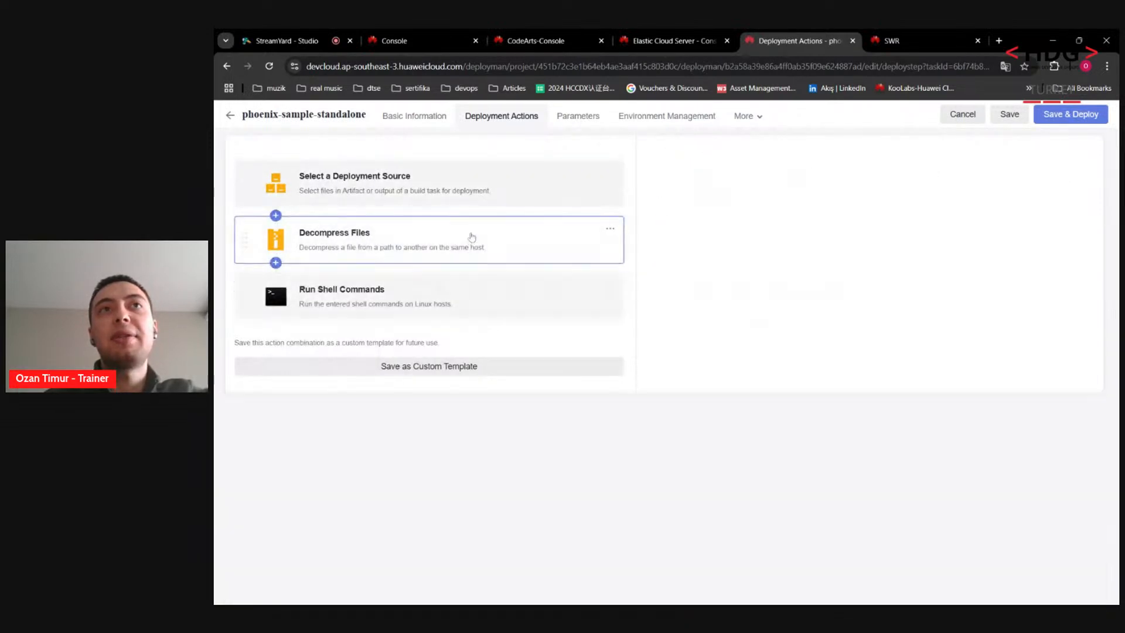
pyautogui.click(460, 203)
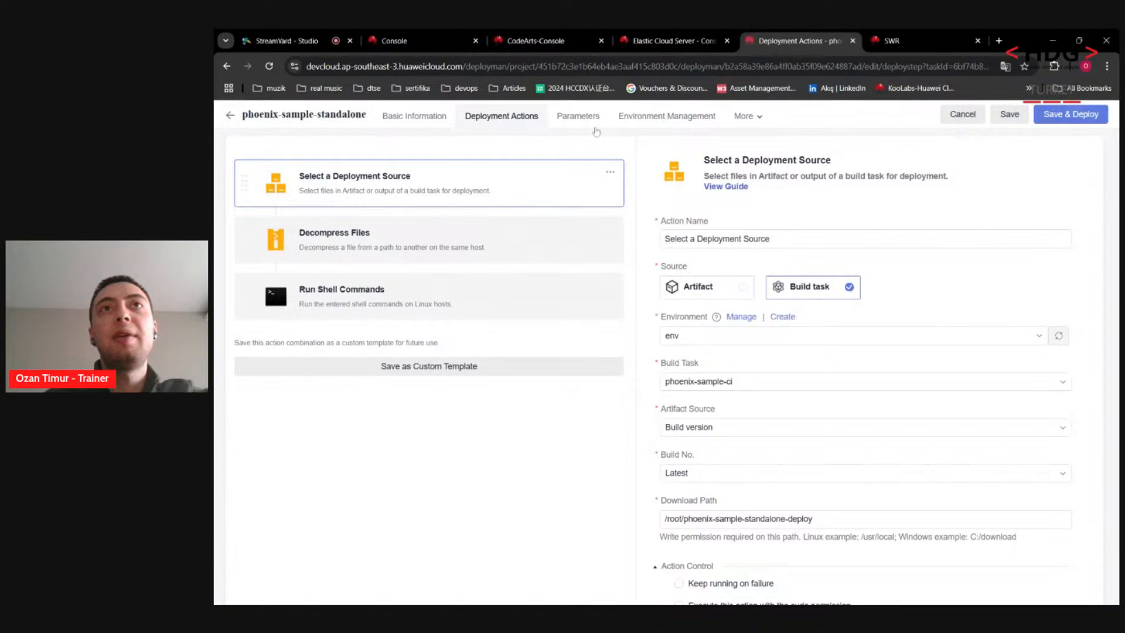
pyautogui.click(577, 116)
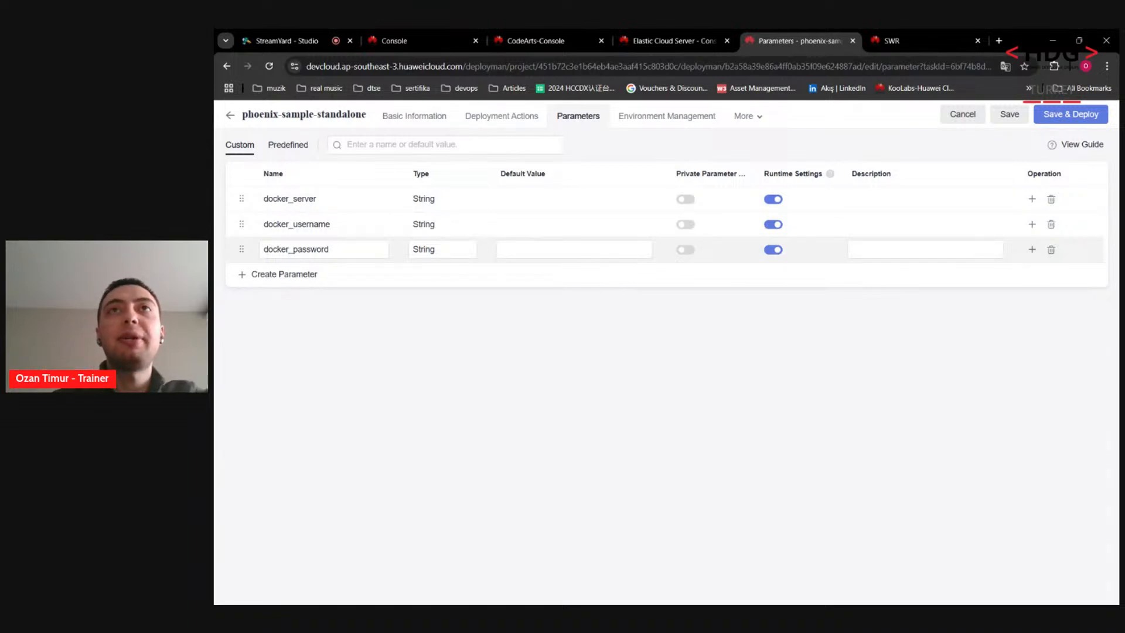
# Step: Generate the temporary docker login command in SWR Overview and select its username
pyautogui.click(946, 35)
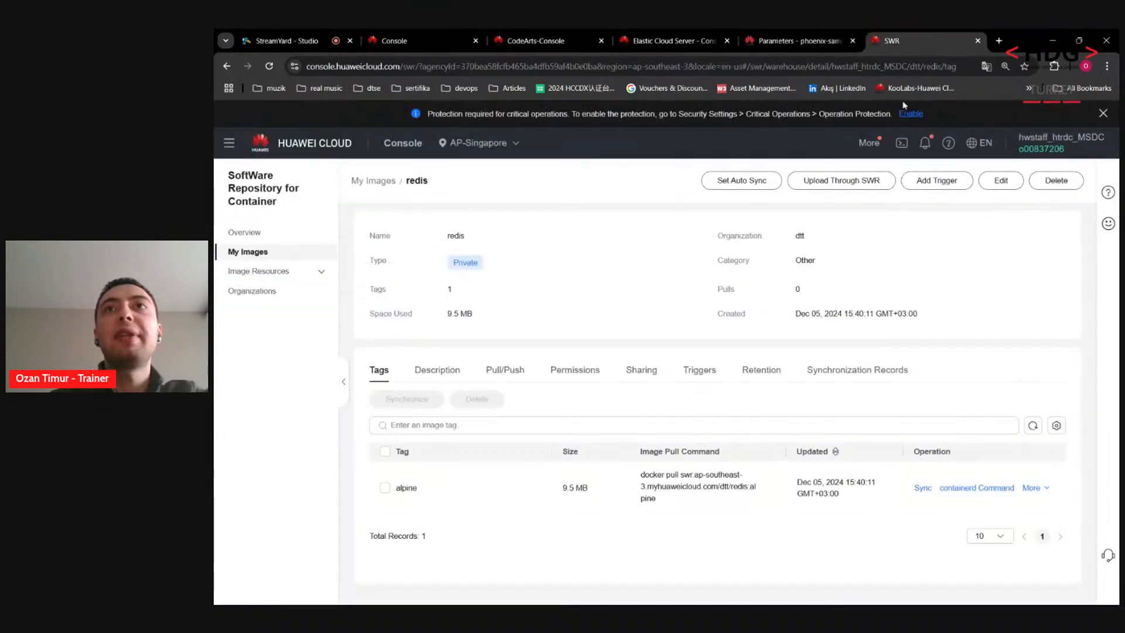
pyautogui.click(261, 235)
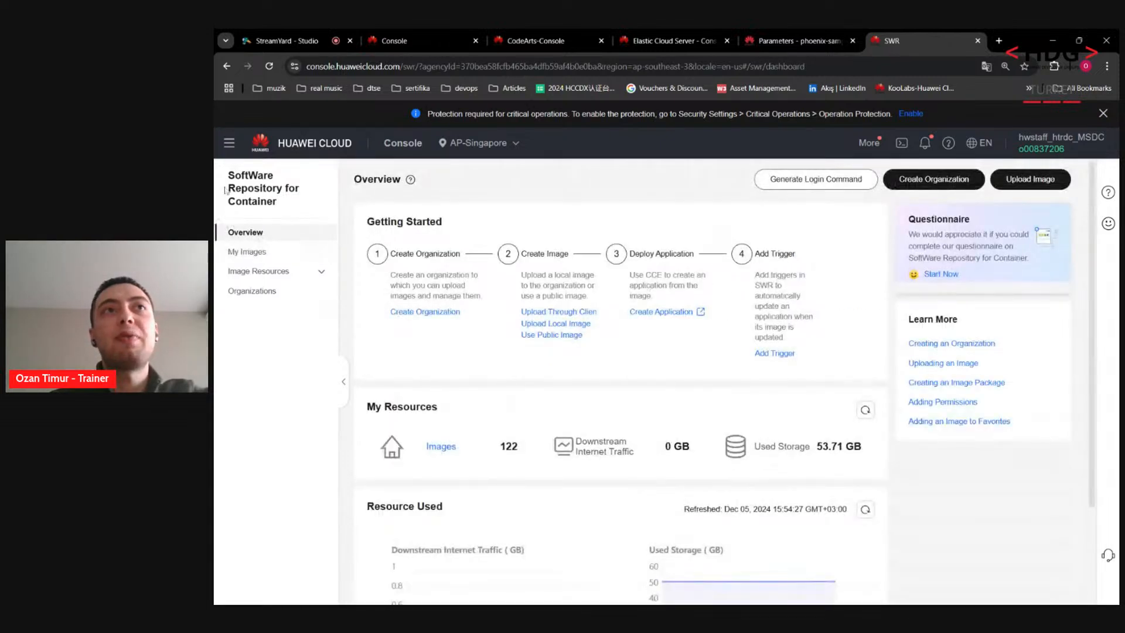
pyautogui.moveTo(228, 176); pyautogui.dragTo(296, 207)
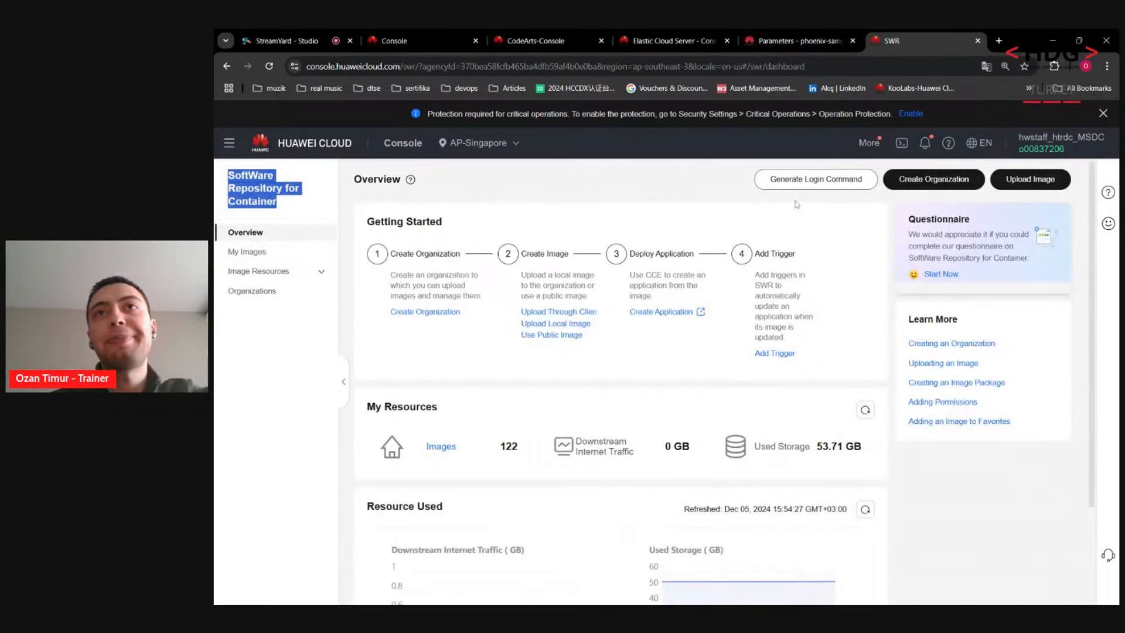
pyautogui.click(786, 183)
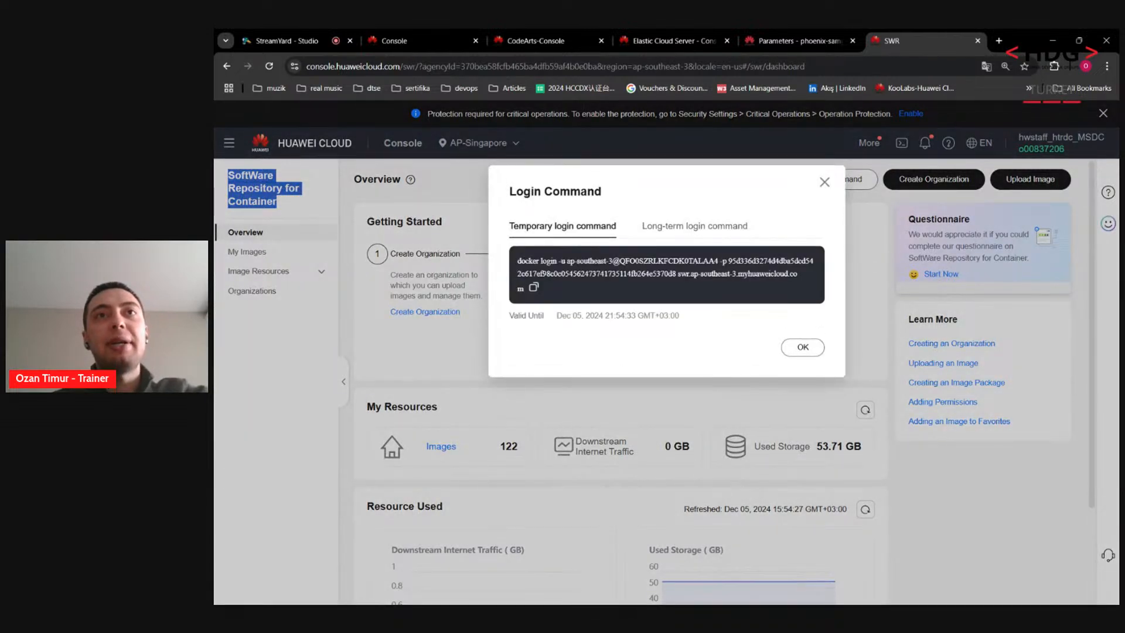
pyautogui.moveTo(566, 262); pyautogui.dragTo(587, 261)
pyautogui.click(587, 261)
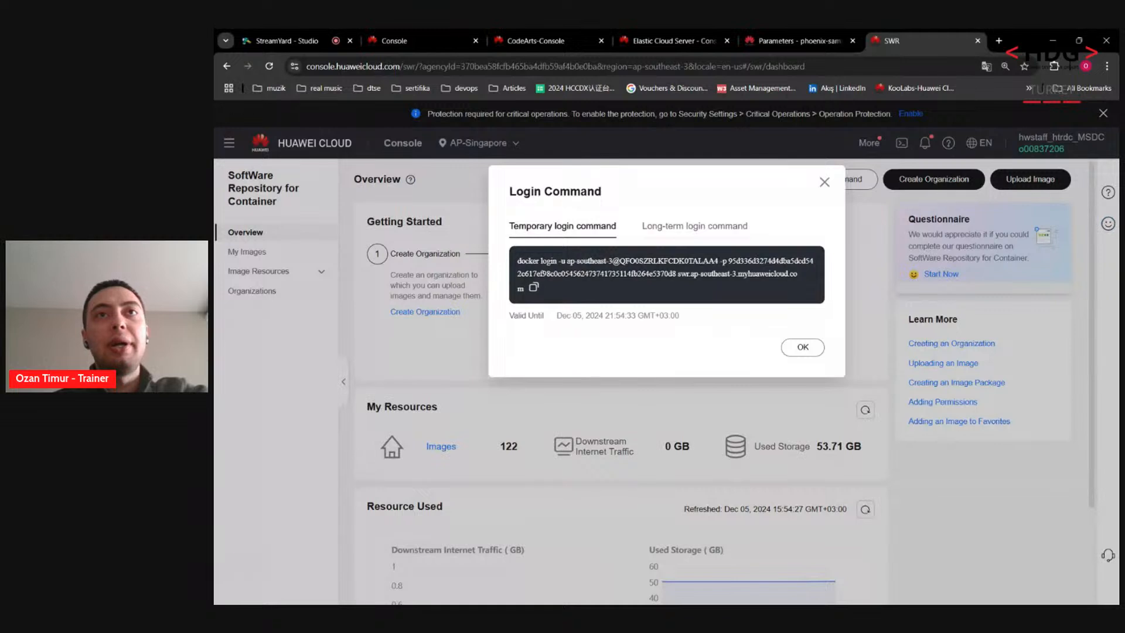
pyautogui.moveTo(619, 261); pyautogui.dragTo(691, 258)
pyautogui.hotkey('ctrl', 'c')
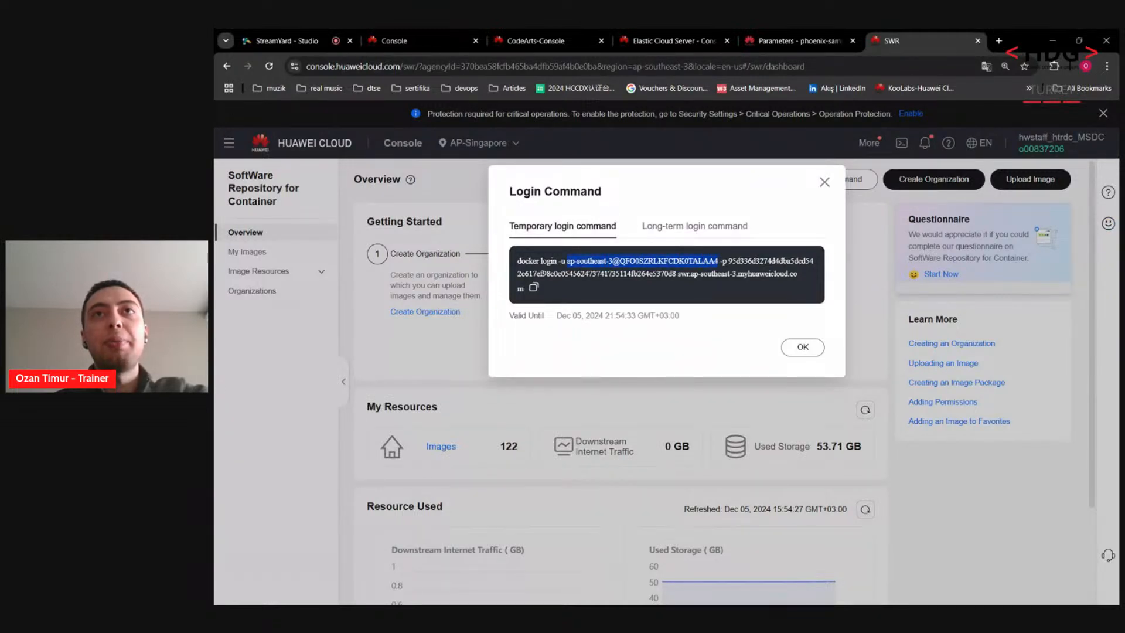
# Step: Paste the SWR username as docker_username's default value
pyautogui.click(785, 40)
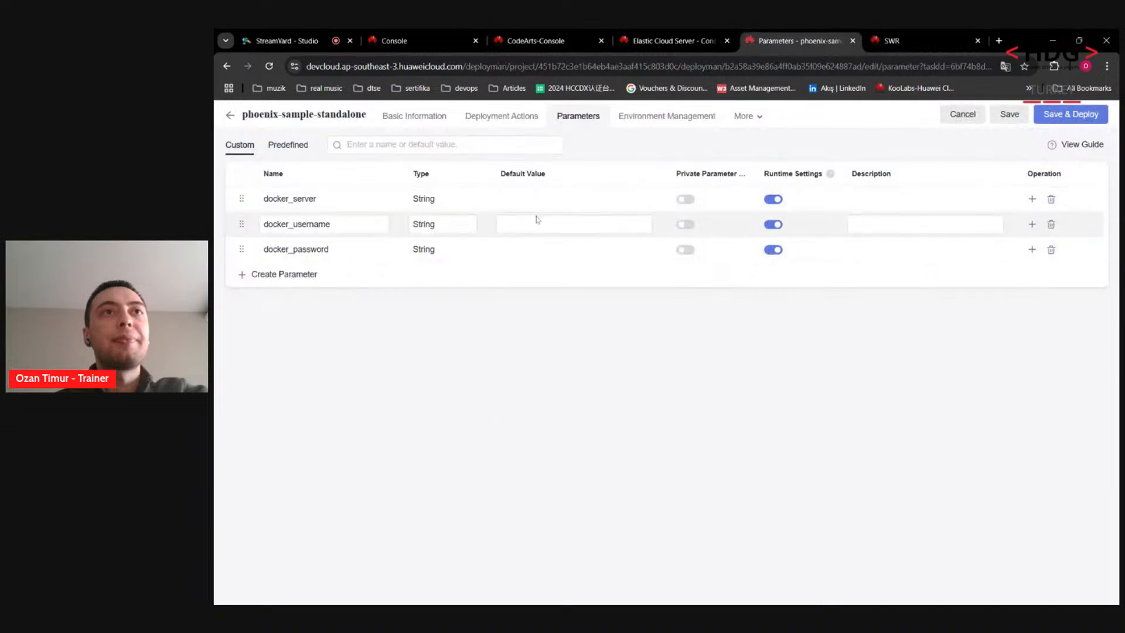
pyautogui.hotkey('ctrl', 'v')
pyautogui.click(711, 35)
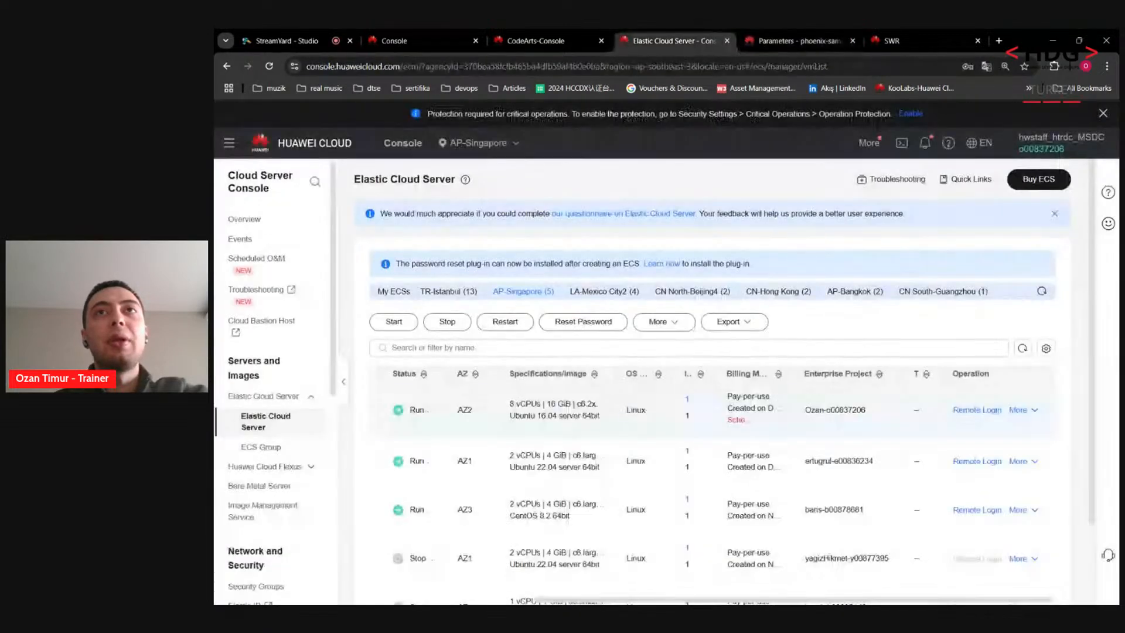
pyautogui.click(774, 38)
pyautogui.click(914, 40)
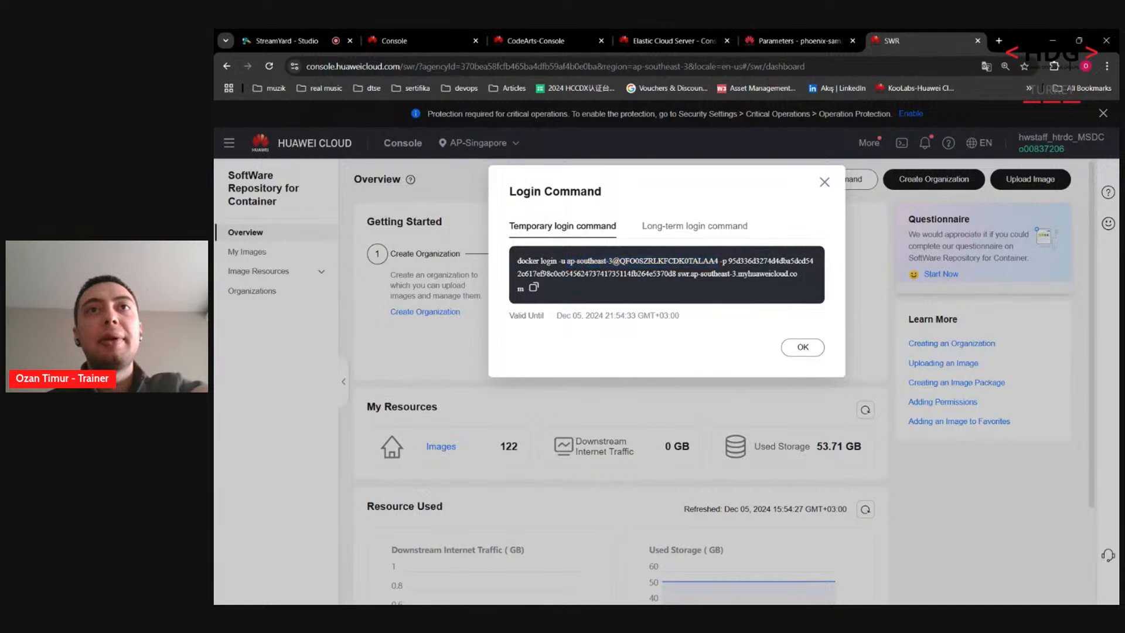
pyautogui.doubleClick(761, 261)
pyautogui.click(797, 41)
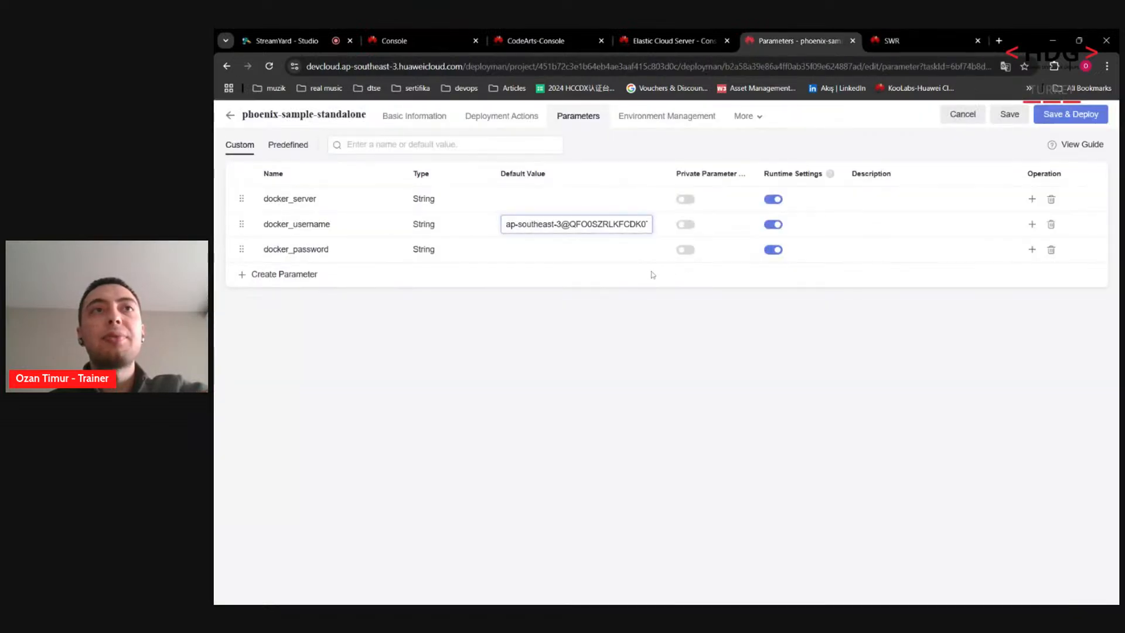
pyautogui.click(613, 252)
pyautogui.hotkey('ctrl', 'v')
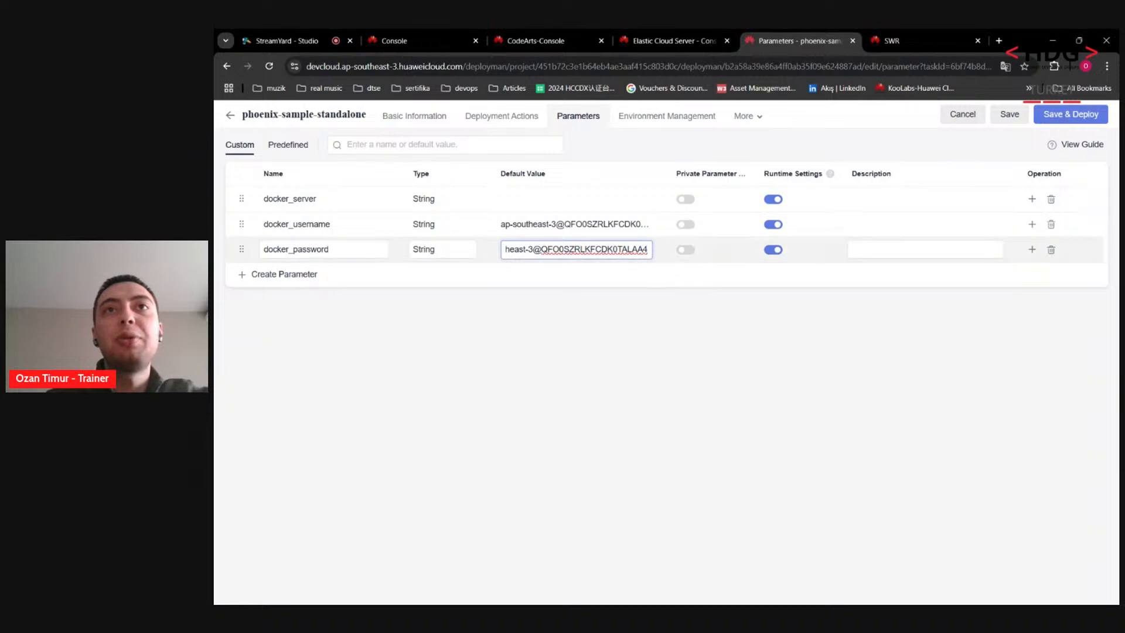
pyautogui.moveTo(647, 249); pyautogui.dragTo(486, 262)
# Step: Set docker_password's default to the SWR login password, removing the trailing space
pyautogui.click(717, 38)
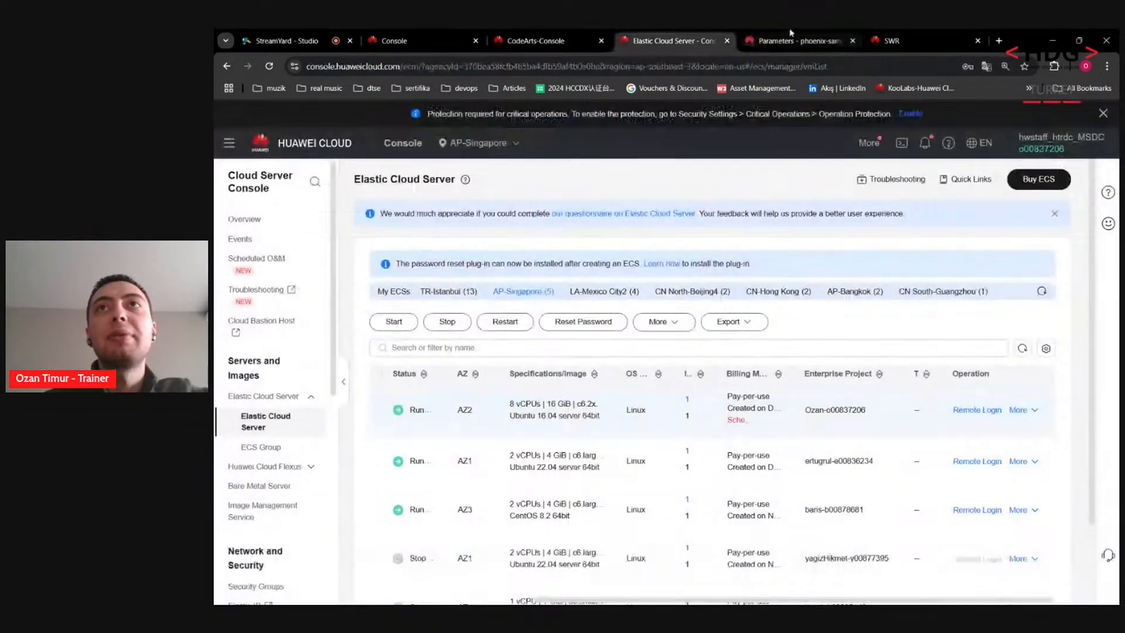
pyautogui.click(999, 40)
pyautogui.click(858, 34)
pyautogui.click(976, 41)
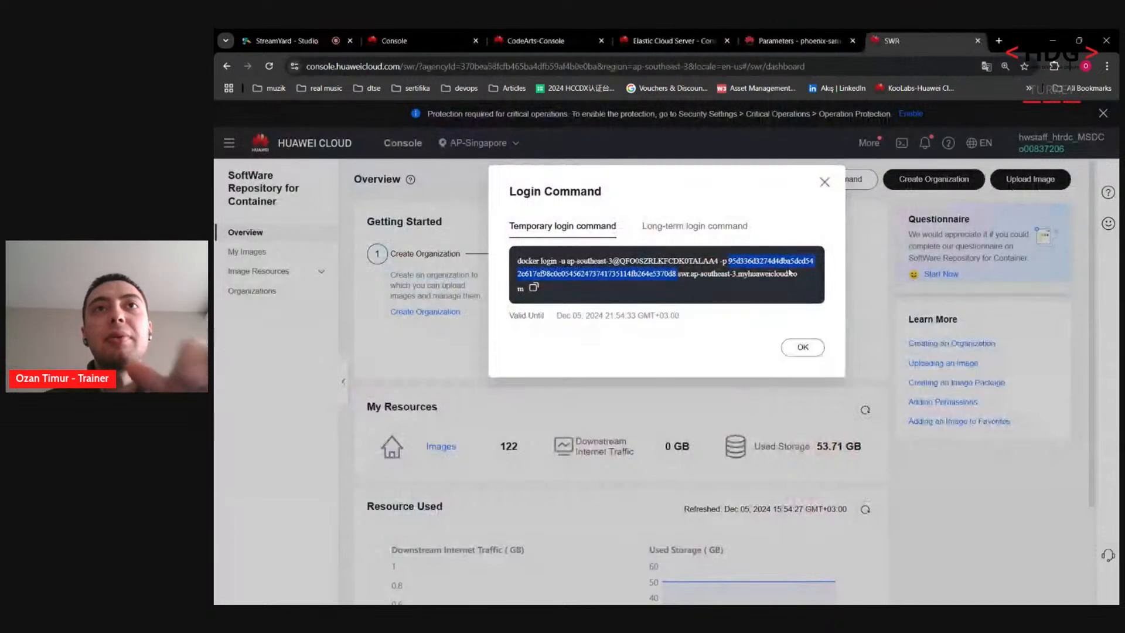
pyautogui.click(758, 269)
pyautogui.doubleClick(758, 264)
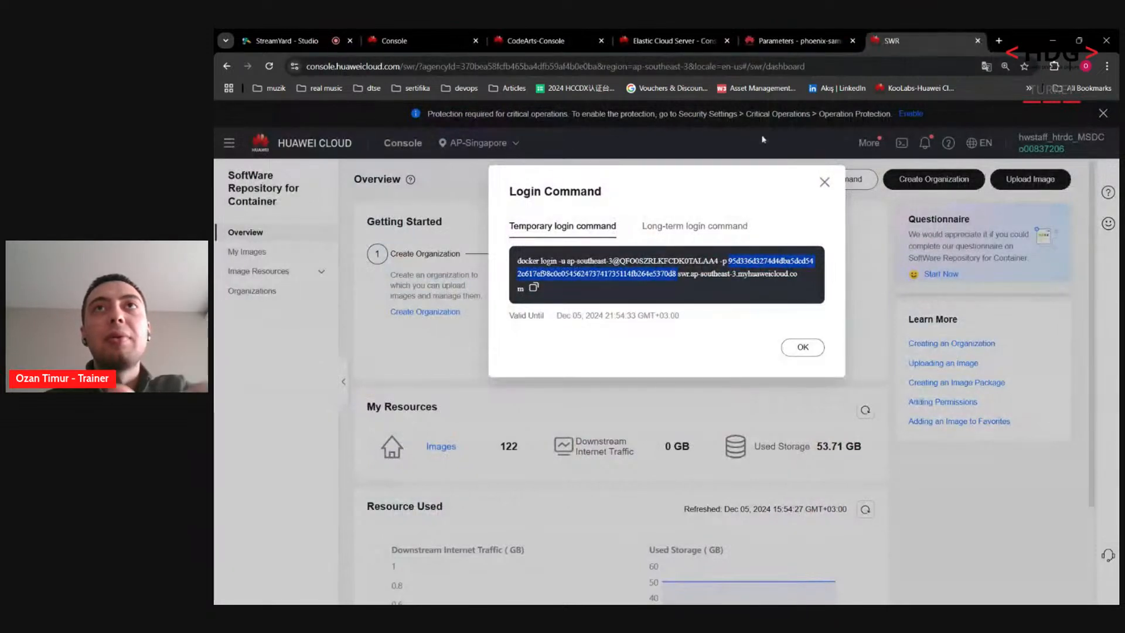
pyautogui.hotkey('ctrl', 'c')
pyautogui.click(798, 40)
pyautogui.click(576, 249)
pyautogui.hotkey('ctrl', 'a')
pyautogui.hotkey('ctrl', 'v')
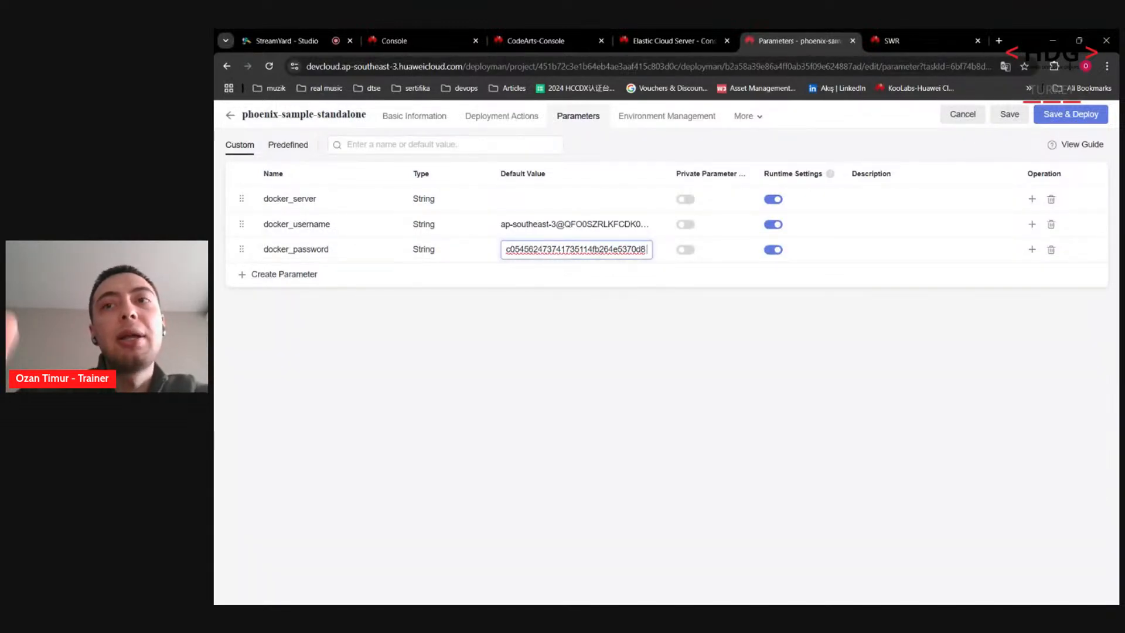
pyautogui.press('BackSpace')
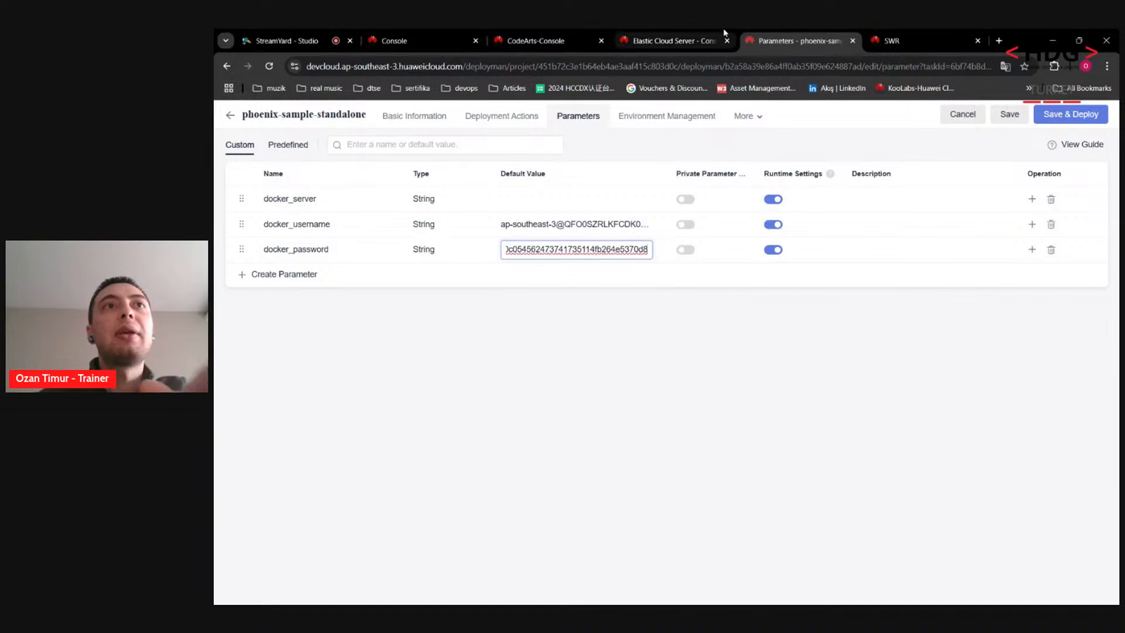
# Step: Set docker_server's default to swr.ap-southeast-3.myhuaweicloud.com
pyautogui.click(674, 40)
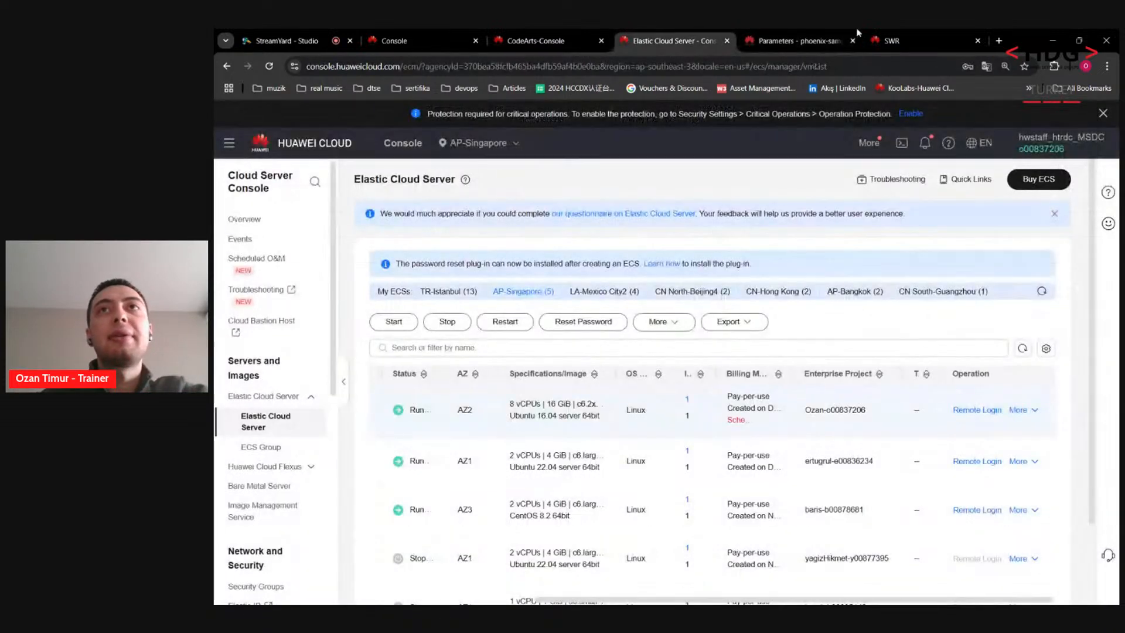
pyautogui.click(892, 40)
pyautogui.click(734, 286)
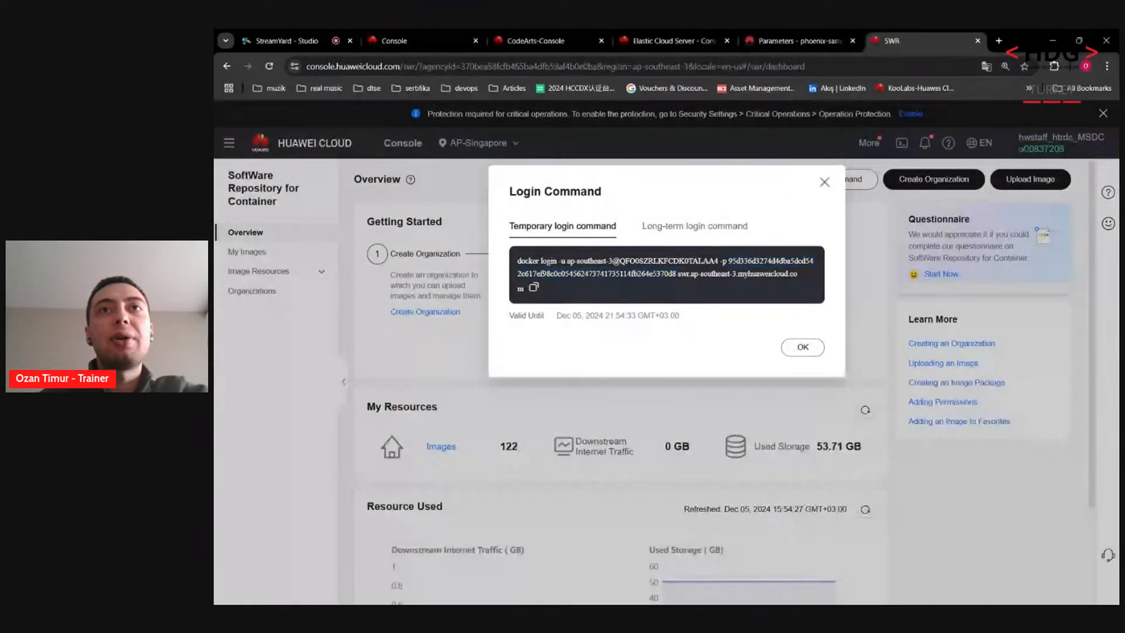
pyautogui.moveTo(678, 274); pyautogui.dragTo(744, 275)
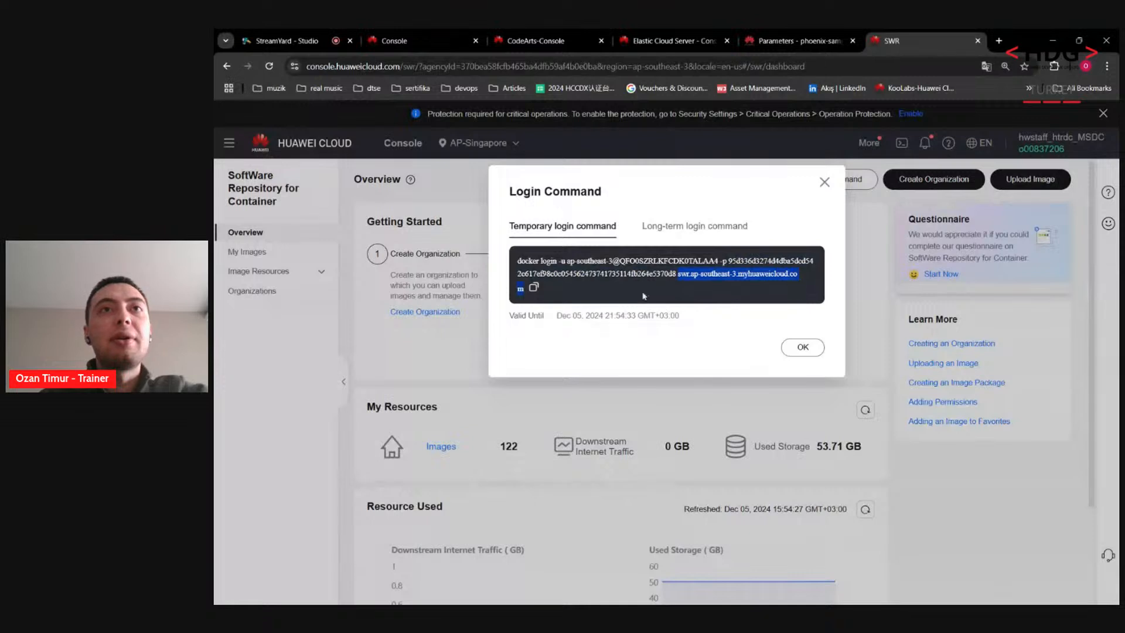
pyautogui.click(800, 41)
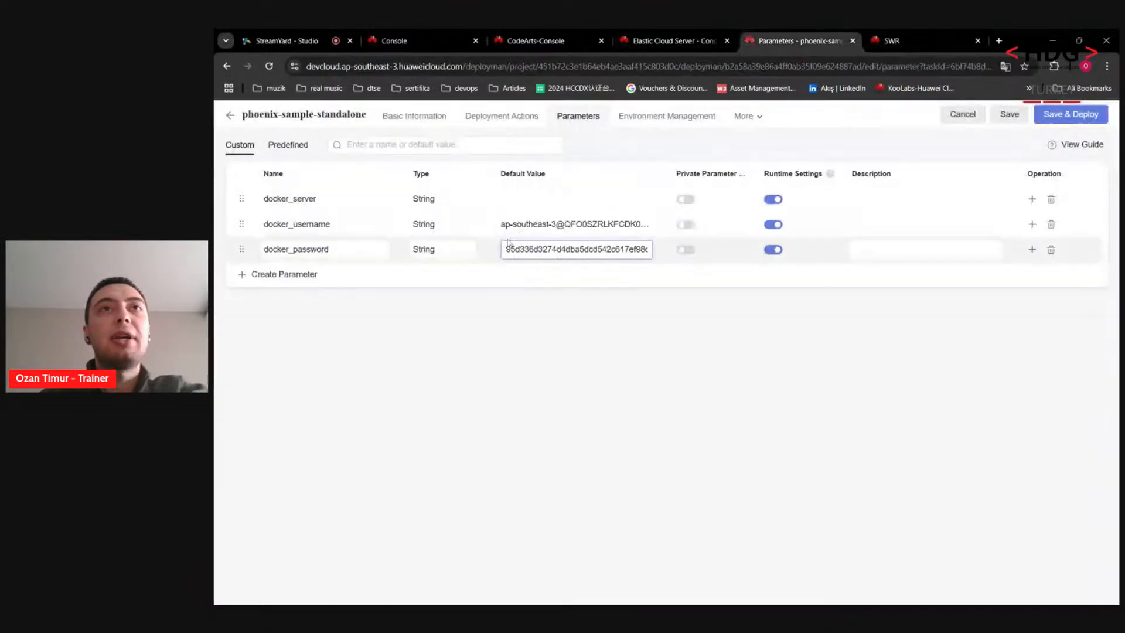
pyautogui.click(537, 199)
pyautogui.hotkey('ctrl', 'v')
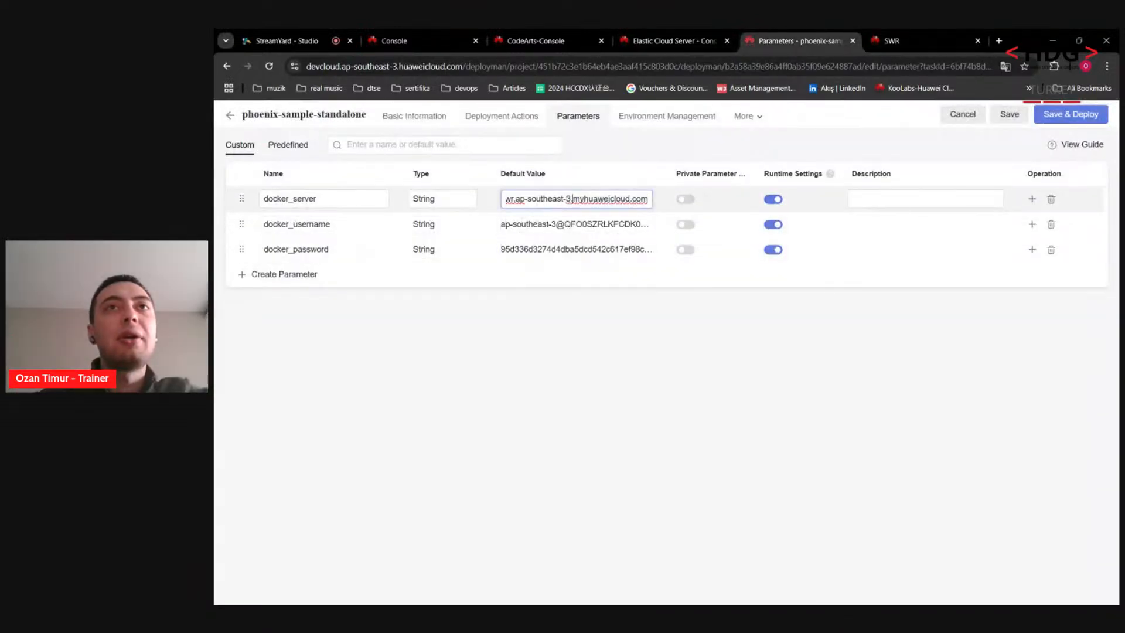
pyautogui.moveTo(572, 200); pyautogui.dragTo(466, 206)
pyautogui.click(554, 320)
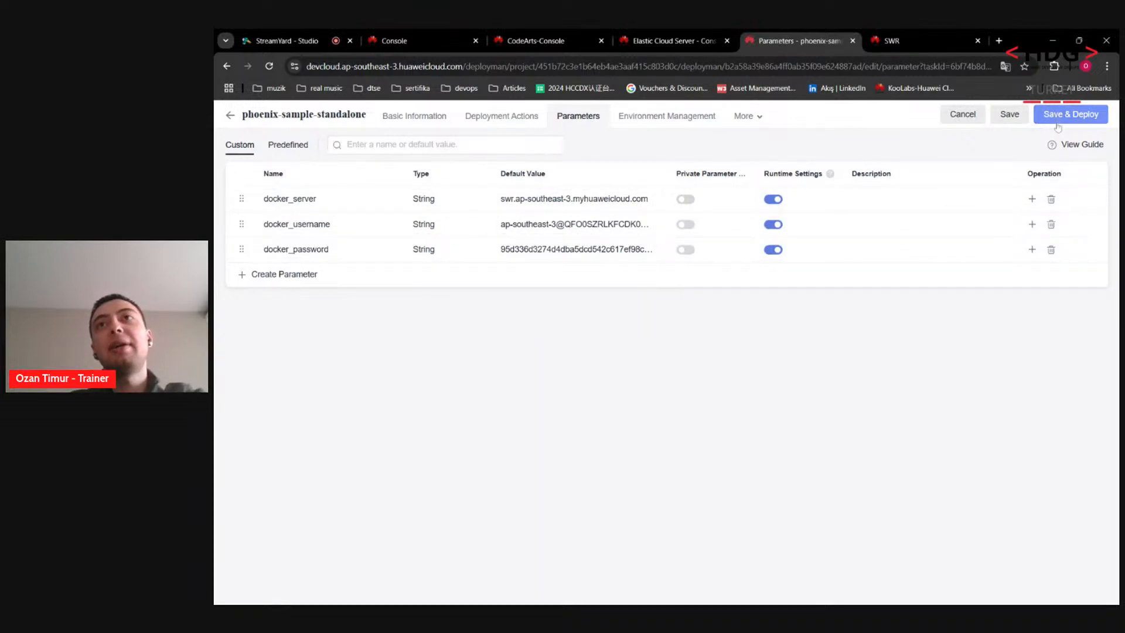
# Step: Save and deploy phoenix-sample-standalone, accepting the runtime parameter values
pyautogui.click(758, 117)
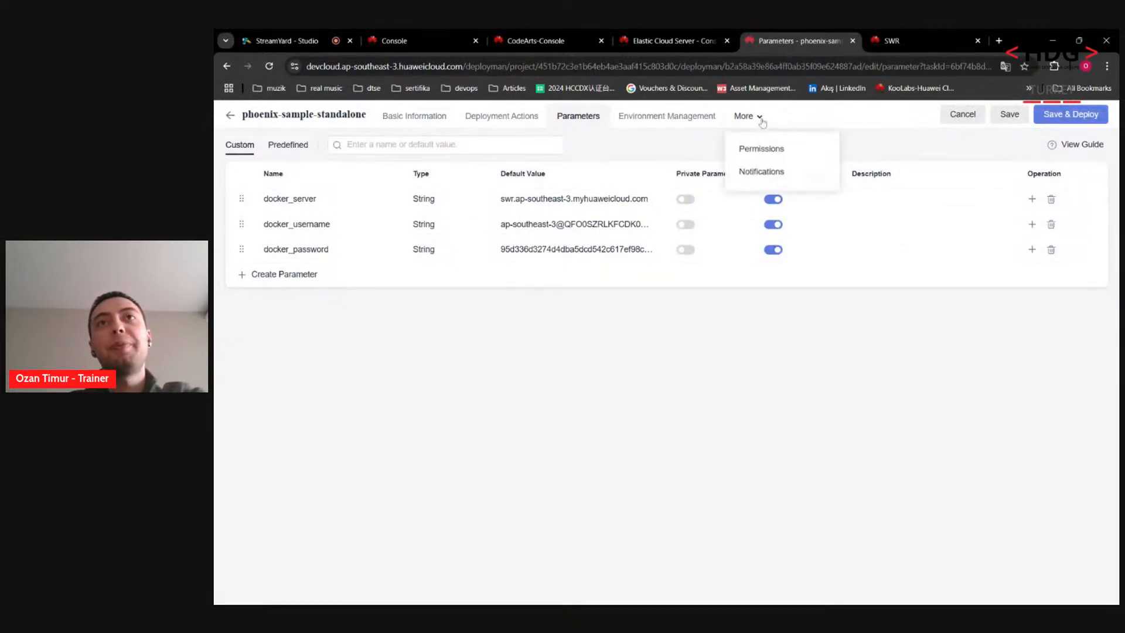
pyautogui.click(1084, 115)
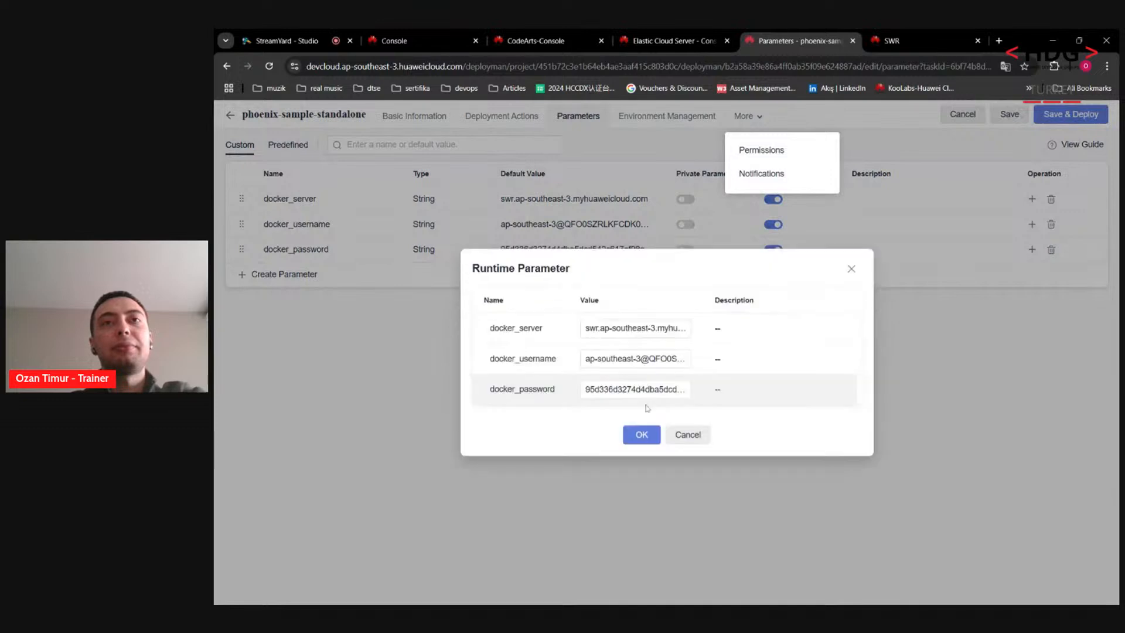
pyautogui.click(642, 435)
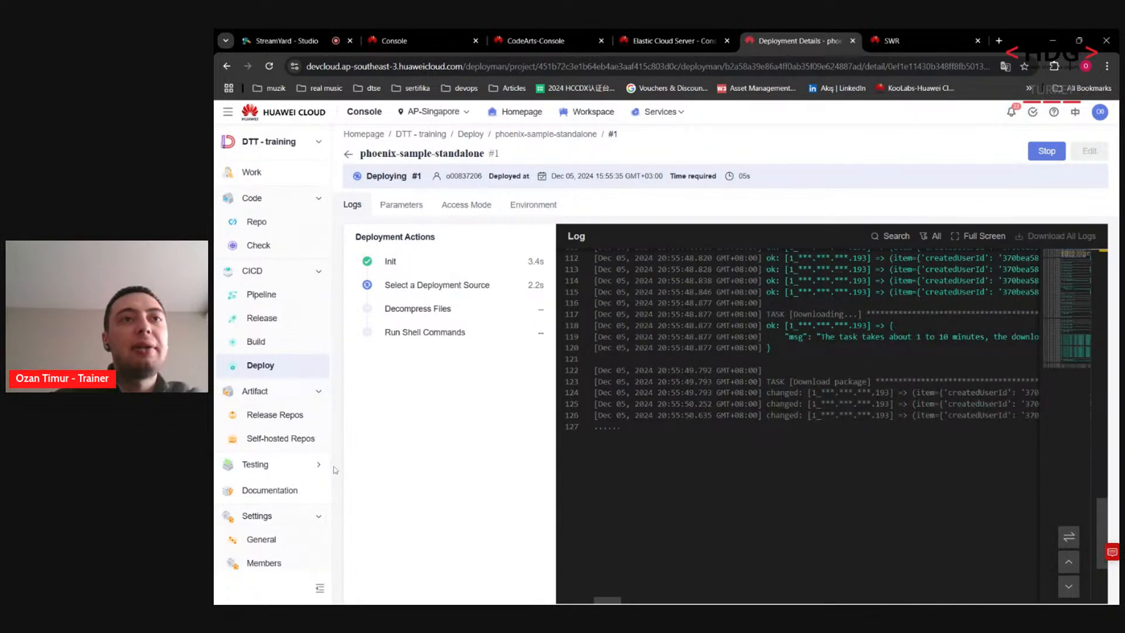
# Step: Monitor deployment #1's logs until it finishes Successful in 57s
pyautogui.moveTo(331, 468)
pyautogui.mouseDown()
pyautogui.moveTo(334, 499)
pyautogui.moveTo(339, 451)
pyautogui.mouseUp()
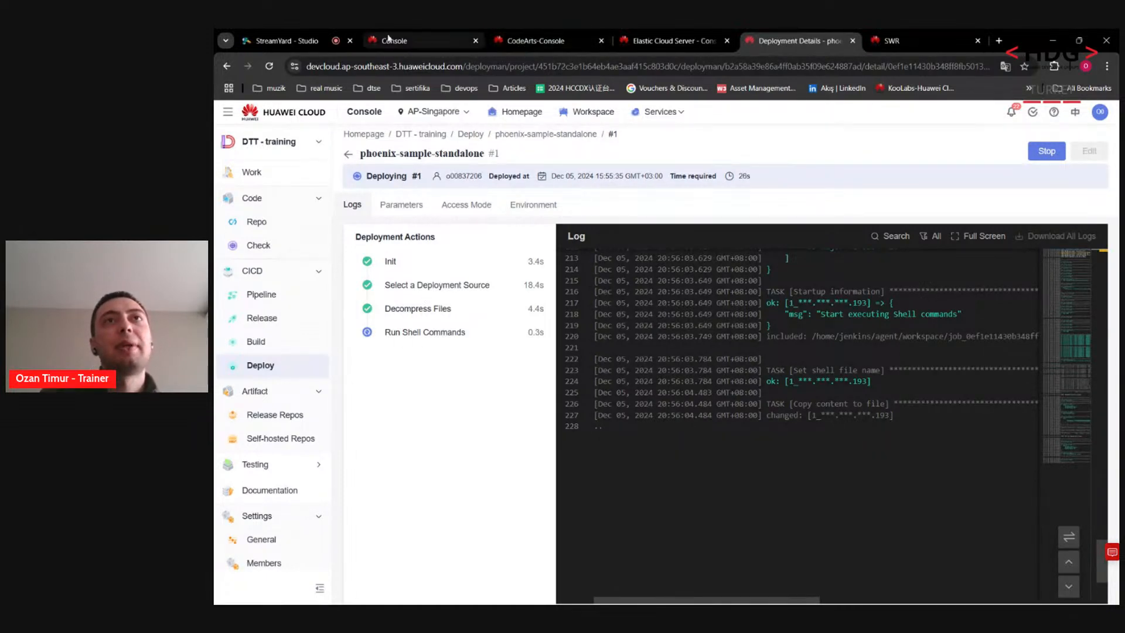
pyautogui.click(316, 37)
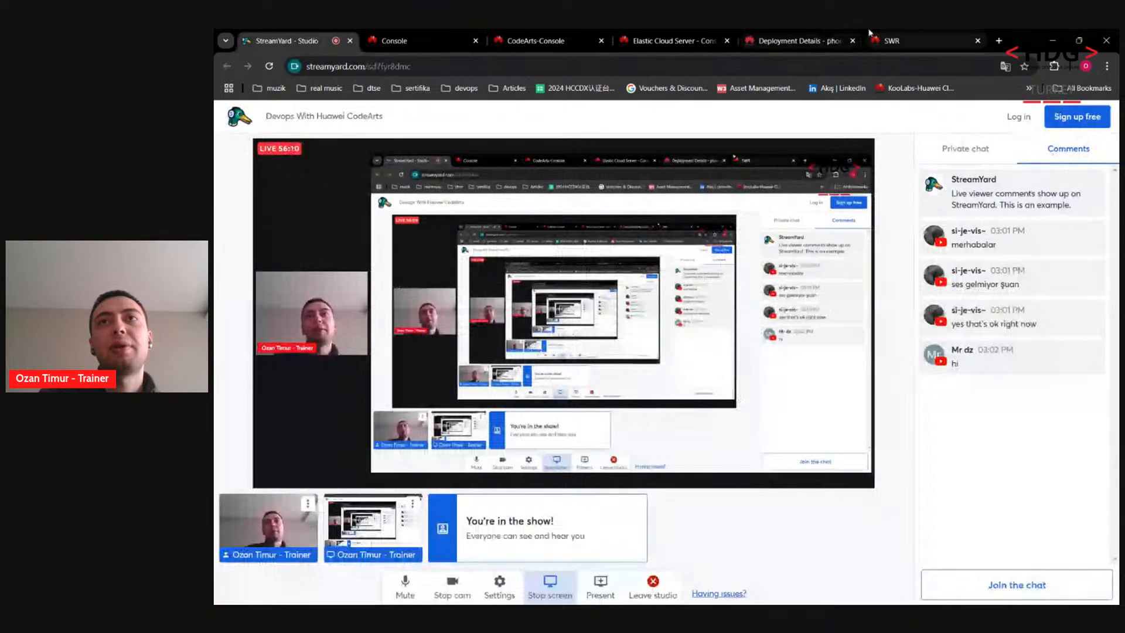
pyautogui.click(798, 38)
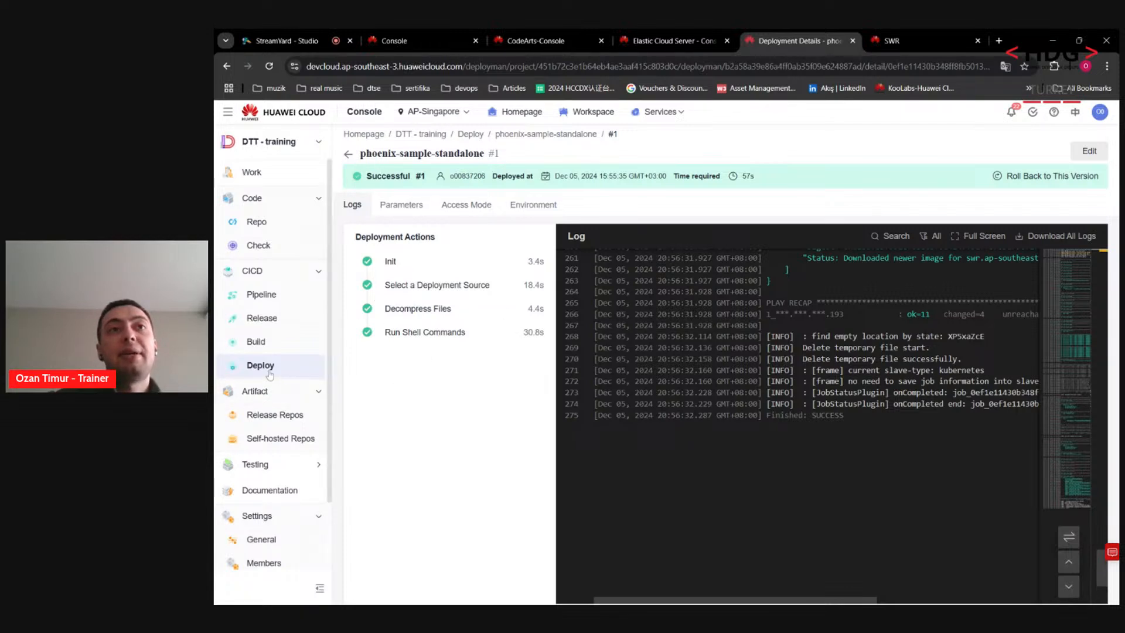
# Step: Copy the Singapore server's public IP 101.46.15.193 from the ECS list
pyautogui.click(677, 35)
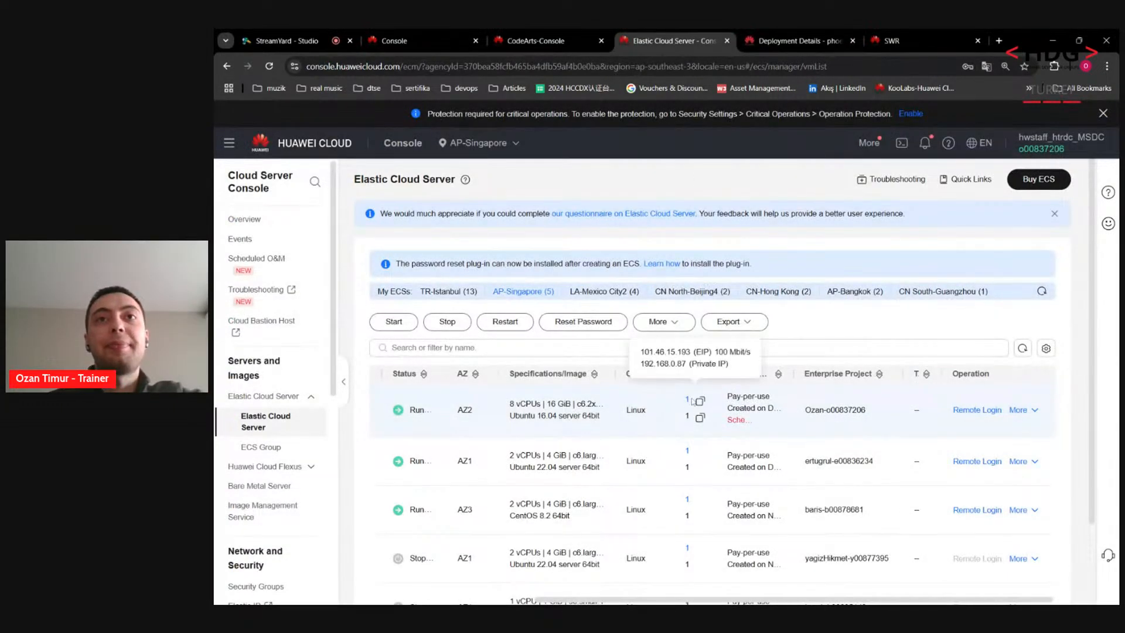
pyautogui.click(700, 402)
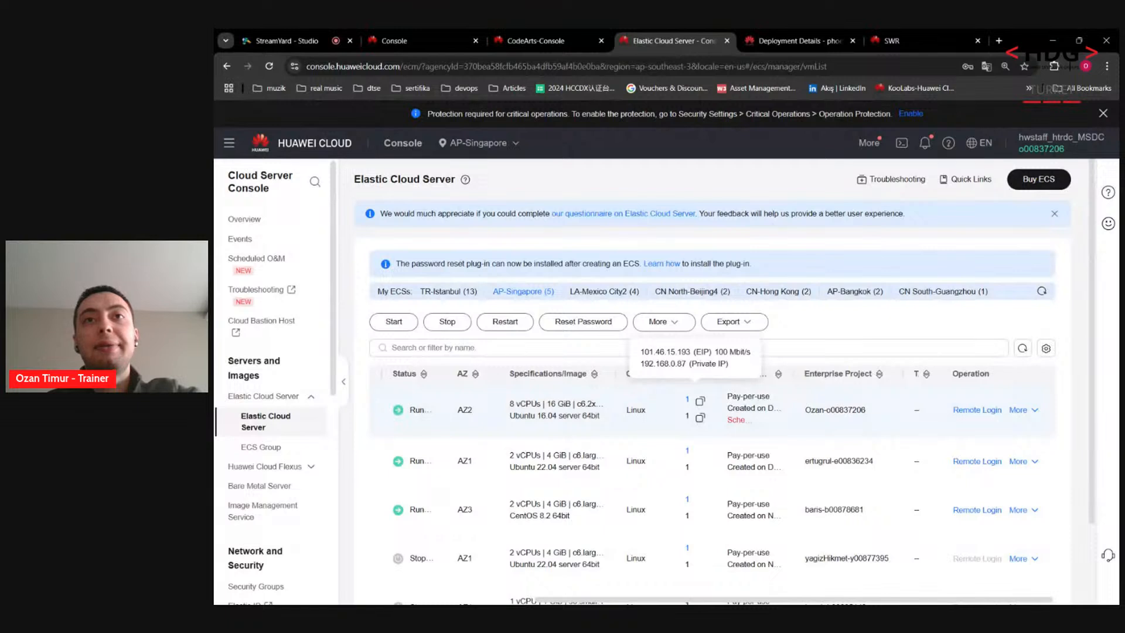
pyautogui.click(700, 402)
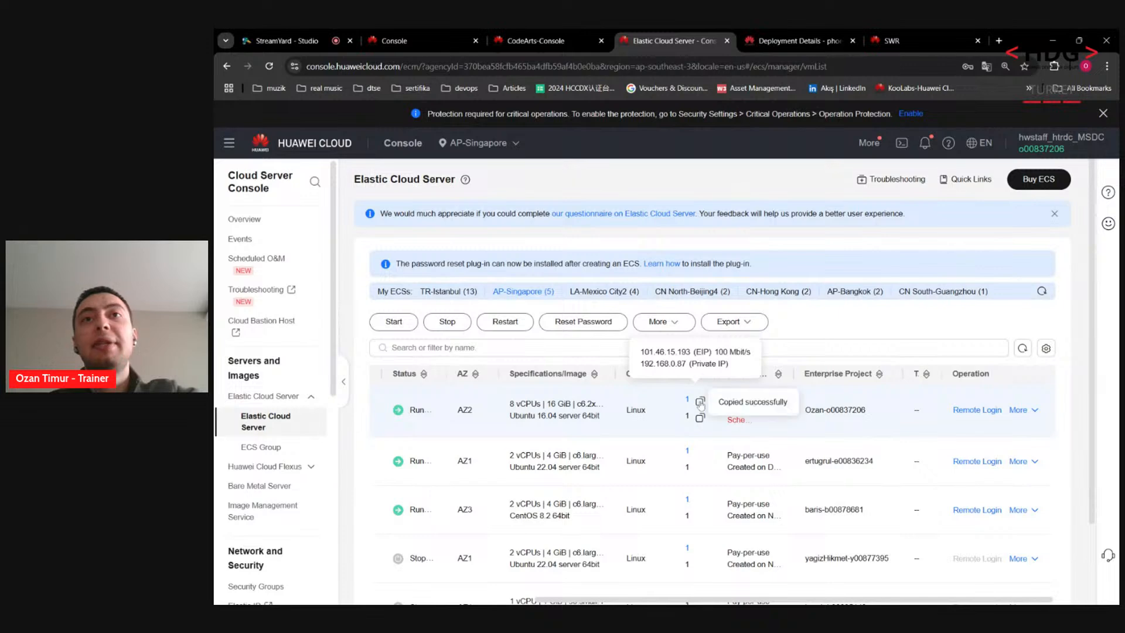
pyautogui.click(999, 39)
pyautogui.write('http')
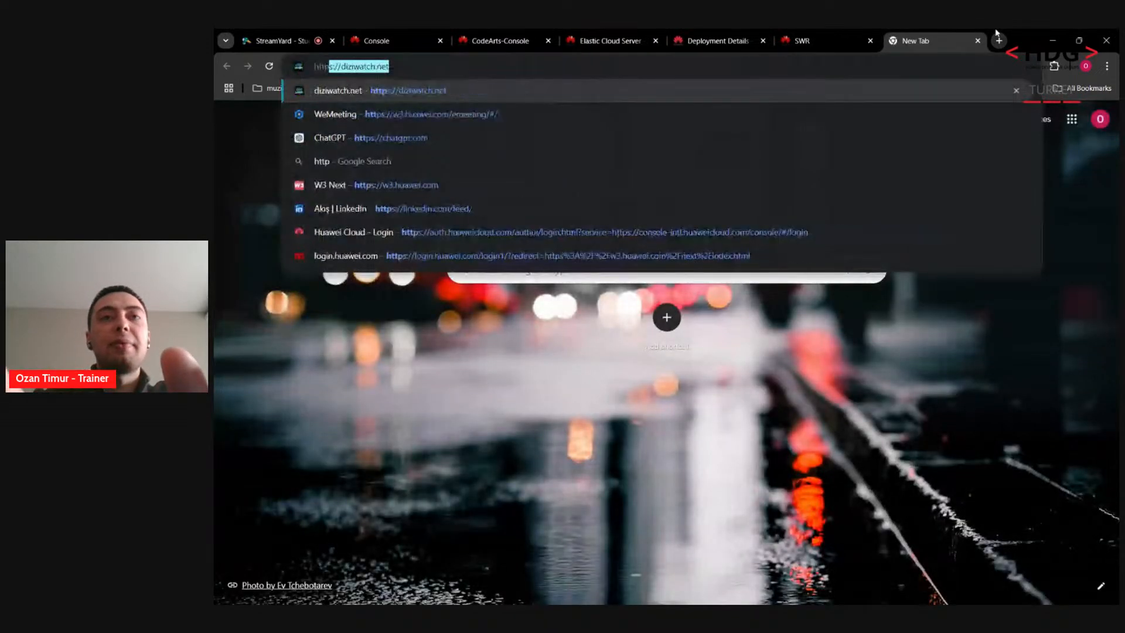
pyautogui.write('://')
pyautogui.hotkey('ctrl', 'v')
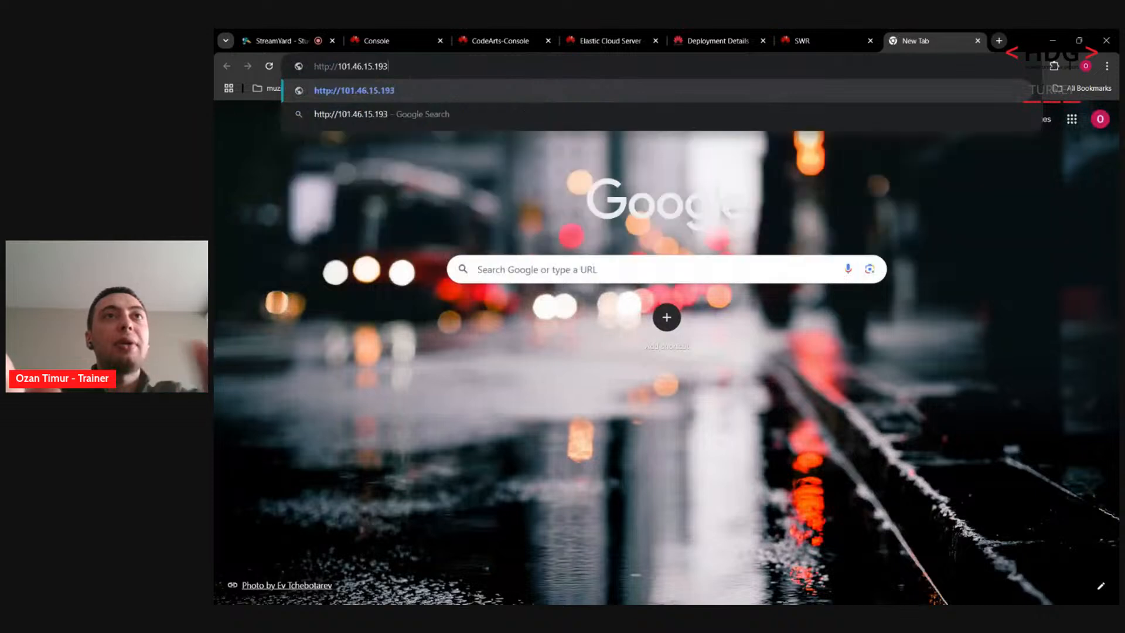
pyautogui.write(':')
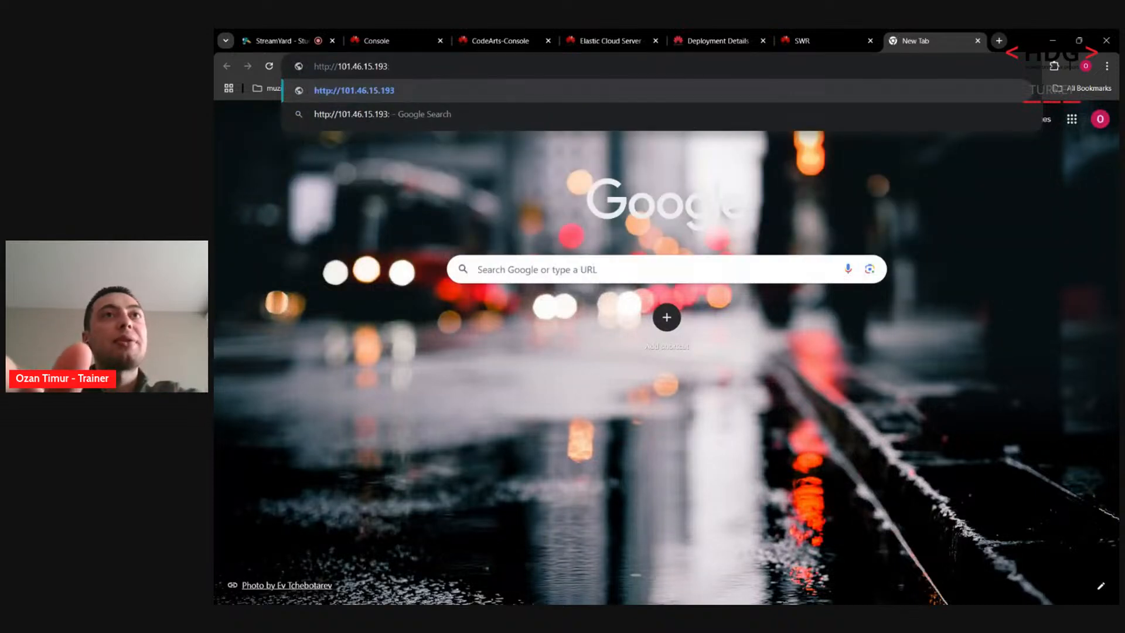
pyautogui.write('5000')
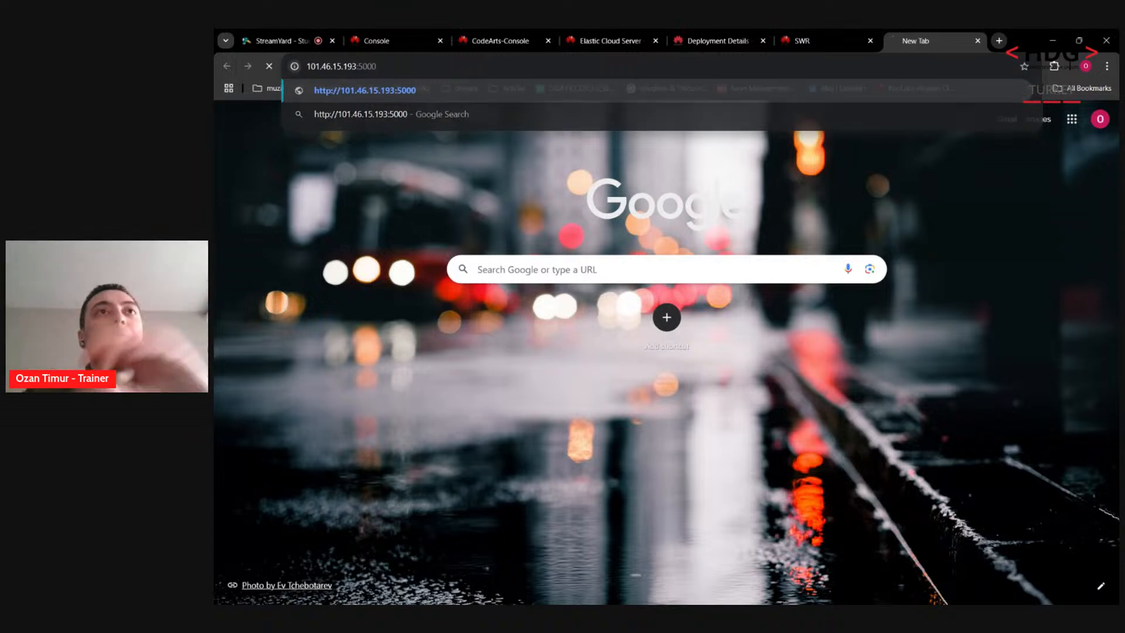
pyautogui.press('Return')
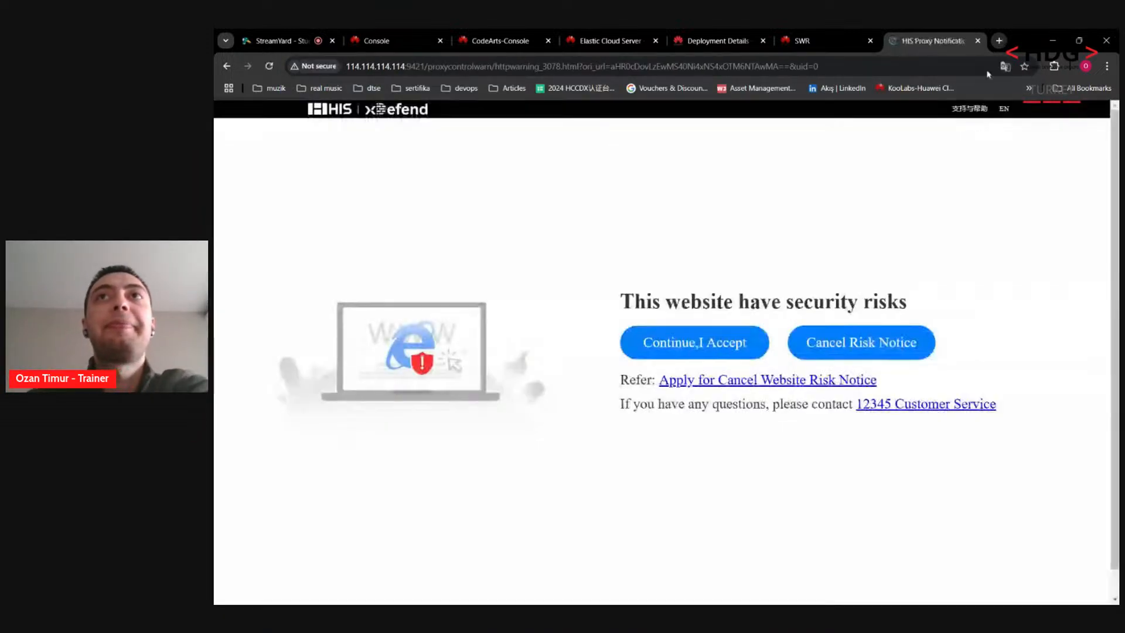
pyautogui.click(707, 342)
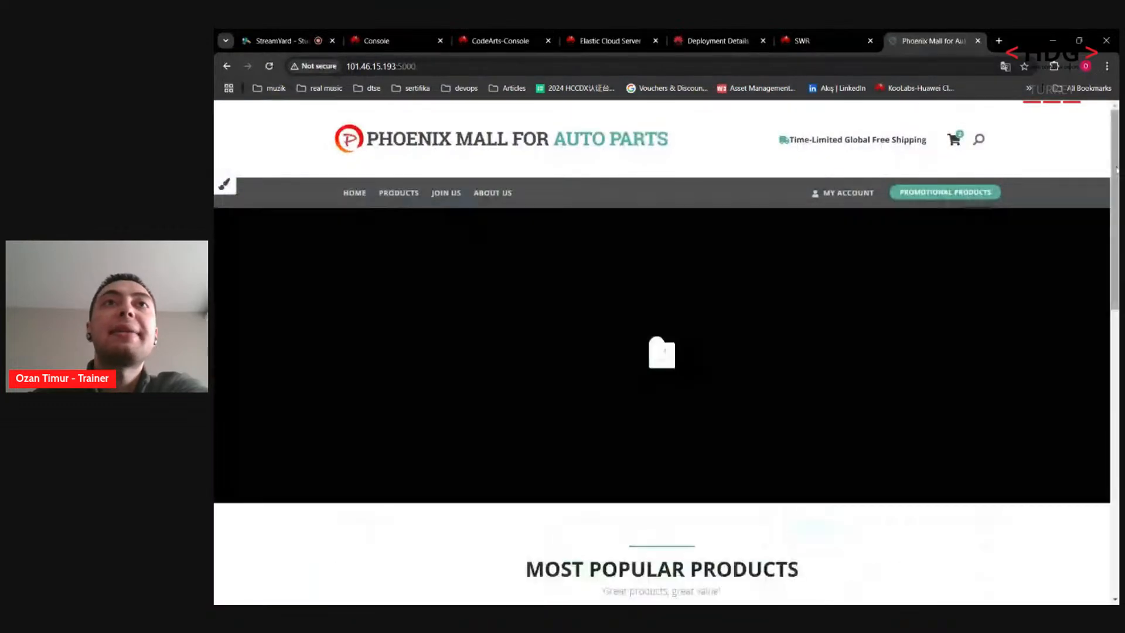
pyautogui.moveTo(1116, 167); pyautogui.dragTo(1116, 343)
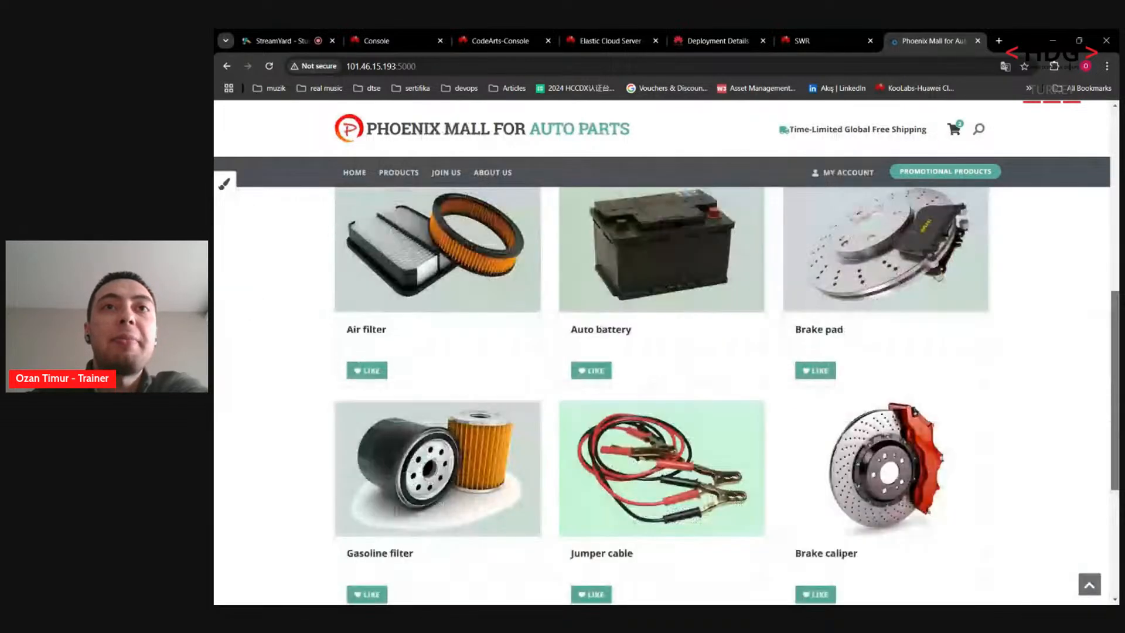
pyautogui.scroll(2, 681, 370)
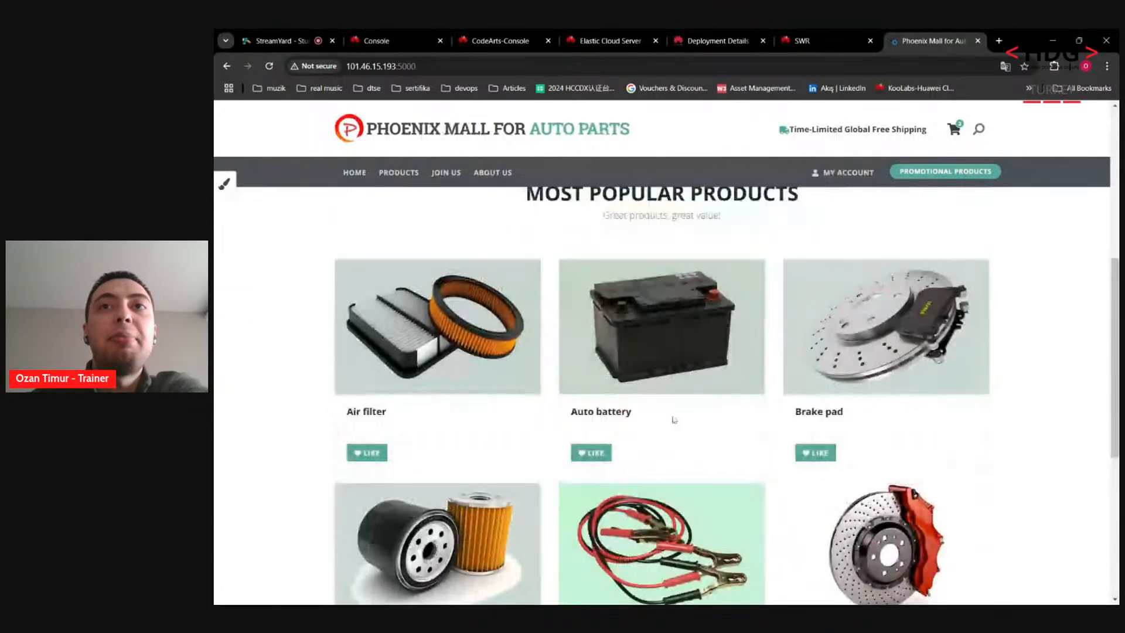
pyautogui.scroll(-5, 1075, 364)
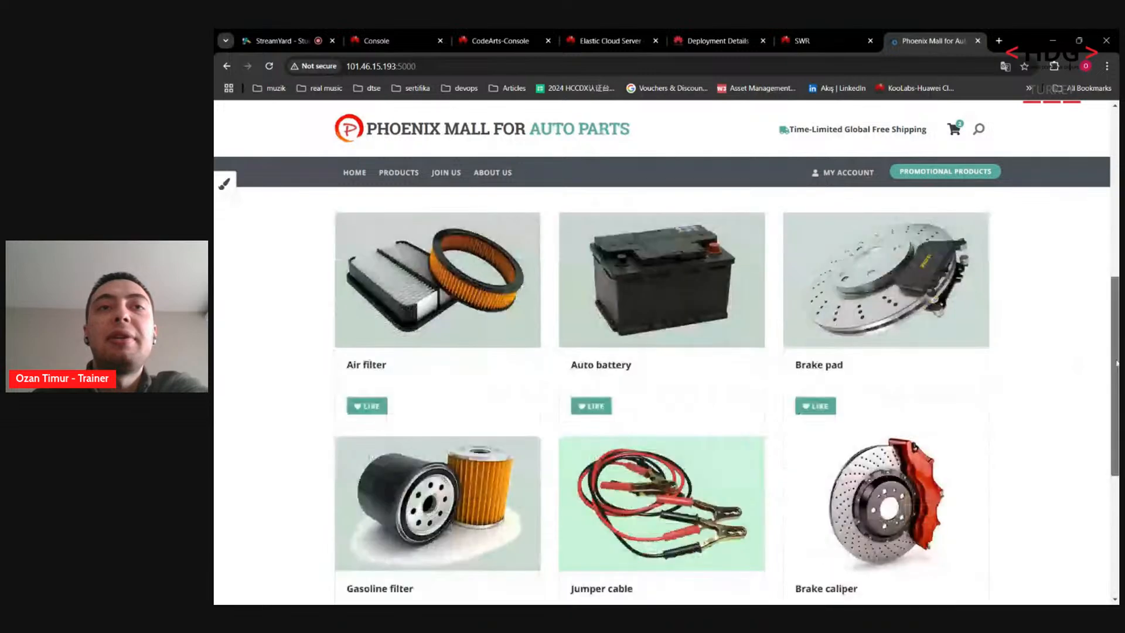
pyautogui.scroll(6, 1095, 311)
pyautogui.scroll(5, 1095, 303)
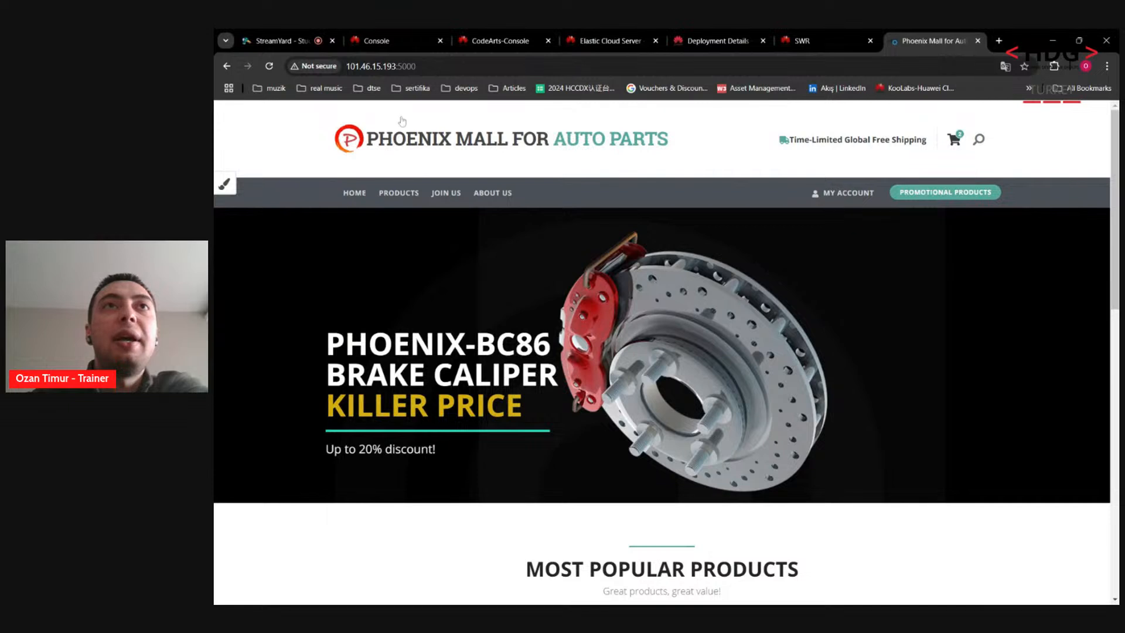
# Step: Open the Phoenix Mall admin dashboard on port 5001 and check the Most Popular Products chart
pyautogui.click(381, 66)
pyautogui.press('Right')
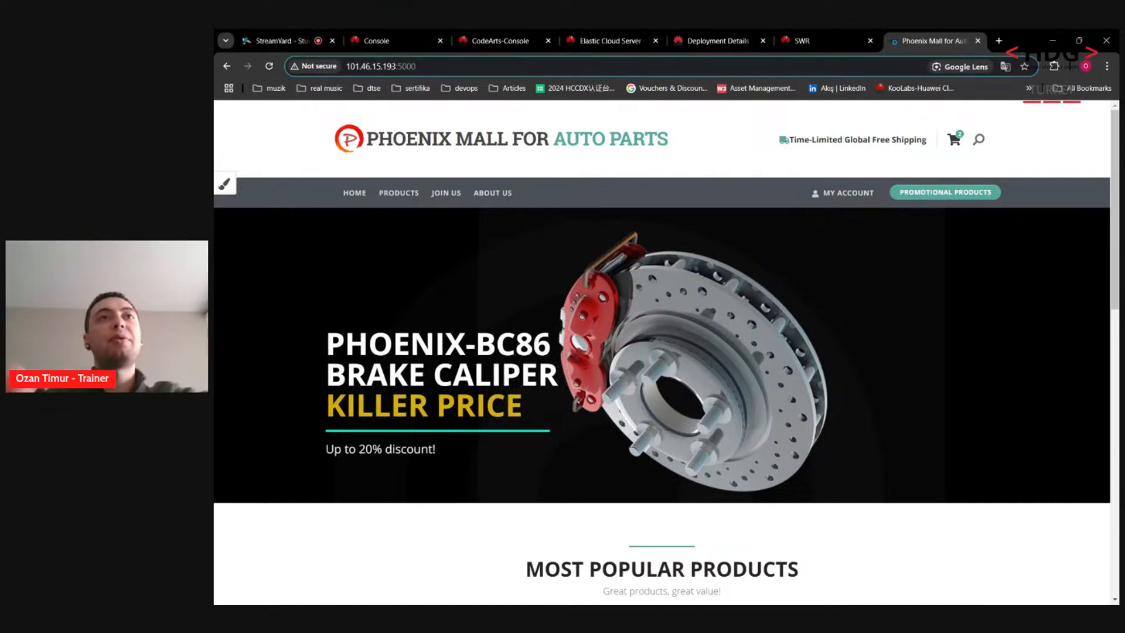
pyautogui.press('BackSpace')
pyautogui.write('1')
pyautogui.press('Return')
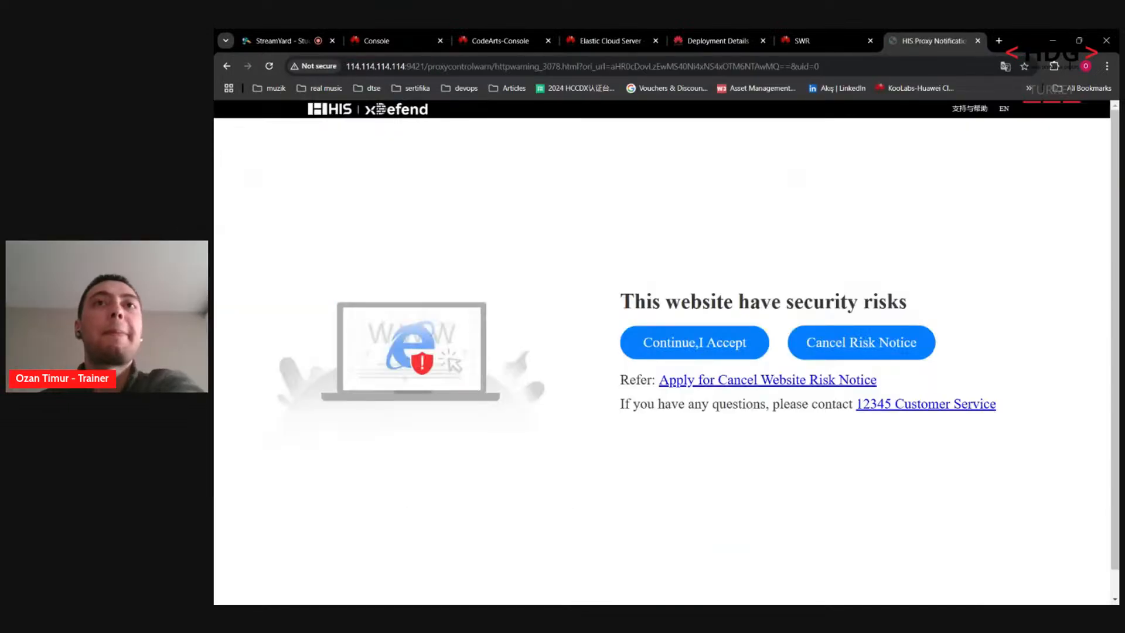
pyautogui.click(670, 346)
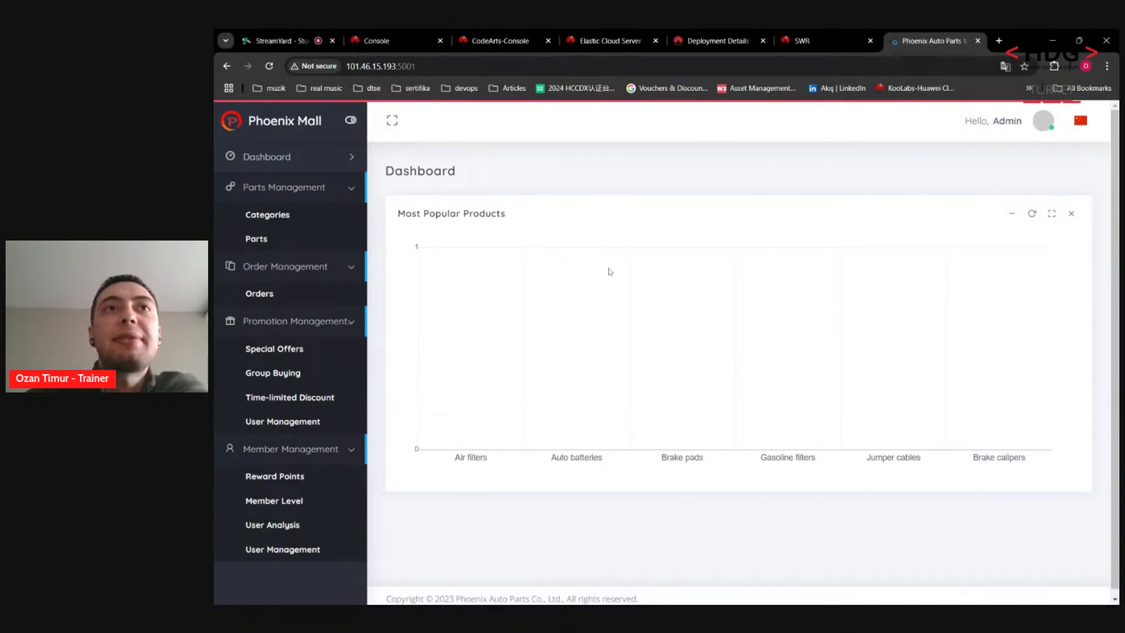
pyautogui.tripleClick(451, 221)
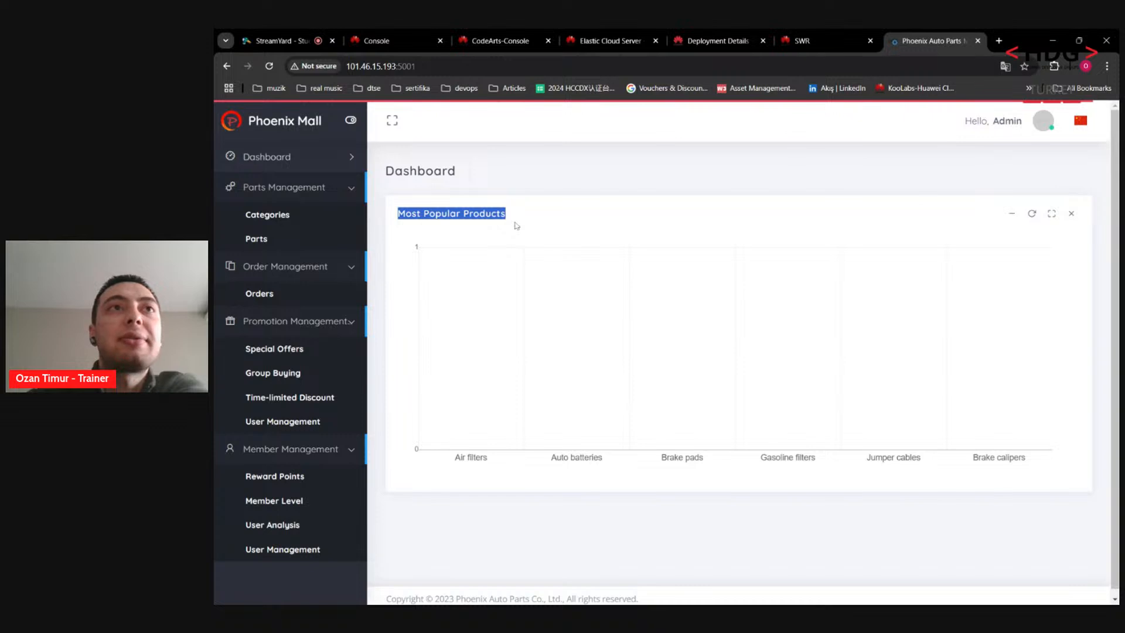
pyautogui.click(516, 225)
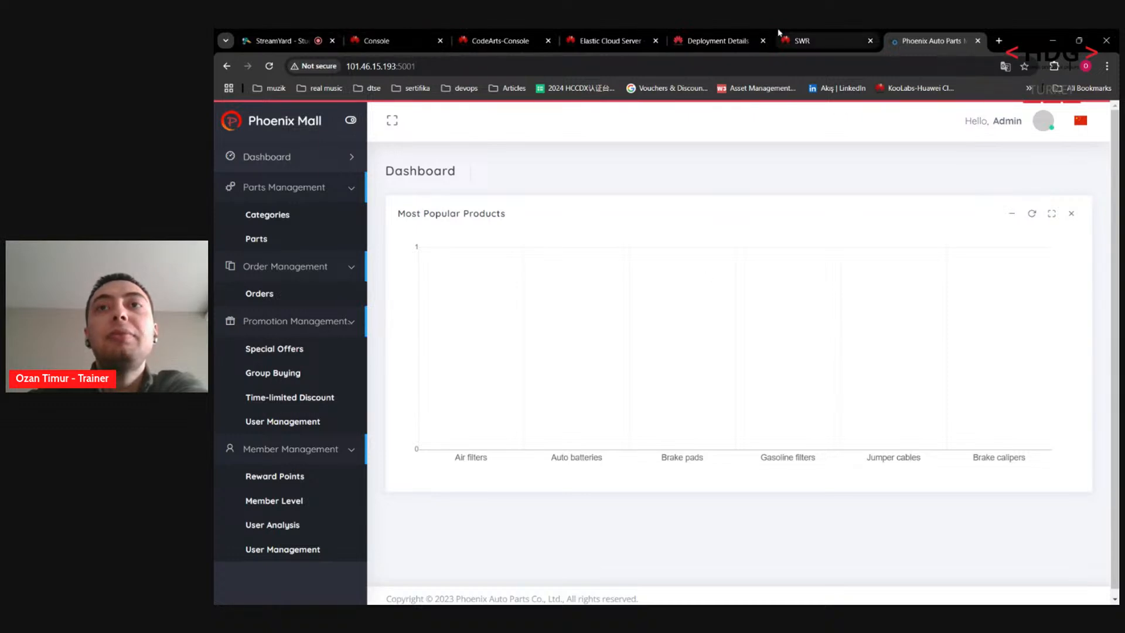
# Step: Return to deployment #1's details and check its log ends in SUCCESS
pyautogui.click(713, 35)
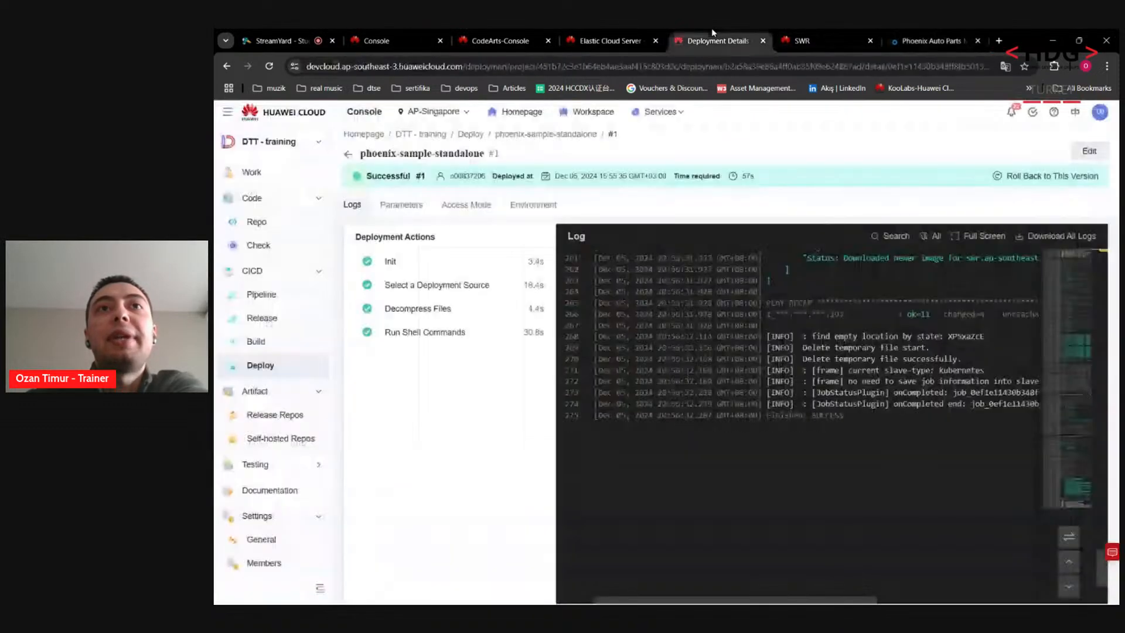
pyautogui.click(610, 39)
pyautogui.click(722, 35)
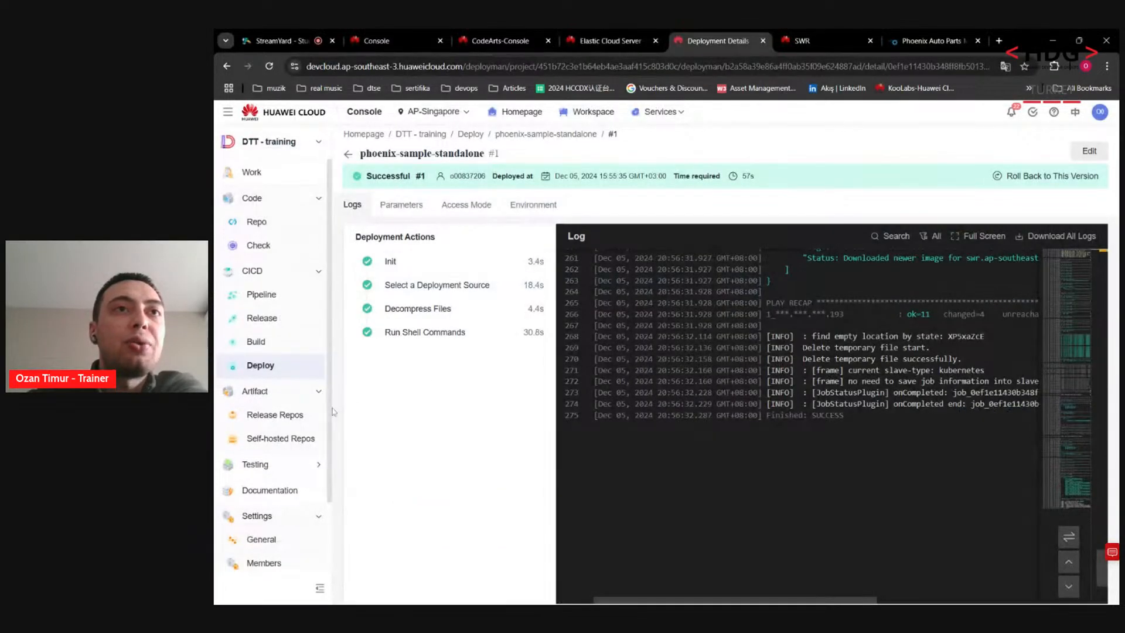
pyautogui.scroll(-3, 305, 428)
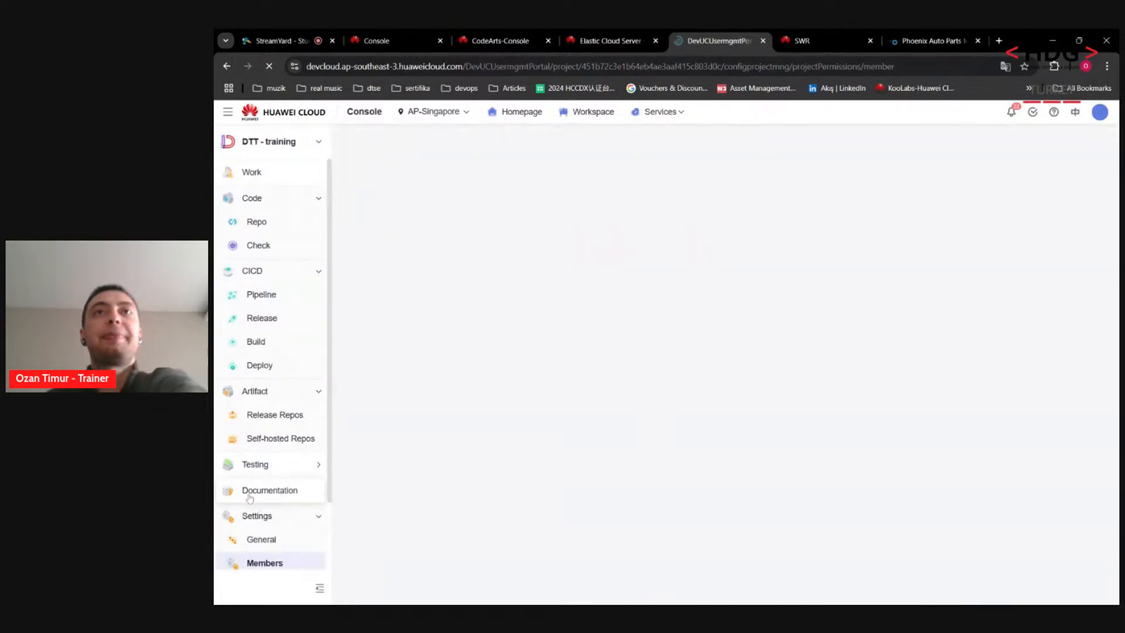
# Step: Review the Add Members options and the invite-by-link QR code, then go to Settings > Permissions
pyautogui.scroll(-2, 249, 498)
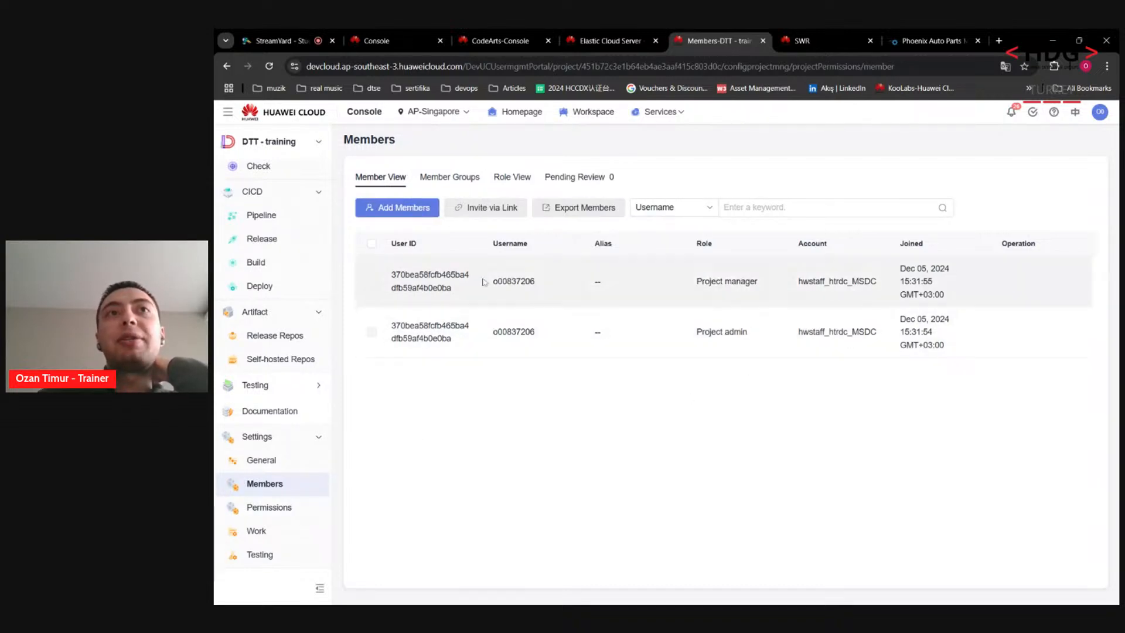
pyautogui.click(406, 213)
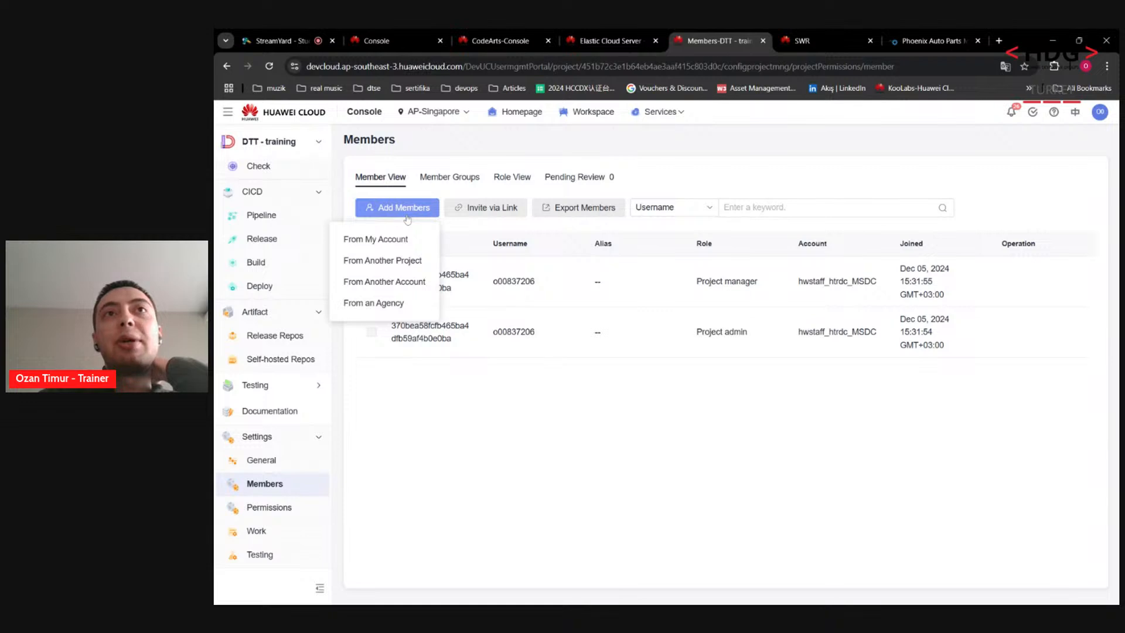
pyautogui.click(529, 447)
pyautogui.click(489, 208)
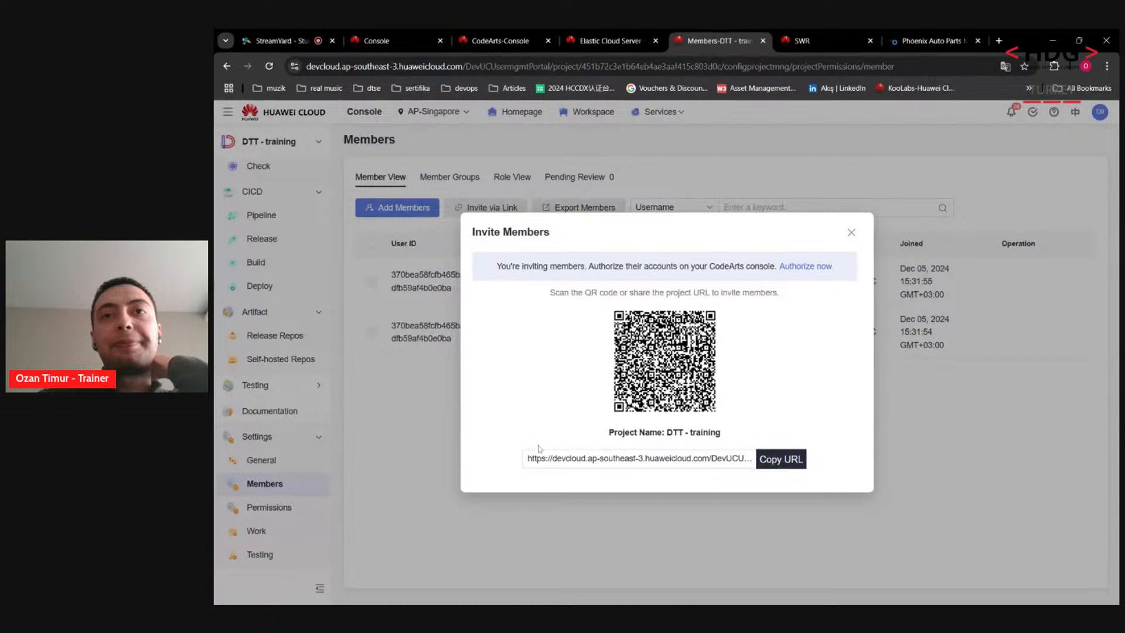
pyautogui.click(850, 233)
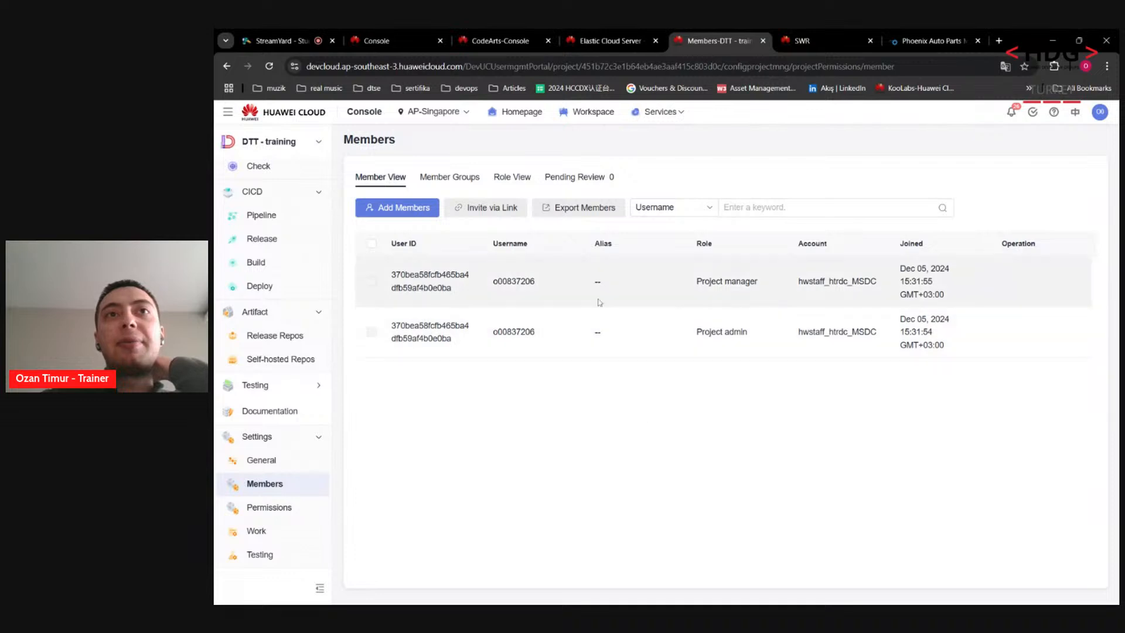
pyautogui.click(288, 509)
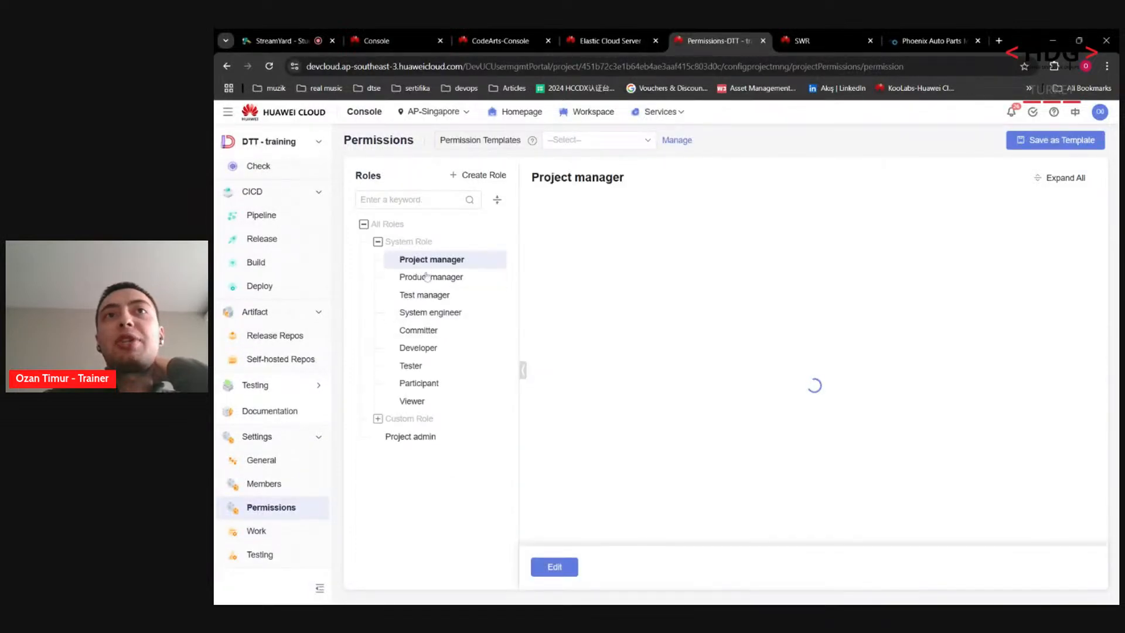
# Step: Inspect the System engineer and Tester roles' CodeArtsRepo and TestPlan permissions, then open General settings
pyautogui.click(431, 312)
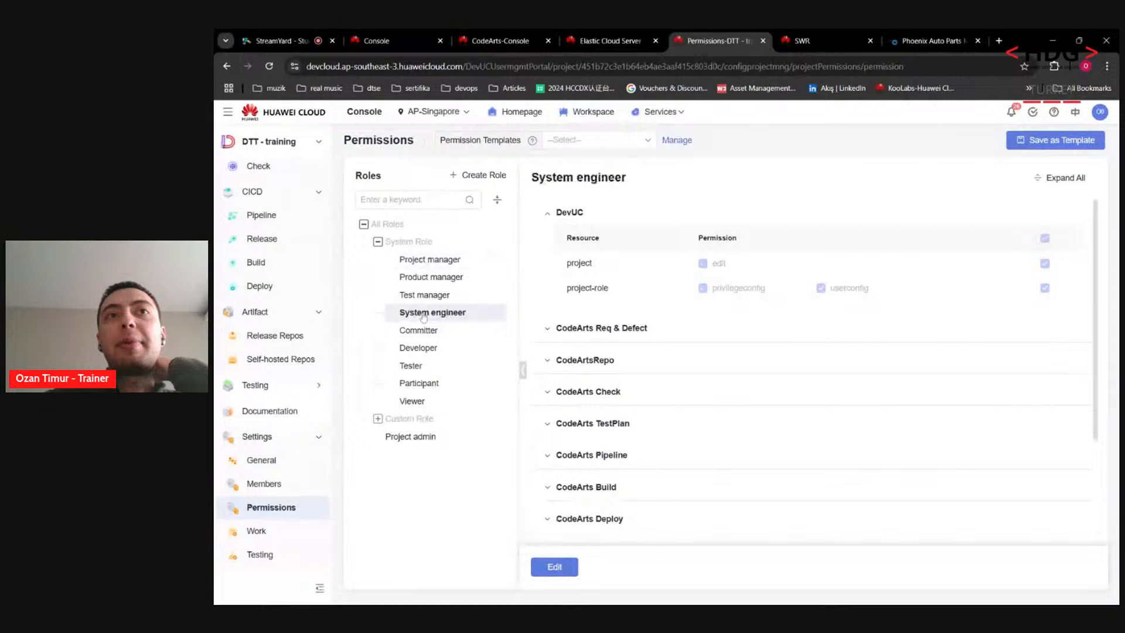
pyautogui.click(413, 367)
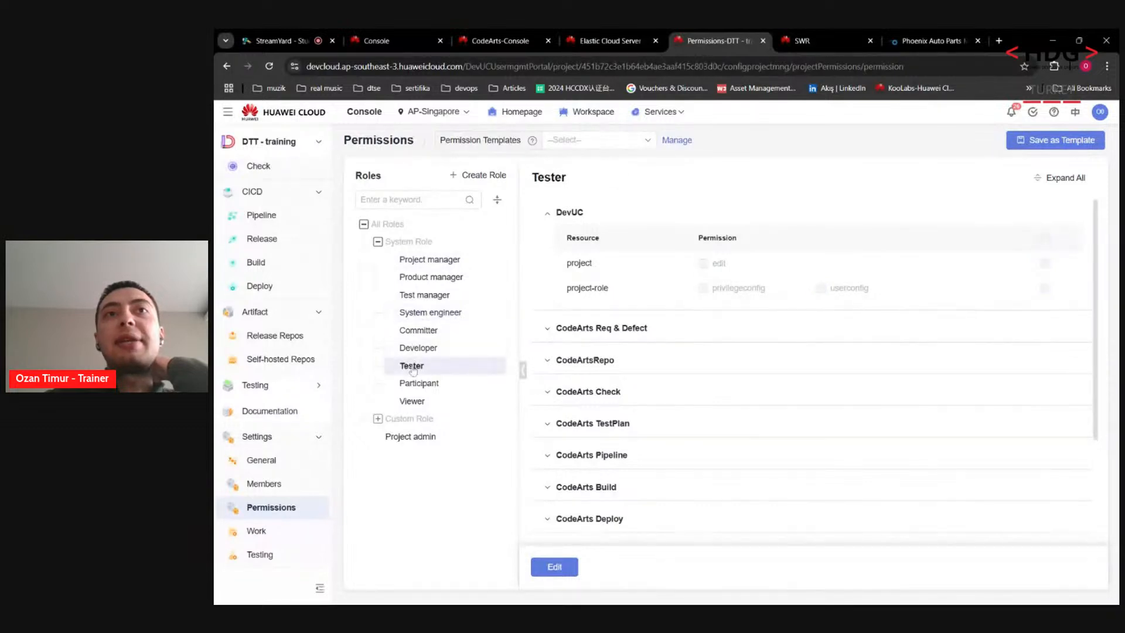
pyautogui.click(584, 364)
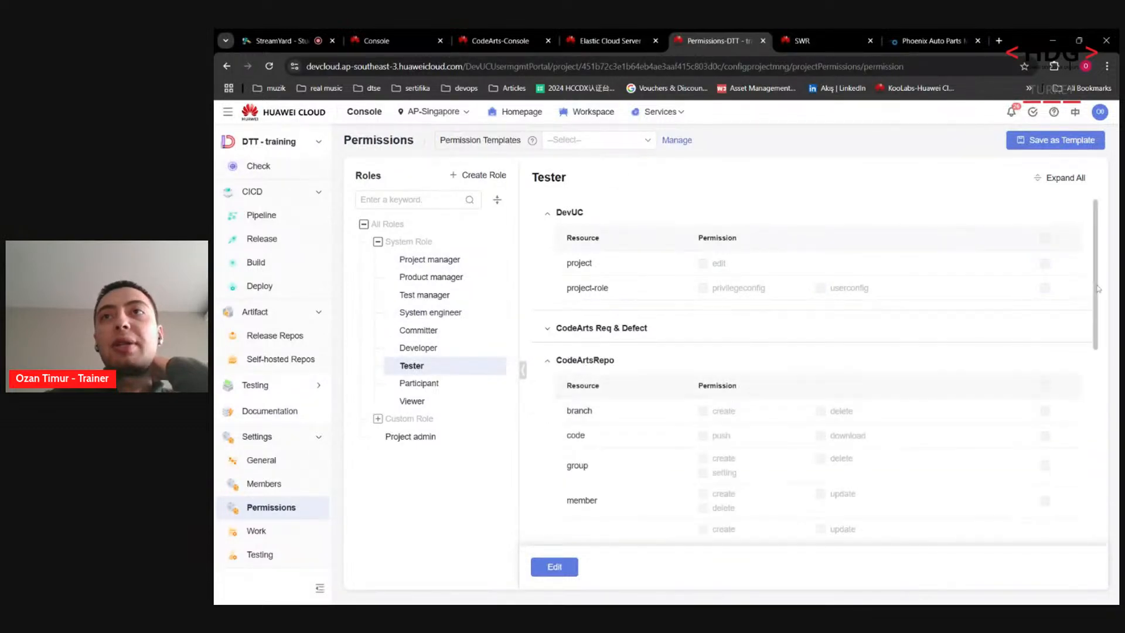
pyautogui.scroll(-3, 1090, 307)
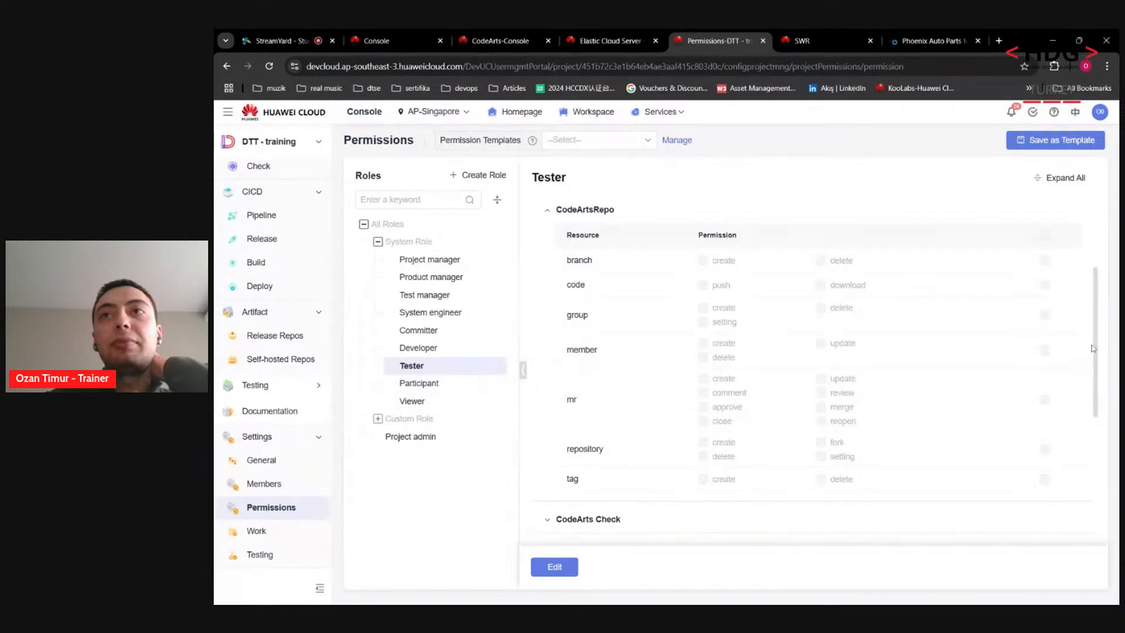
pyautogui.moveTo(1092, 349); pyautogui.dragTo(1065, 467)
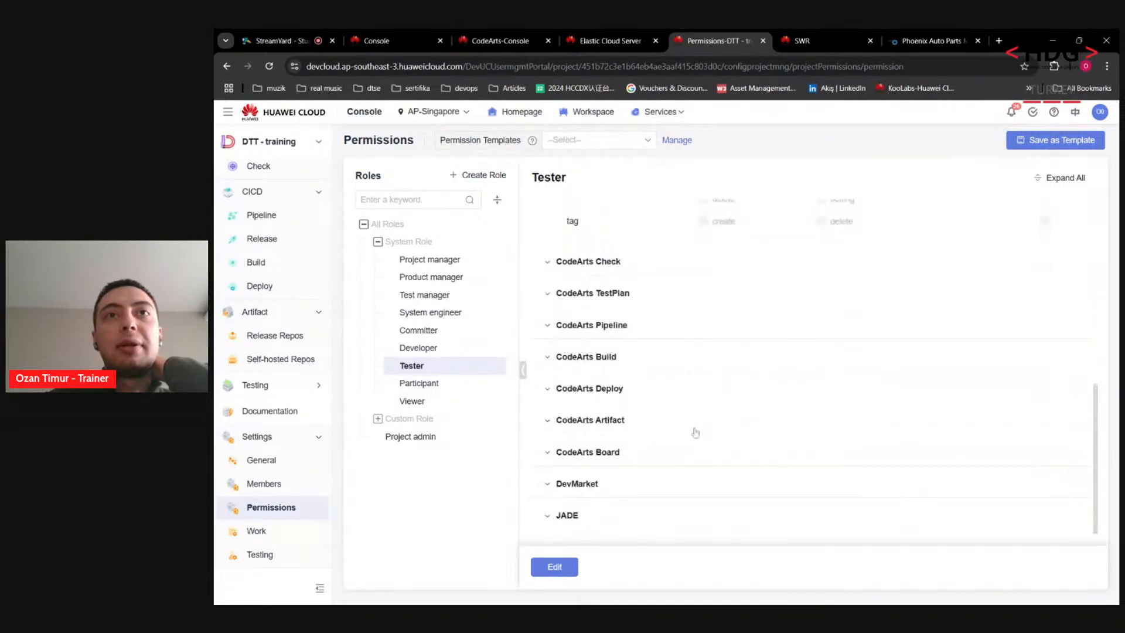
pyautogui.click(588, 296)
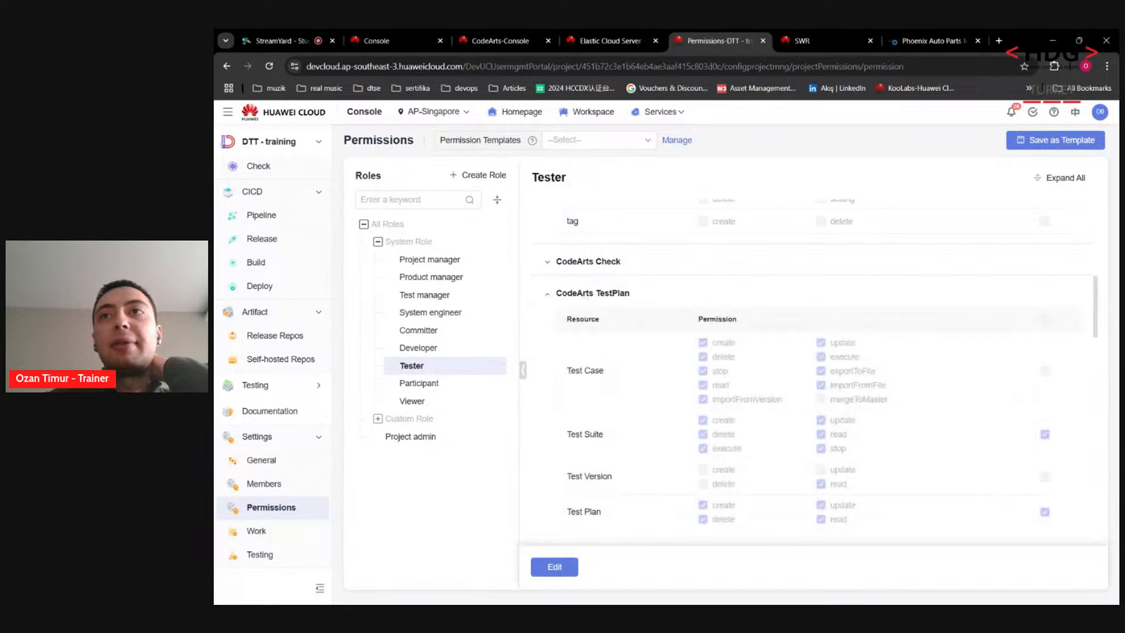
pyautogui.moveTo(1104, 307); pyautogui.dragTo(1098, 338)
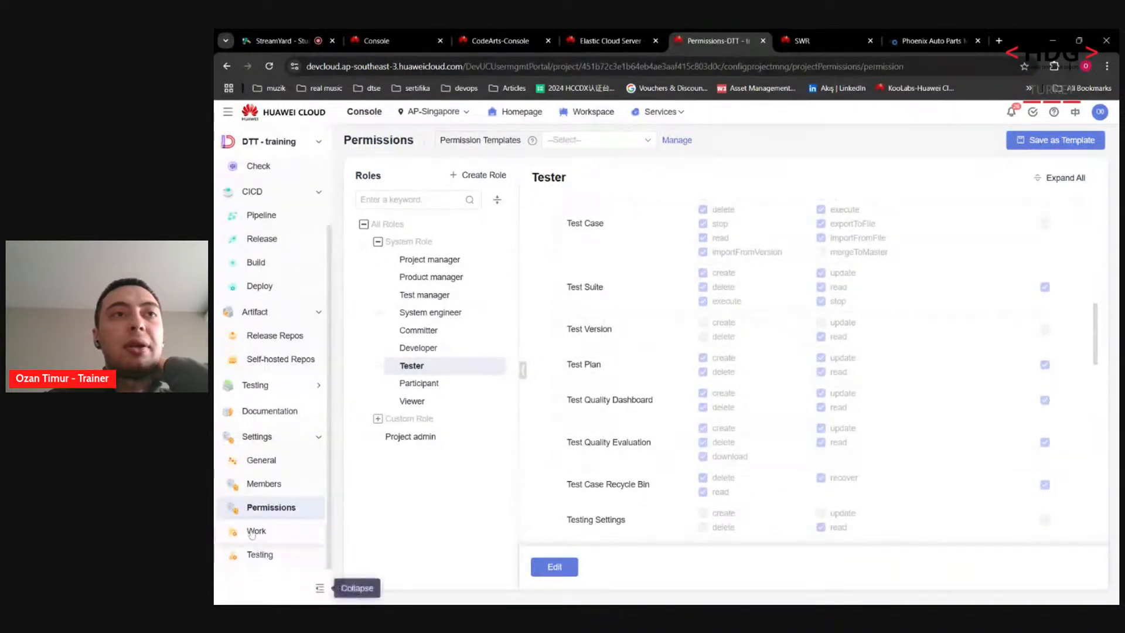
pyautogui.click(296, 464)
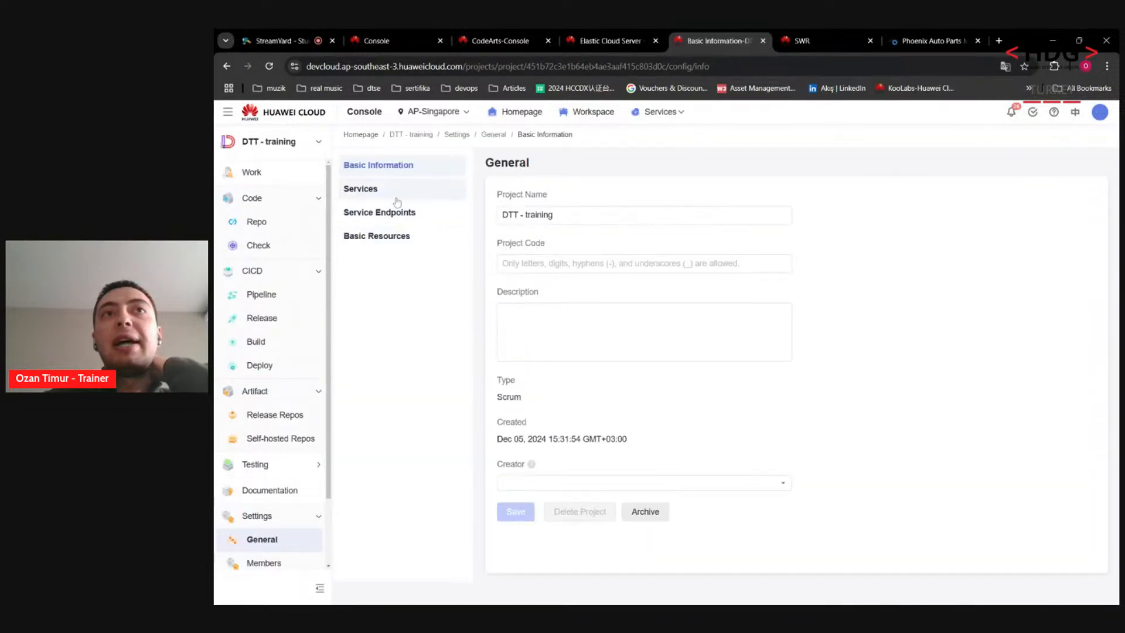
# Step: Look at the project's service endpoints, then go to the CICD Pipeline list
pyautogui.click(387, 213)
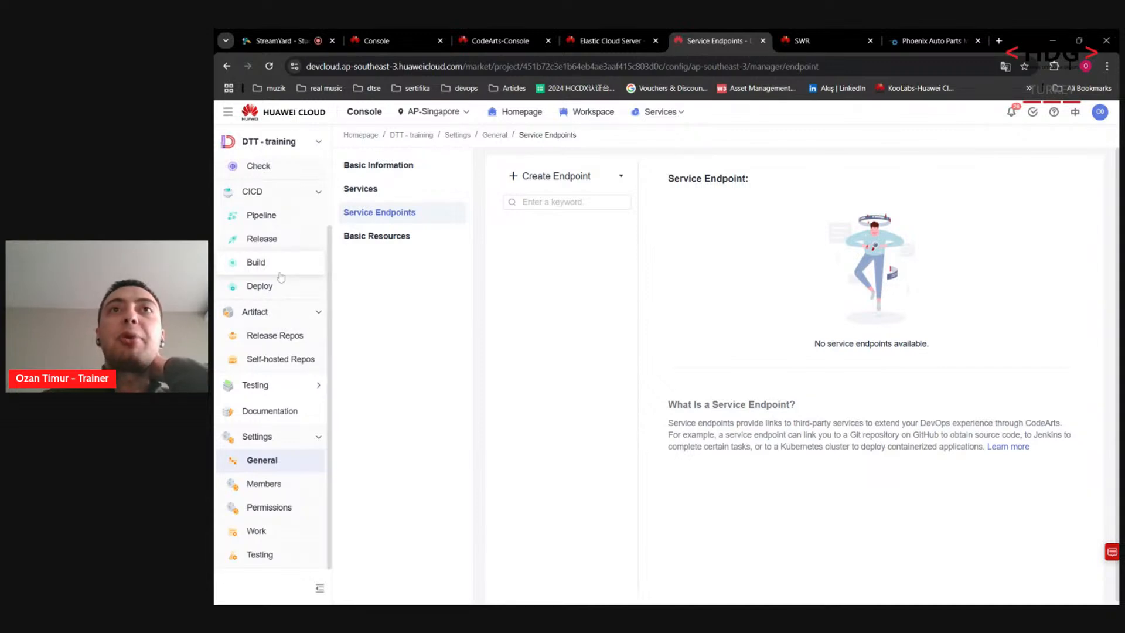
pyautogui.scroll(3, 281, 276)
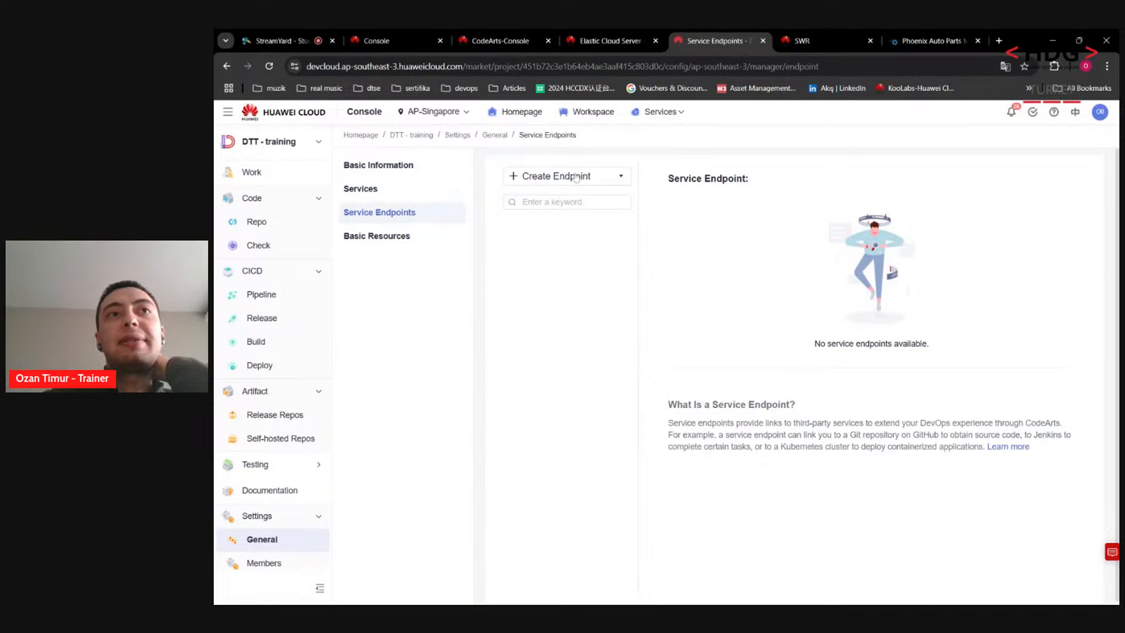
pyautogui.click(273, 301)
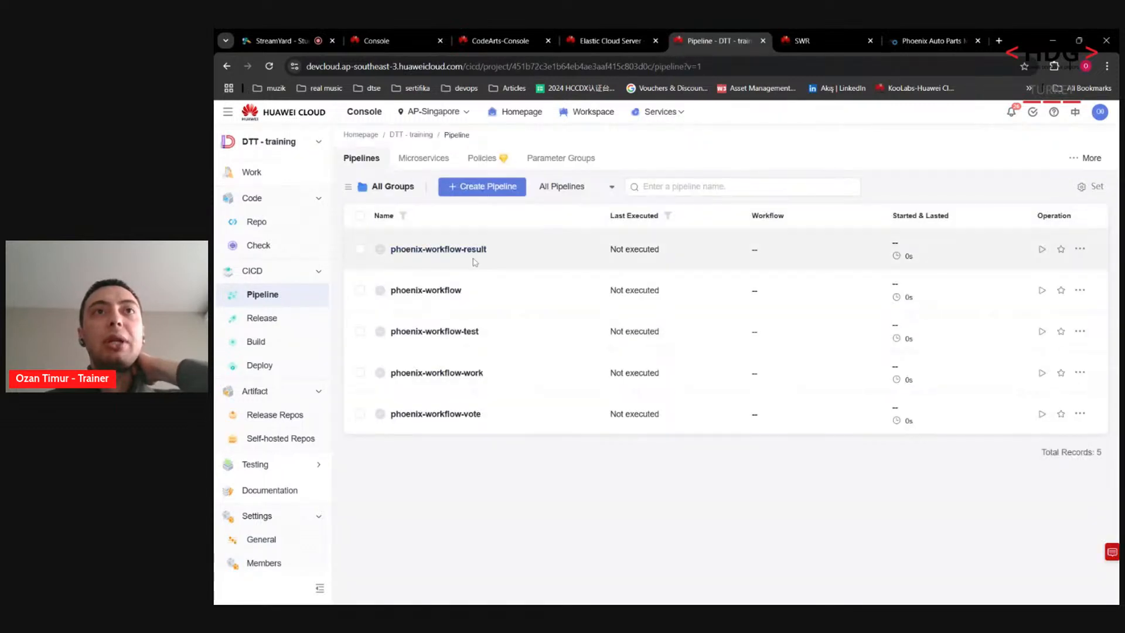
# Step: Open phoenix-workflow, cancel a pending execution, and open the pipeline in the editor
pyautogui.click(441, 291)
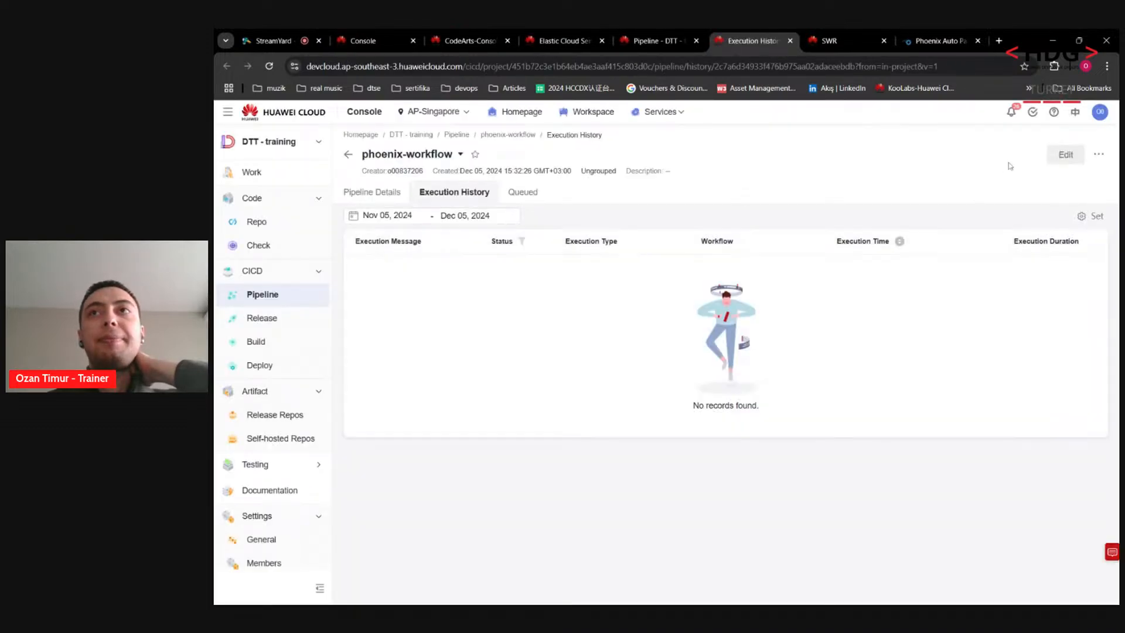
pyautogui.click(1062, 154)
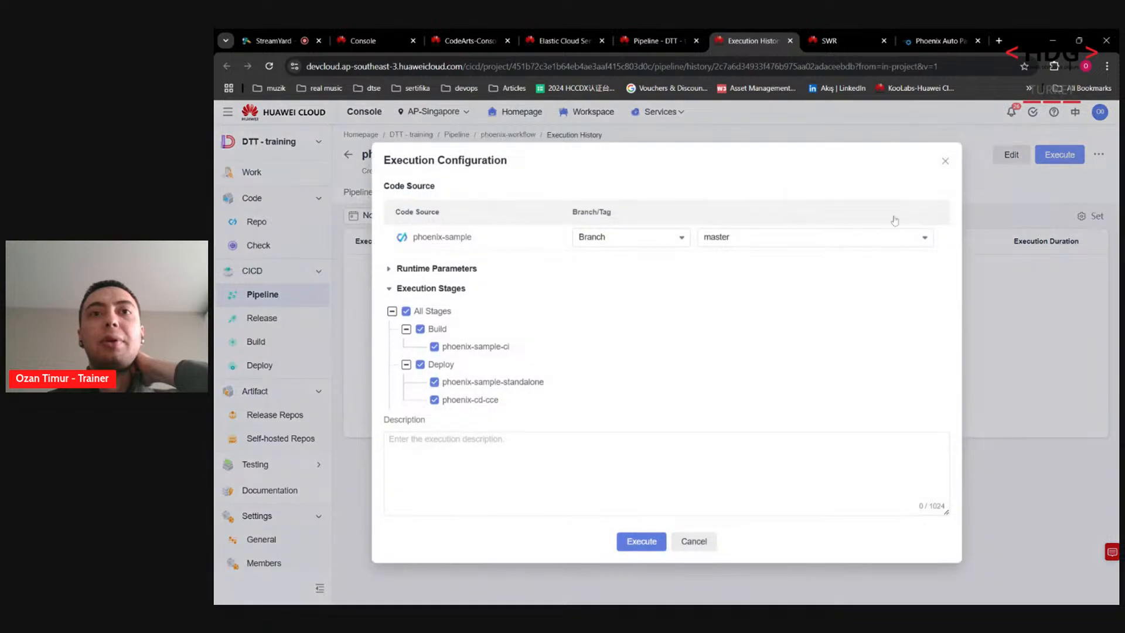
pyautogui.click(703, 553)
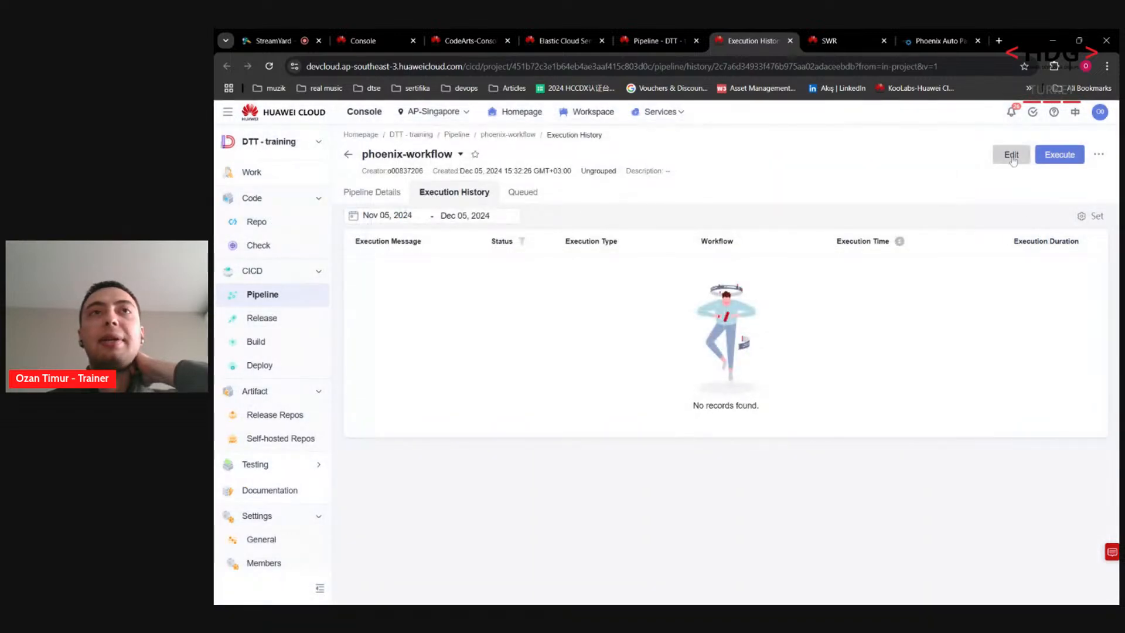
pyautogui.click(1013, 157)
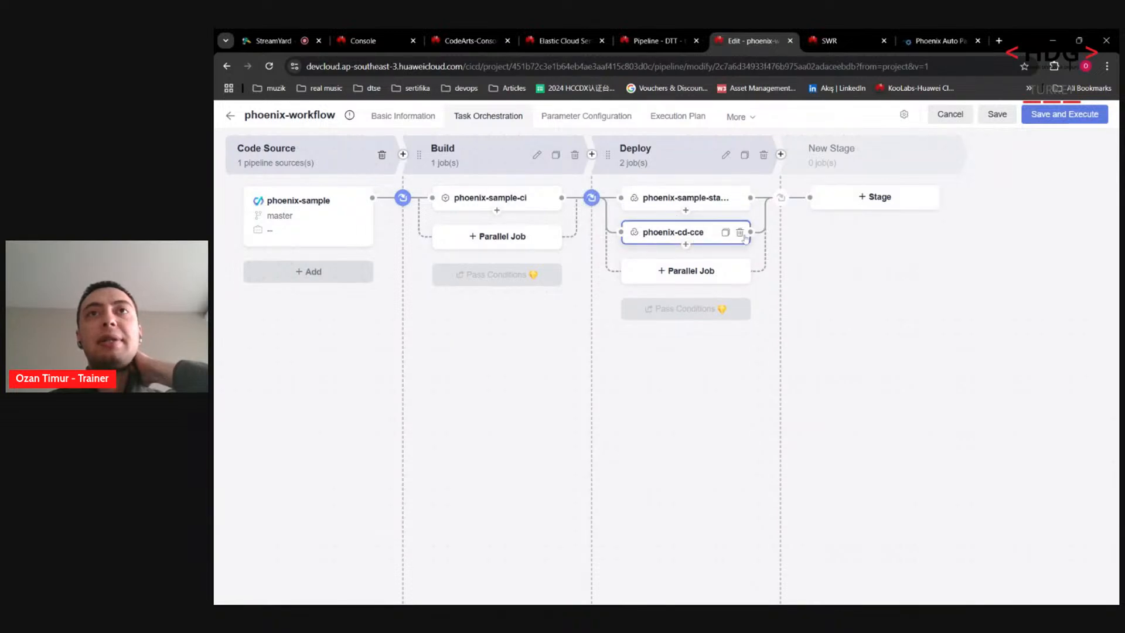
# Step: Replace the phoenix-cd-cce job with a Deploy job using phoenix-sample-standalone
pyautogui.click(740, 233)
pyautogui.click(641, 382)
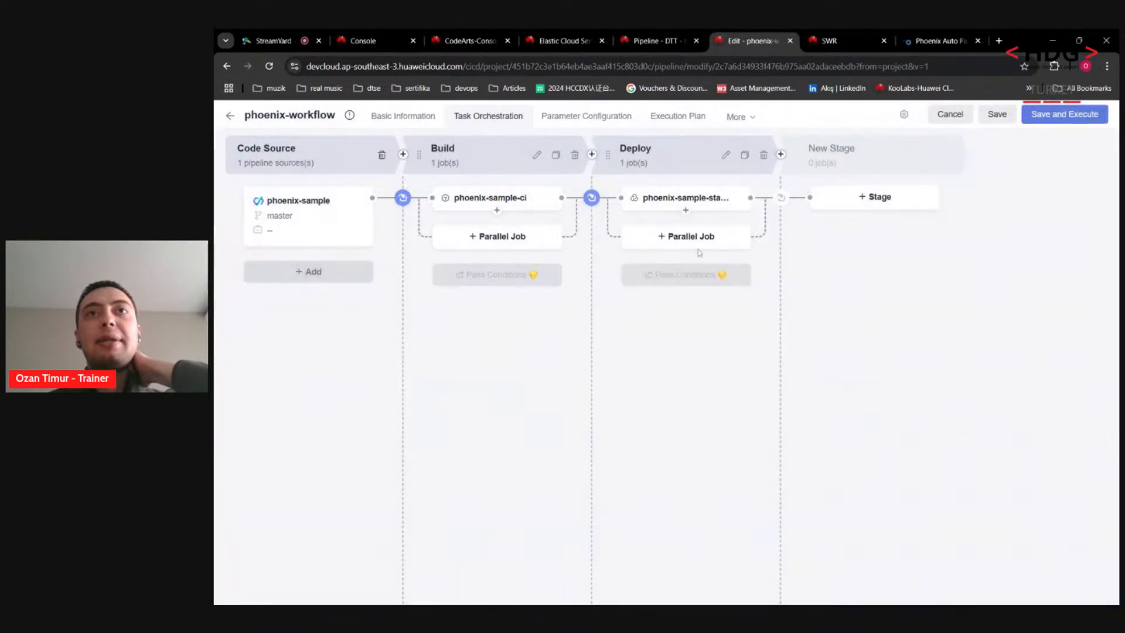
pyautogui.click(692, 236)
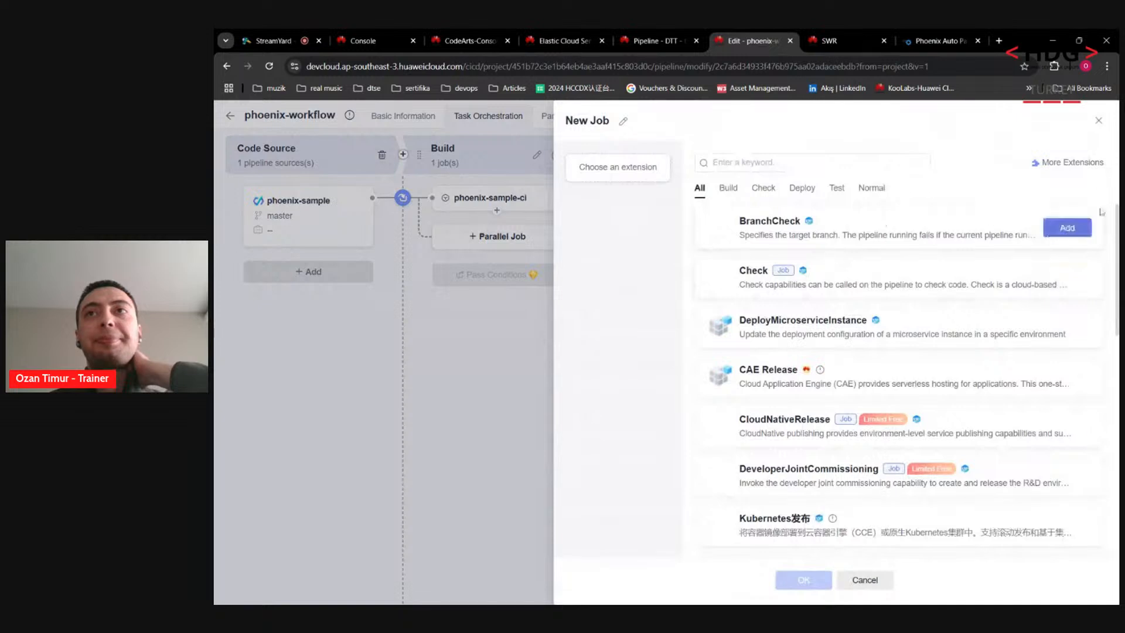
pyautogui.scroll(-4, 880, 358)
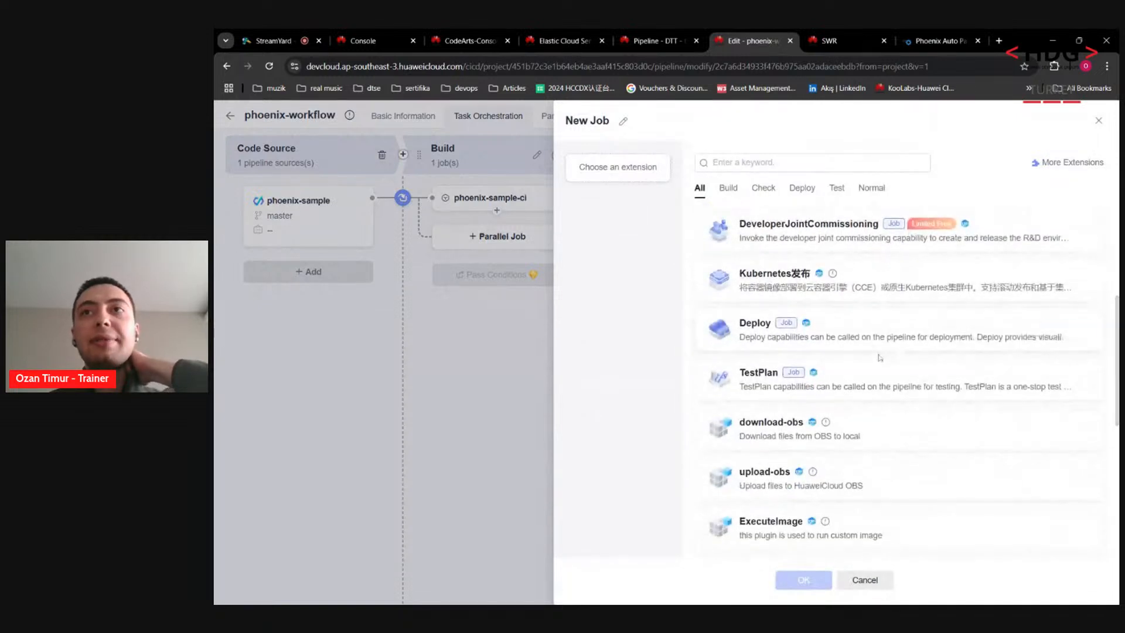
pyautogui.click(1067, 330)
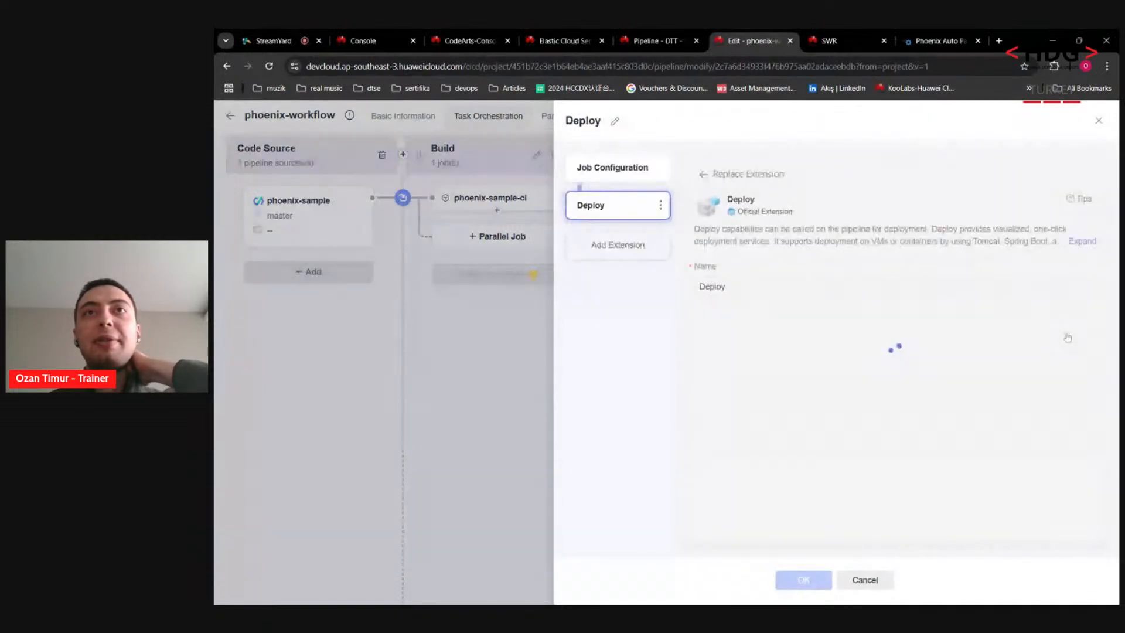
pyautogui.click(742, 340)
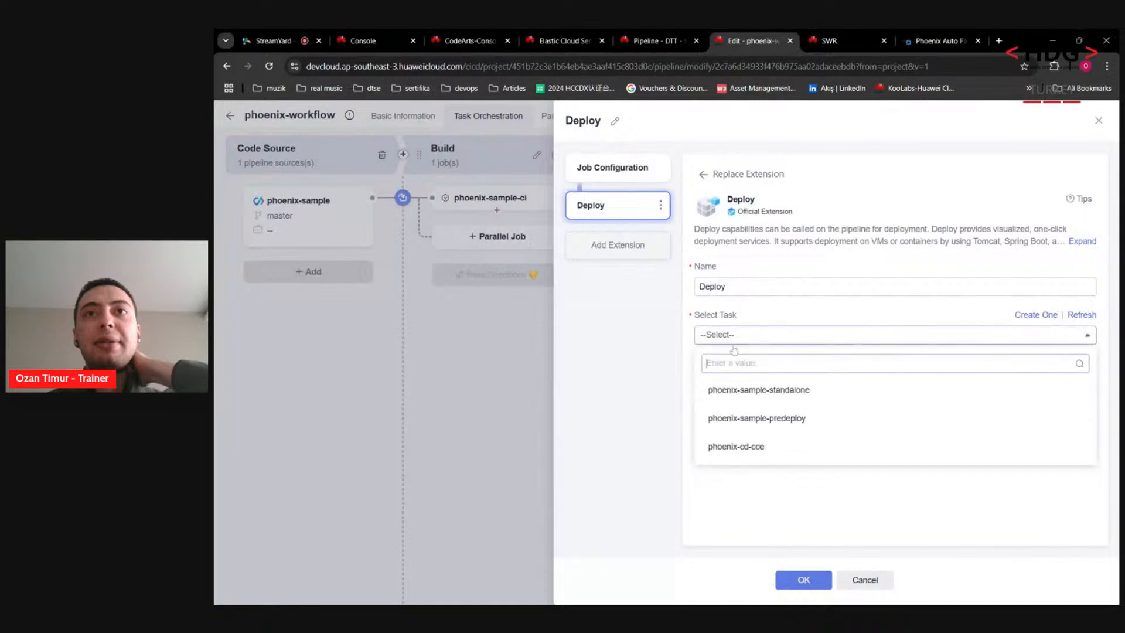
pyautogui.click(782, 393)
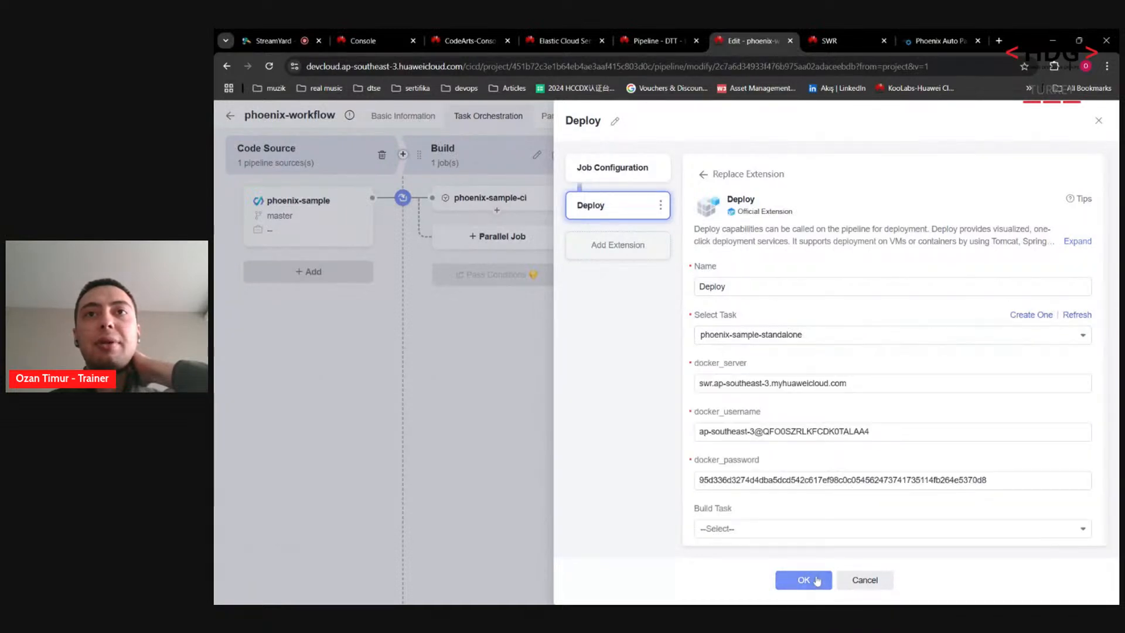
pyautogui.click(816, 580)
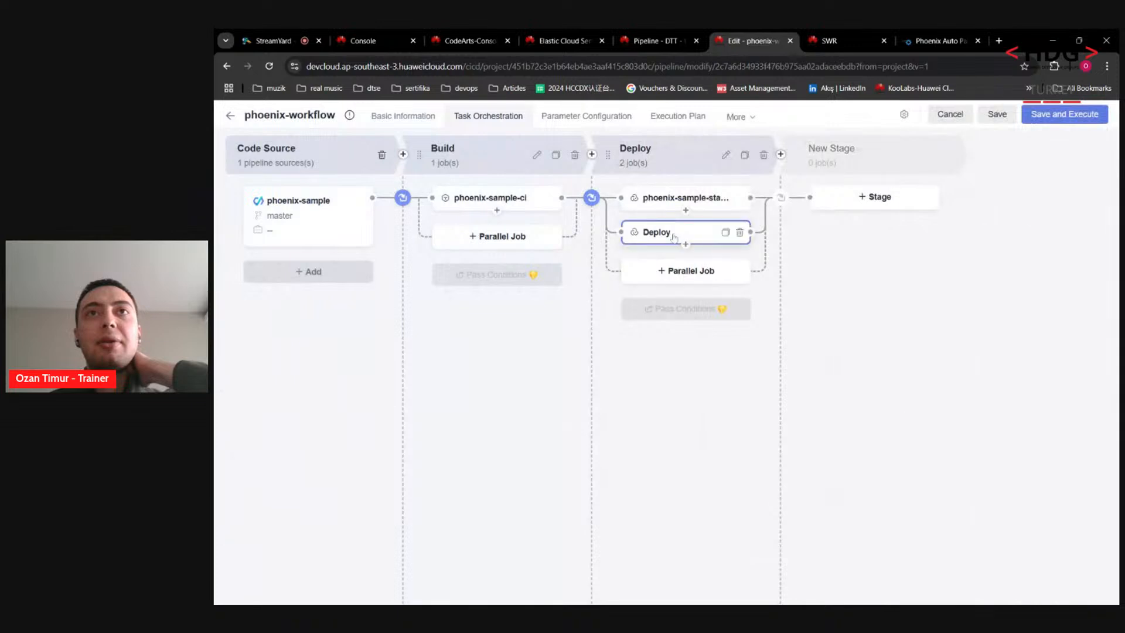
# Step: Set phoenix-sample-ci as the build task of the phoenix-sample-standalone job
pyautogui.click(694, 198)
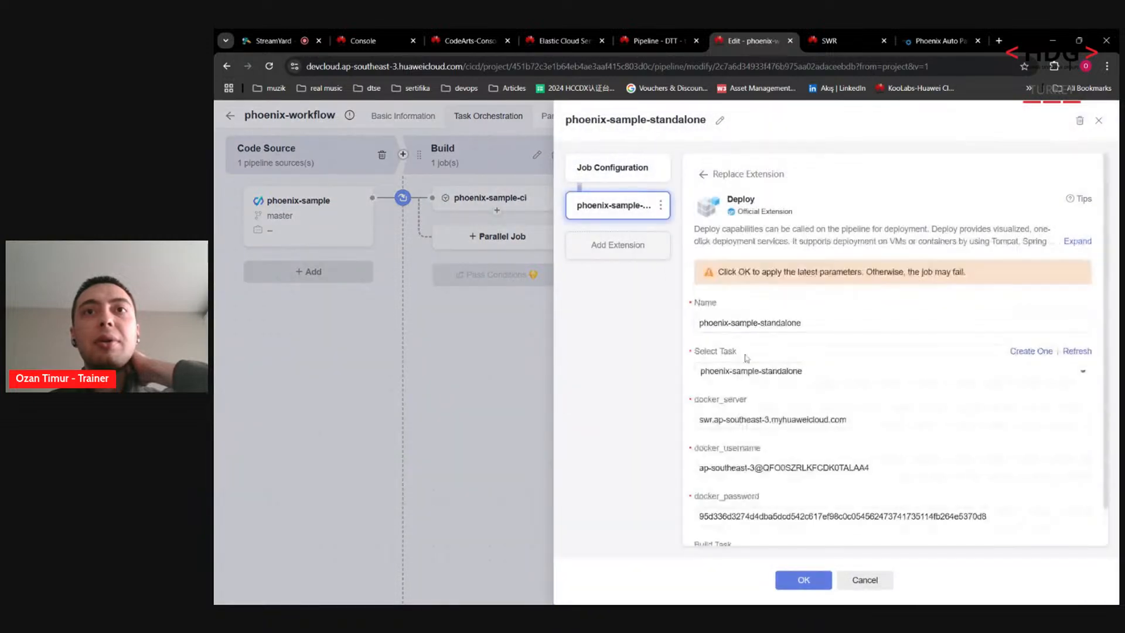
pyautogui.scroll(-1, 1105, 350)
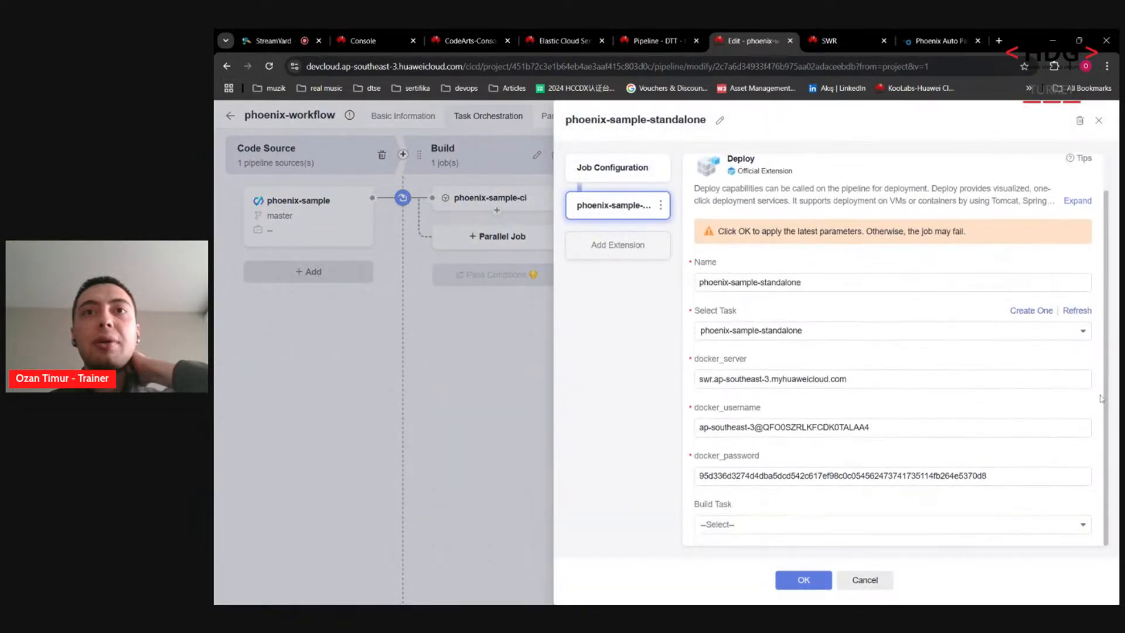
pyautogui.click(711, 525)
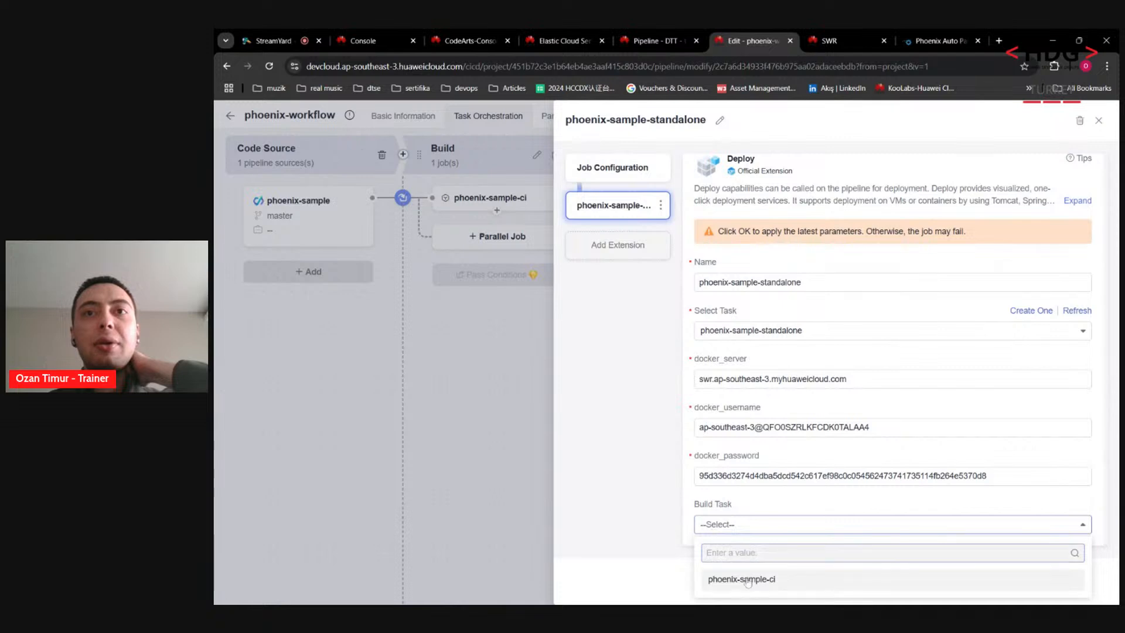
pyautogui.click(745, 579)
pyautogui.click(805, 580)
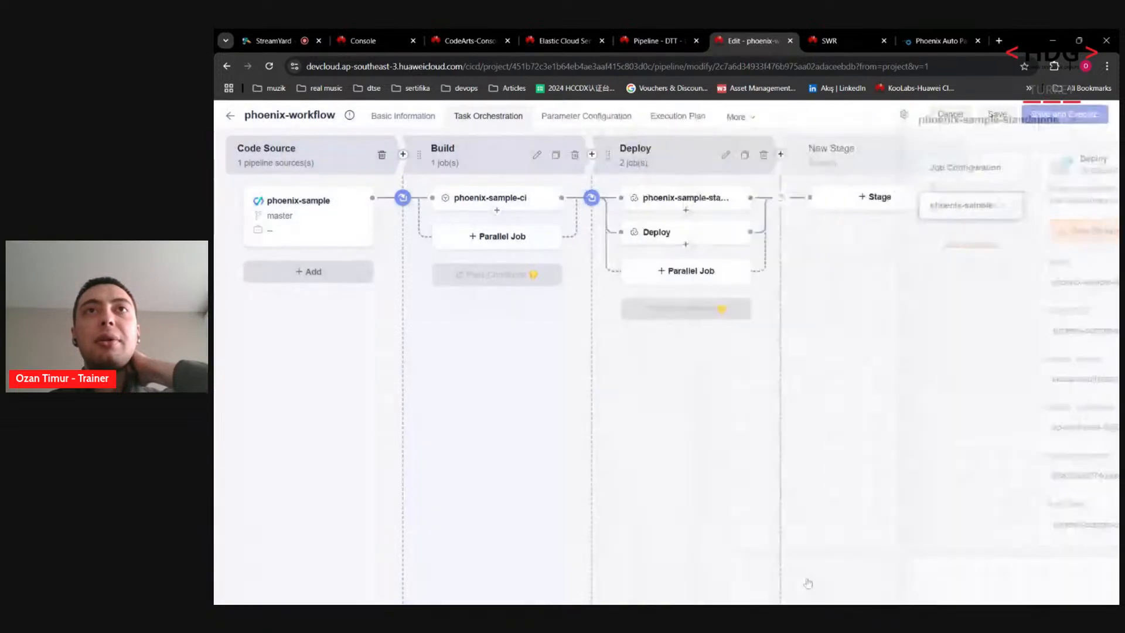
# Step: Swap the extra Deploy job for one running phoenix-sample-predeploy with build task phoenix-sample-ci
pyautogui.click(744, 235)
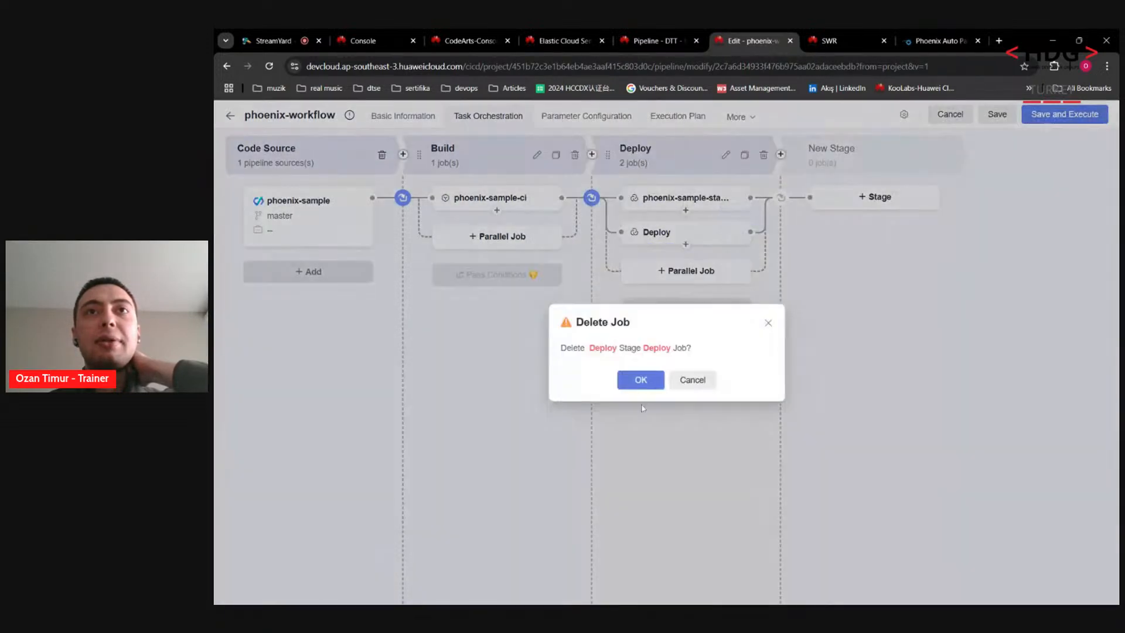
pyautogui.click(641, 385)
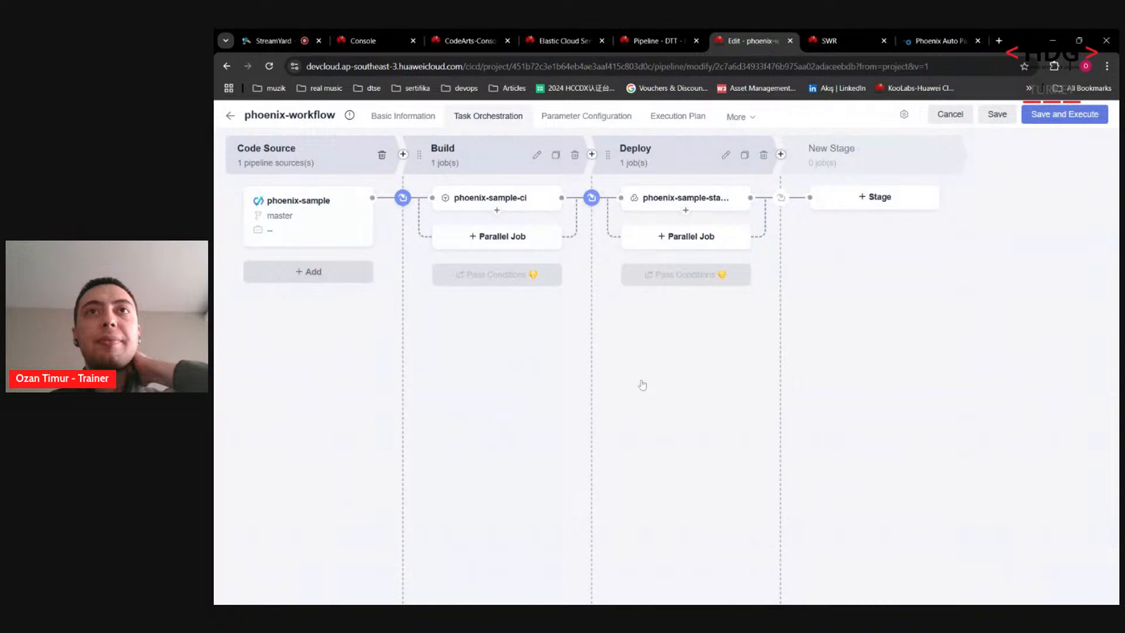
pyautogui.click(681, 240)
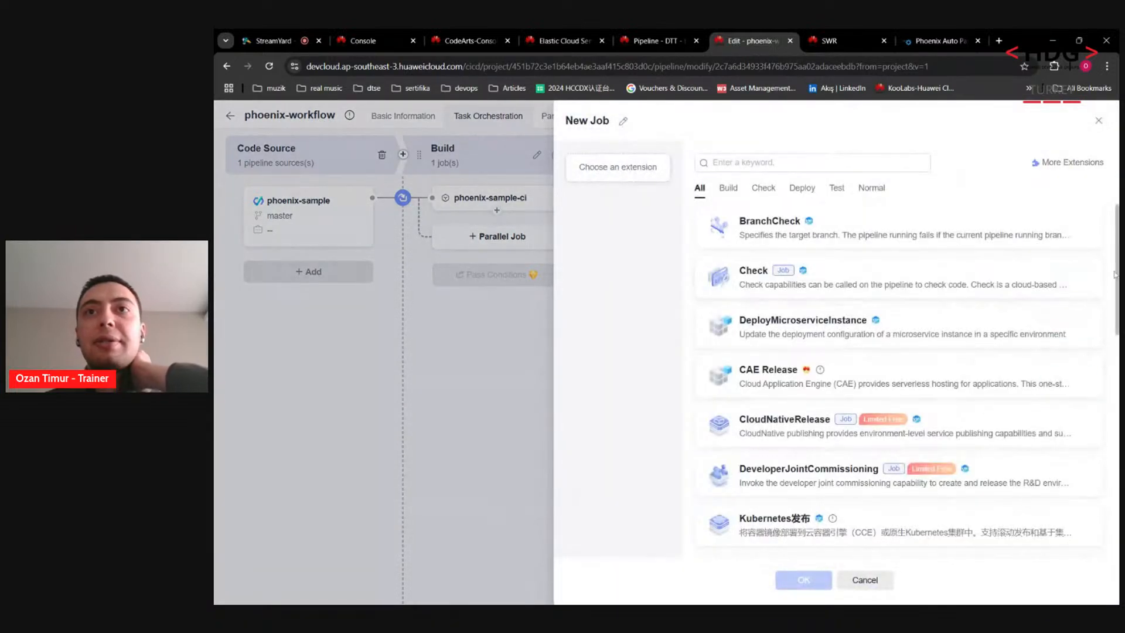
pyautogui.moveTo(1117, 275); pyautogui.dragTo(1107, 387)
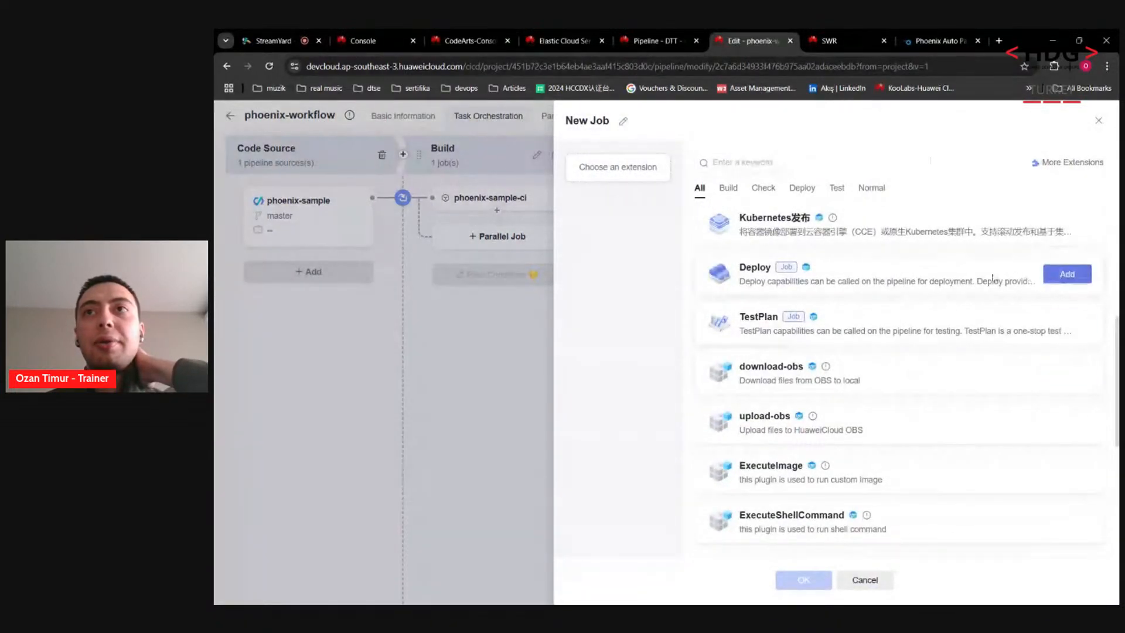
pyautogui.click(1085, 283)
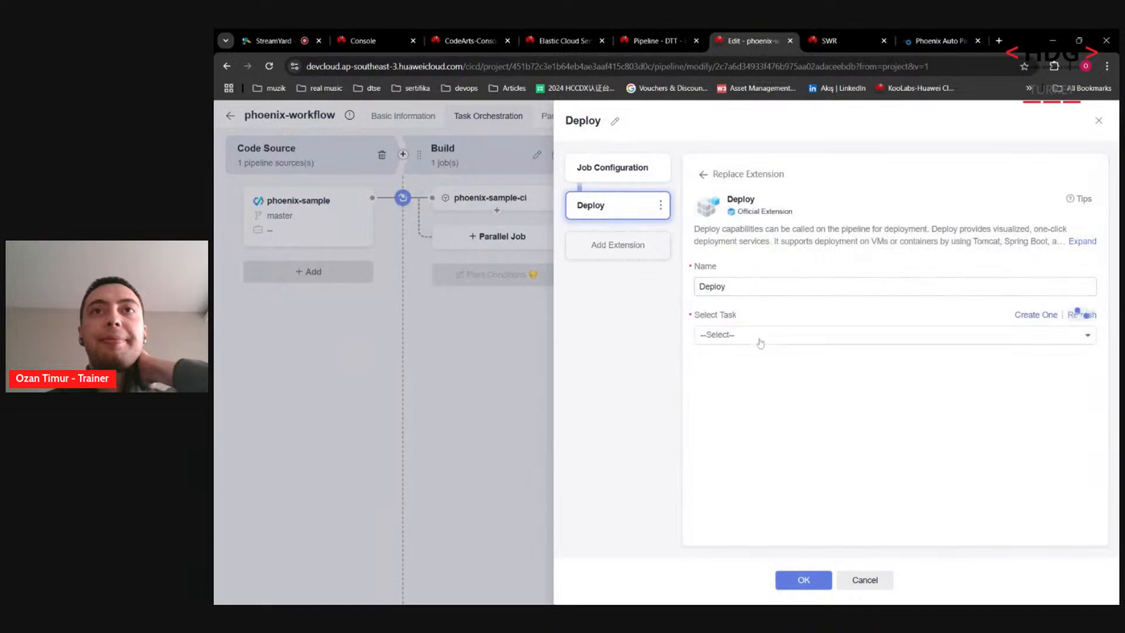
pyautogui.click(761, 337)
pyautogui.click(771, 420)
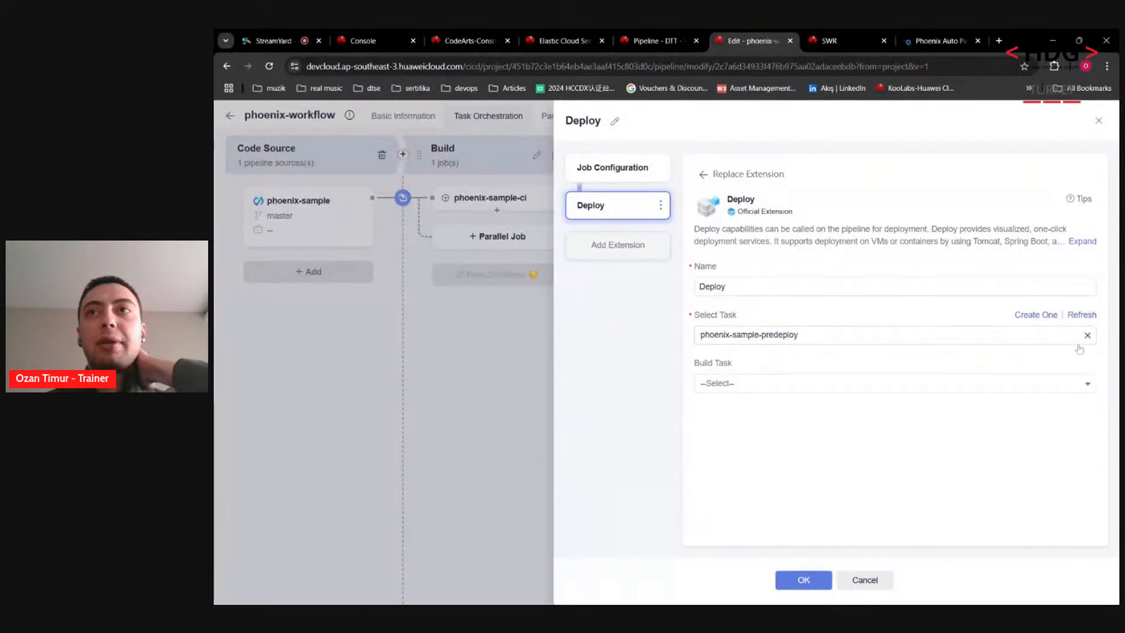
pyautogui.click(1066, 384)
pyautogui.click(738, 434)
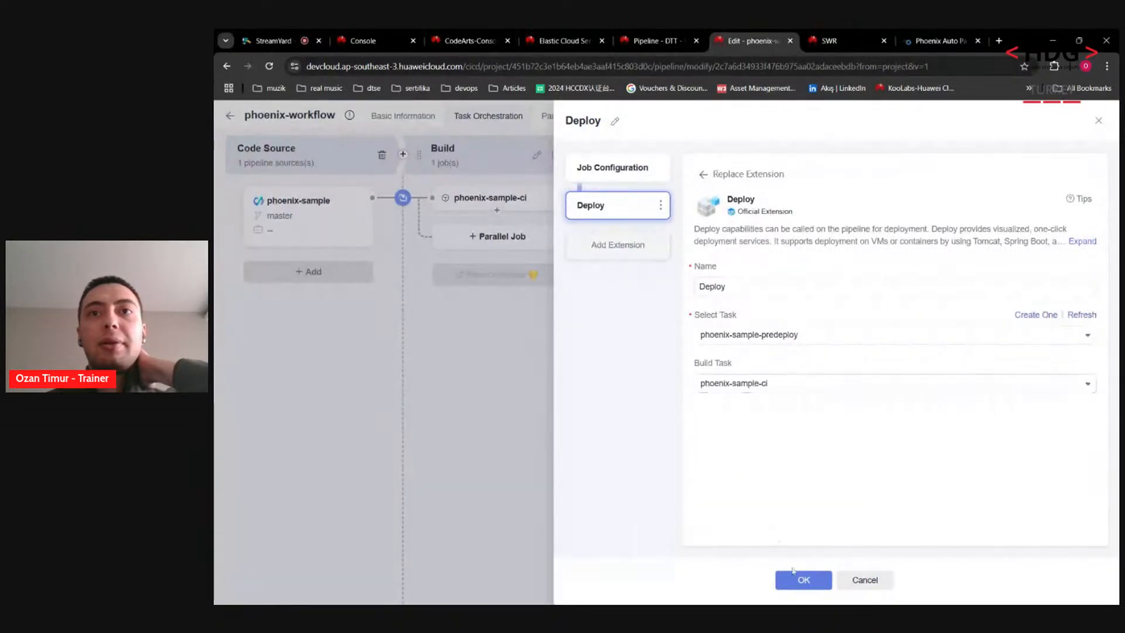
pyautogui.click(804, 580)
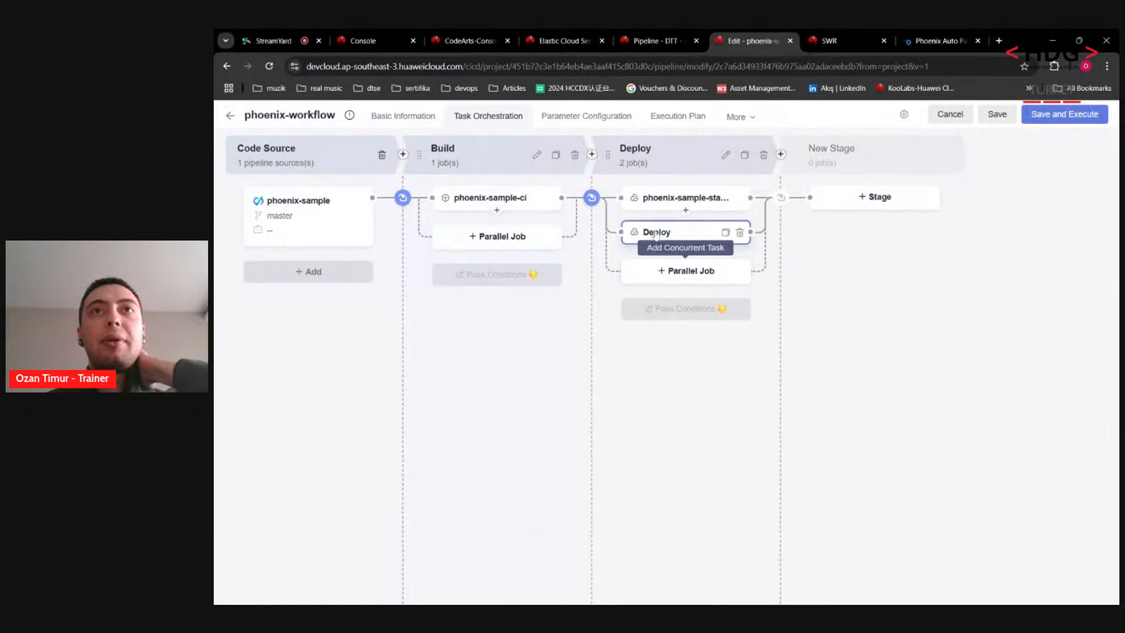
# Step: Place the new job after phoenix-sample-standalone and rename it predeploy
pyautogui.moveTo(657, 235); pyautogui.dragTo(663, 211)
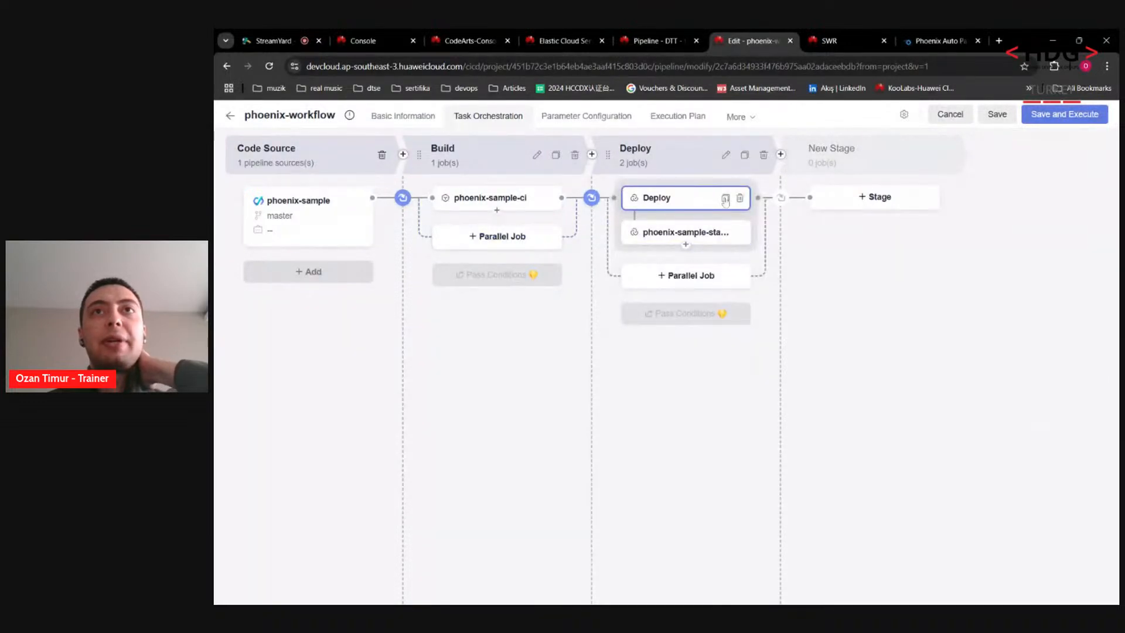
pyautogui.click(681, 198)
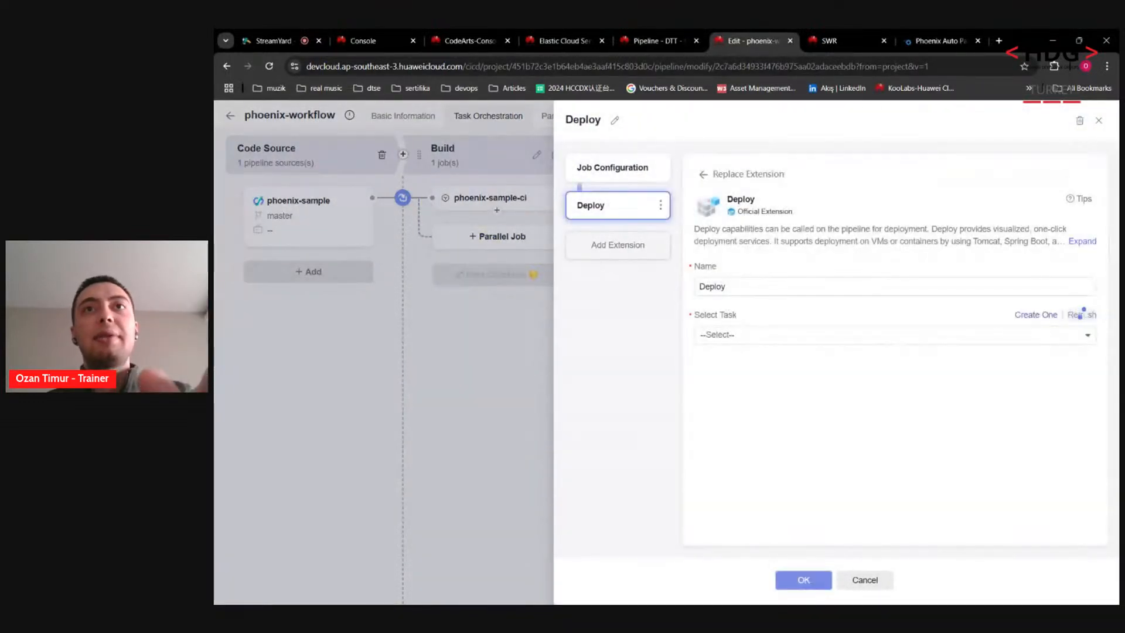
pyautogui.write('prede')
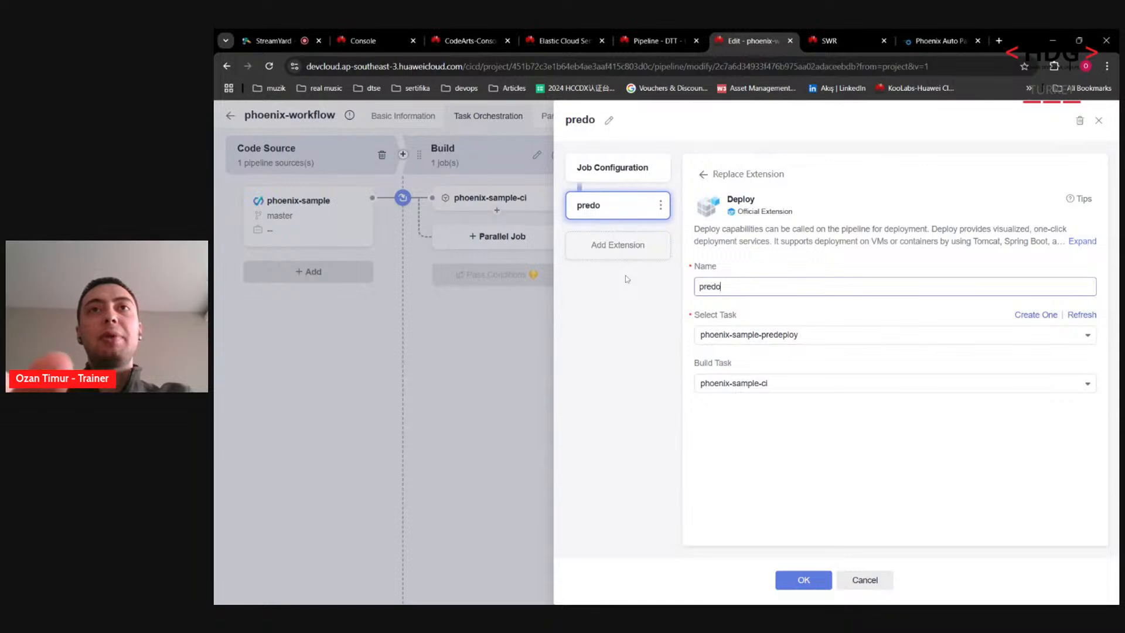
pyautogui.write('ploy')
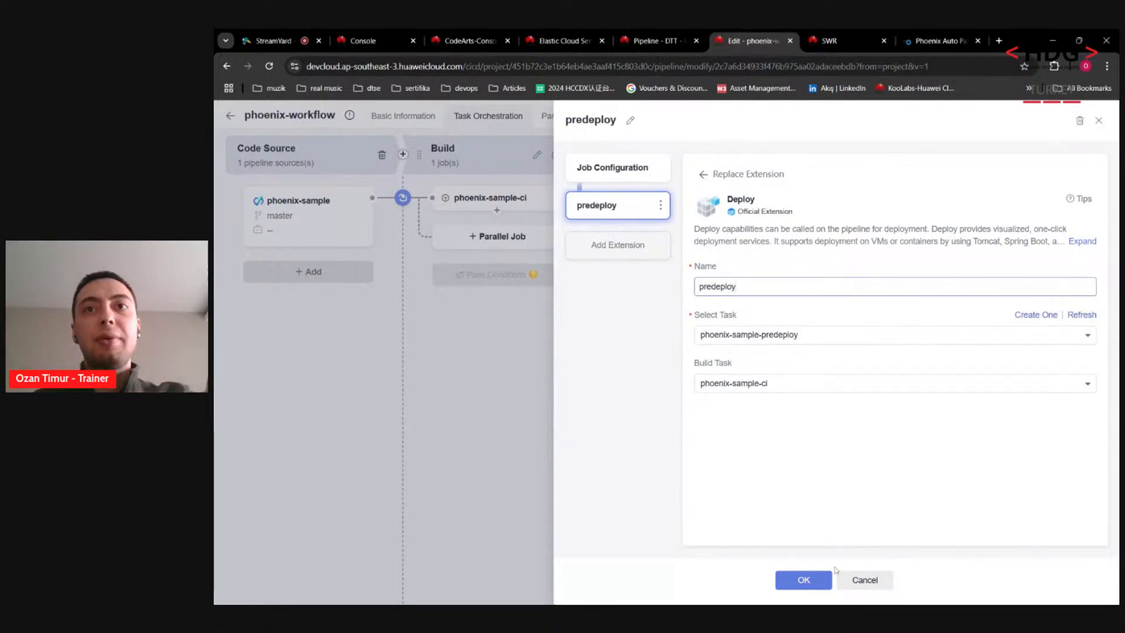
pyautogui.click(814, 579)
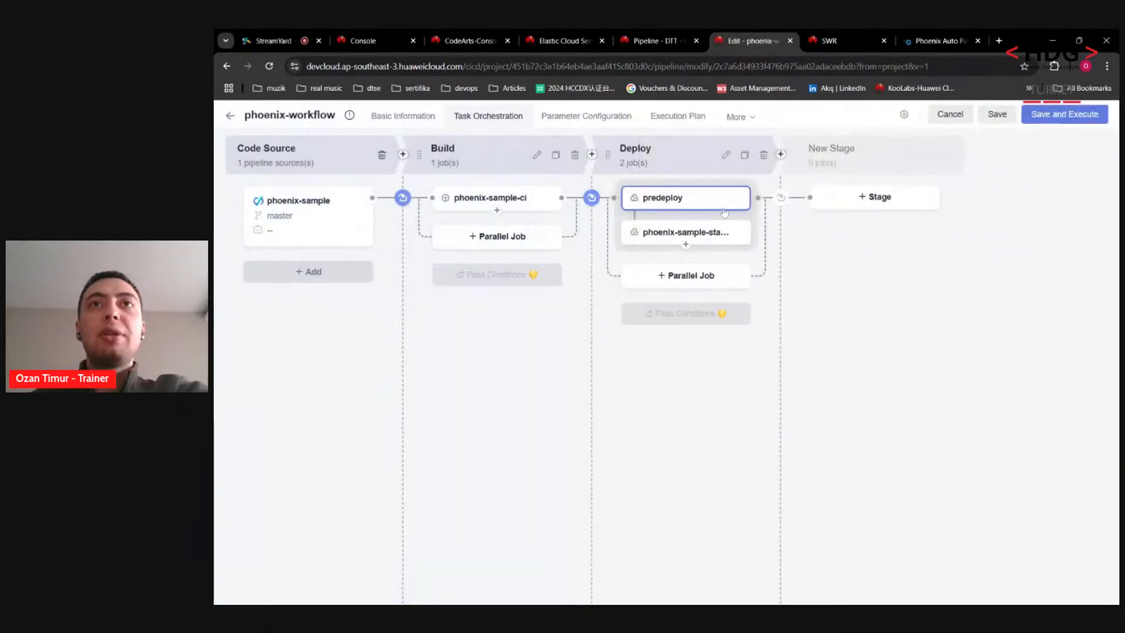
pyautogui.moveTo(724, 211)
pyautogui.mouseDown()
pyautogui.moveTo(709, 234)
pyautogui.moveTo(716, 203)
pyautogui.mouseUp()
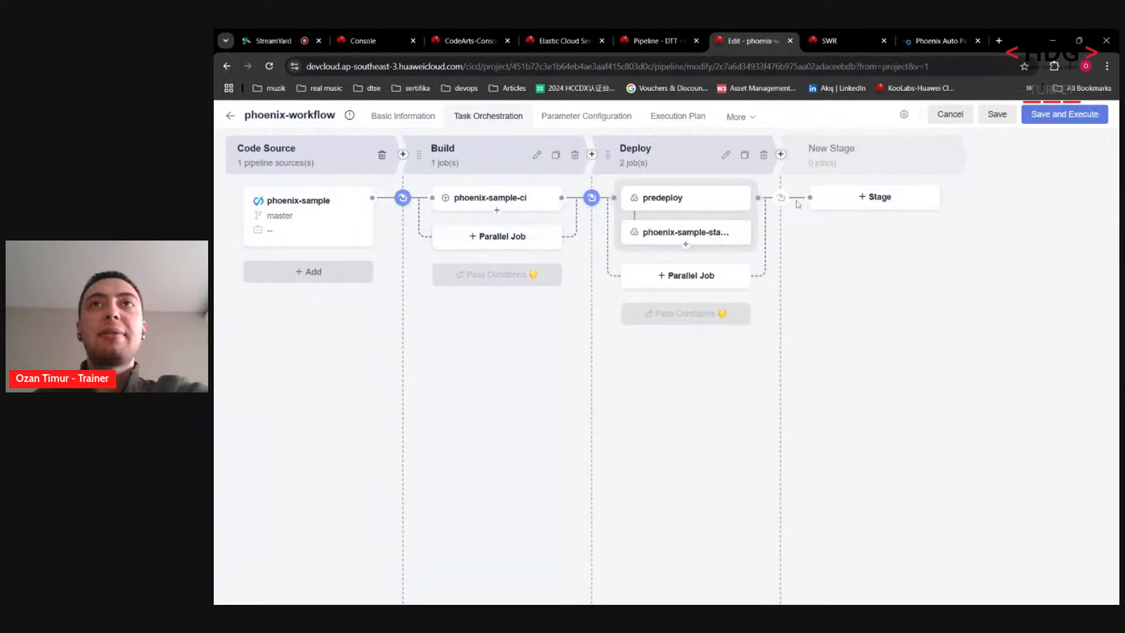
# Step: Add a new stage after Deploy and rename it Check
pyautogui.click(781, 154)
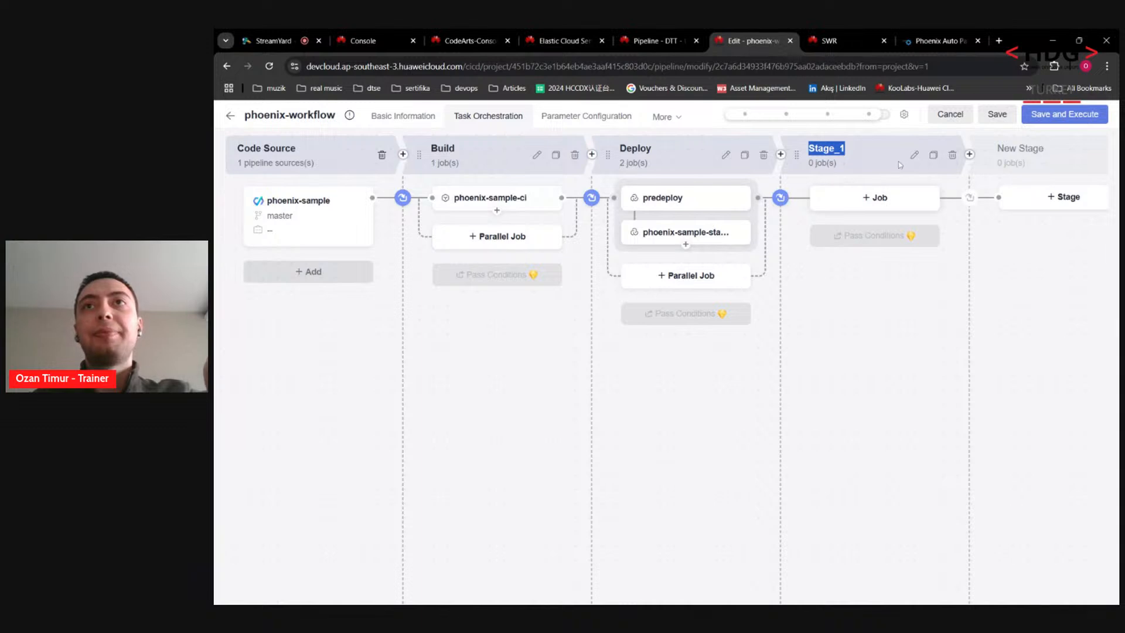
pyautogui.click(914, 154)
pyautogui.click(788, 167)
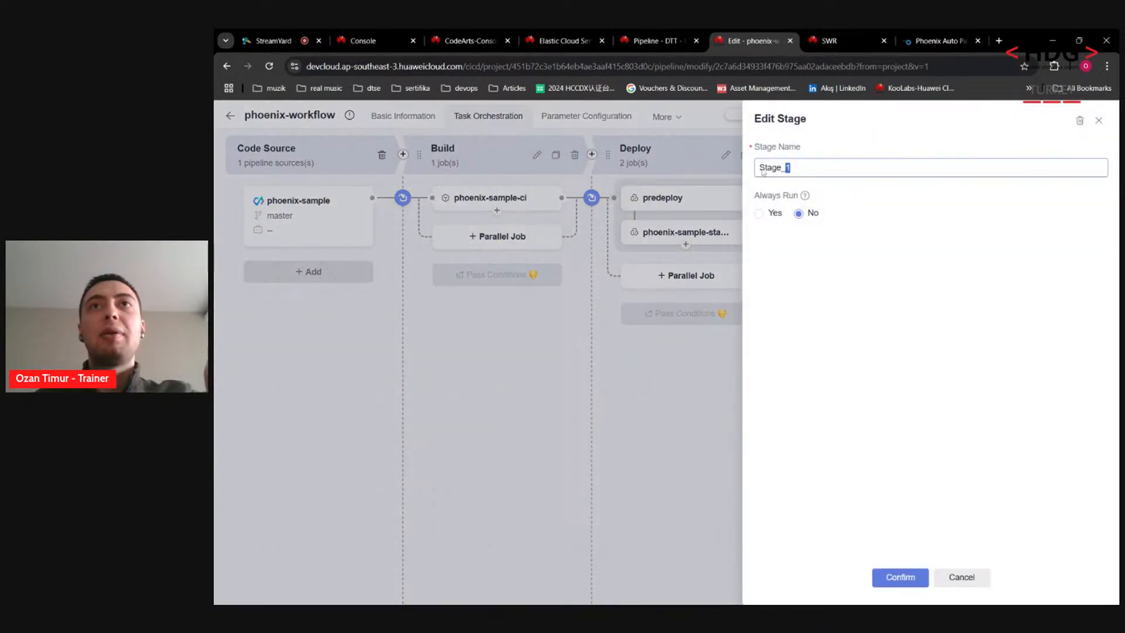
pyautogui.hotkey('ctrl', 'a')
pyautogui.write('Check')
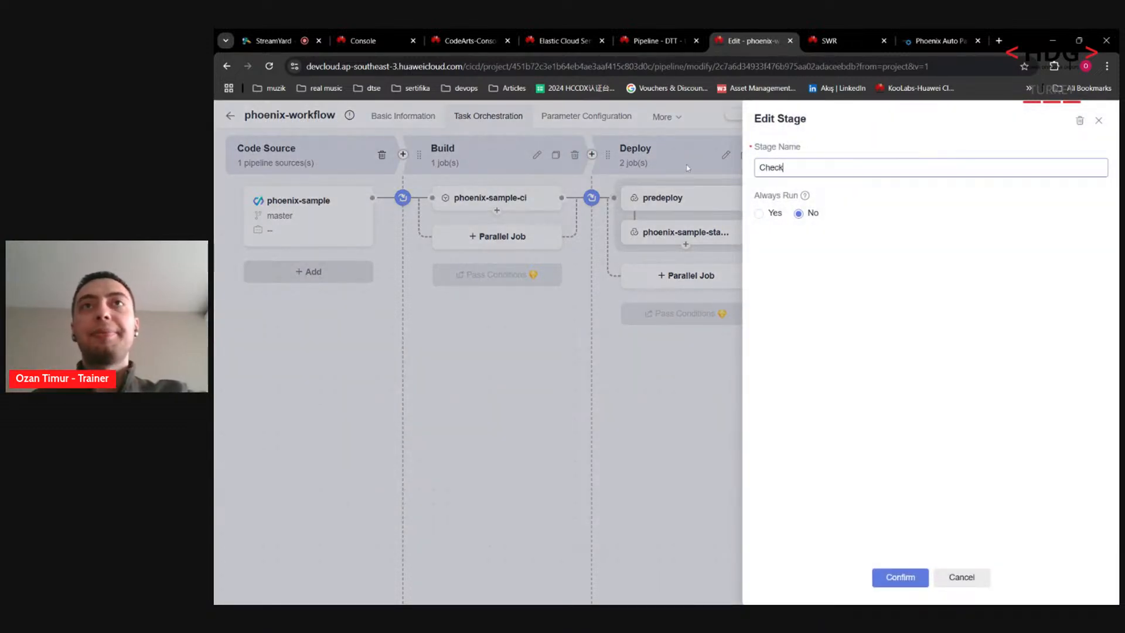
pyautogui.click(885, 578)
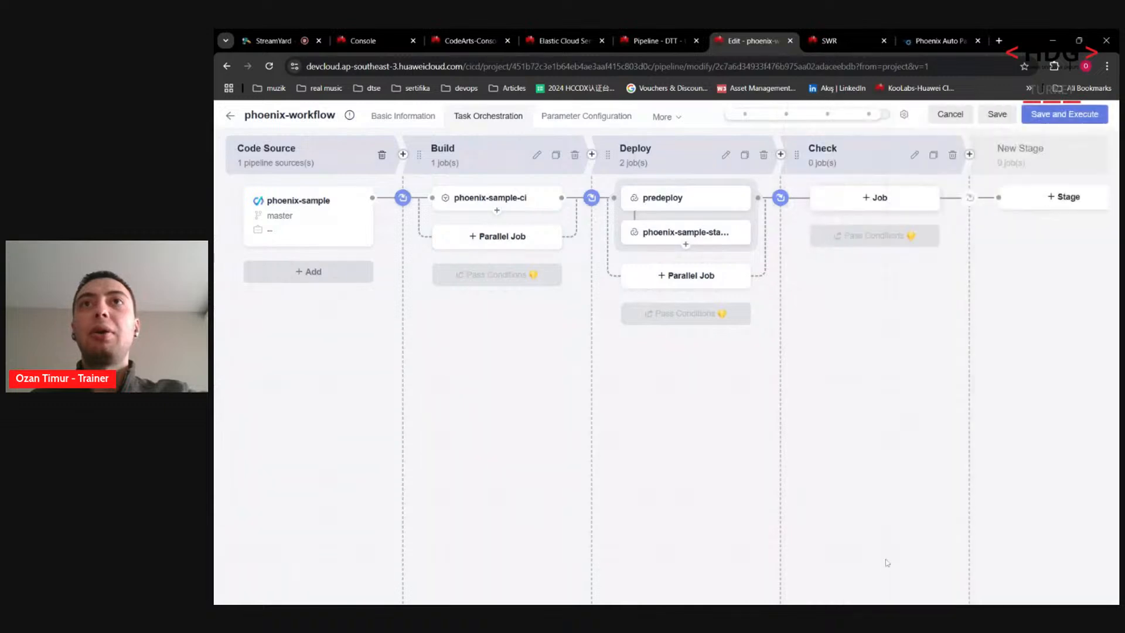
# Step: Give the Check stage a phoenix-codecheck-worker check job, move it after Code Source, and save
pyautogui.click(887, 196)
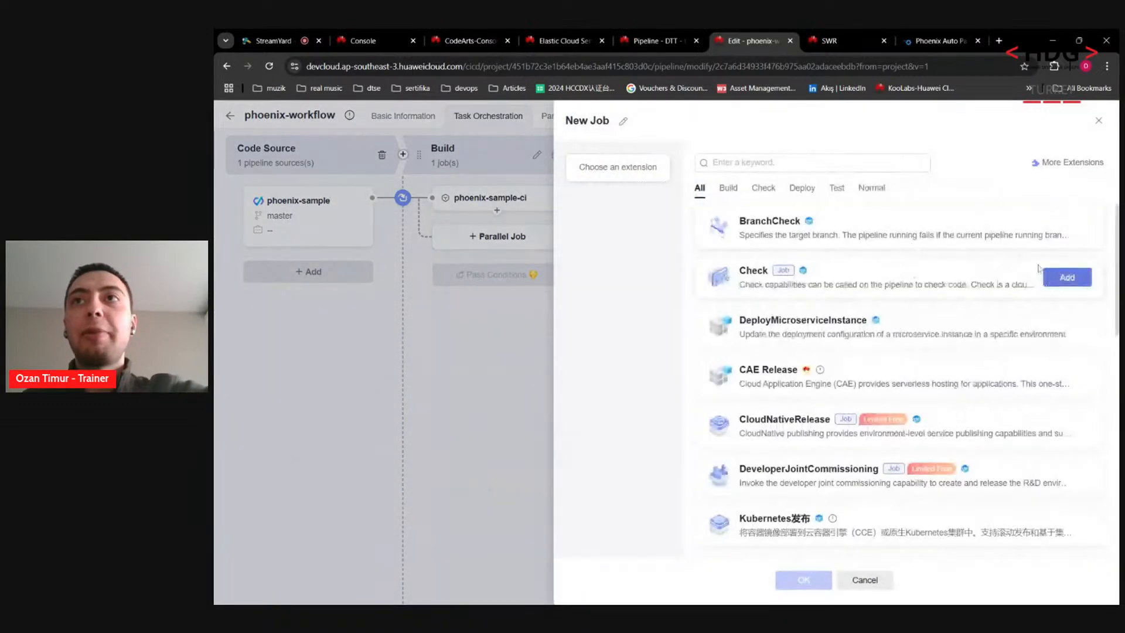
pyautogui.click(1066, 279)
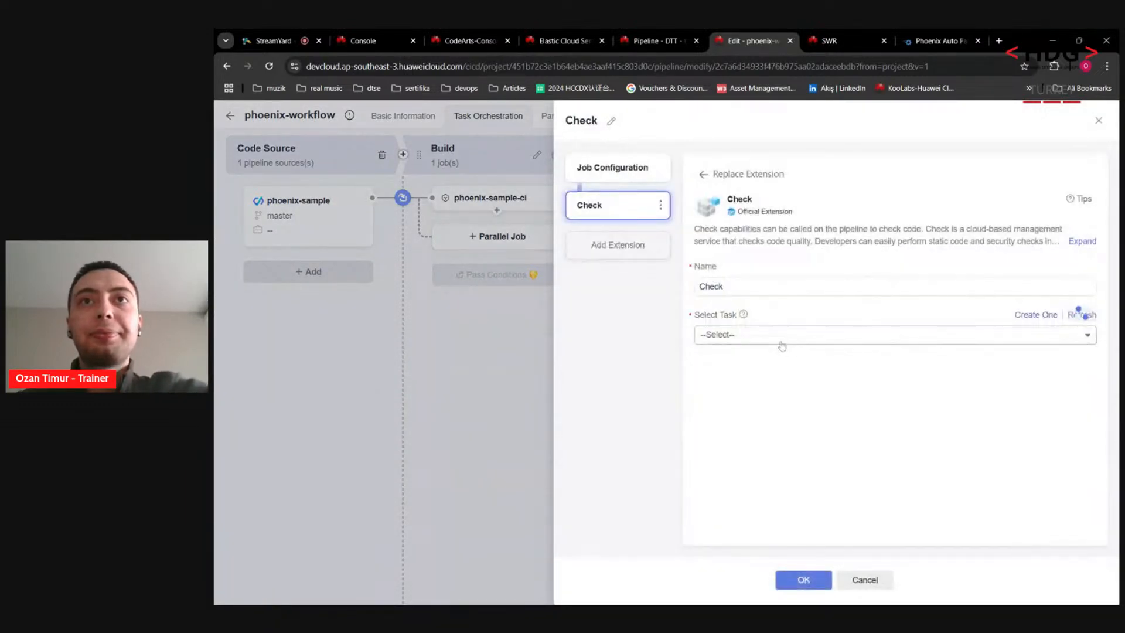
pyautogui.click(781, 339)
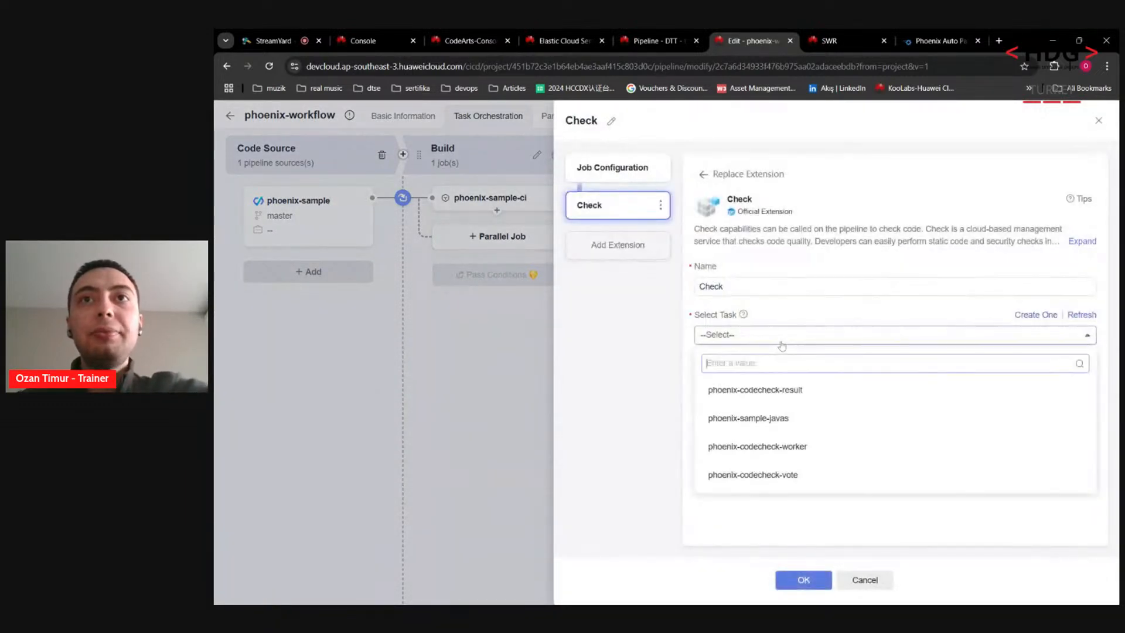
pyautogui.click(814, 449)
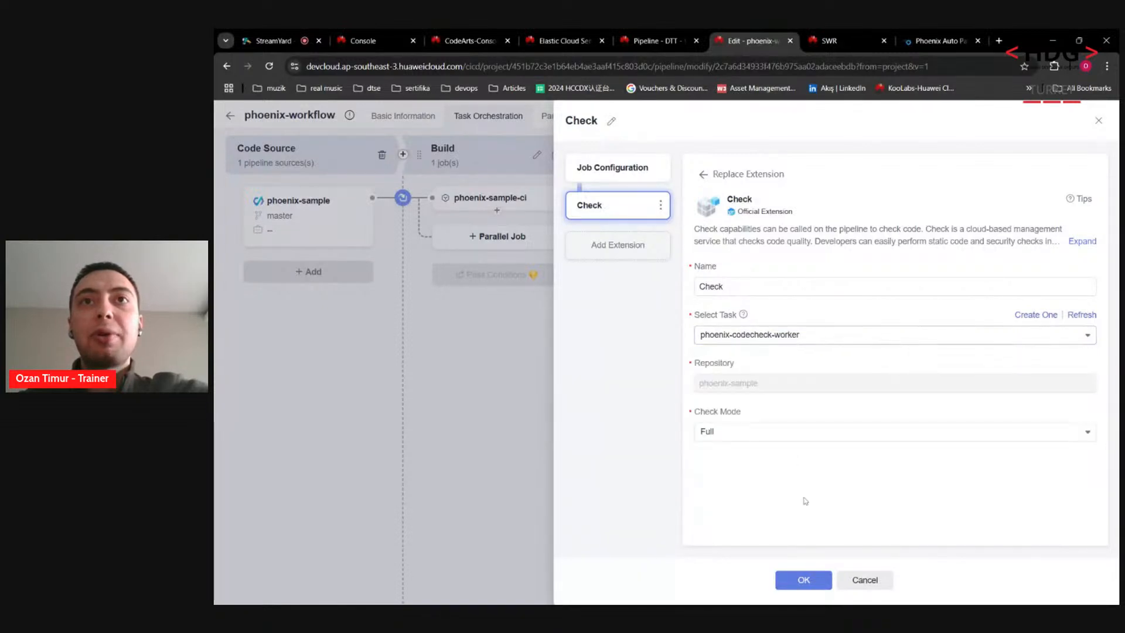
pyautogui.click(818, 582)
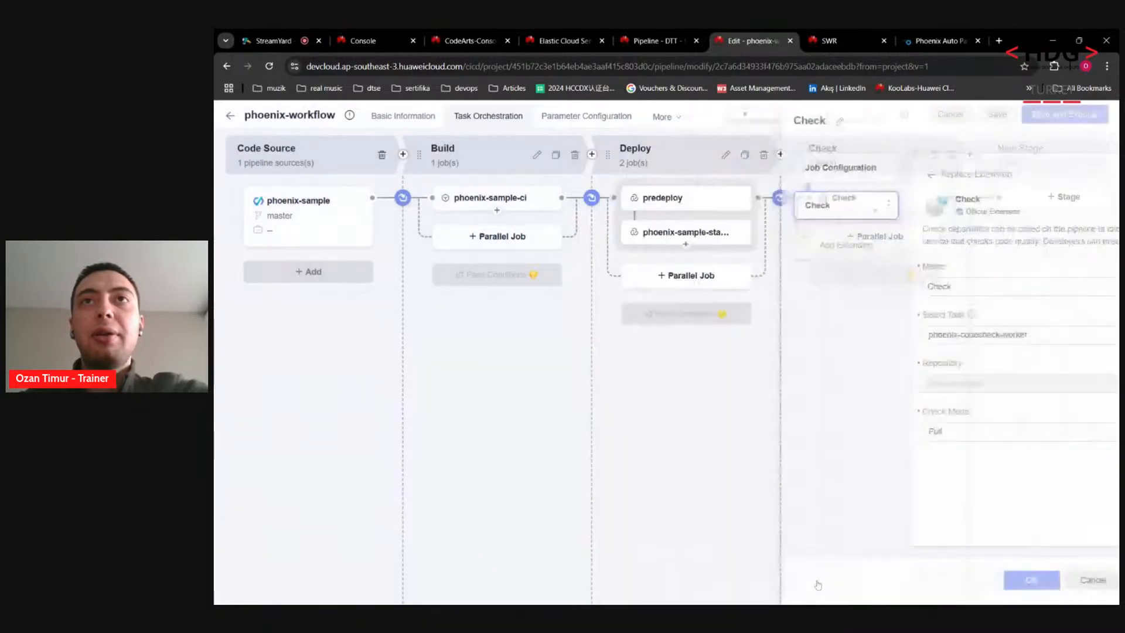
pyautogui.moveTo(800, 155); pyautogui.dragTo(433, 157)
pyautogui.moveTo(608, 154); pyautogui.dragTo(443, 161)
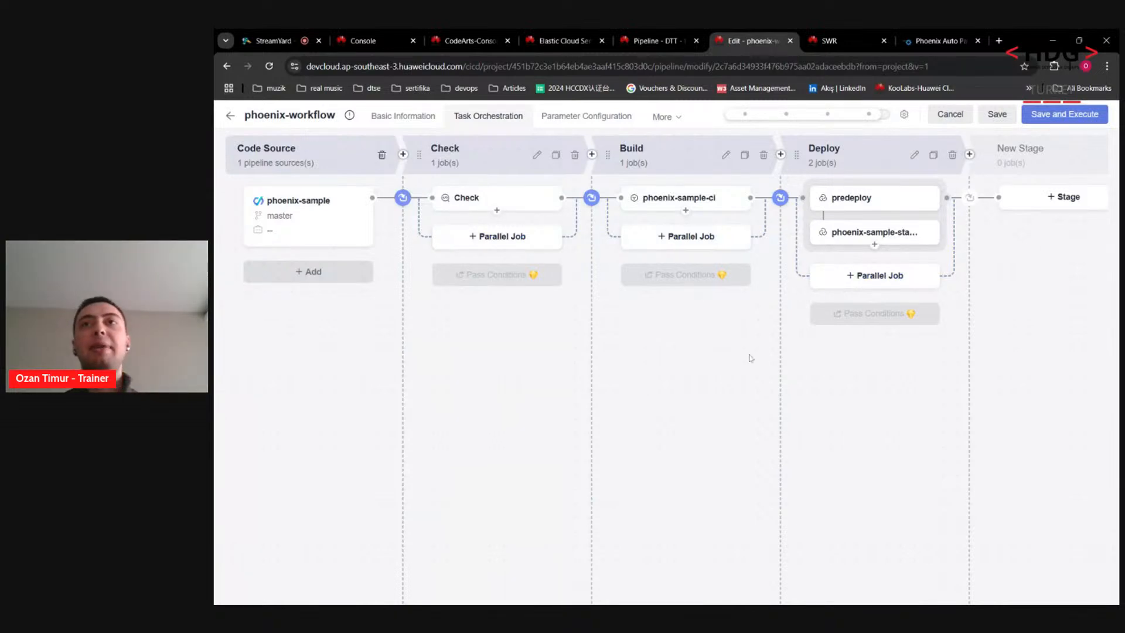
pyautogui.click(1066, 114)
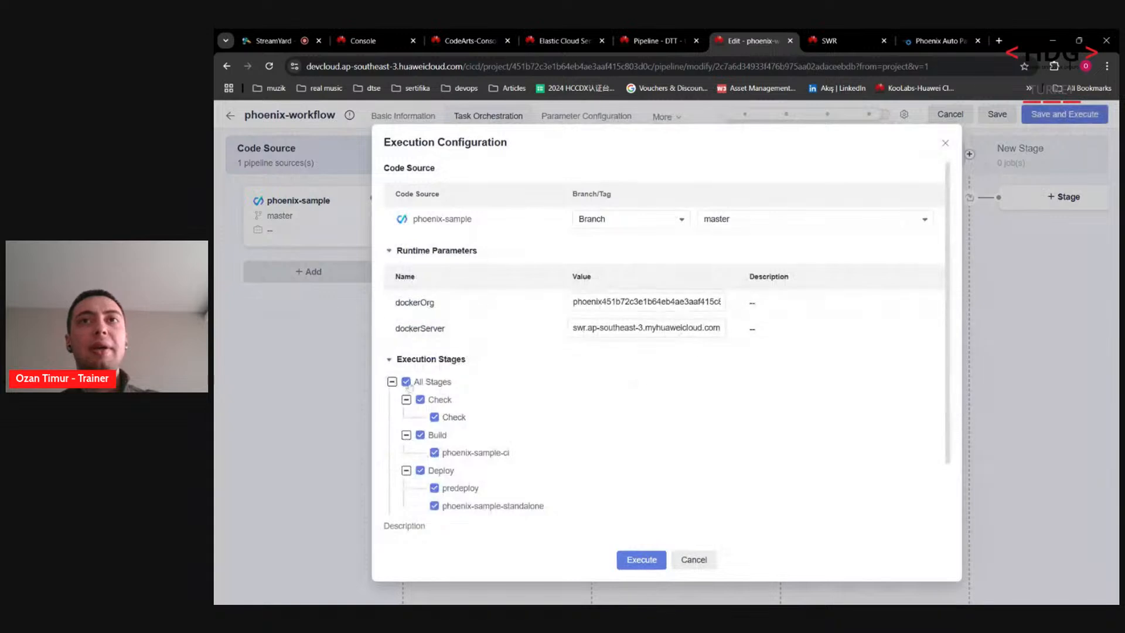
# Step: Run #1 of phoenix-workflow with Check, Build and Deploy stages all included
pyautogui.scroll(-2, 430, 333)
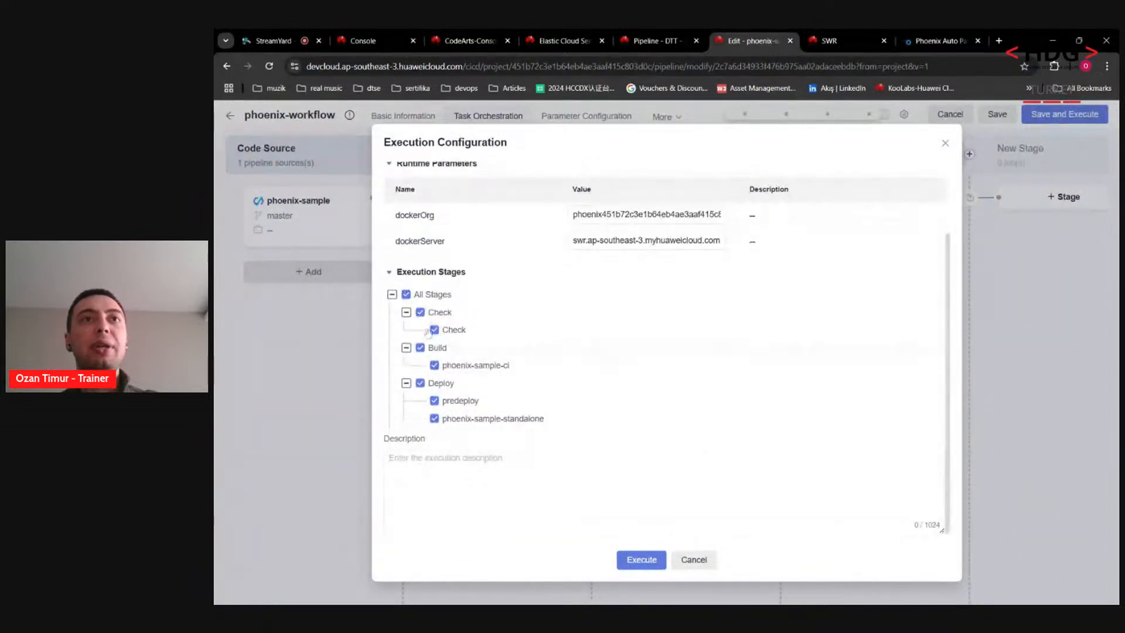
pyautogui.click(420, 312)
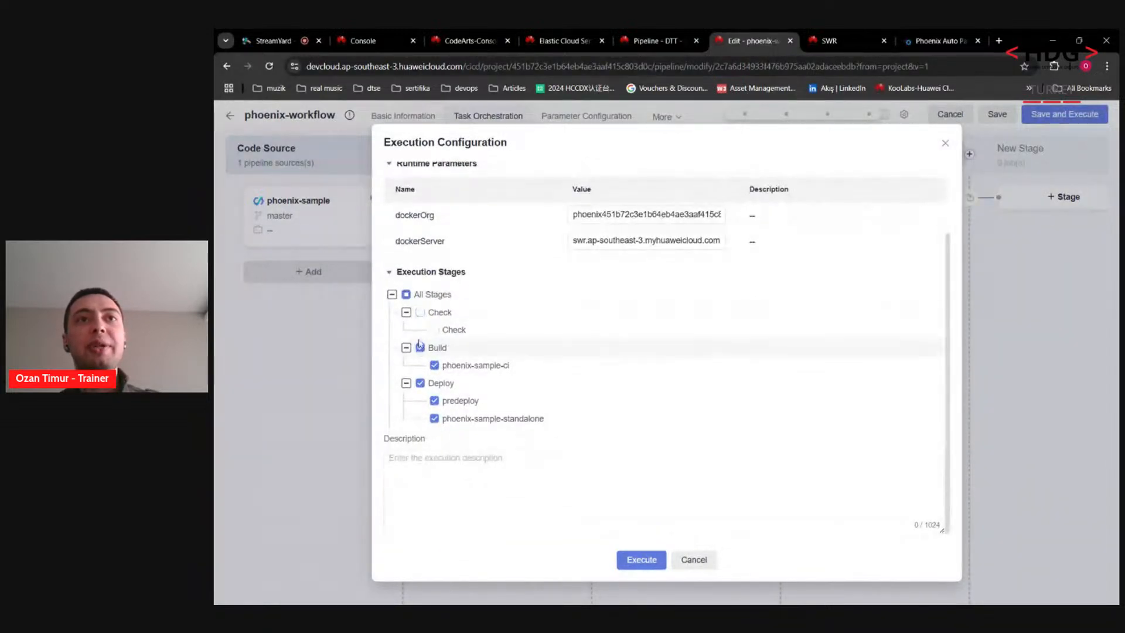
pyautogui.click(420, 384)
pyautogui.click(420, 383)
pyautogui.click(420, 313)
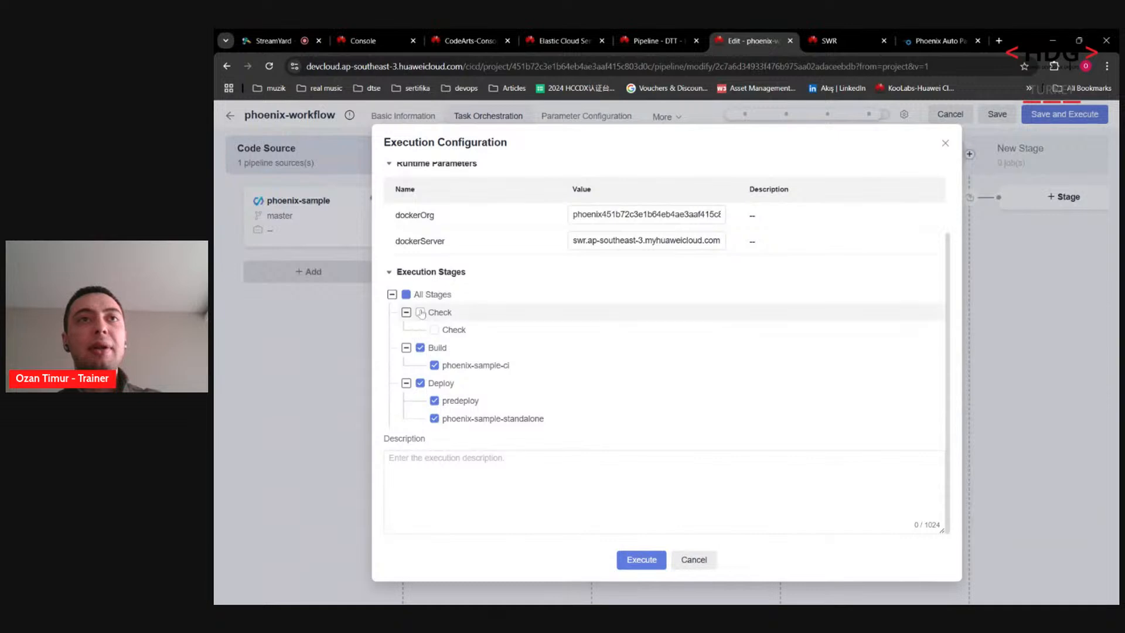
pyautogui.click(642, 559)
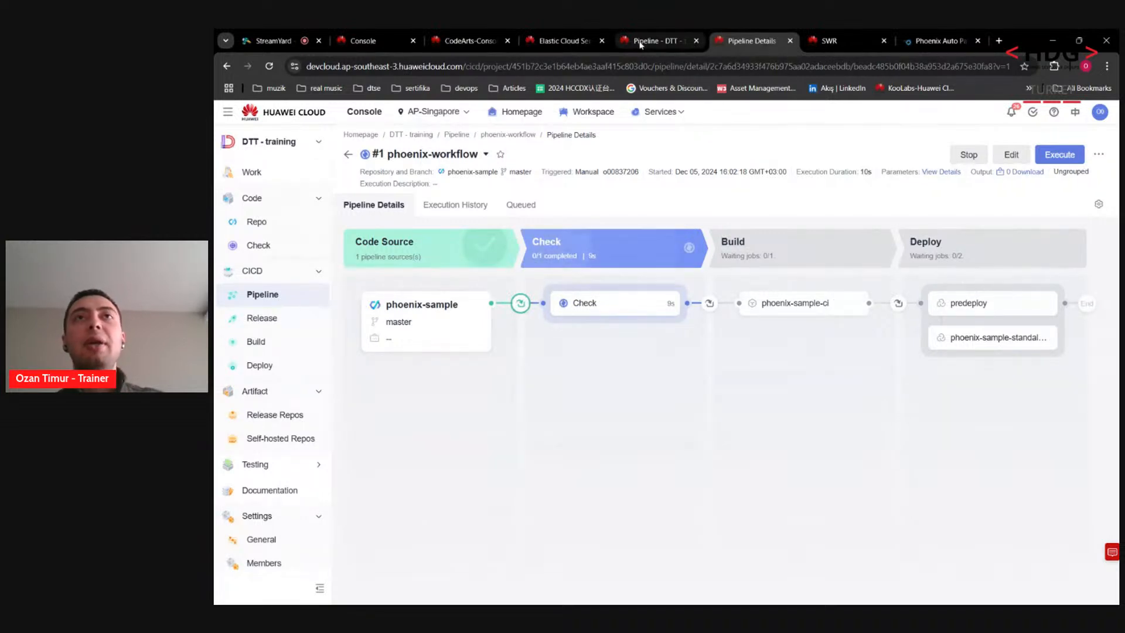
# Step: Return to the pipeline list, then switch to the Phoenix Mall admin tab
pyautogui.click(667, 39)
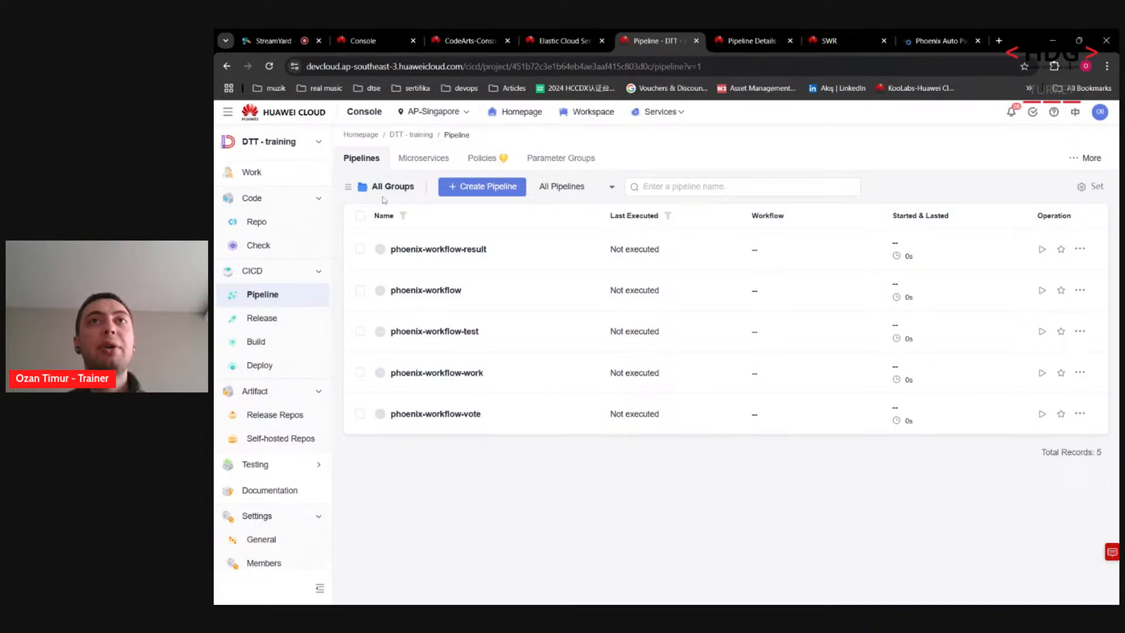
pyautogui.click(910, 42)
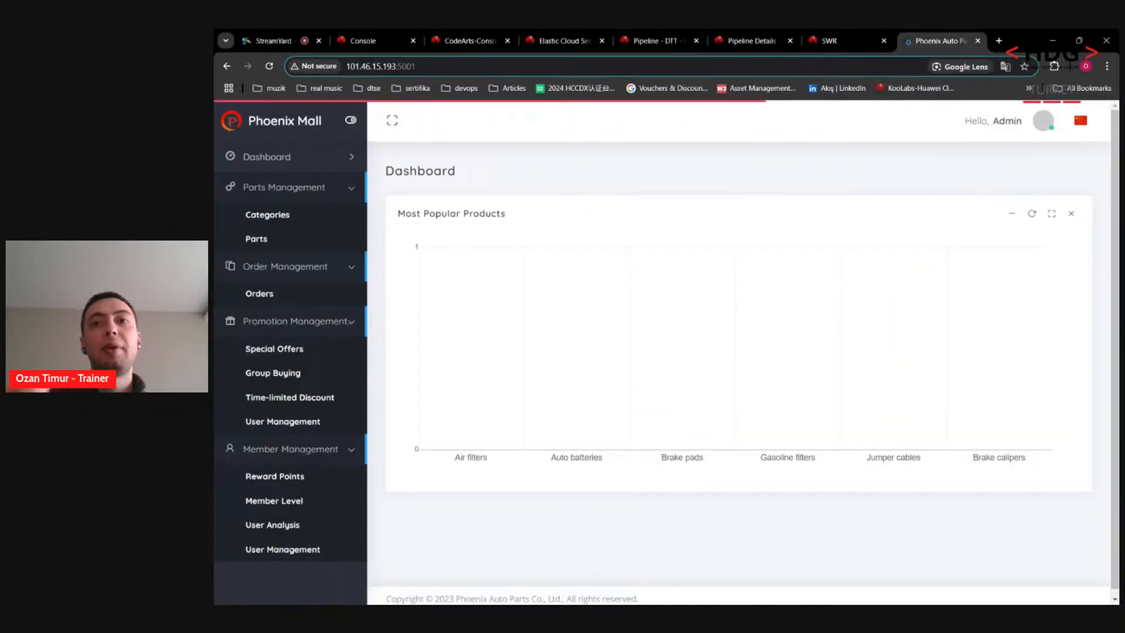
# Step: Load the Phoenix Mall storefront on port 5000, then return to the StreamYard studio
pyautogui.press('BackSpace')
pyautogui.write('0')
pyautogui.press('Return')
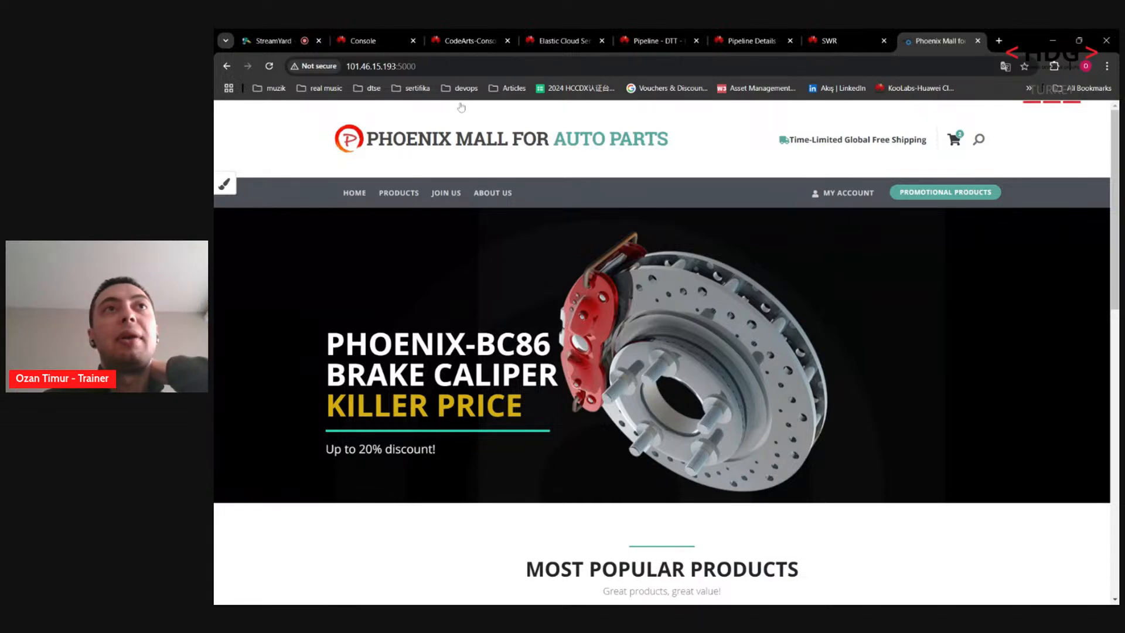
pyautogui.click(315, 35)
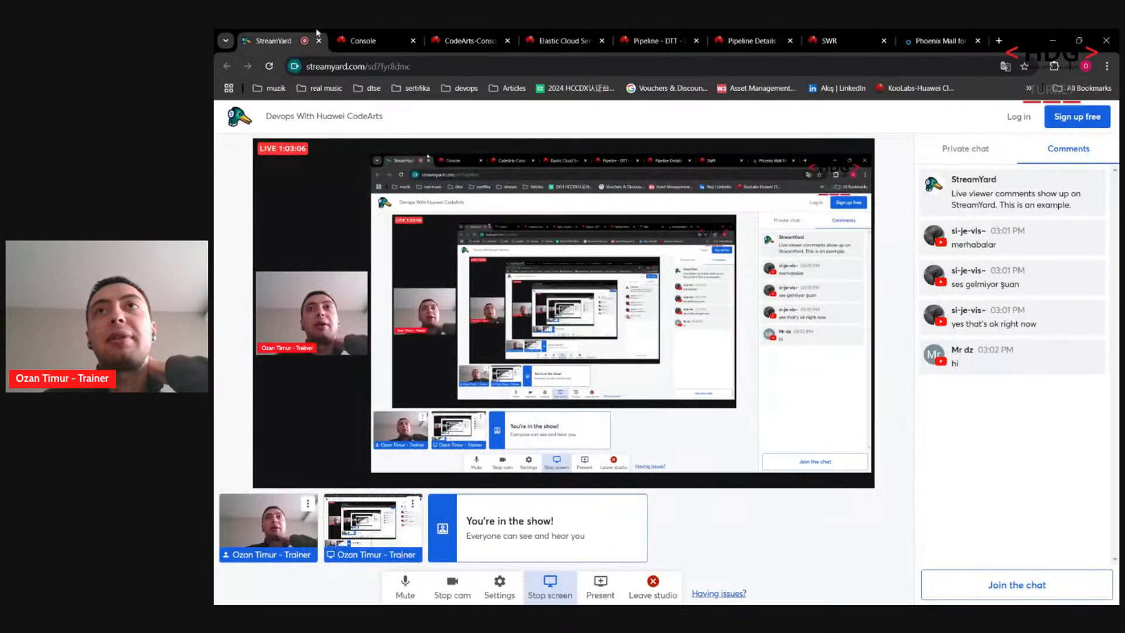
pyautogui.click(927, 35)
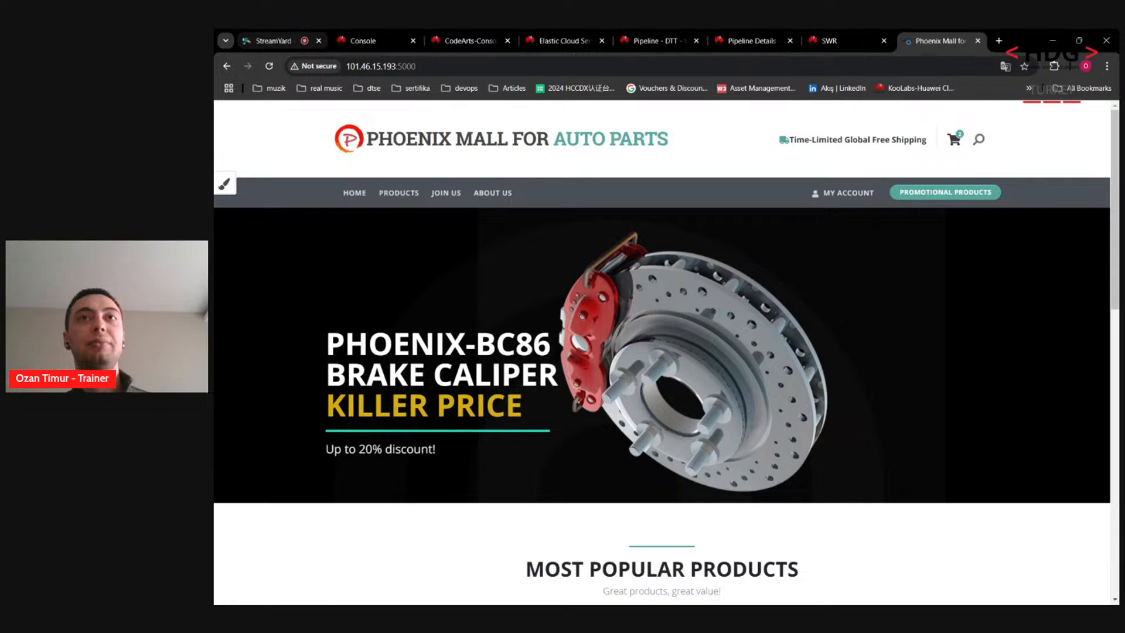
pyautogui.click(274, 40)
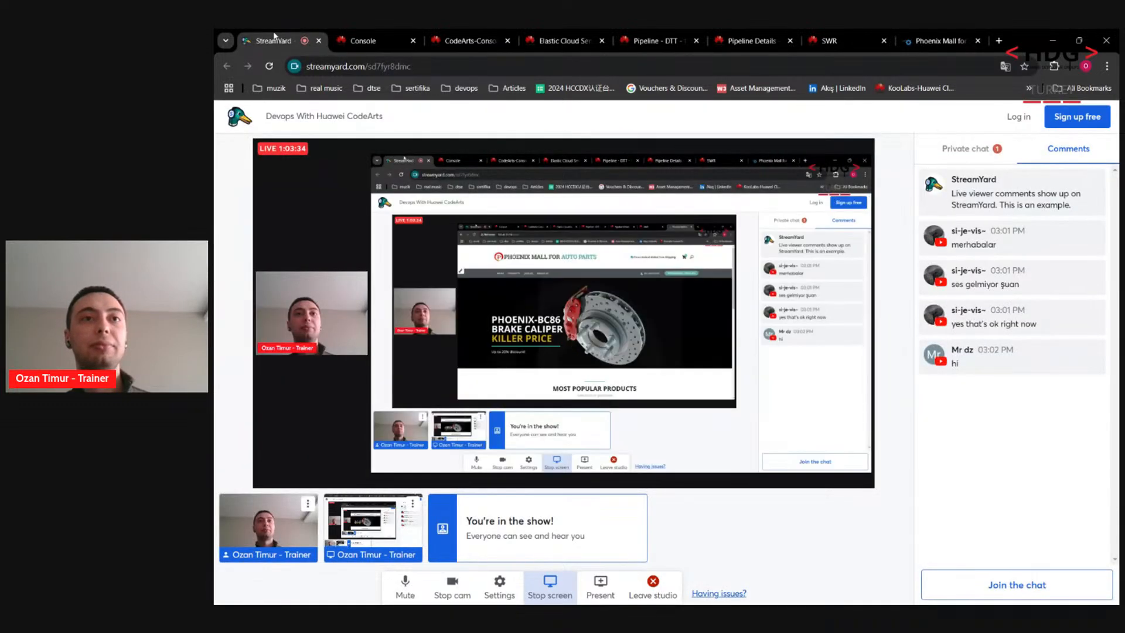